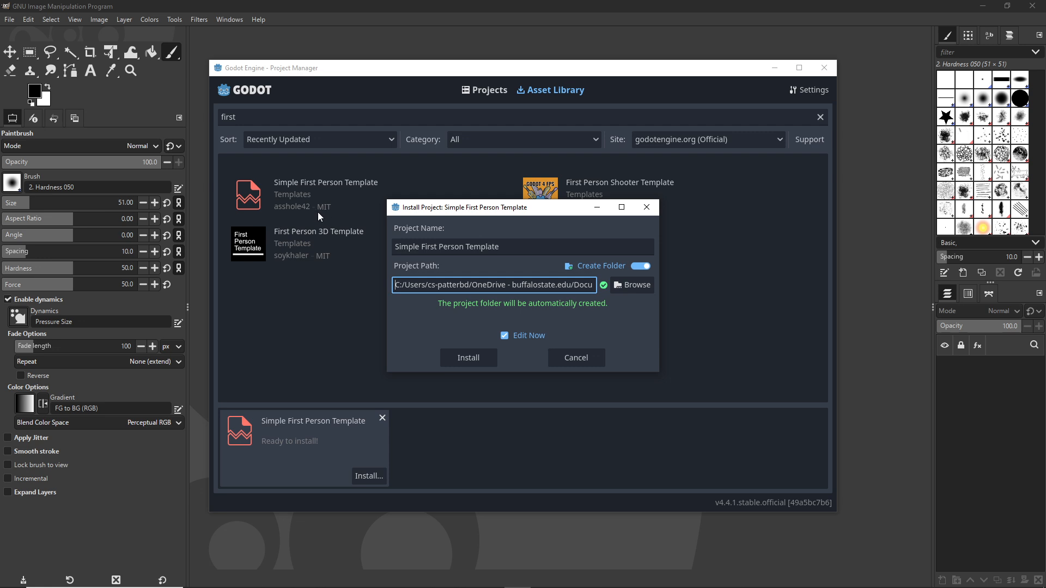
Step: Browse for the install folder on drive C: in list view and open the local Documents folder
left_click(619, 285)
left_click(323, 117)
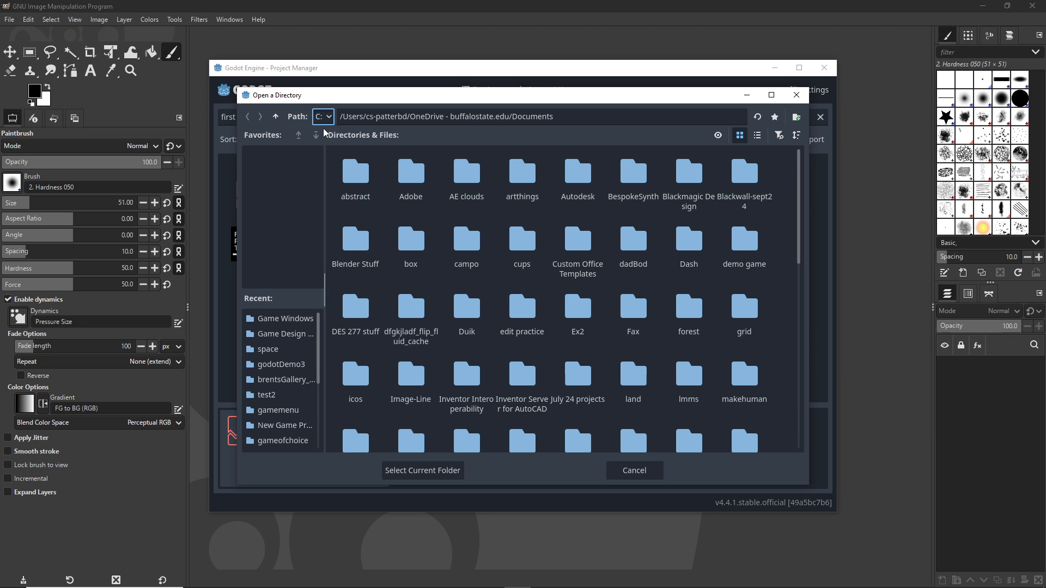
left_click(327, 134)
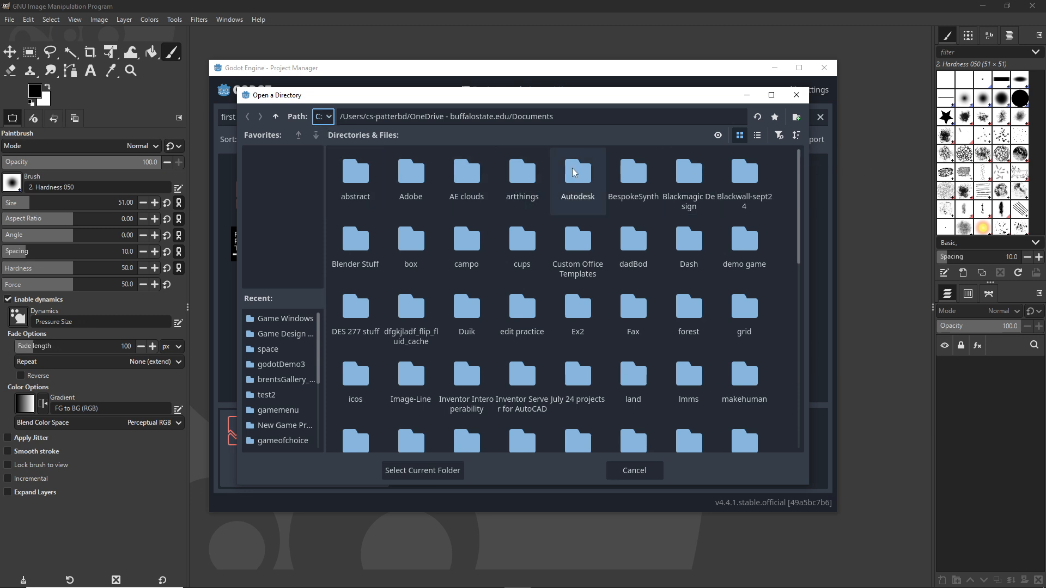
left_click(756, 135)
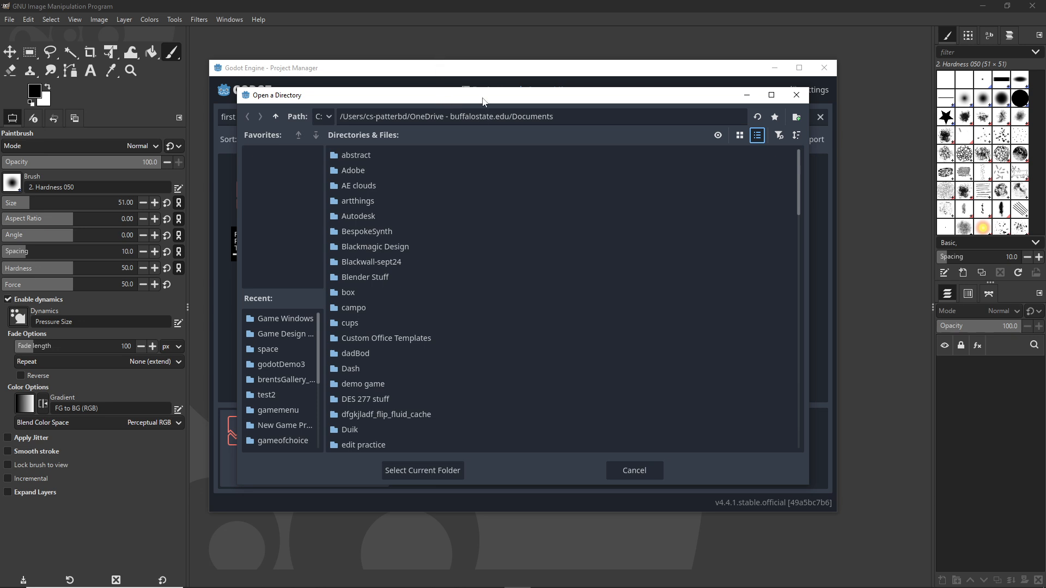
left_click_drag(481, 101, 488, 67)
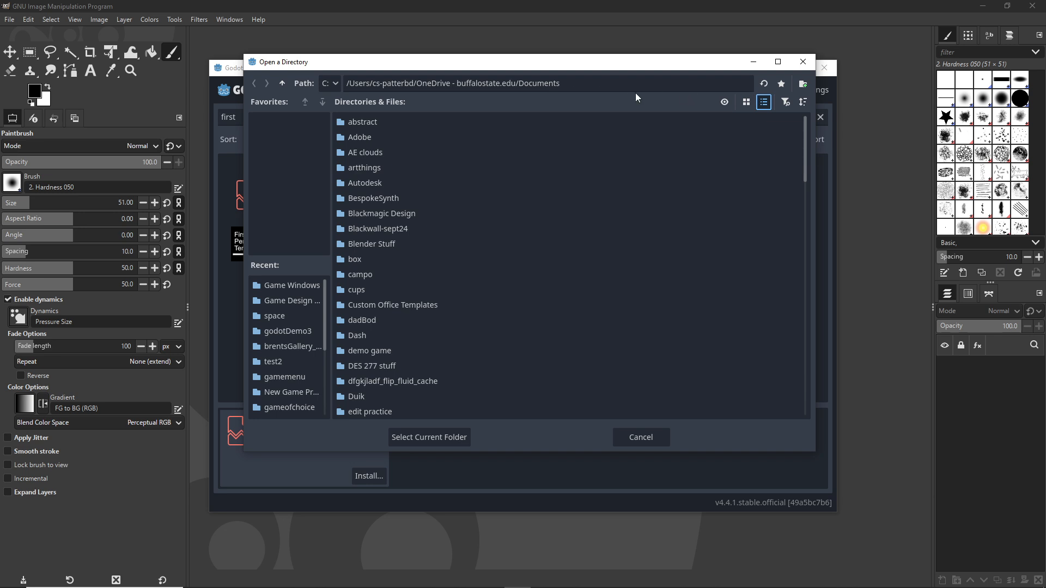
left_click(282, 83)
left_click(282, 83)
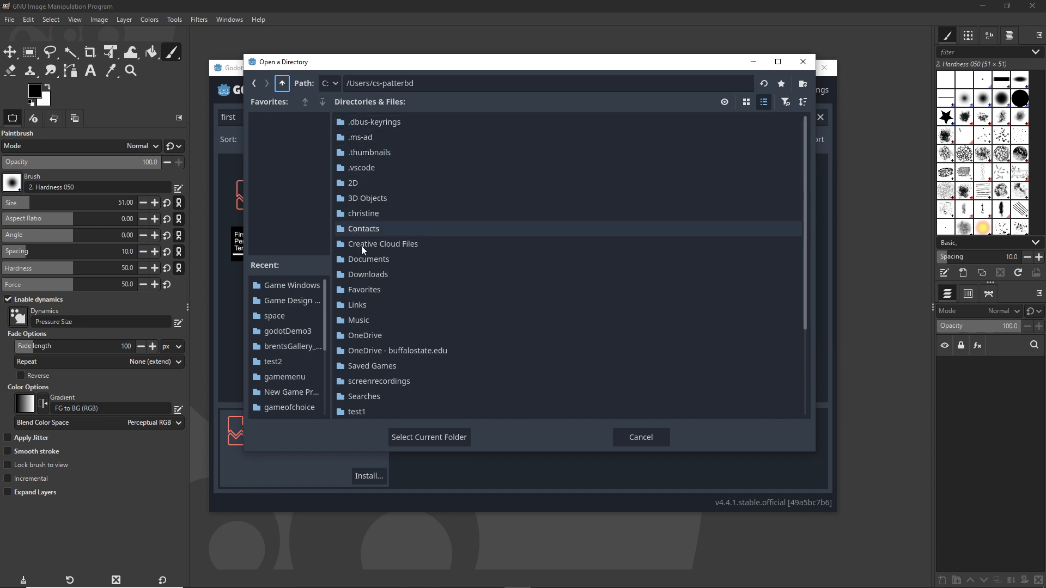
double_click(380, 259)
scroll(432, 248, "down", 5)
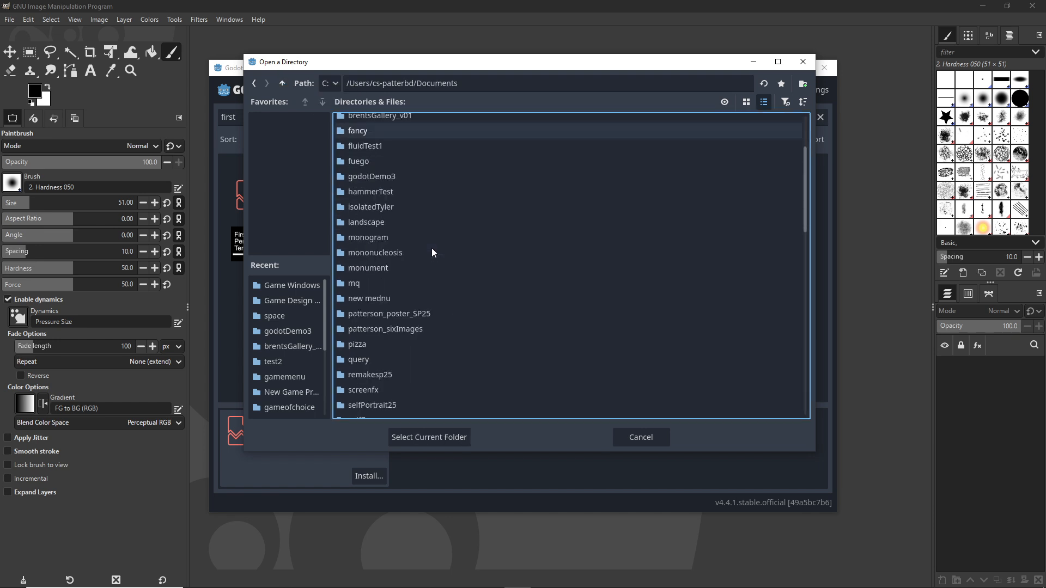
scroll(431, 247, "up", 5)
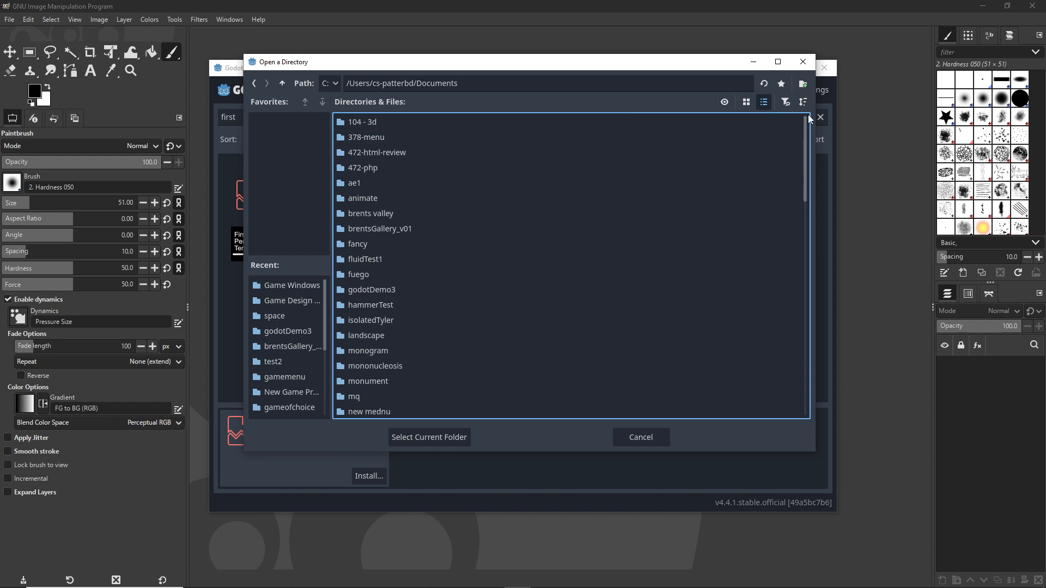
Step: Create a folder named 3D2-brant in Documents and select it as the install location
left_click(803, 83)
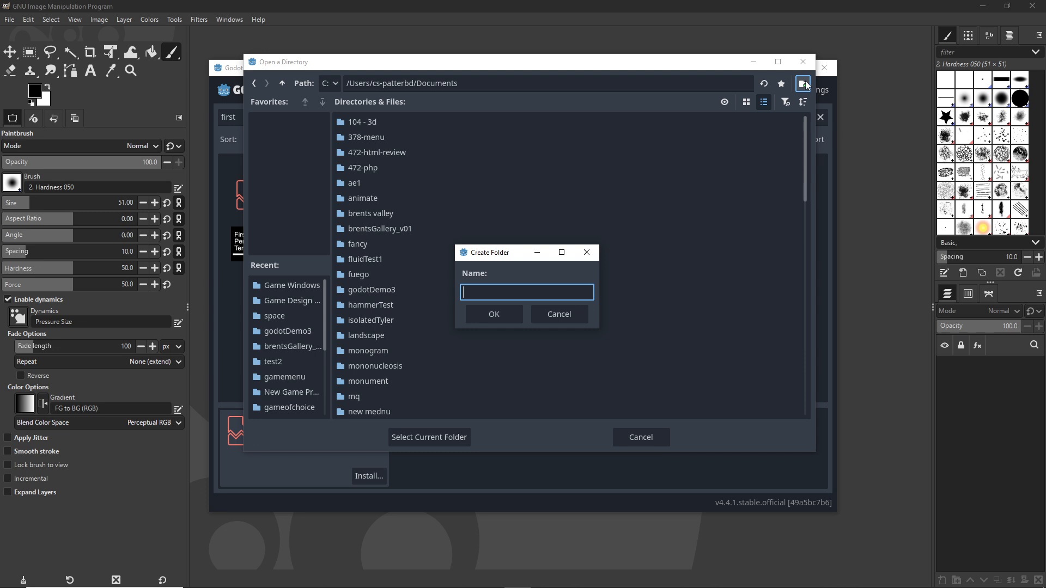
type("3D2-brant")
left_click_drag(499, 255, 499, 185)
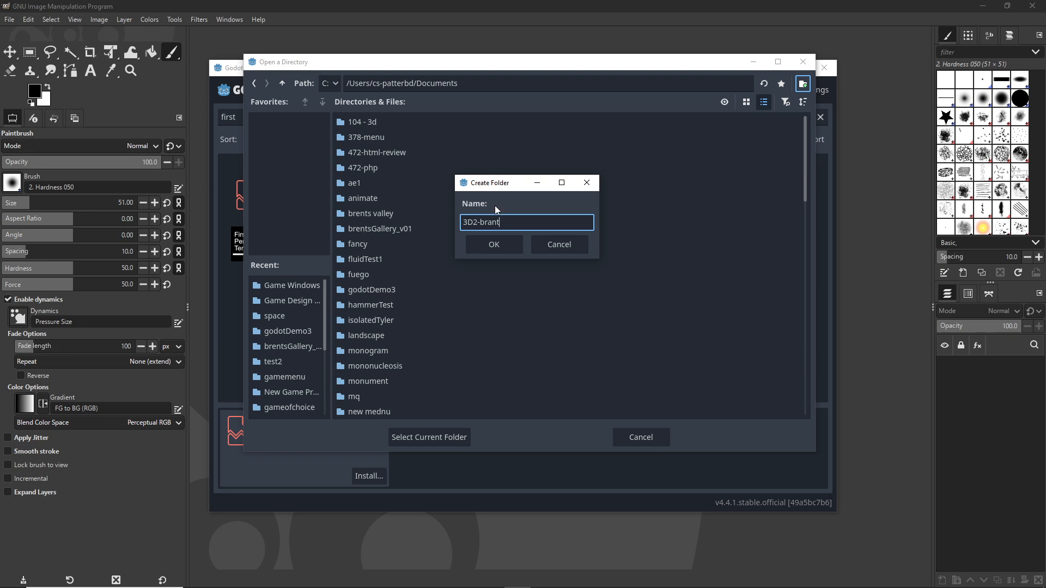
left_click(479, 245)
left_click(426, 435)
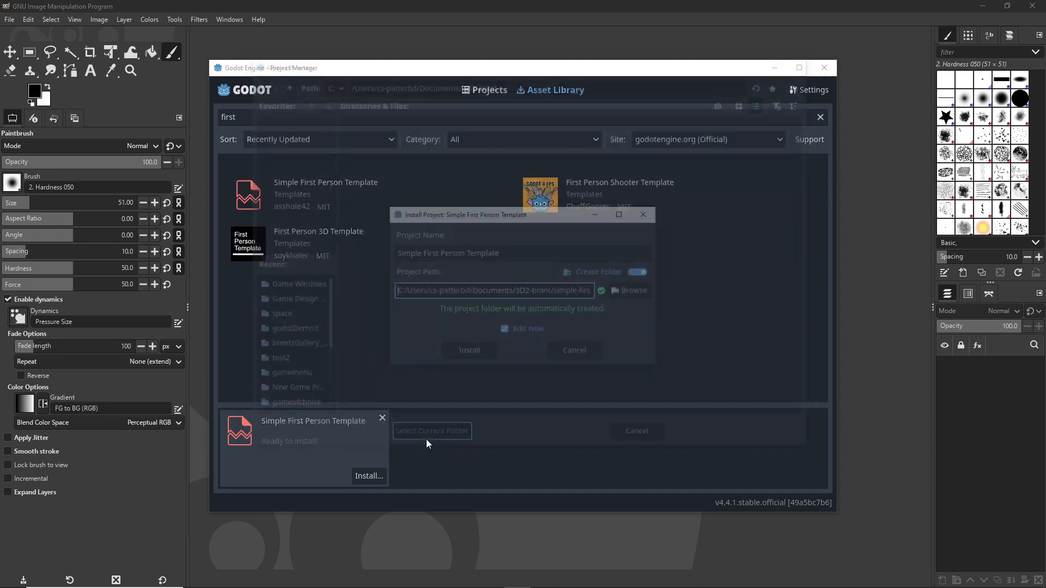
Step: Install the Simple First Person Template and confirm opening it in Godot 4.4
left_click(463, 352)
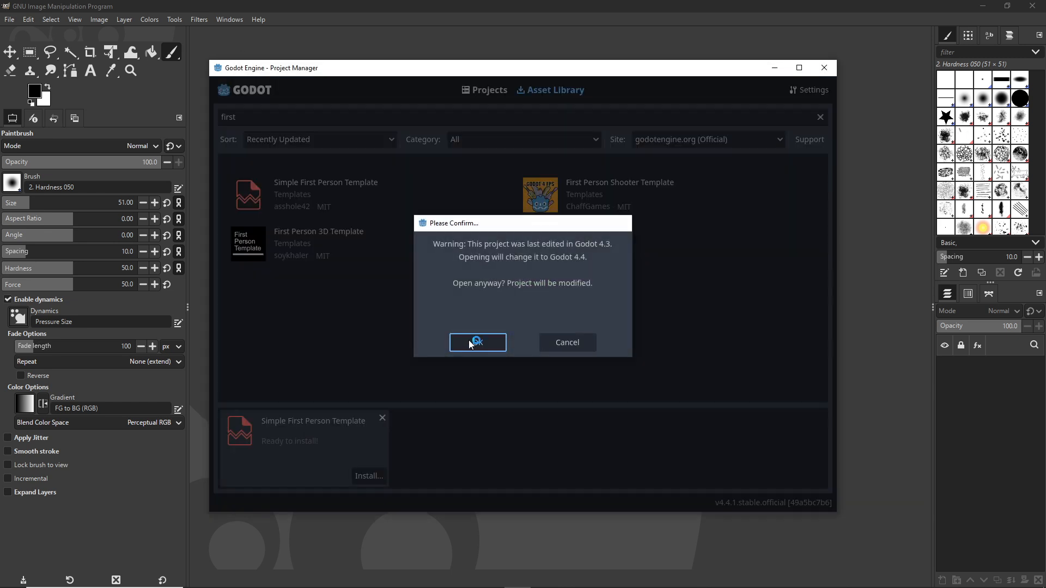
left_click(469, 342)
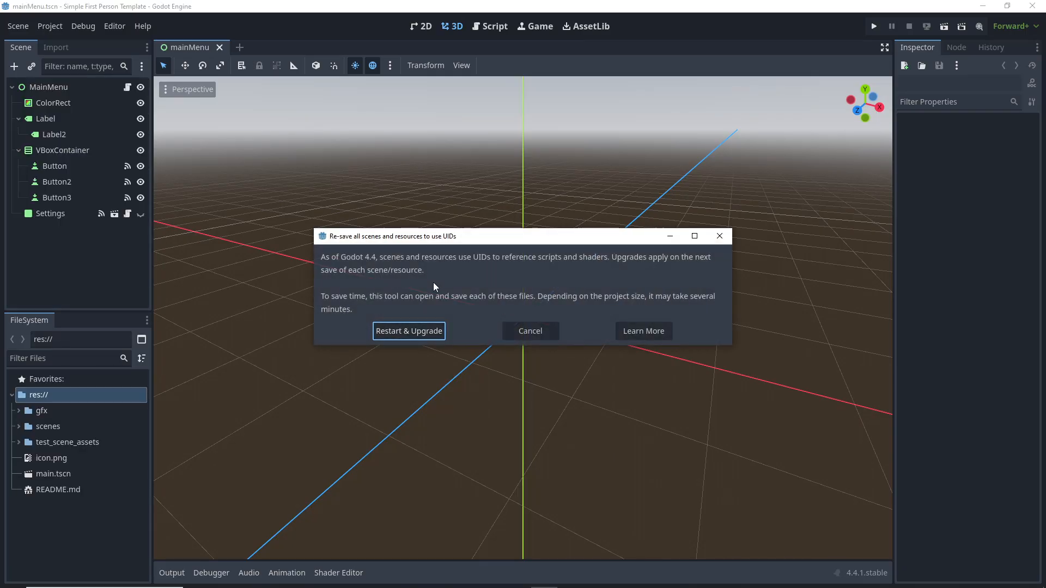
Step: Restart & Upgrade scenes to UIDs, then play the template game and exit to desktop
left_click(410, 335)
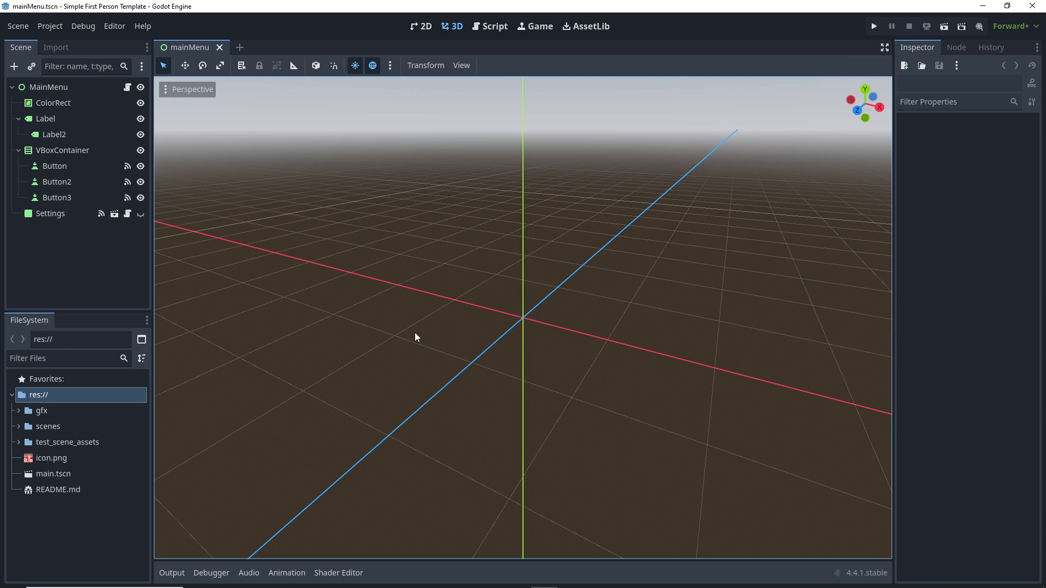
left_click(874, 27)
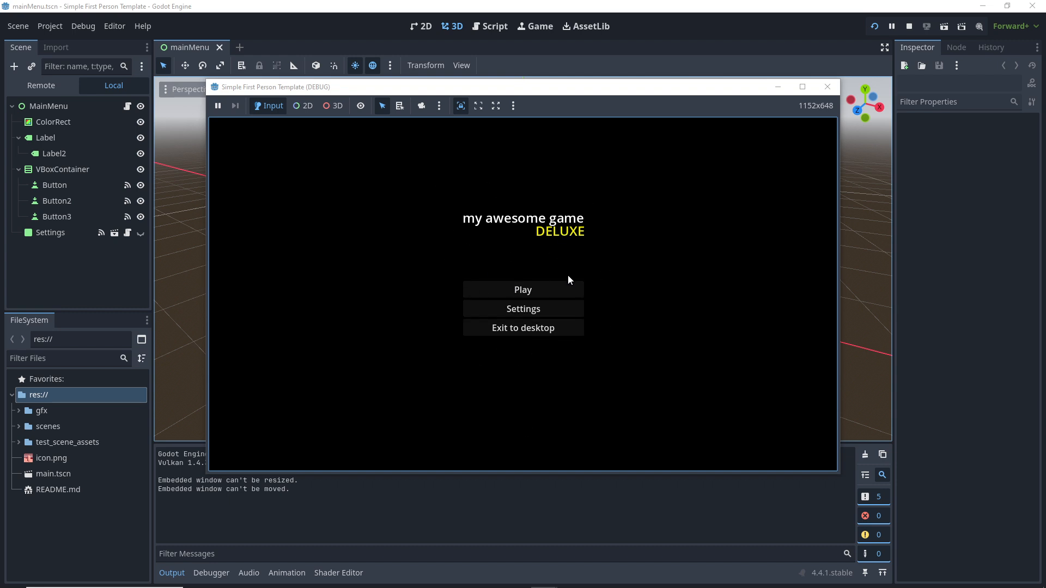
left_click(551, 286)
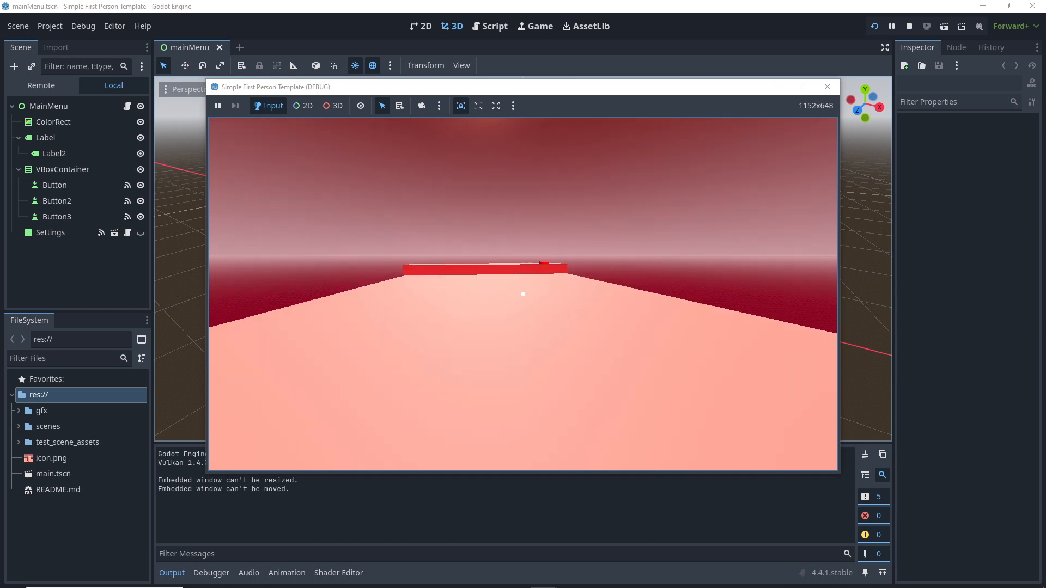
key("Escape")
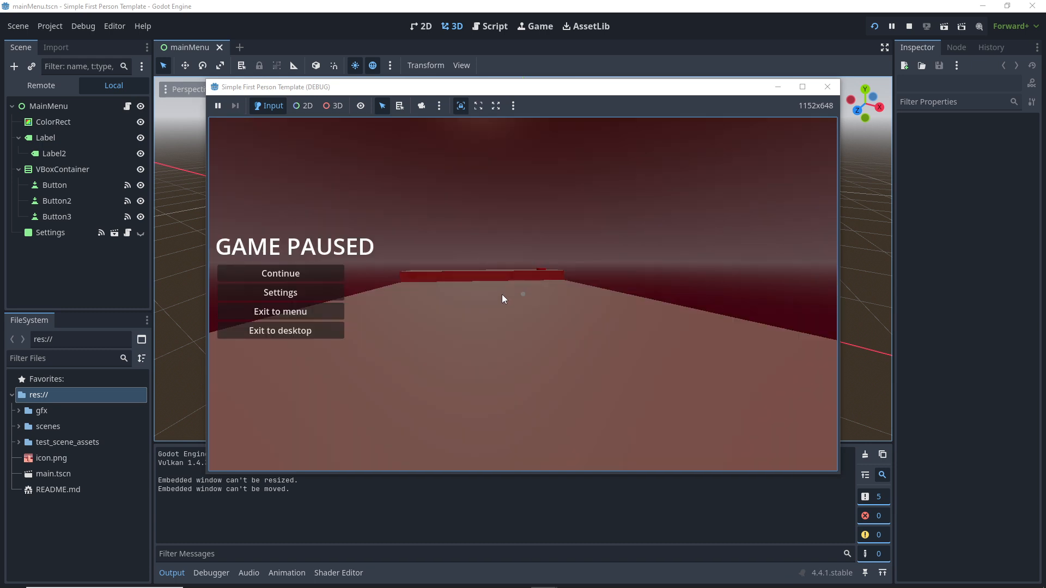
left_click(312, 331)
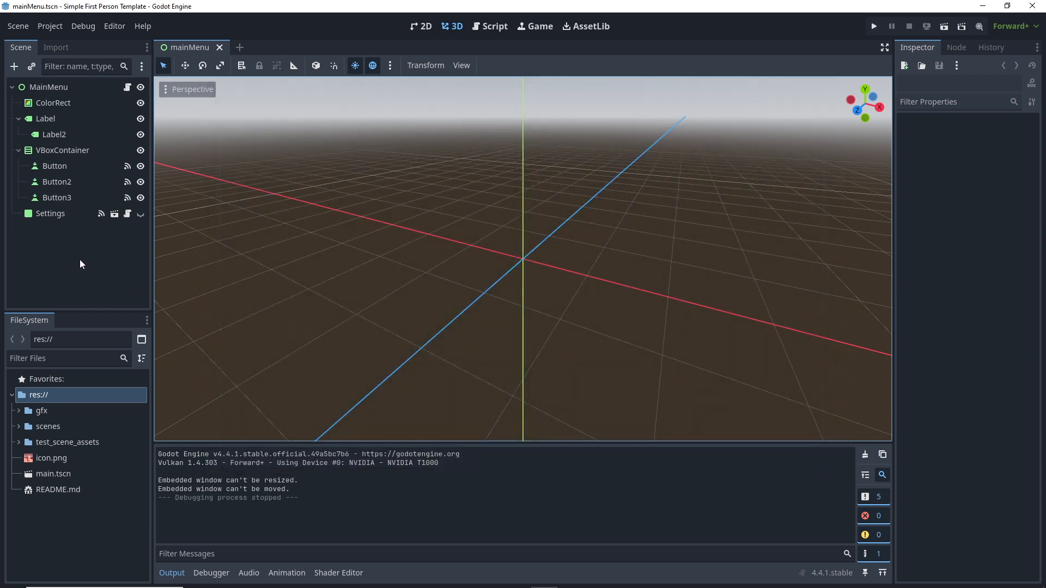
Step: Open main.tscn and make the hidden MeshInstance3D cat picture visible
left_click(49, 476)
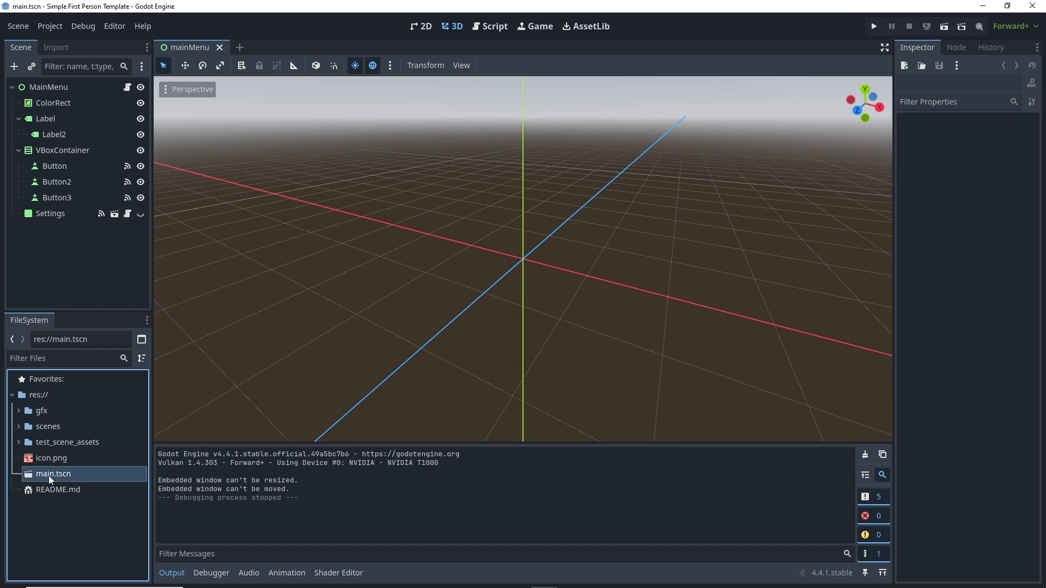
double_click(48, 476)
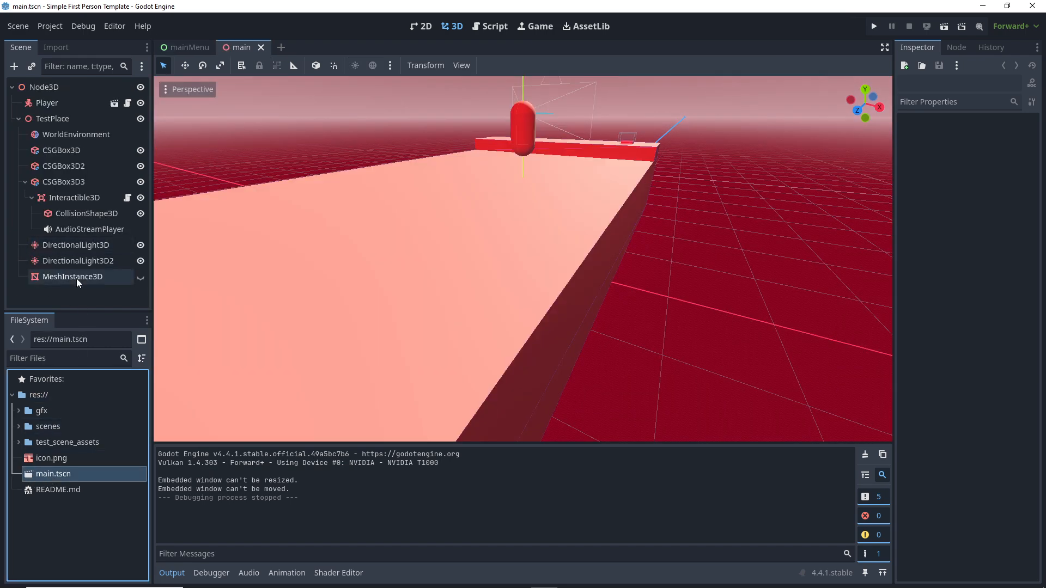
left_click(141, 278)
scroll(596, 144, "up", 3)
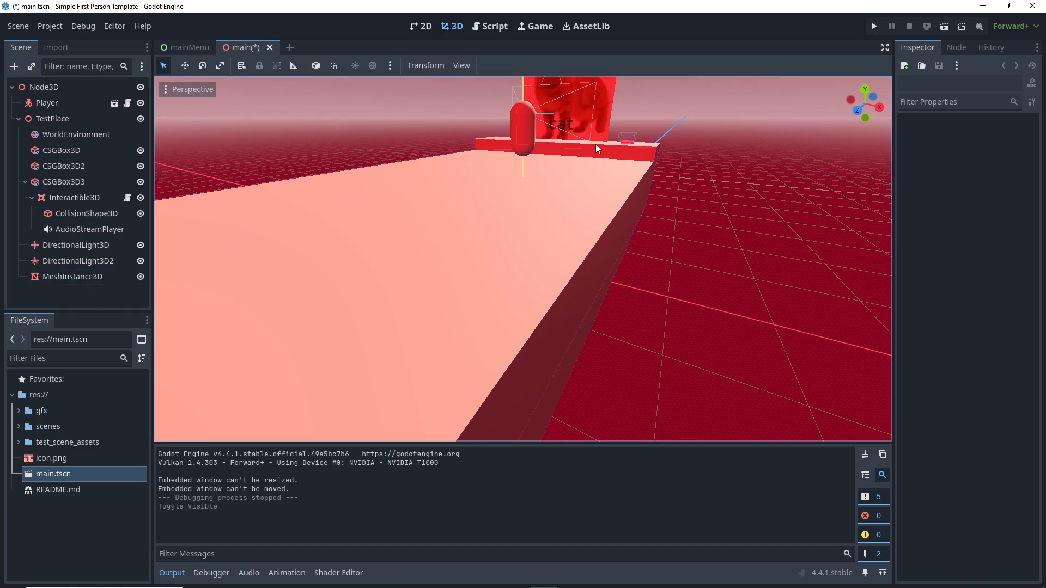
scroll(583, 141, "down", 5)
mouse_move(529, 123)
middle_mouse_down()
mouse_move(453, 127)
mouse_move(541, 125)
middle_mouse_up()
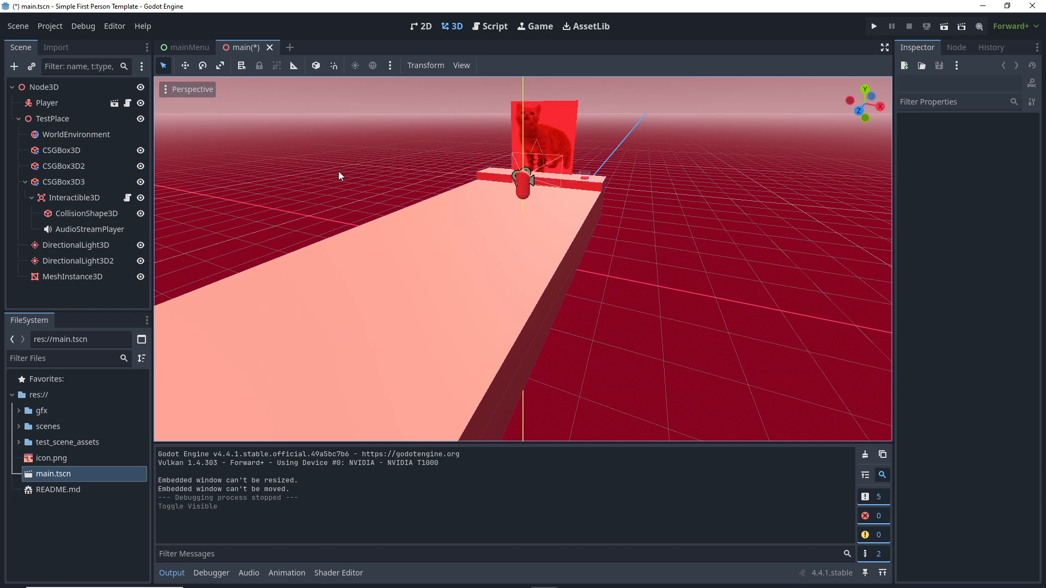
Step: Run the game from the main menu to check the cat picture, then exit to desktop
left_click(872, 27)
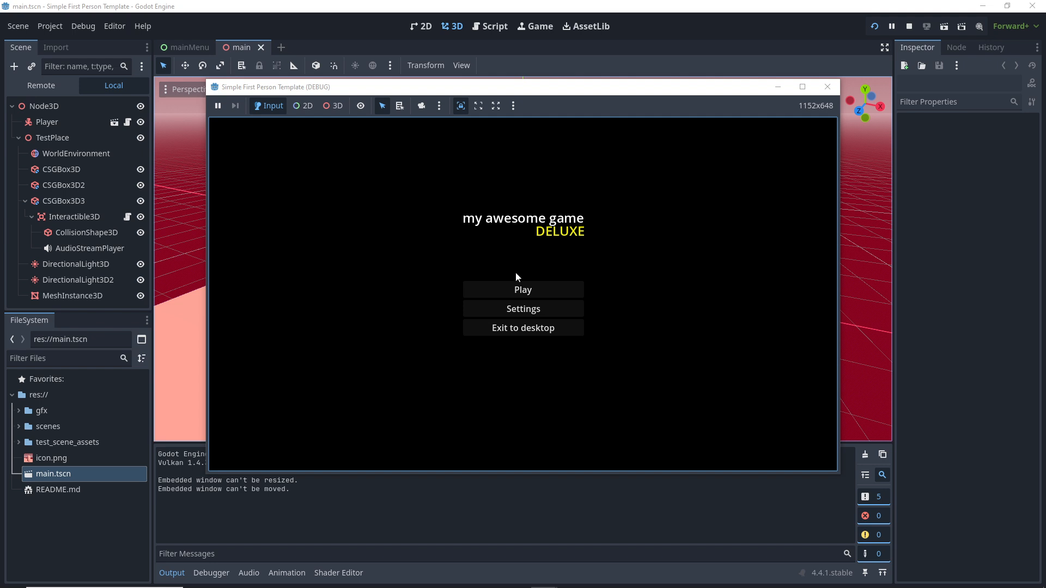
left_click(517, 289)
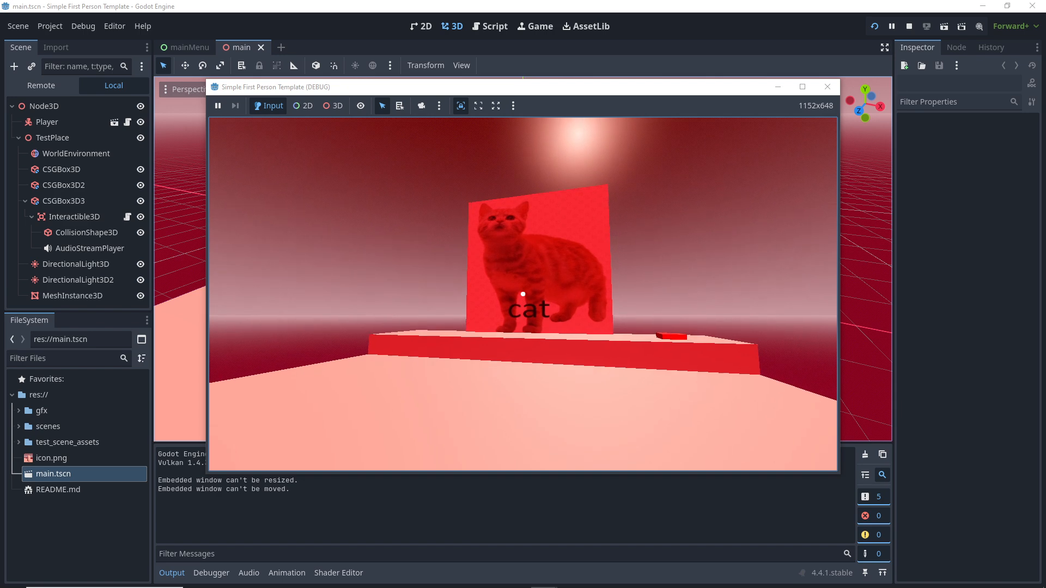
key("Escape")
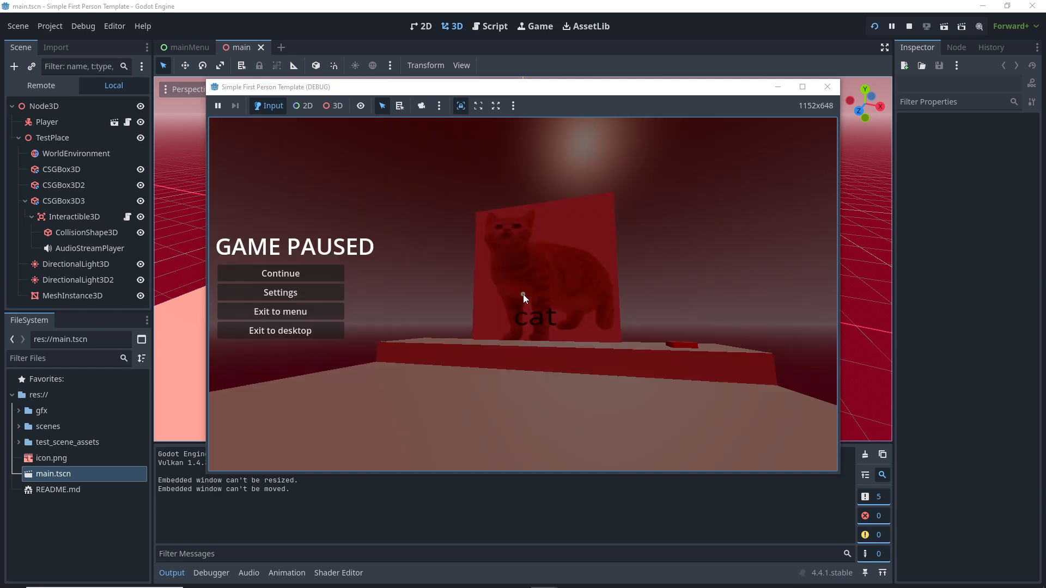
left_click(296, 333)
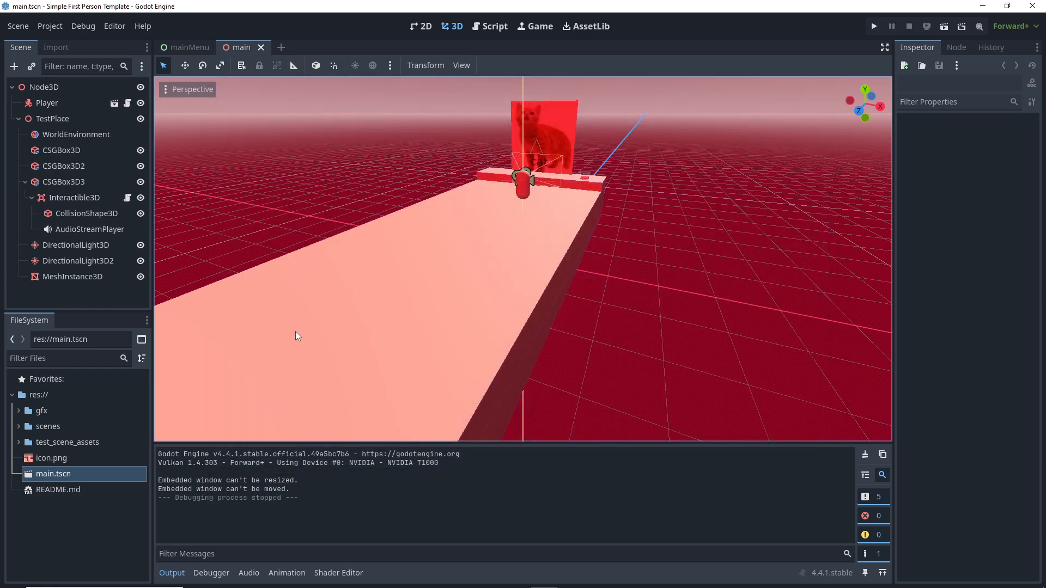
middle_click_drag(382, 305, 282, 293)
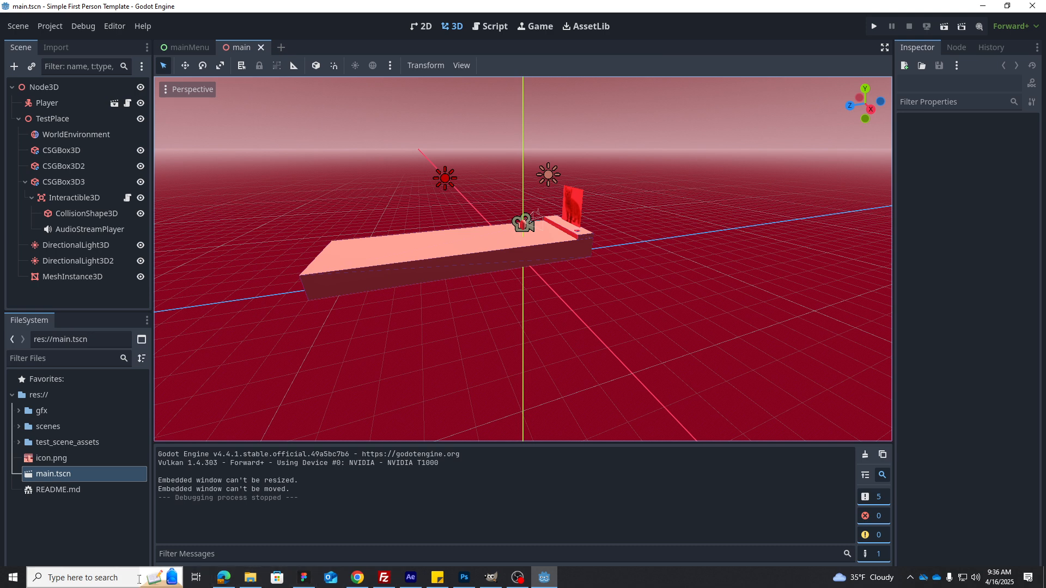
Step: Launch Blender by searching 'blender' in Windows Search and dismiss the splash screen
left_click(111, 579)
type("blender")
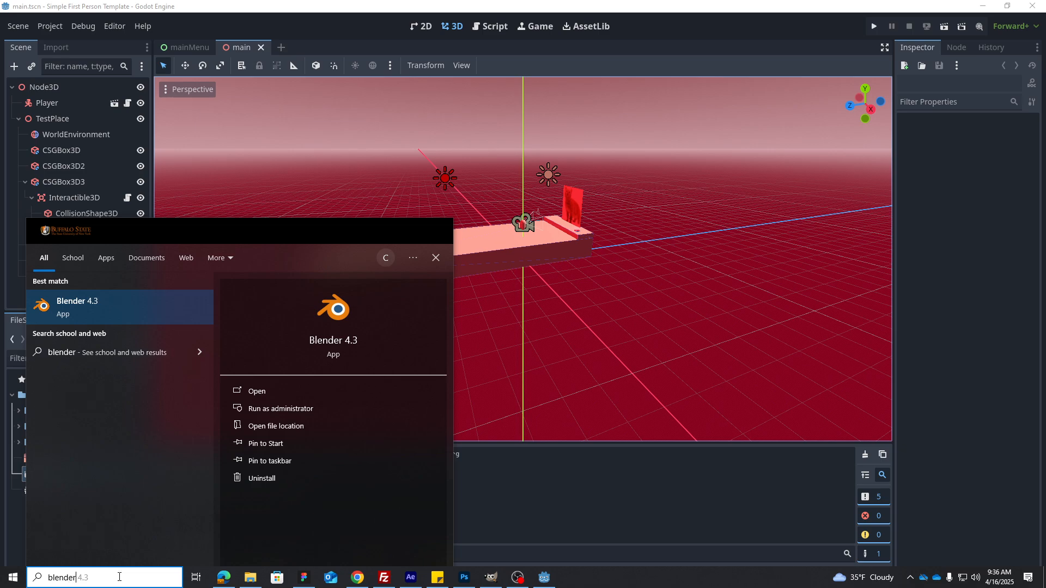
key("Return")
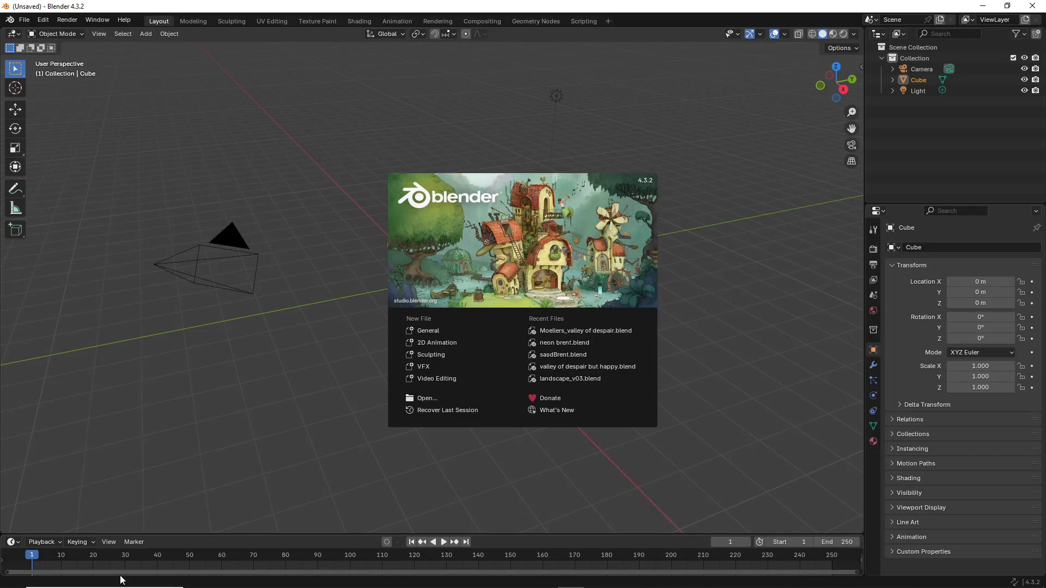
left_click(312, 204)
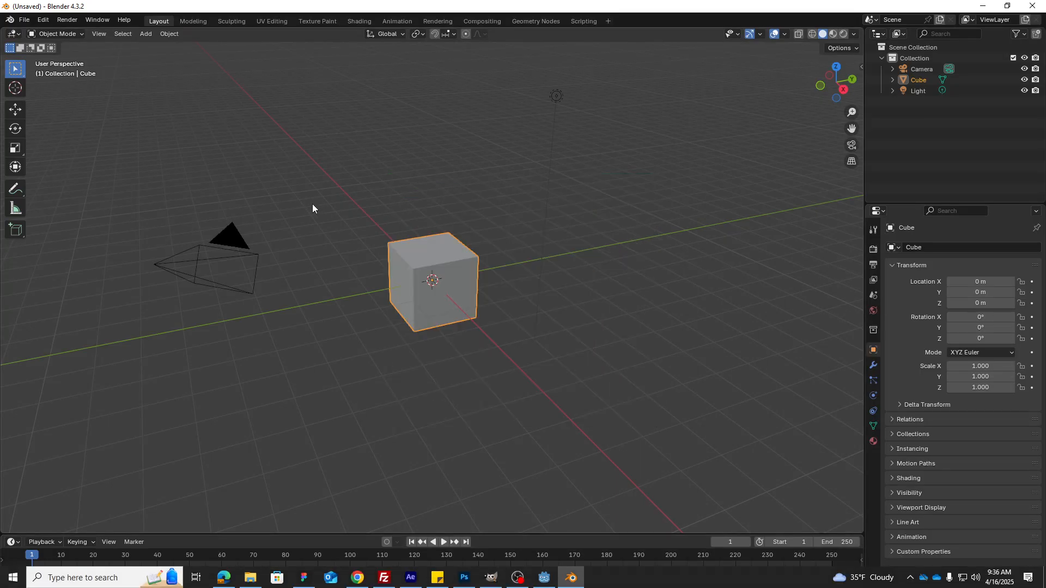
Step: Select and delete the default cube, showing its transform sidebar
left_click(451, 271)
key("n")
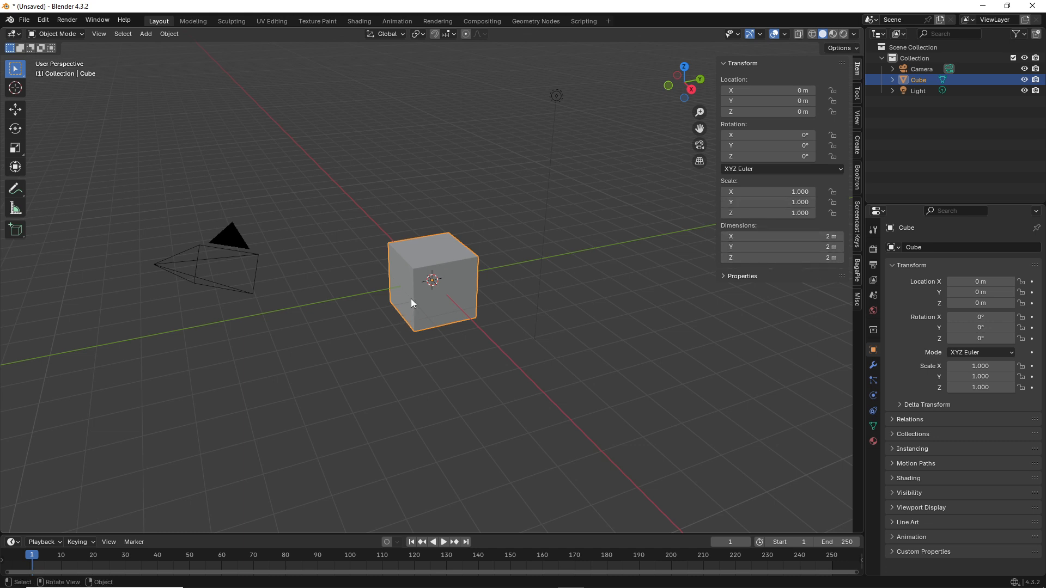
key("Delete")
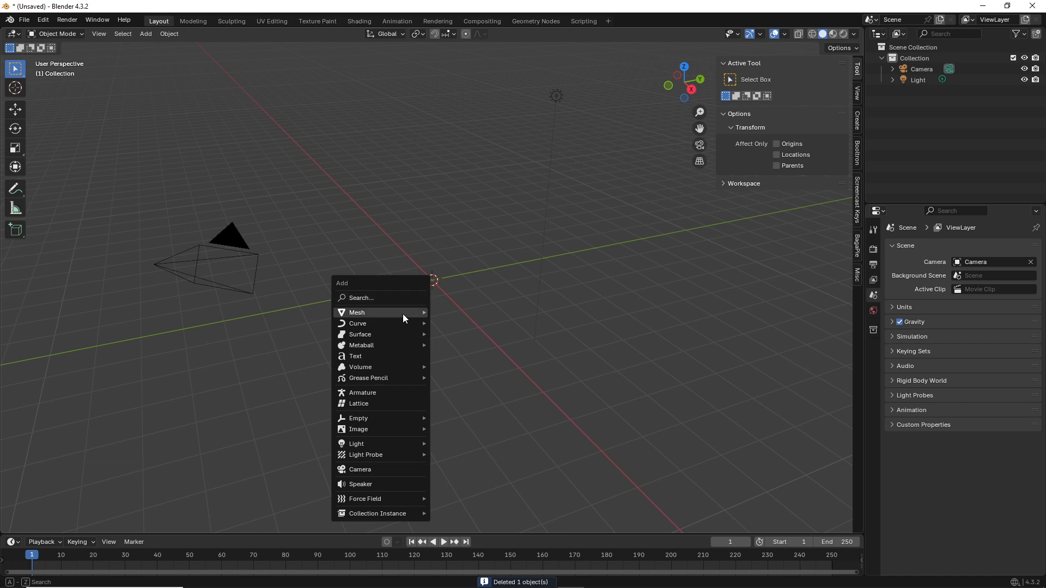
Step: Add a plane at the origin and scale it up to 10.635
mouse_move(403, 312)
left_click(477, 313)
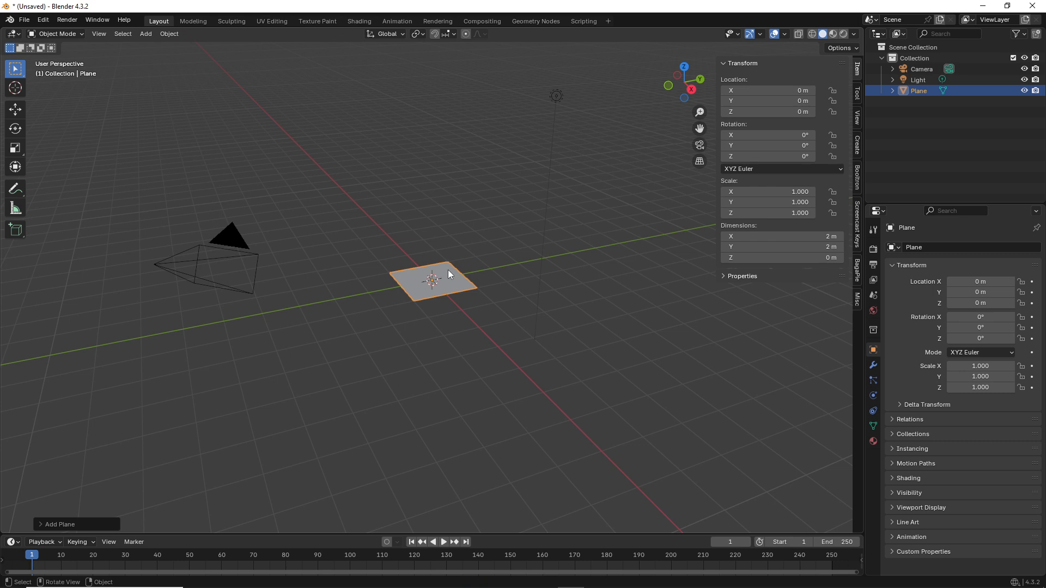
middle_click_drag(455, 293, 464, 292)
key("s")
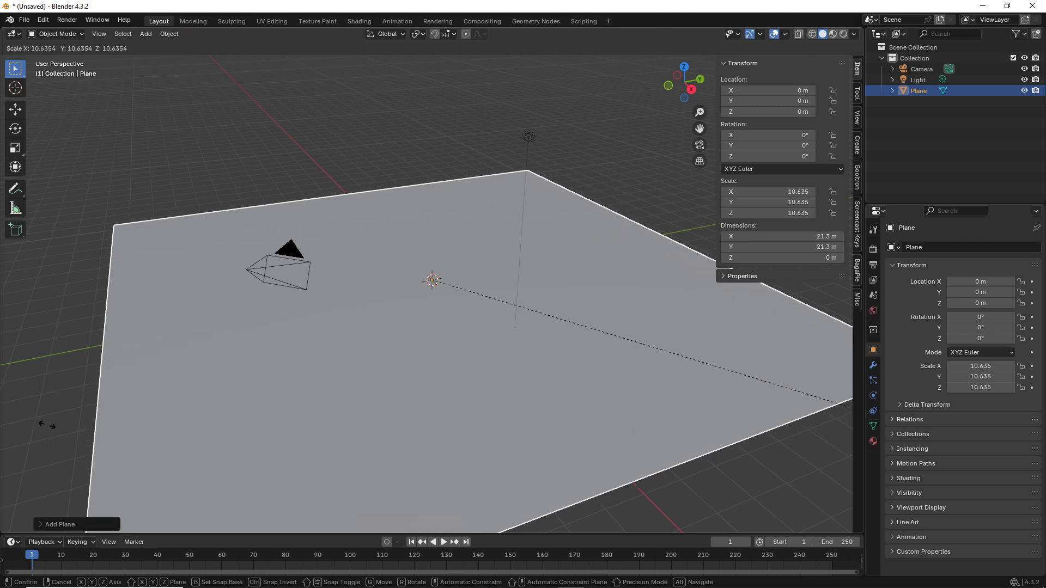
left_click(371, 344)
scroll(394, 316, "down", 6)
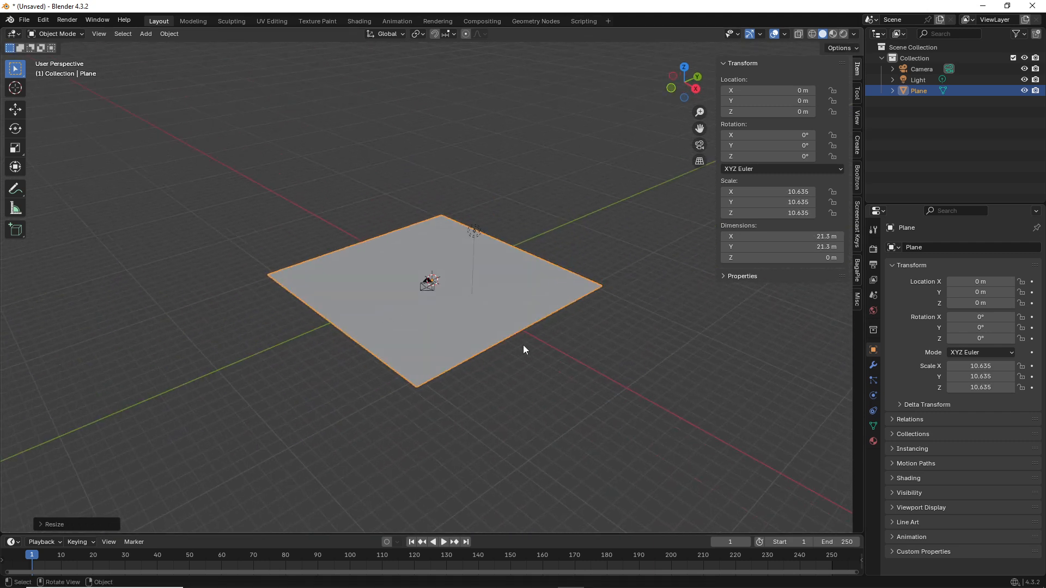
Step: Rescale the plane larger, to 12.698
key("s")
left_click(544, 353)
middle_click_drag(544, 353, 398, 278)
scroll(507, 248, "up", 5)
Step: Extrude the plane upward in Edit Mode to give it slab thickness
key("Tab")
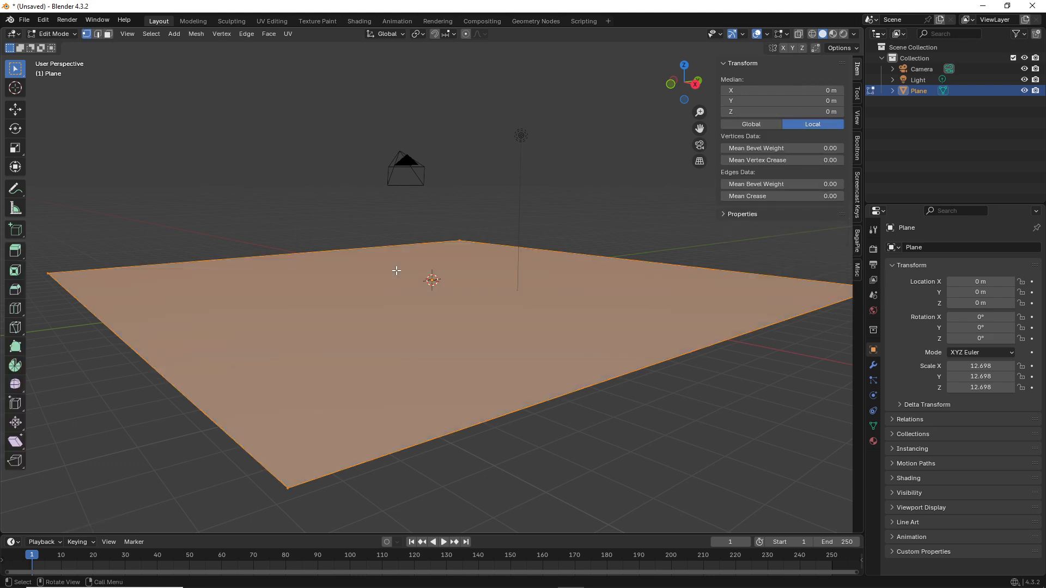
key("e")
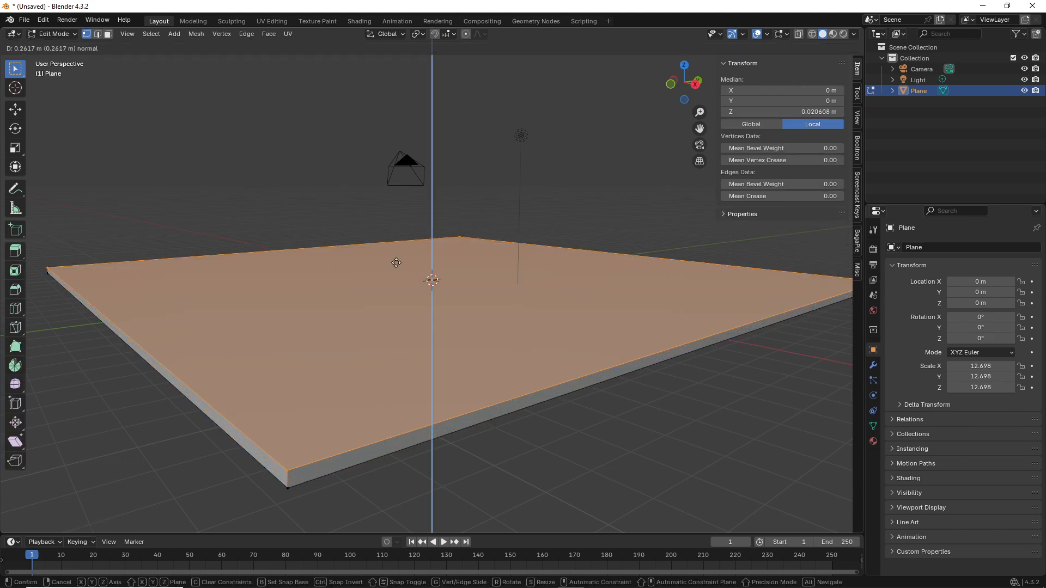
left_click(395, 263)
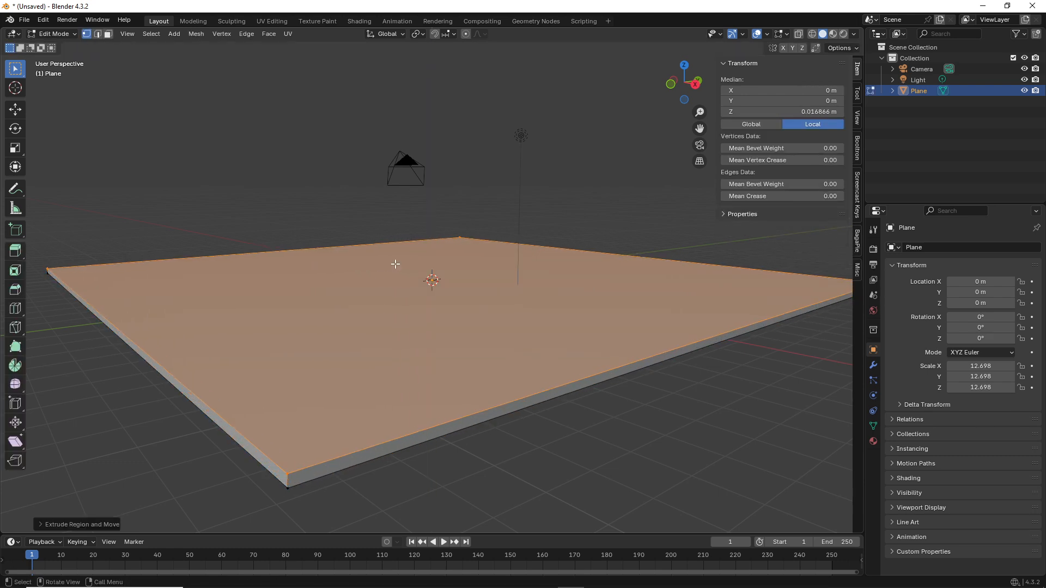
key("Tab")
scroll(396, 263, "down", 3)
middle_click_drag(397, 263, 398, 288)
scroll(398, 287, "up", 2)
scroll(403, 282, "down", 2)
Step: In face select mode, inset the slab's top face with a thin border
key("Tab")
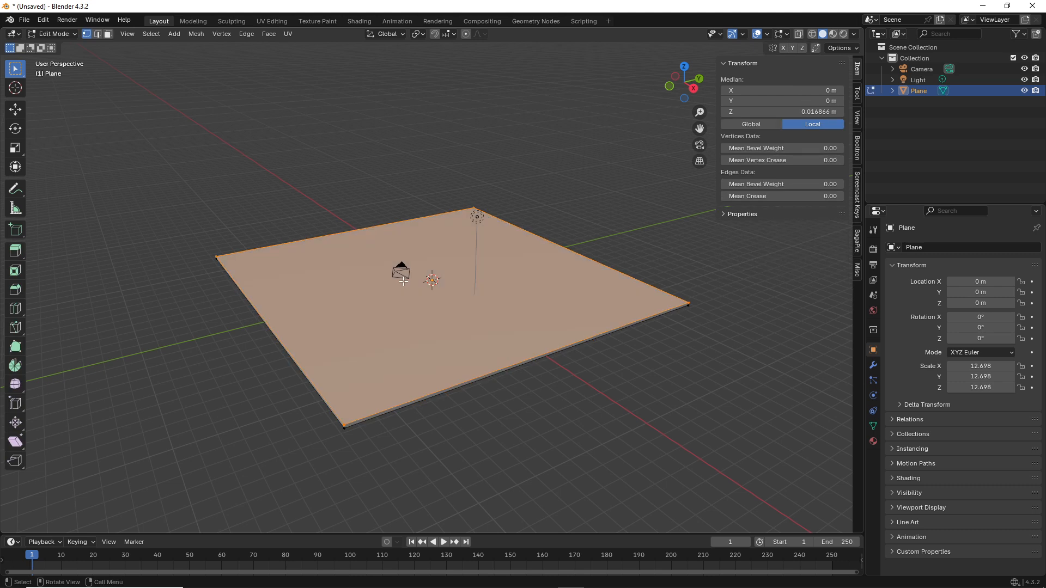
left_click(107, 34)
scroll(284, 316, "up", 2)
scroll(283, 316, "down", 2)
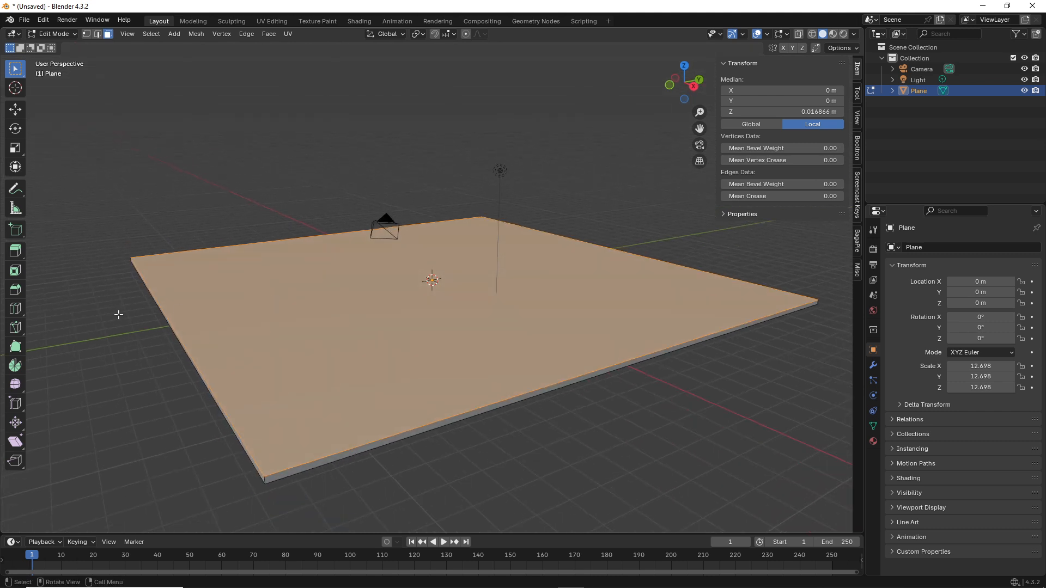
key("i")
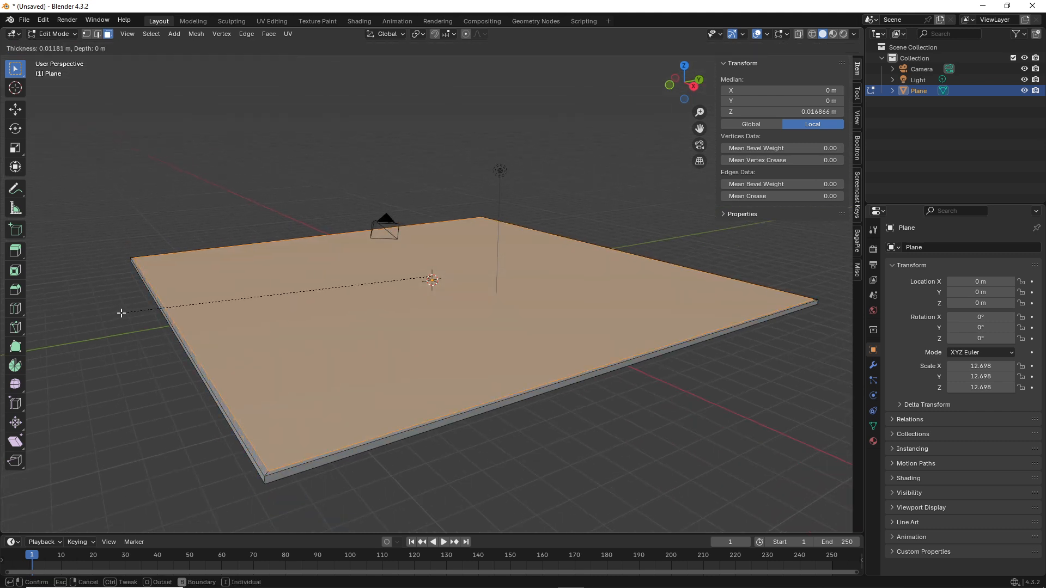
left_click(120, 314)
Step: Select the four border strips and extrude them upward into walls around the floor
middle_click_drag(221, 347, 360, 407)
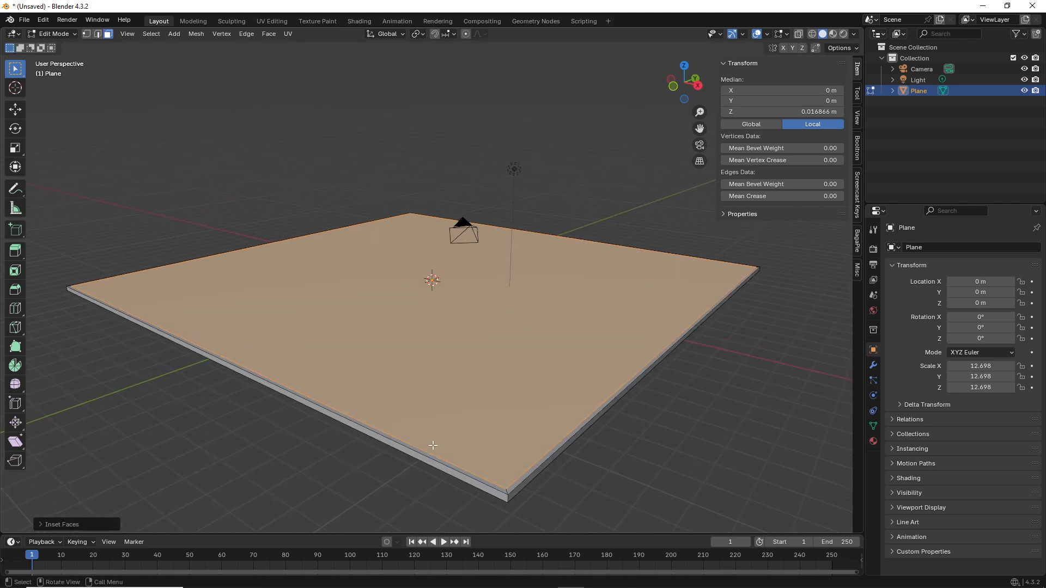
left_click(499, 488)
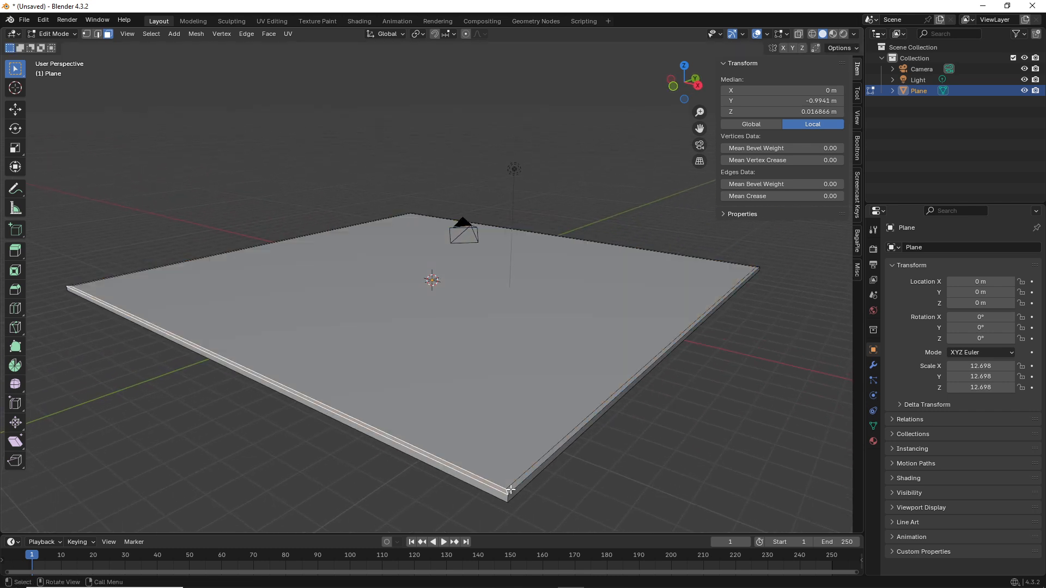
left_click(513, 486, "shift")
middle_click_drag(750, 269, 548, 474)
left_click(533, 513, "shift")
left_click(541, 511, "shift")
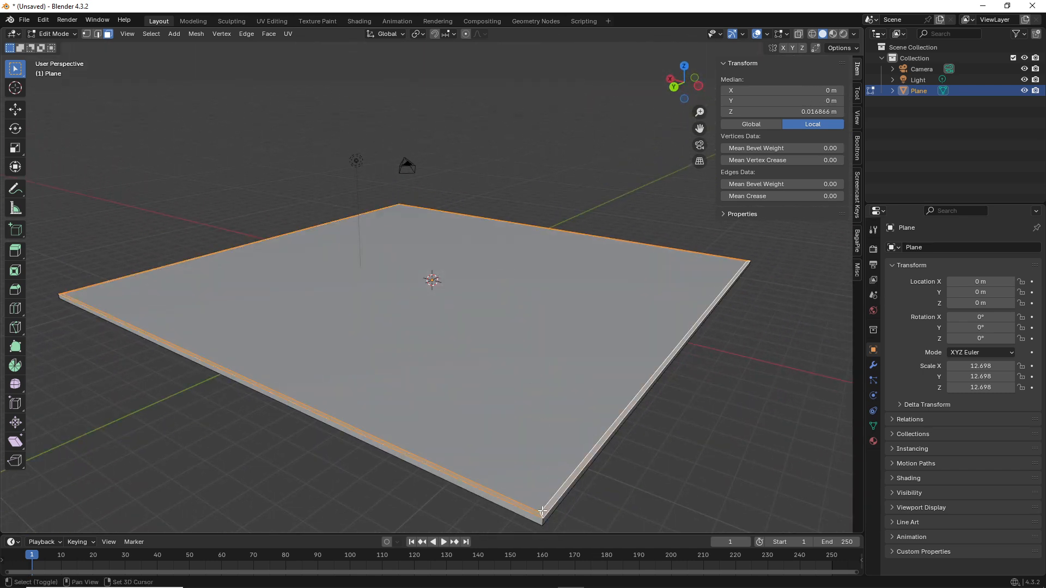
key("e")
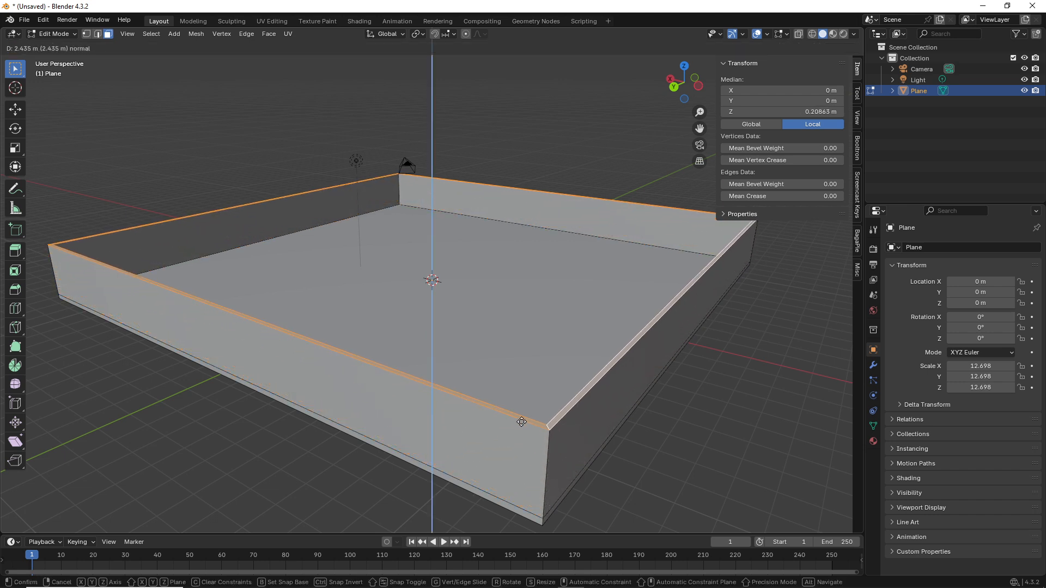
left_click(507, 406)
scroll(472, 367, "down", 5)
middle_click_drag(472, 366, 545, 367)
key("Tab")
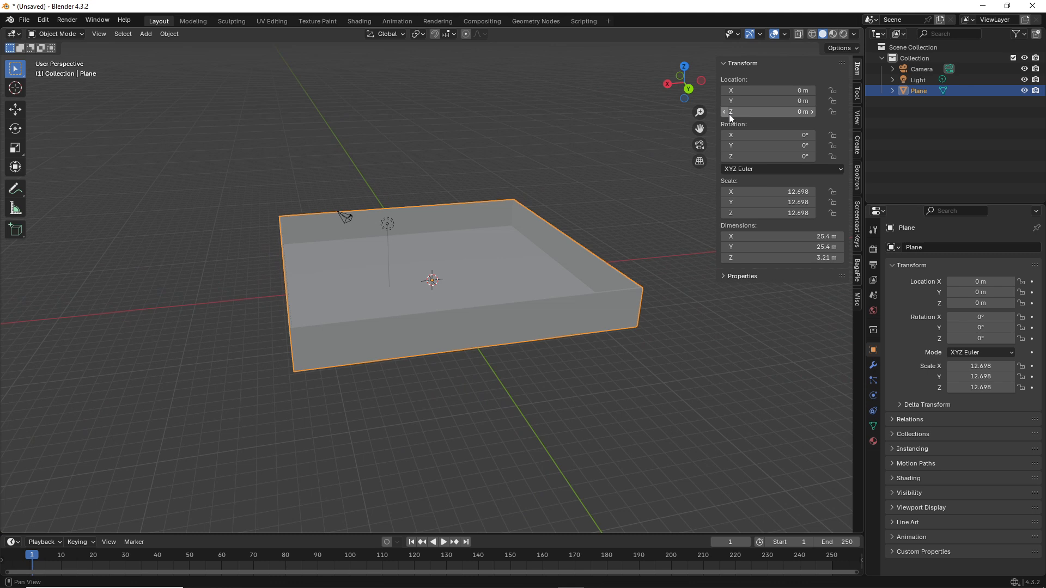
Step: Rename the Plane object to painRoom-col in the Outliner
double_click(920, 90)
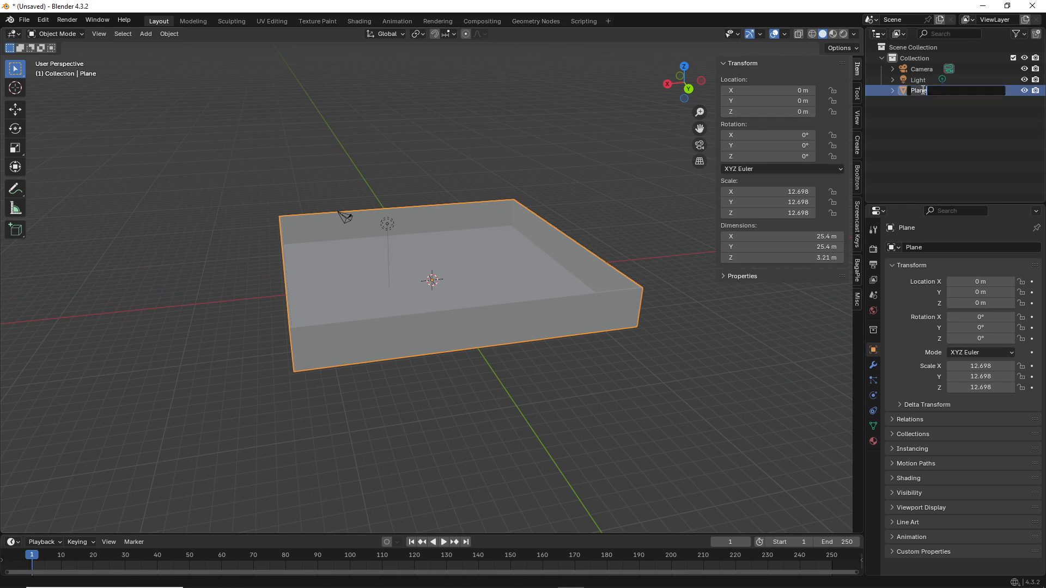
type("painRoom-col")
key("Return")
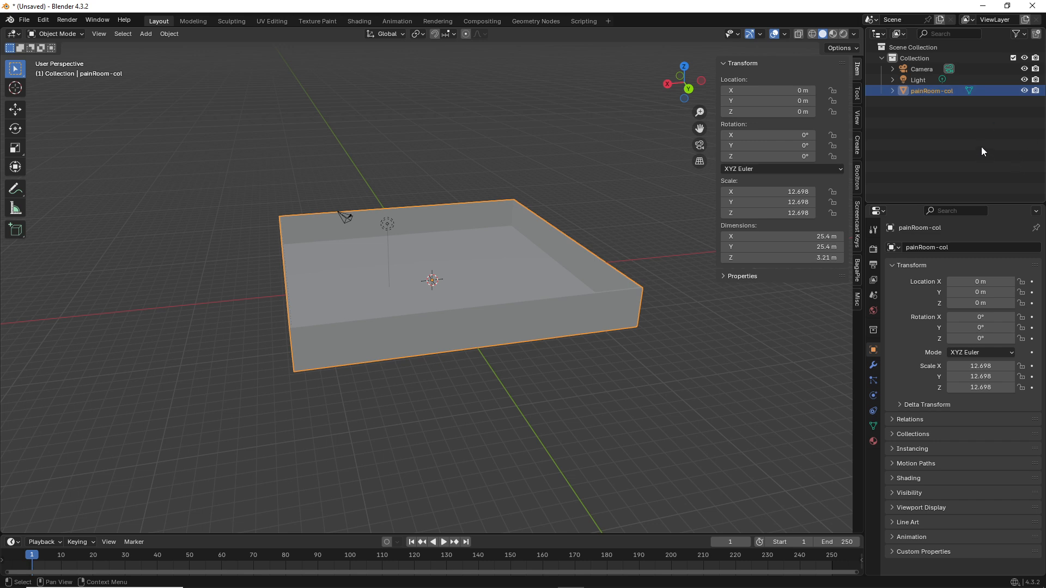
Step: Delete the Light and Camera so painRoom-col is the only object
left_click(917, 79)
key("Delete")
left_click(914, 67)
key("Delete")
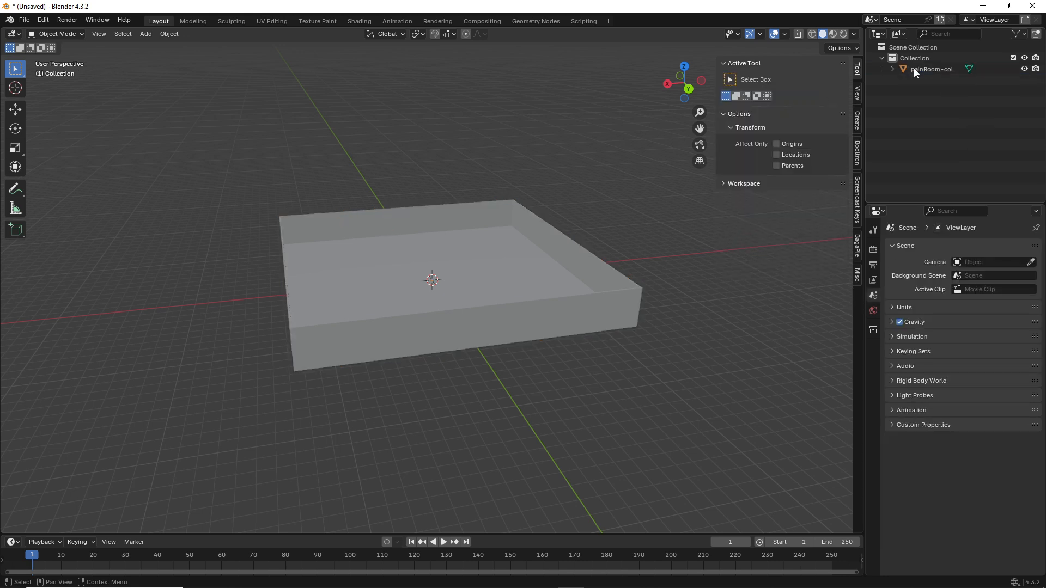
left_click(24, 19)
Step: In the save dialog, browse to Documents > 3D2-brant > simple-first-person-template
left_click(46, 90)
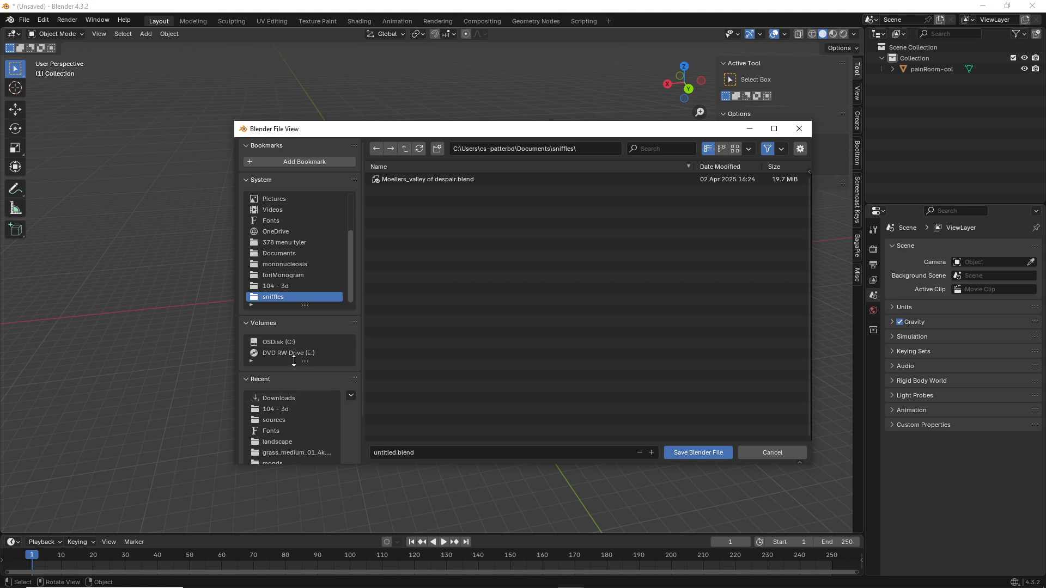
left_click(405, 148)
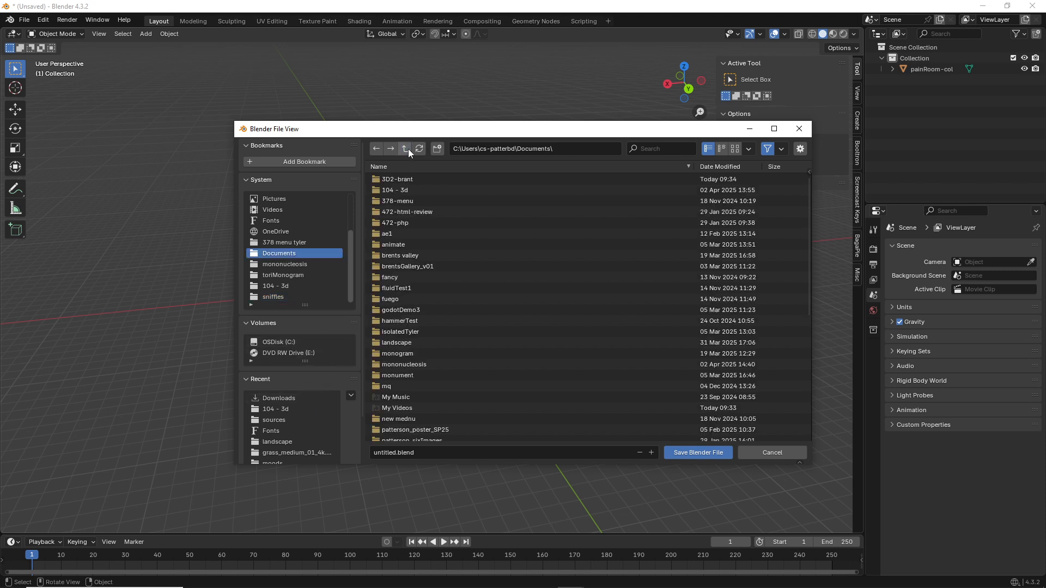
left_click(405, 148)
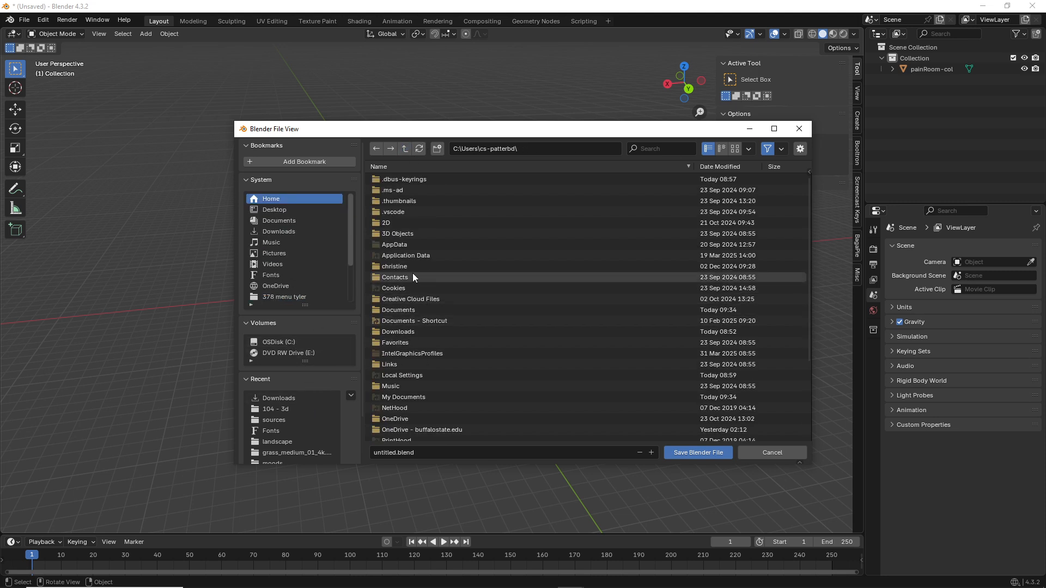
left_click(413, 309)
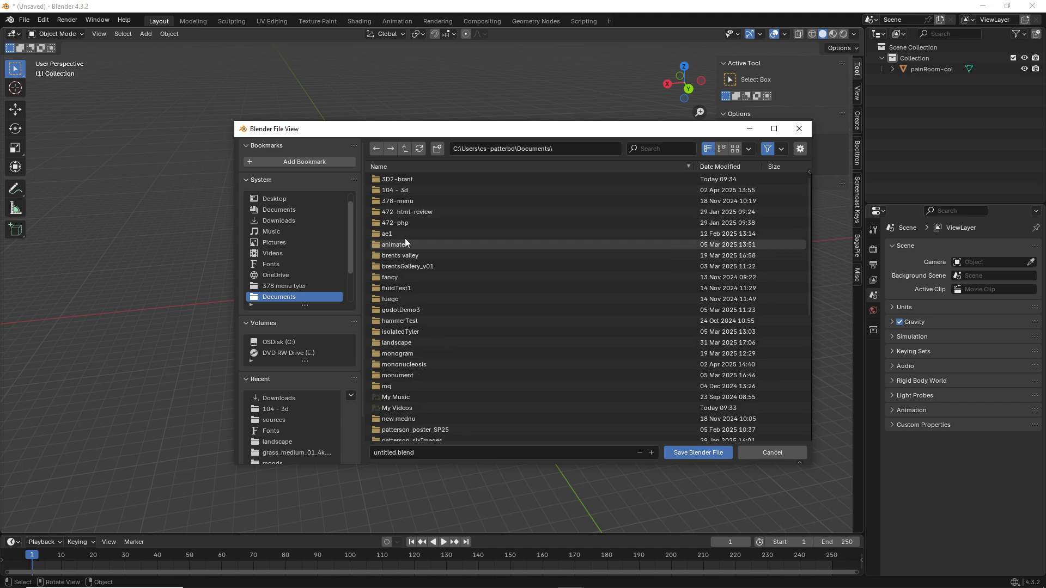
scroll(405, 322, "down", 5)
scroll(402, 333, "up", 5)
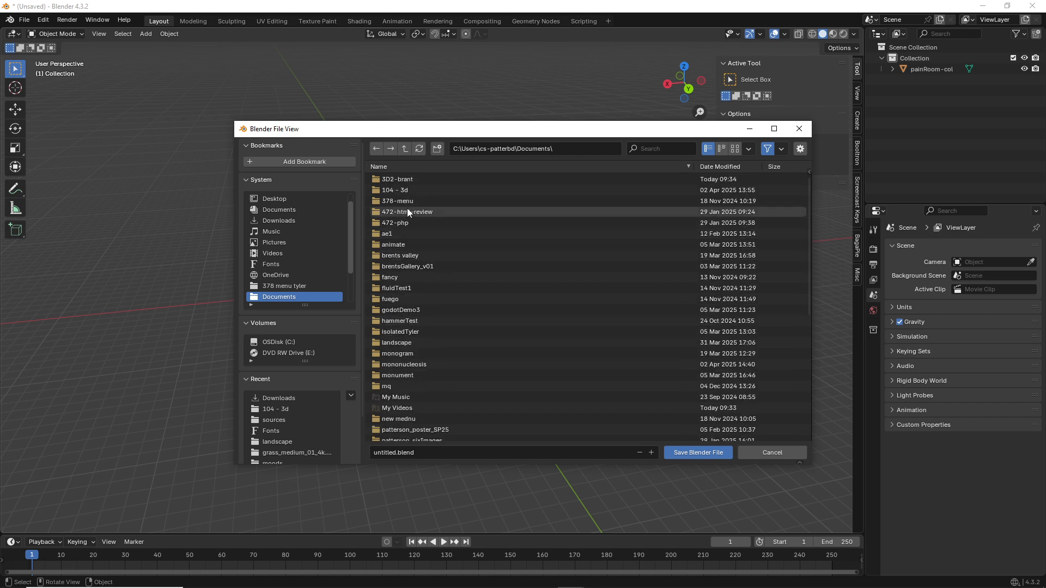
double_click(394, 178)
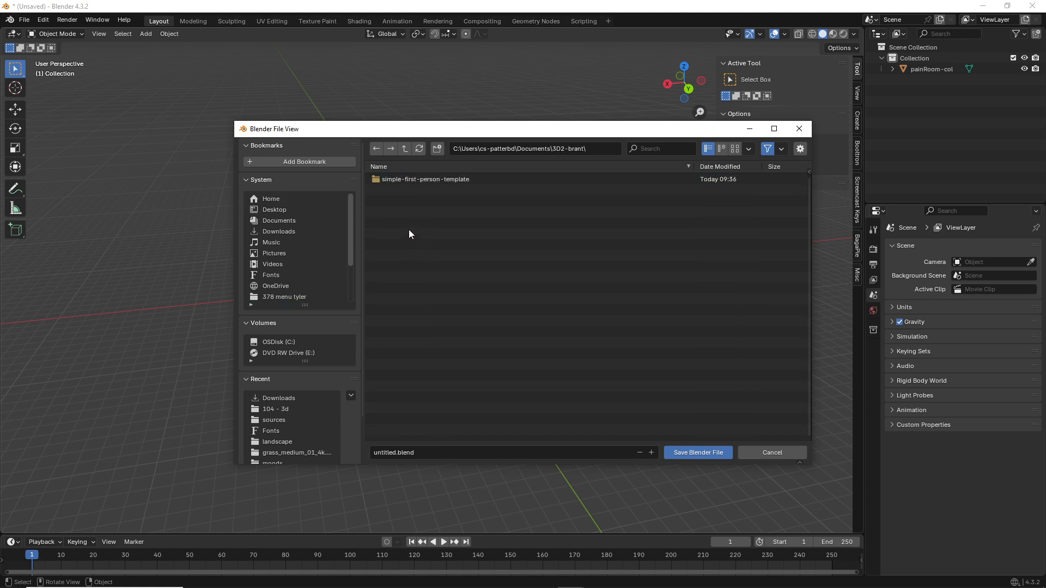
double_click(423, 180)
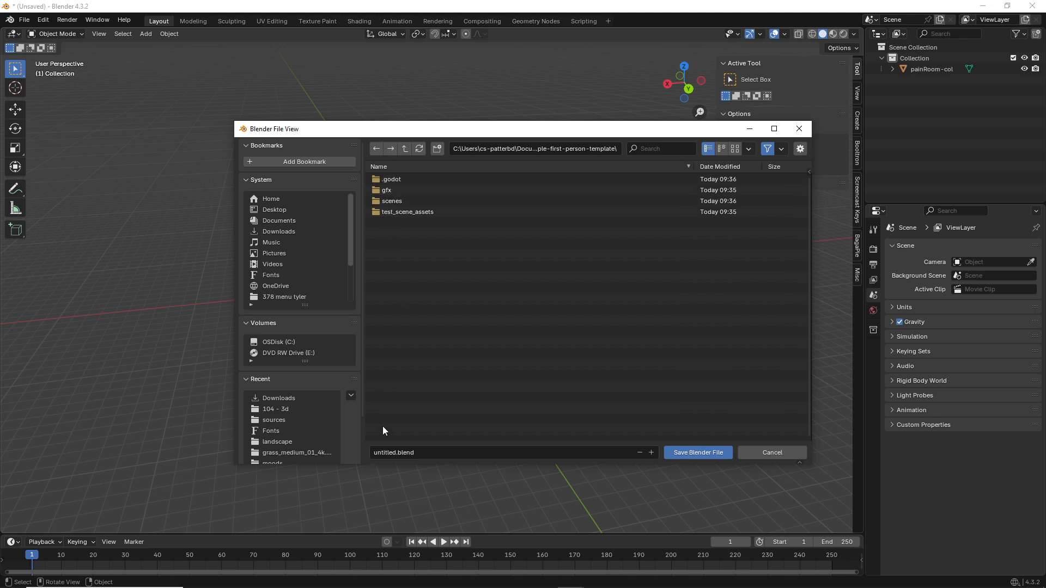
Step: Replace the name 'untitled' with PainRoom and save the file as PainRoom.blend
left_click(392, 452)
left_click(393, 453)
left_click_drag(393, 453, 343, 455)
type("PainRoom")
left_click(698, 454)
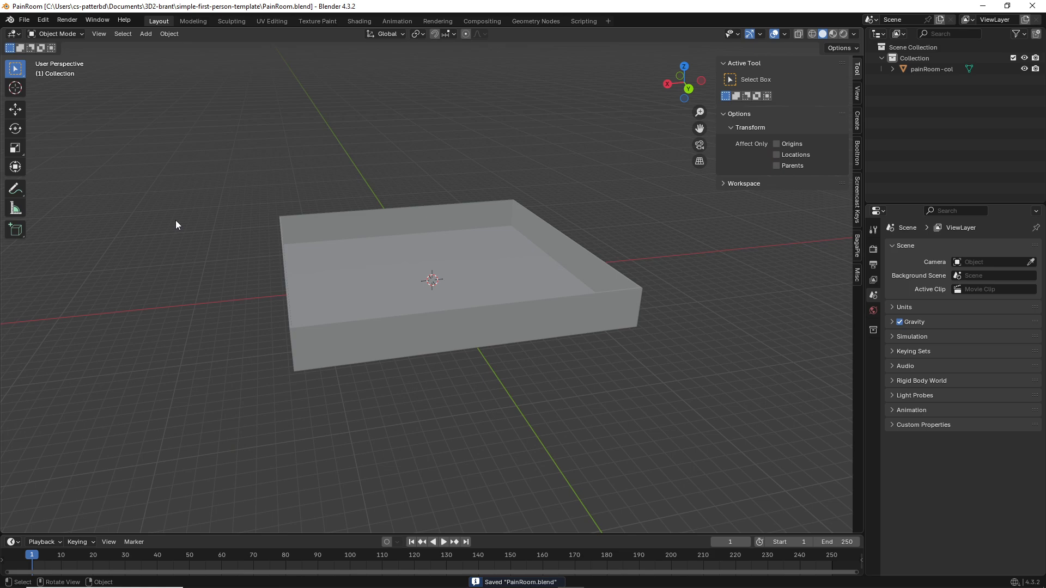
middle_click_drag(351, 226, 315, 227)
key("alt+Tab")
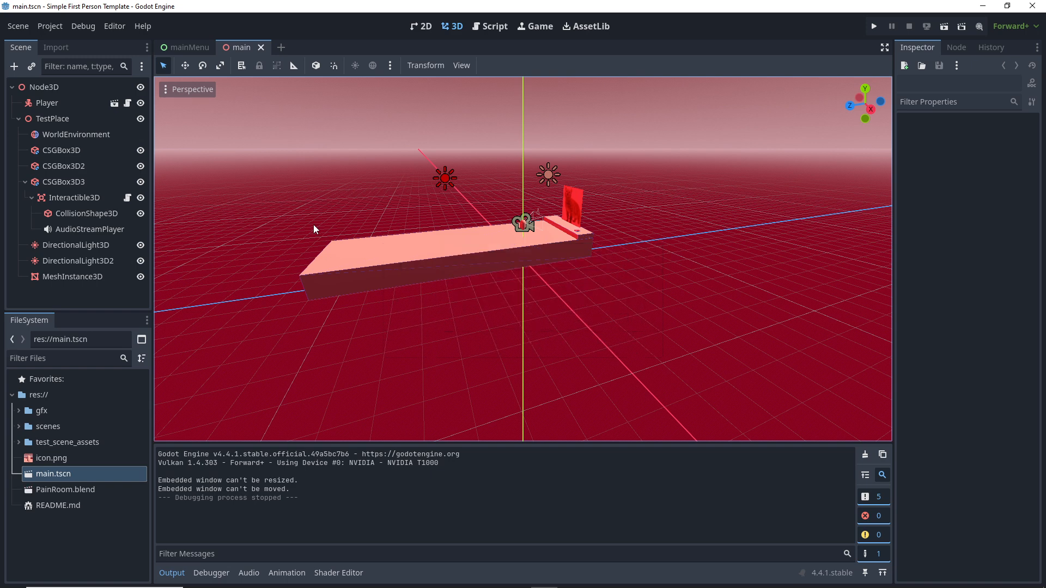
double_click(47, 493)
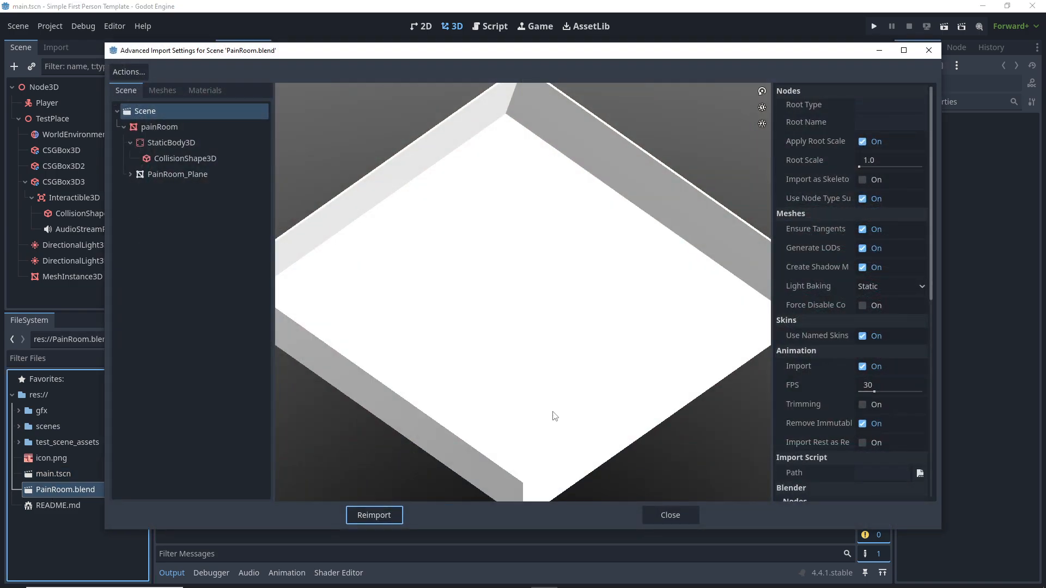
left_click_drag(499, 400, 494, 364)
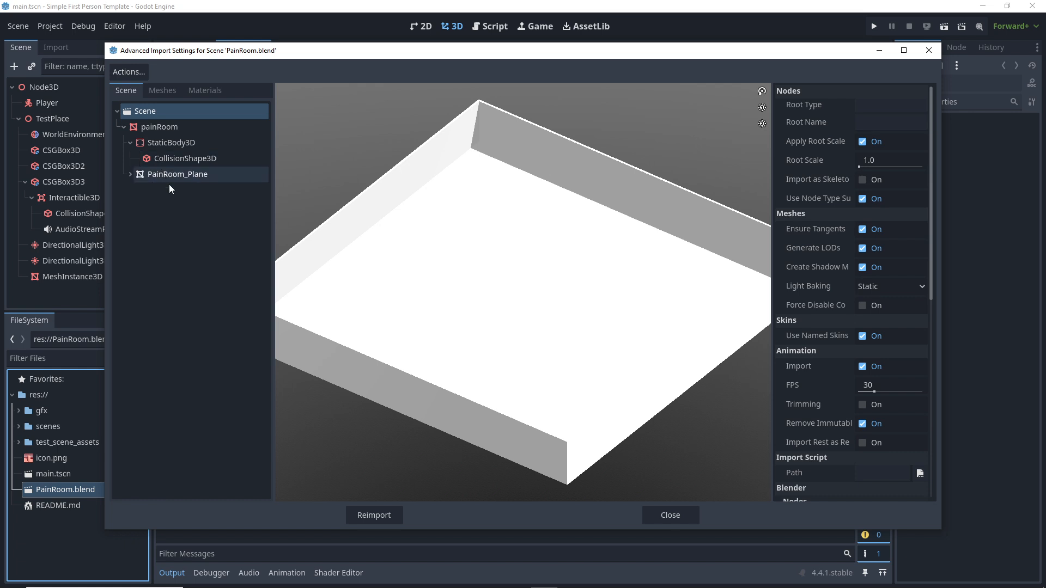
left_click(694, 518)
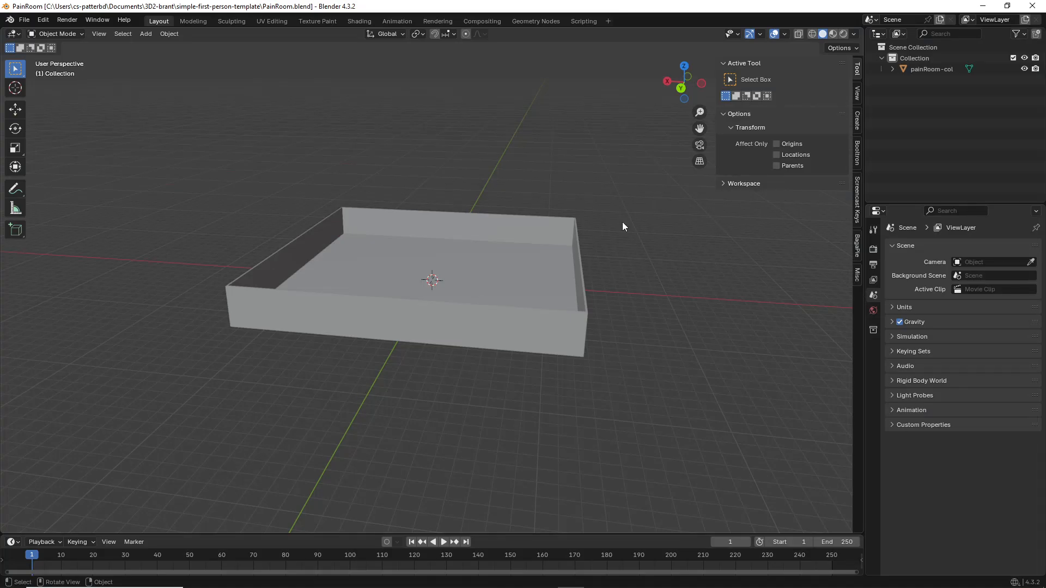
Step: Select the painRoom-col box and add a new material to it in Material Preview
left_click(390, 317)
left_click(833, 34)
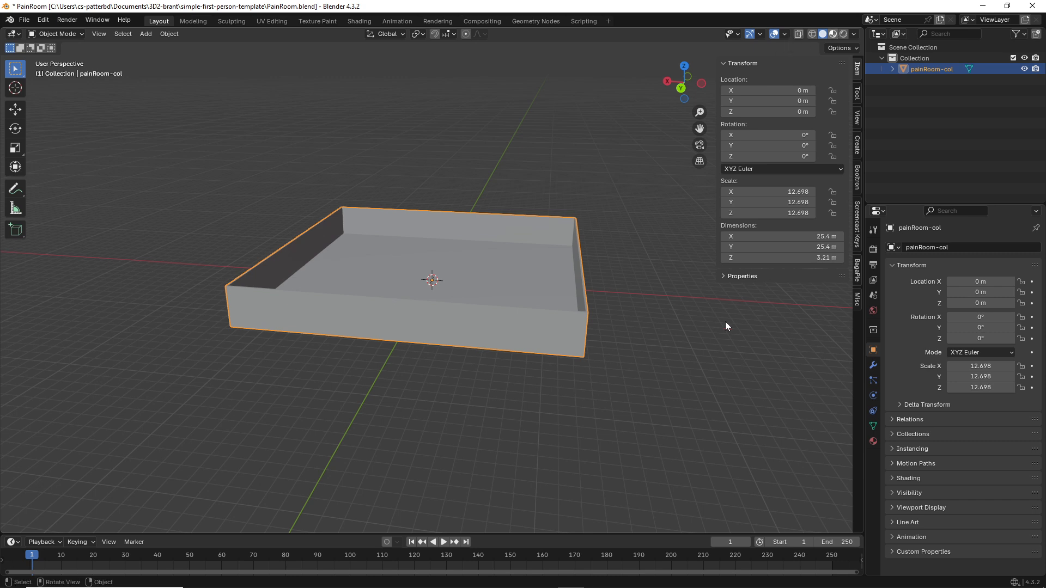
left_click(873, 441)
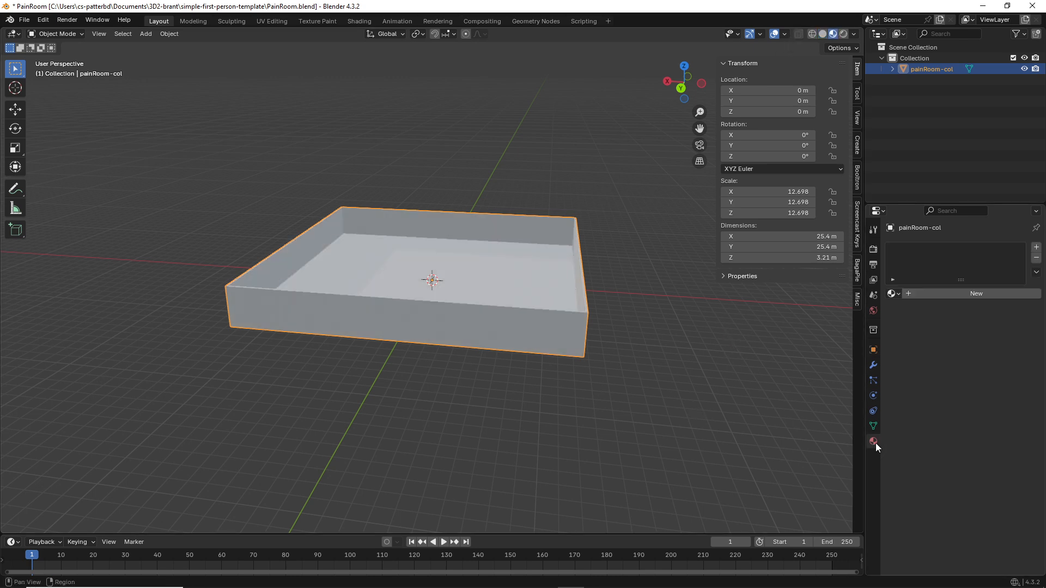
left_click(976, 298)
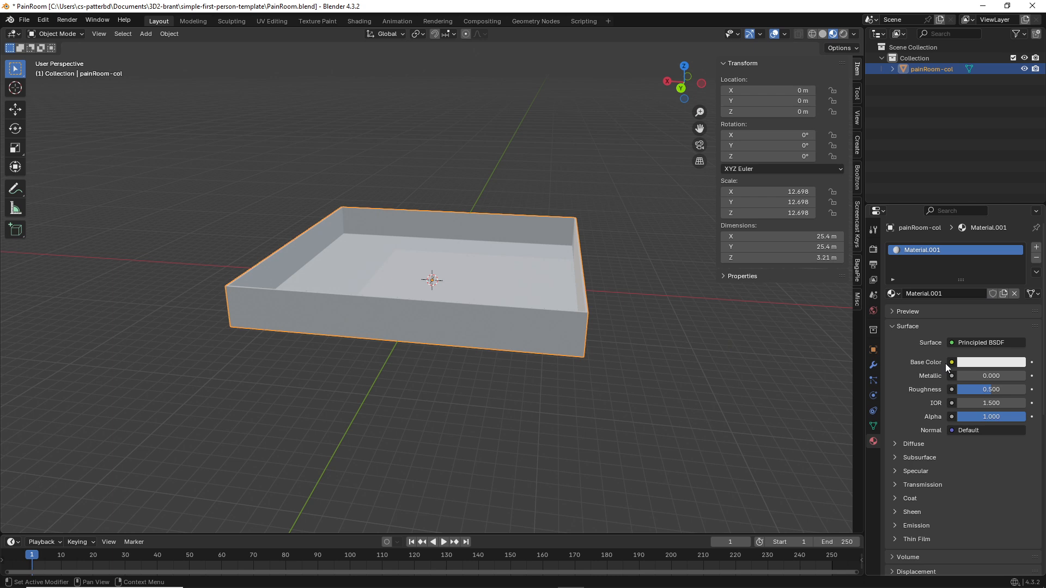
left_click(976, 362)
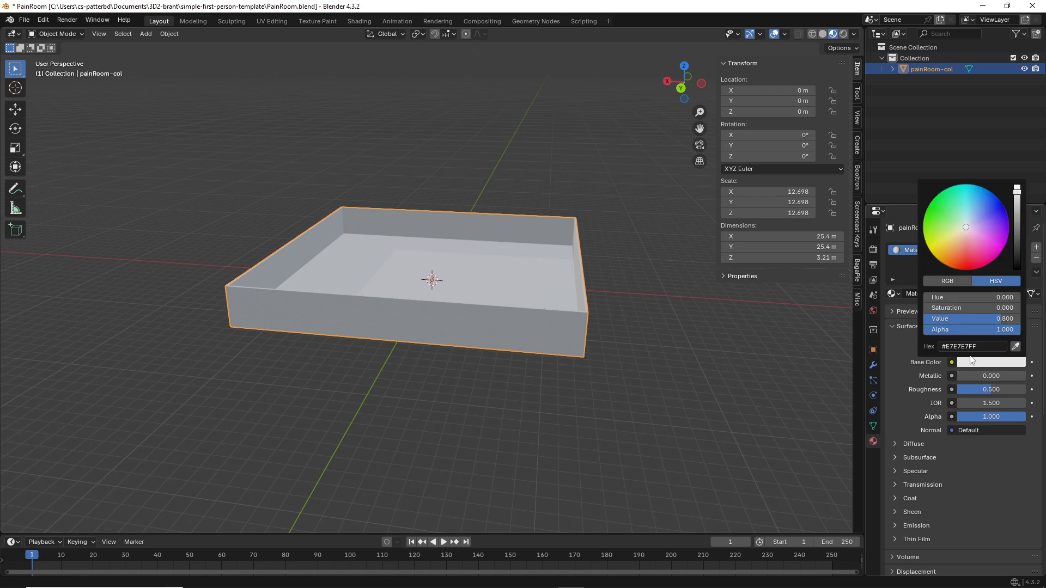
left_click(960, 251)
Step: Set the material's base colour to bright magenta, save PainRoom.blend, and switch to Godot
mouse_move(960, 251)
left_mouse_down()
mouse_move(961, 266)
mouse_move(990, 260)
left_mouse_up()
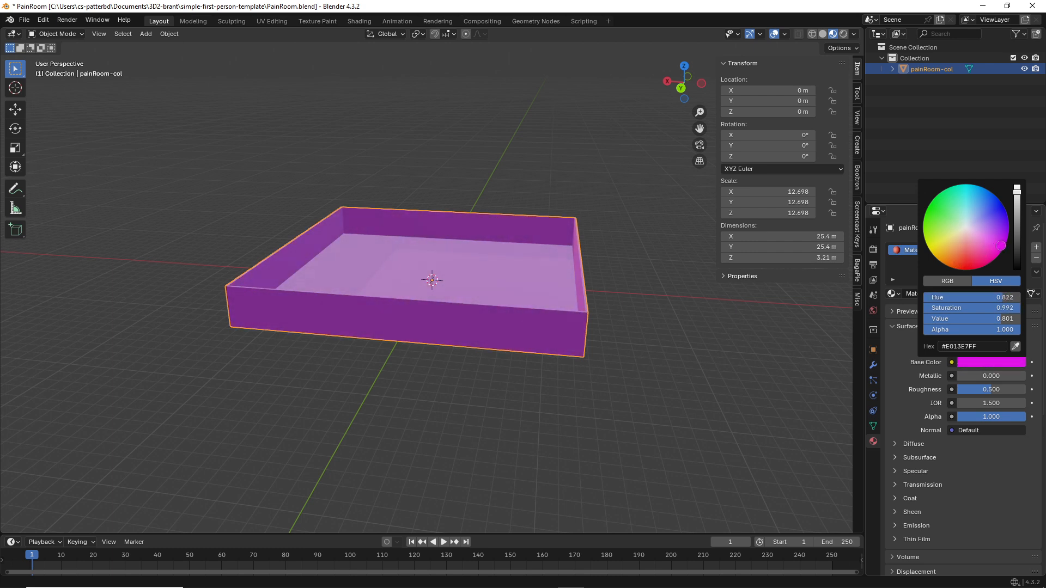
middle_click_drag(443, 337, 437, 342)
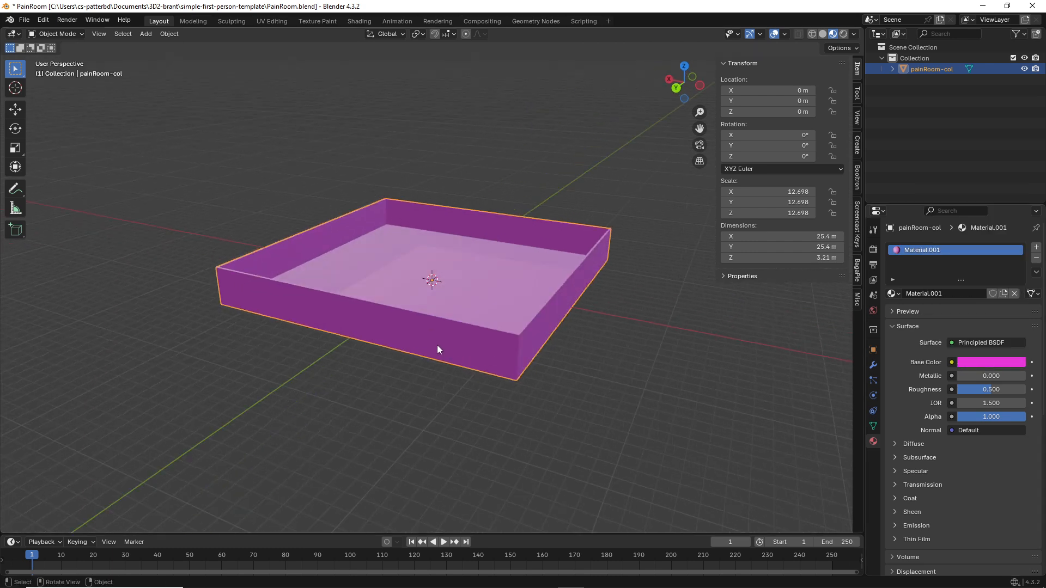
key("ctrl+s")
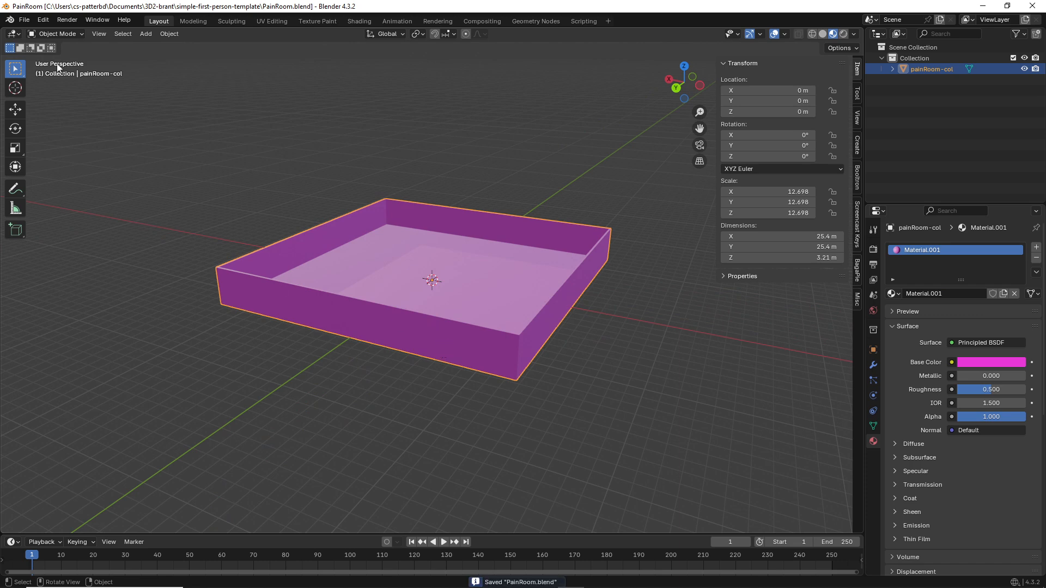
key("alt+Tab")
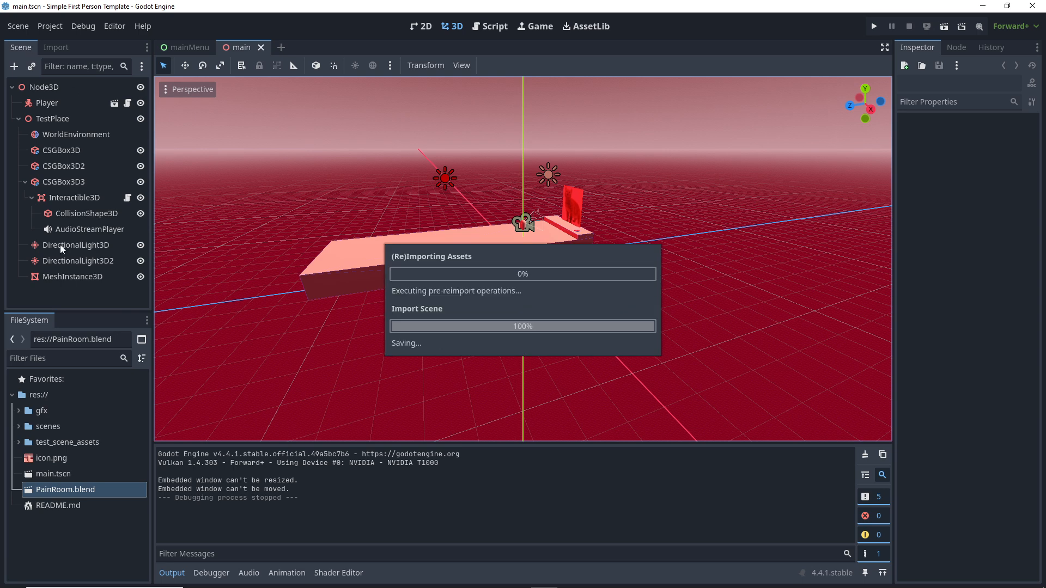
double_click(38, 490)
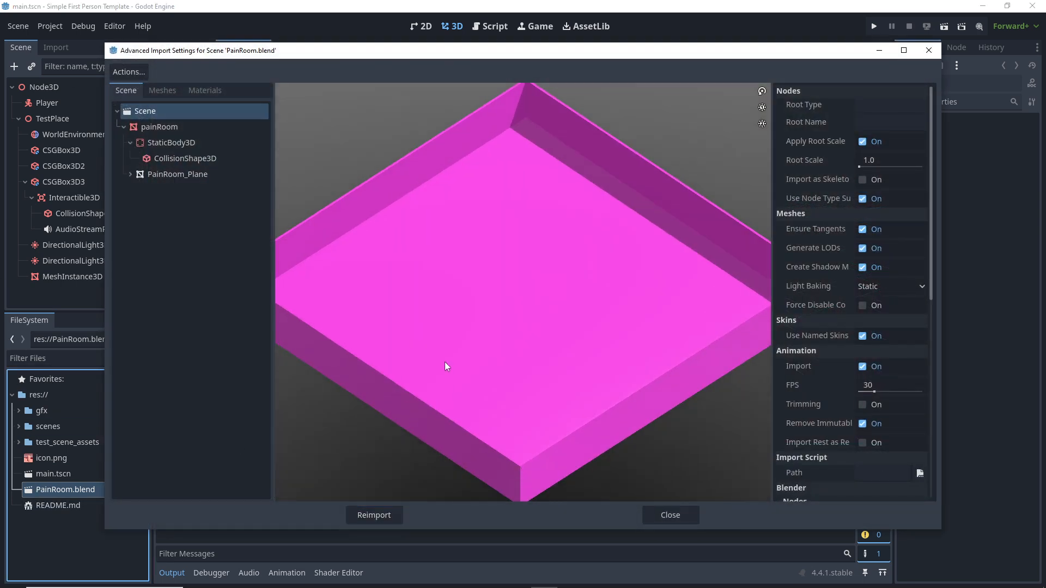
left_click_drag(445, 366, 470, 347)
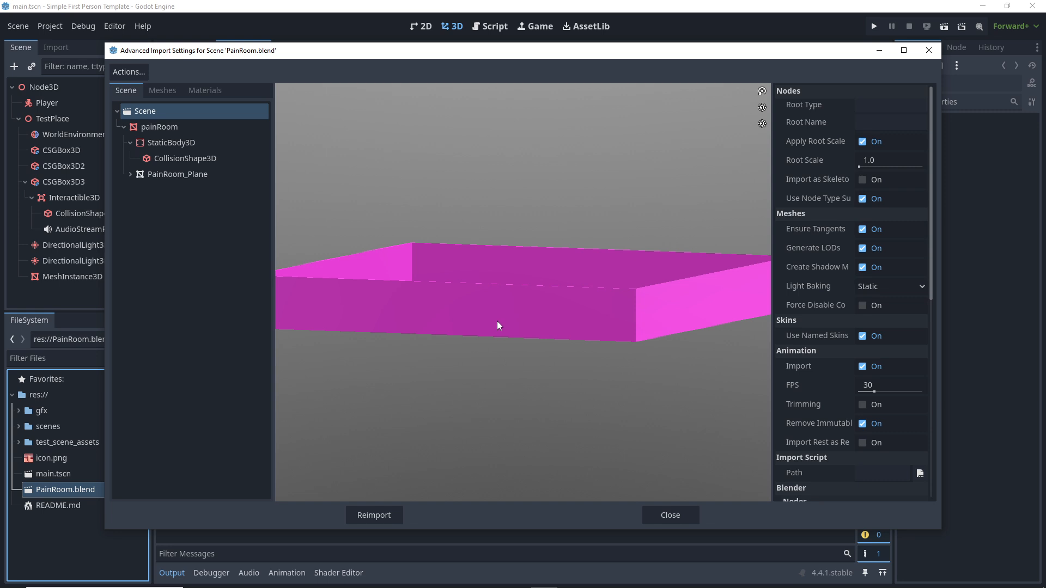
left_click(929, 50)
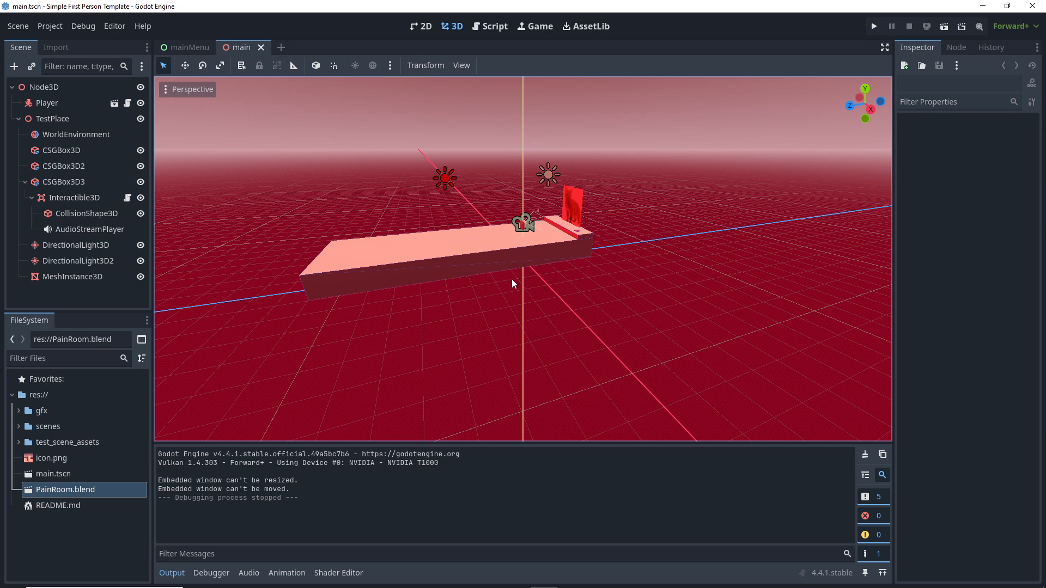
Step: Select the Player node and find player.tscn in the FileSystem scenes folder
middle_click_drag(407, 284, 476, 278)
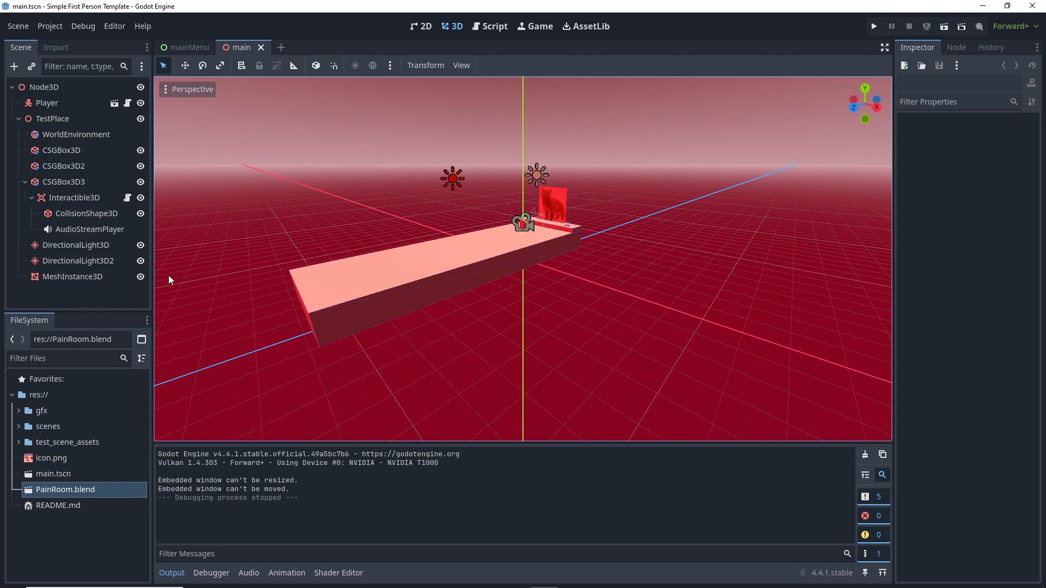
left_click(37, 105)
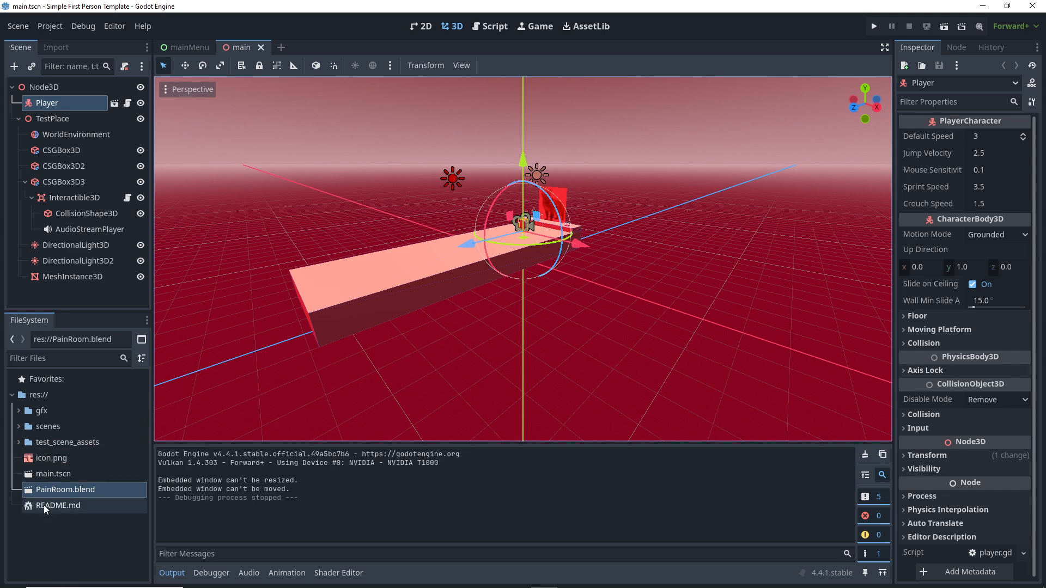
left_click(18, 426)
scroll(49, 481, "down", 3)
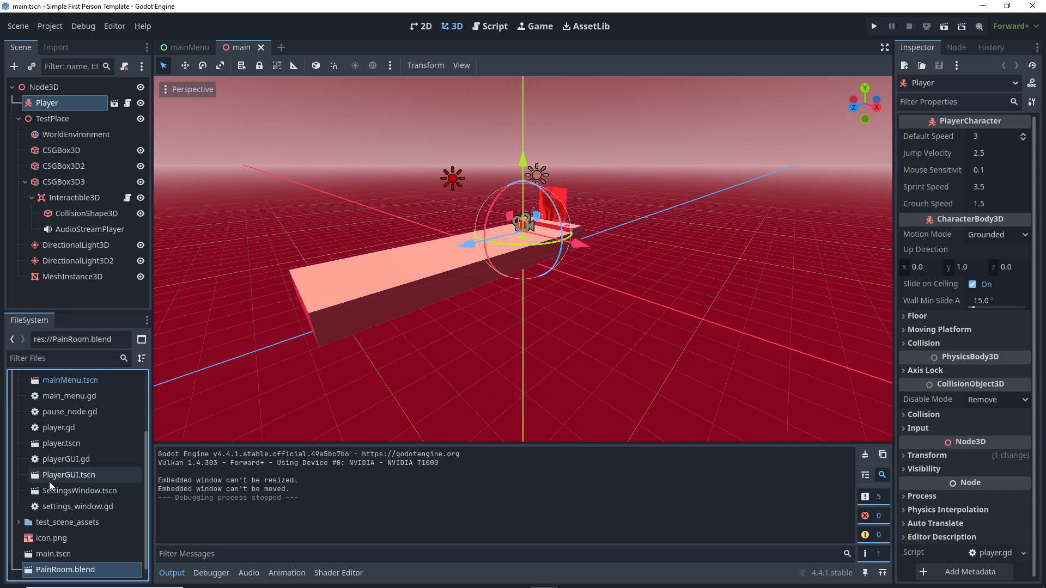
left_click(57, 445)
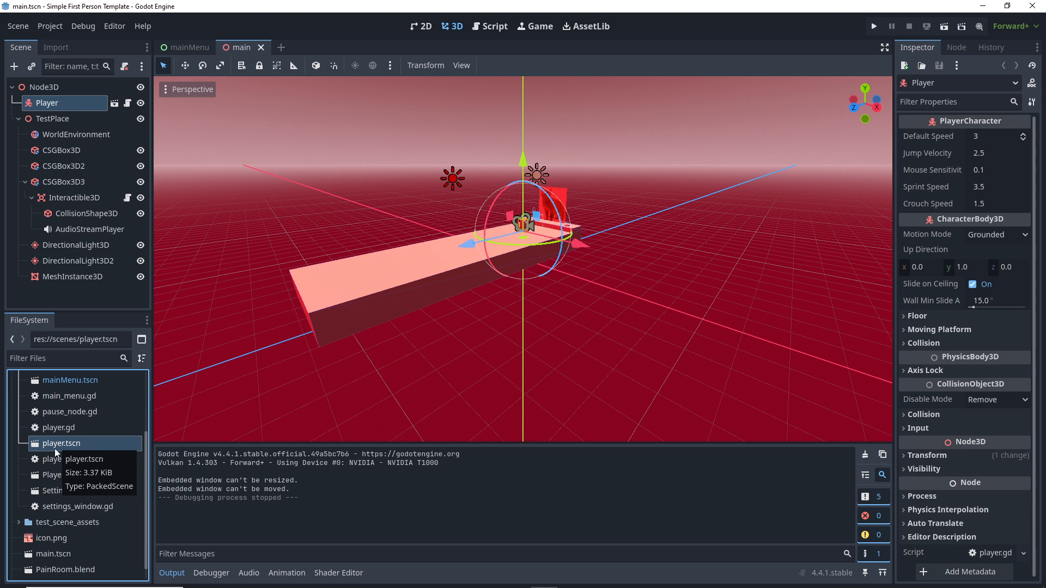
scroll(46, 547, "down", 1)
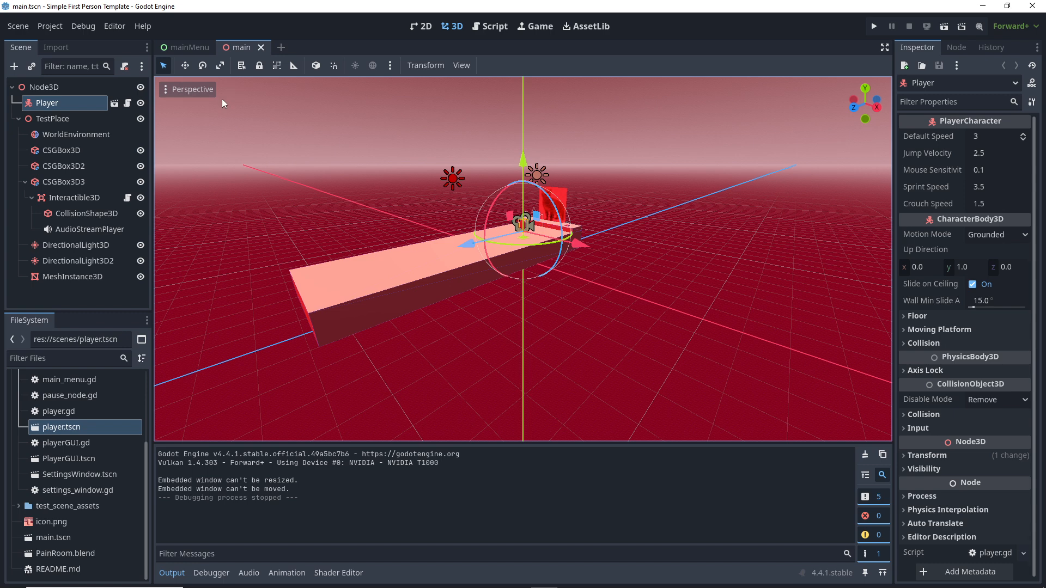
Step: Create a new scene containing the PainRoom.blend model and bring up the unsaved tab's menu
left_click(18, 26)
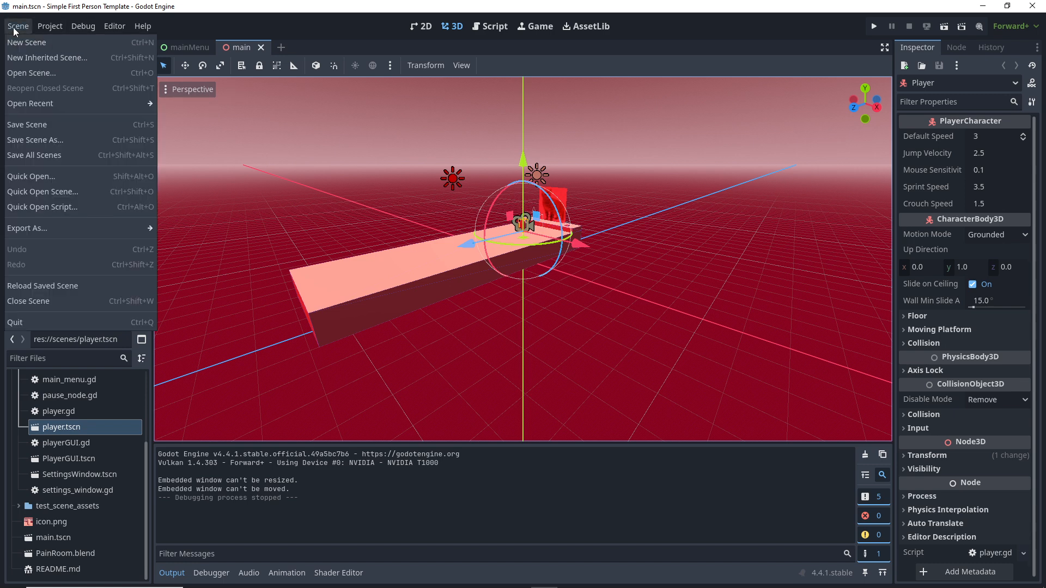
left_click(21, 44)
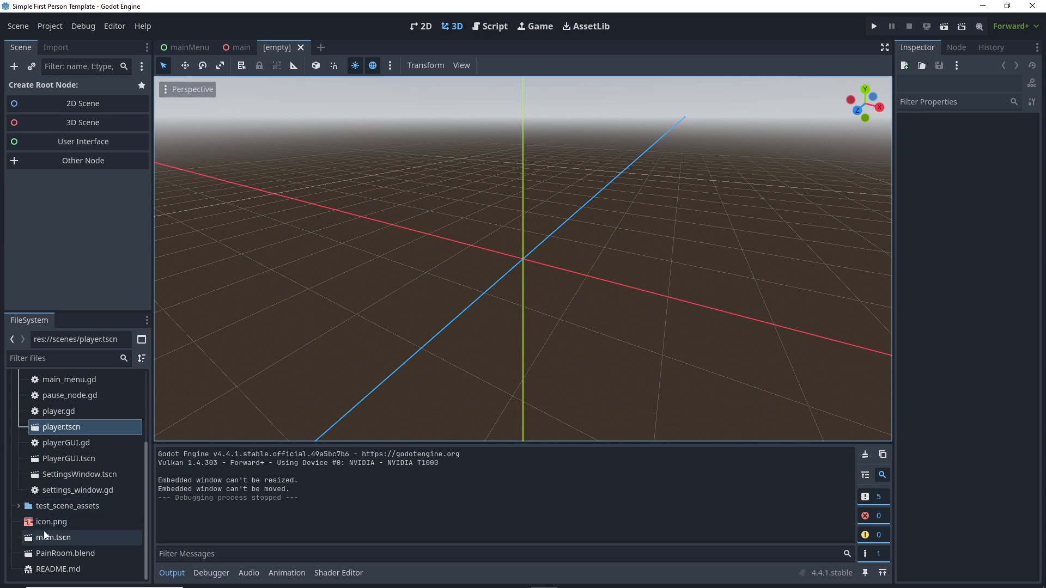
left_click_drag(43, 552, 601, 212)
scroll(571, 229, "down", 10)
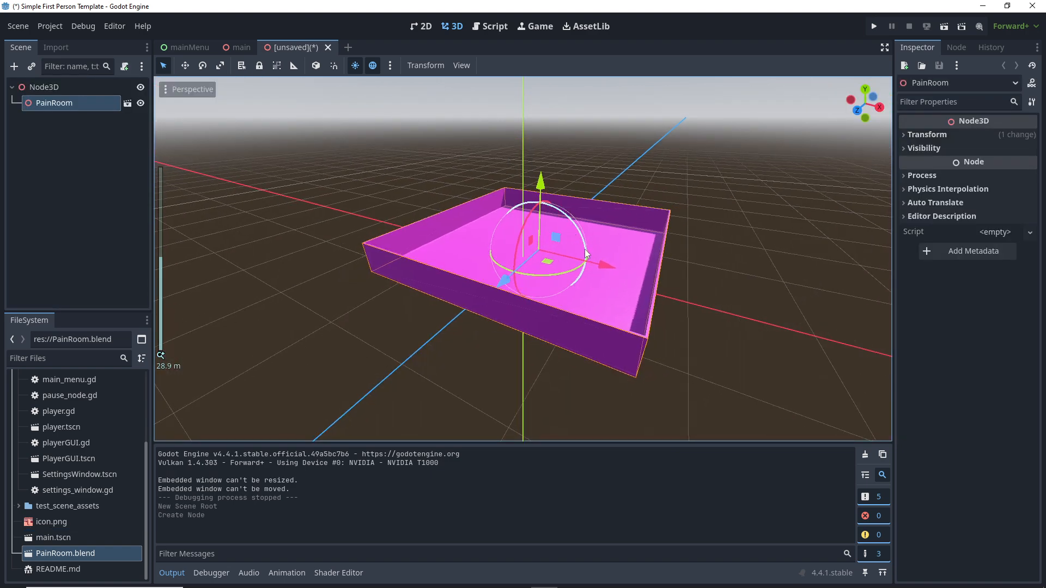
mouse_move(561, 231)
middle_mouse_down()
mouse_move(517, 231)
mouse_move(488, 184)
mouse_move(547, 216)
middle_mouse_up()
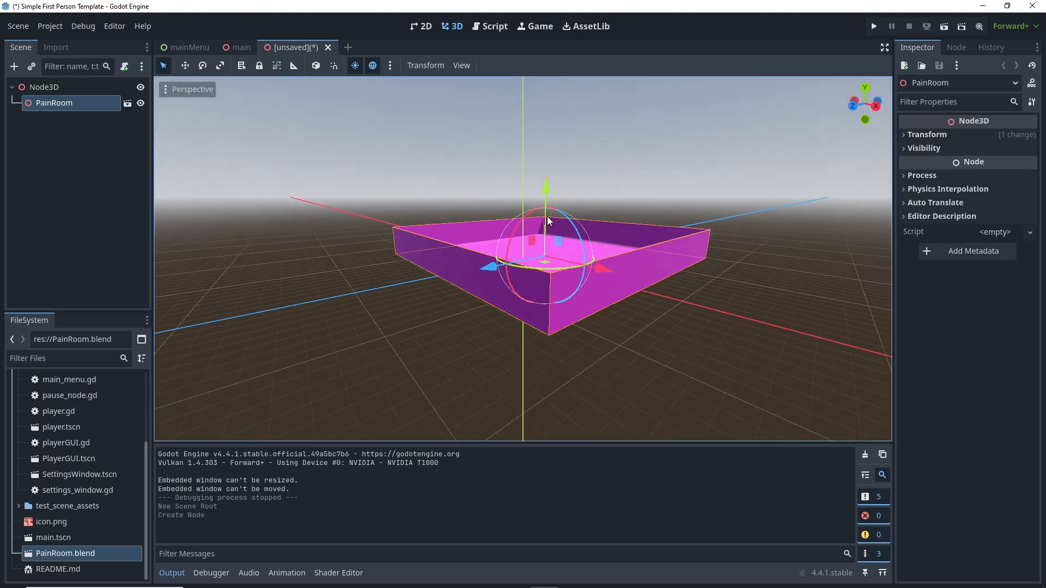
scroll(534, 227, "up", 4)
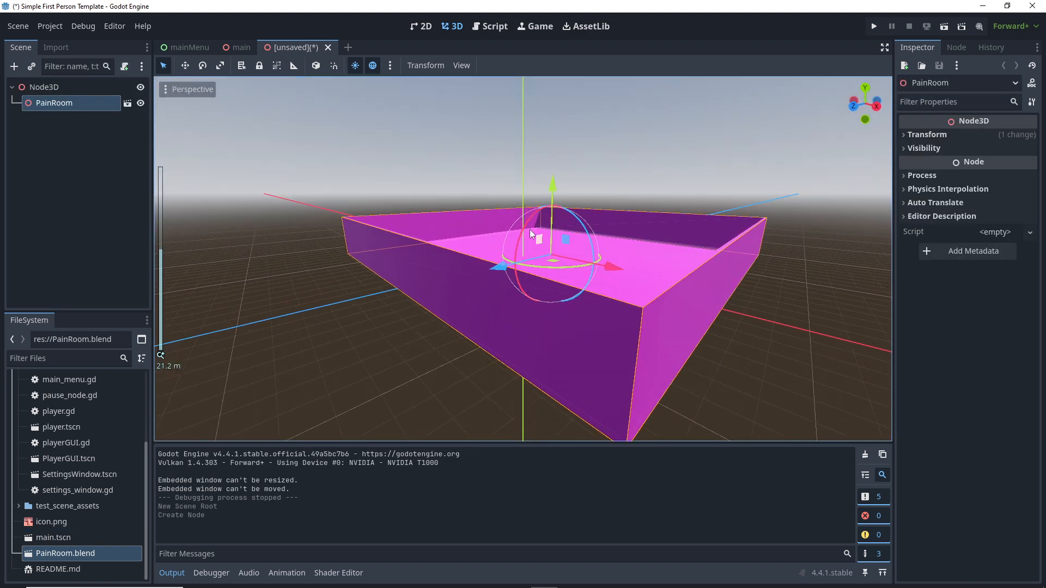
right_click(295, 47)
Step: Save the new scene as painroom.tscn in the scenes folder
left_click(313, 70)
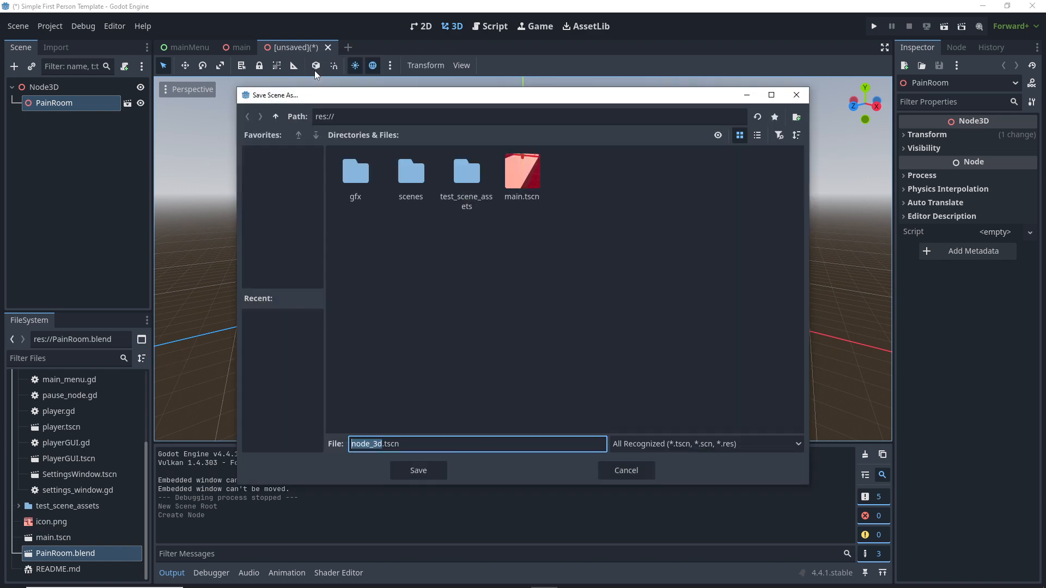
type("painroom")
double_click(408, 178)
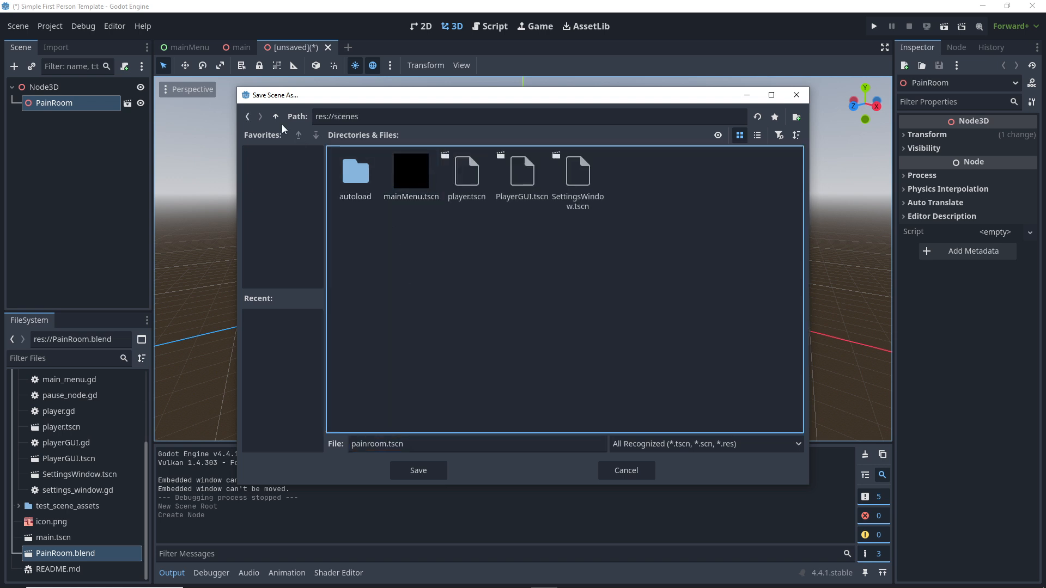
left_click(403, 479)
Step: Place a player.tscn instance inside the room, raised slightly above the floor
middle_click_drag(548, 110, 463, 269)
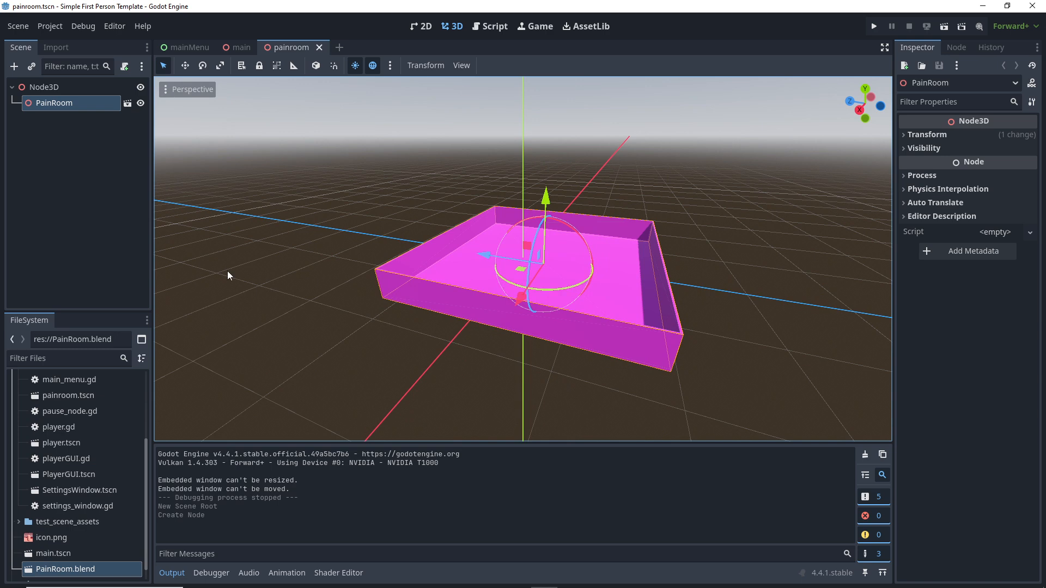
left_click_drag(38, 443, 585, 263)
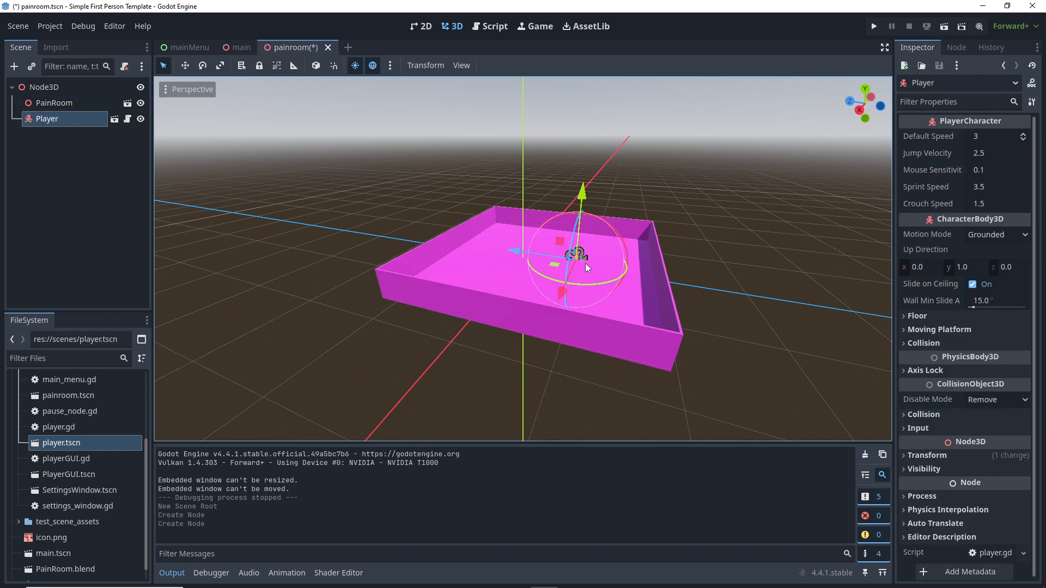
left_click_drag(583, 194, 584, 183)
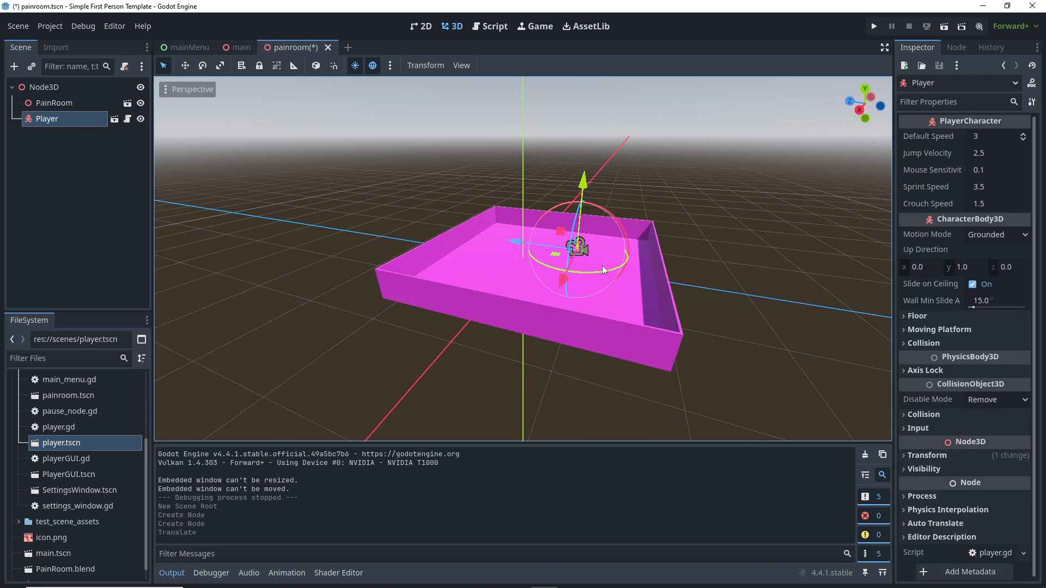
mouse_move(603, 266)
middle_mouse_down()
mouse_move(551, 251)
mouse_move(566, 235)
mouse_move(606, 279)
middle_mouse_up()
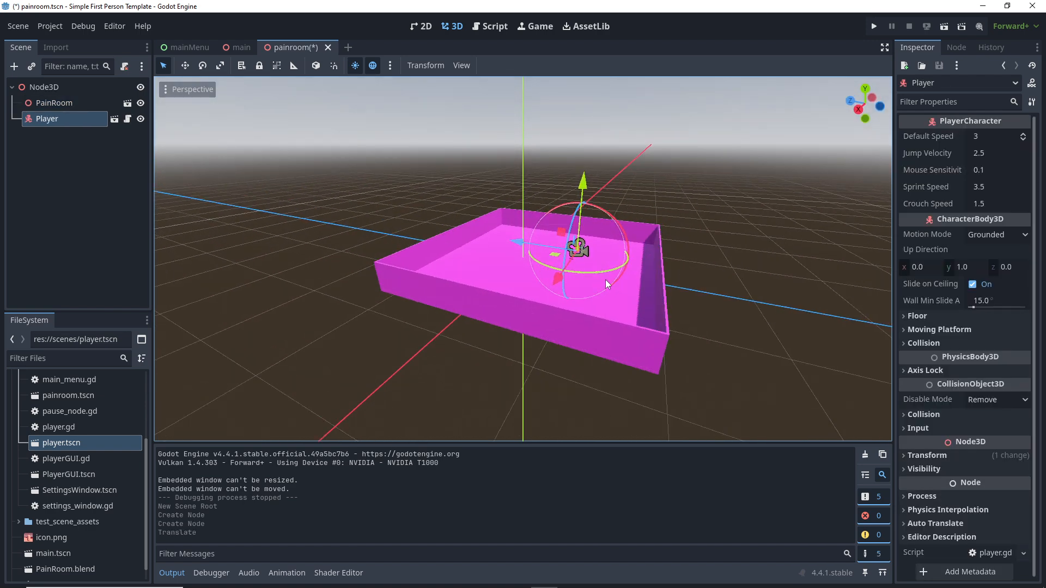
Step: Run painroom.tscn on its own, then pause and exit back to the editor
left_click(943, 29)
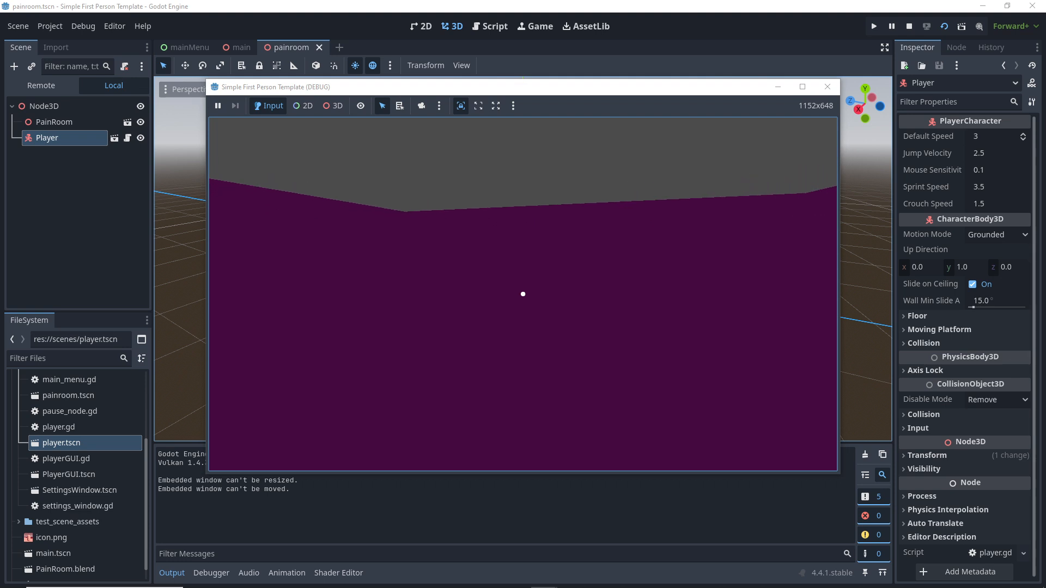
key("Escape")
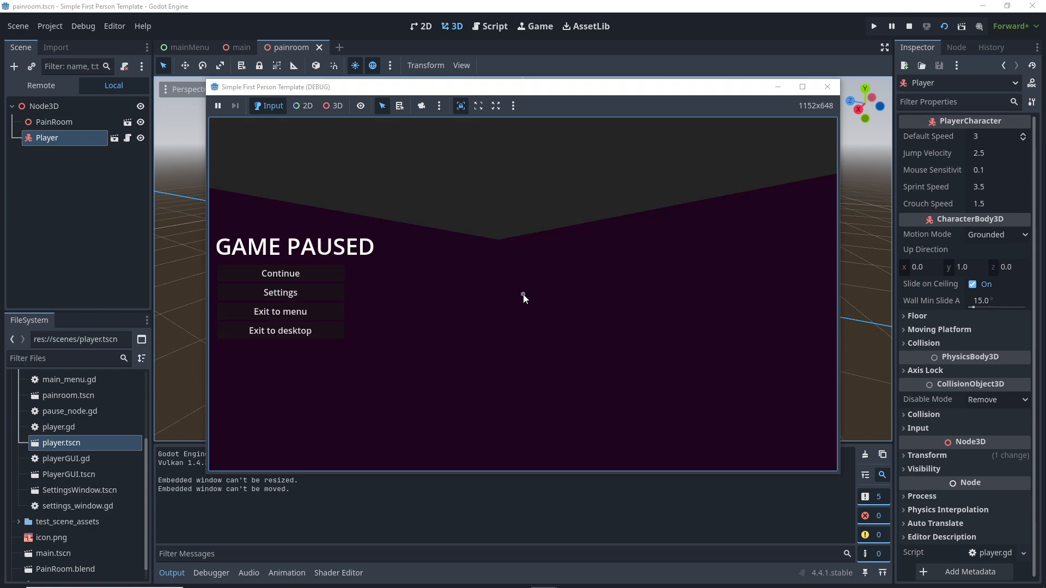
left_click(284, 333)
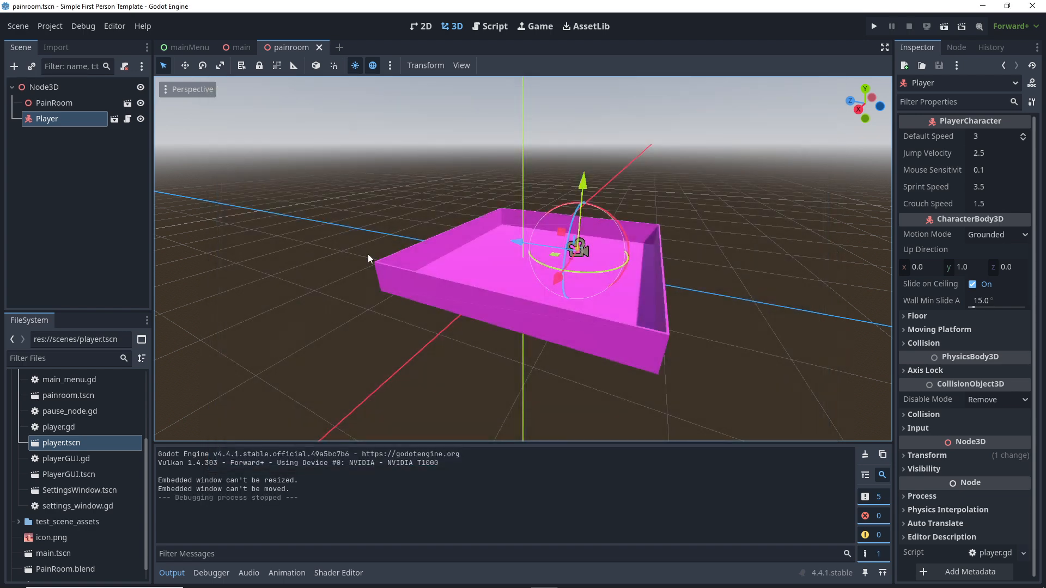
Step: Add a WorldEnvironment node, move it above PainRoom, and open its Environment property choices
left_click(41, 88)
right_click(41, 87)
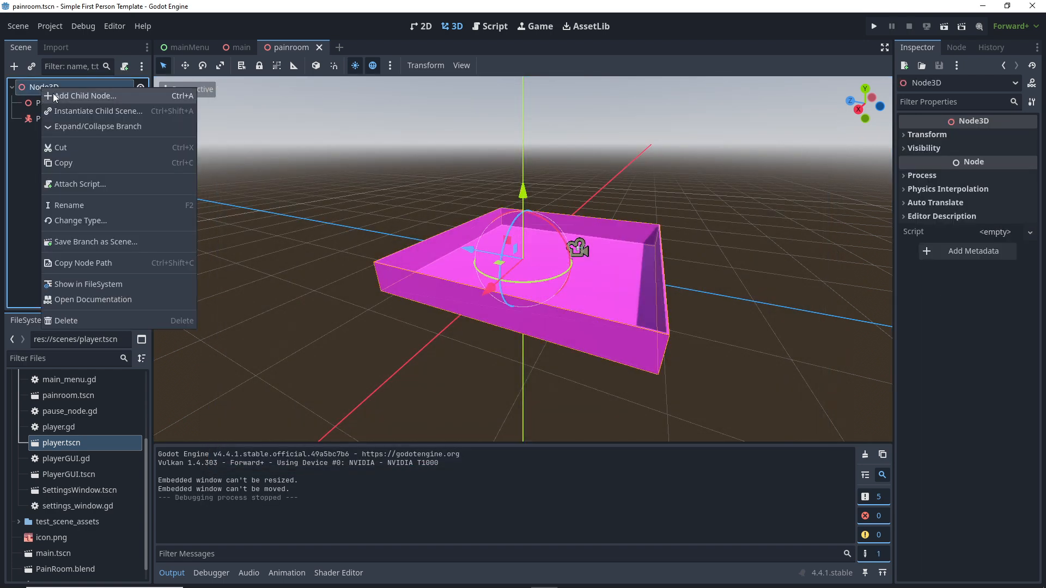
key("Escape")
key("ctrl+a")
type("en")
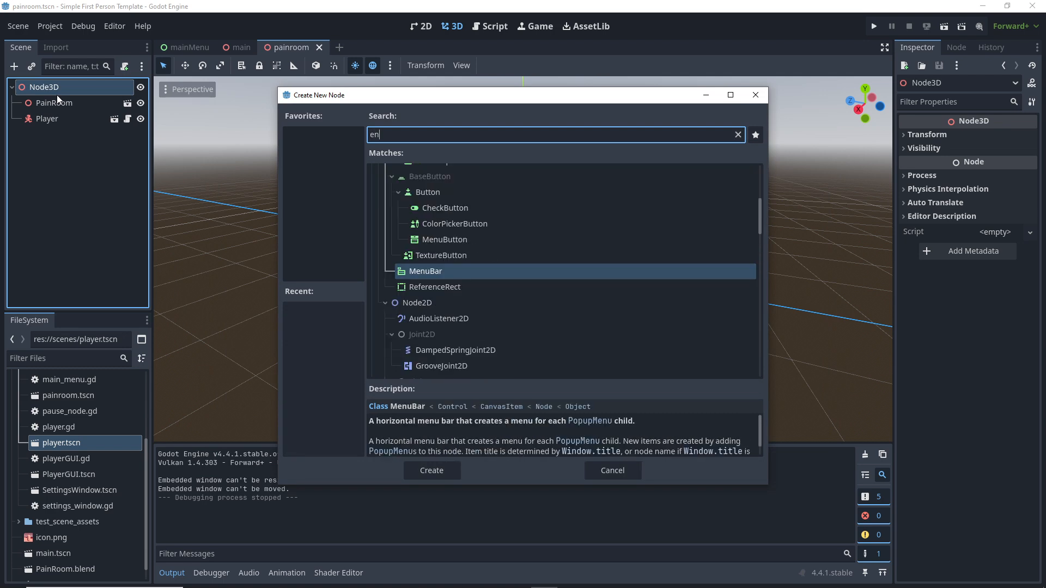
type("v")
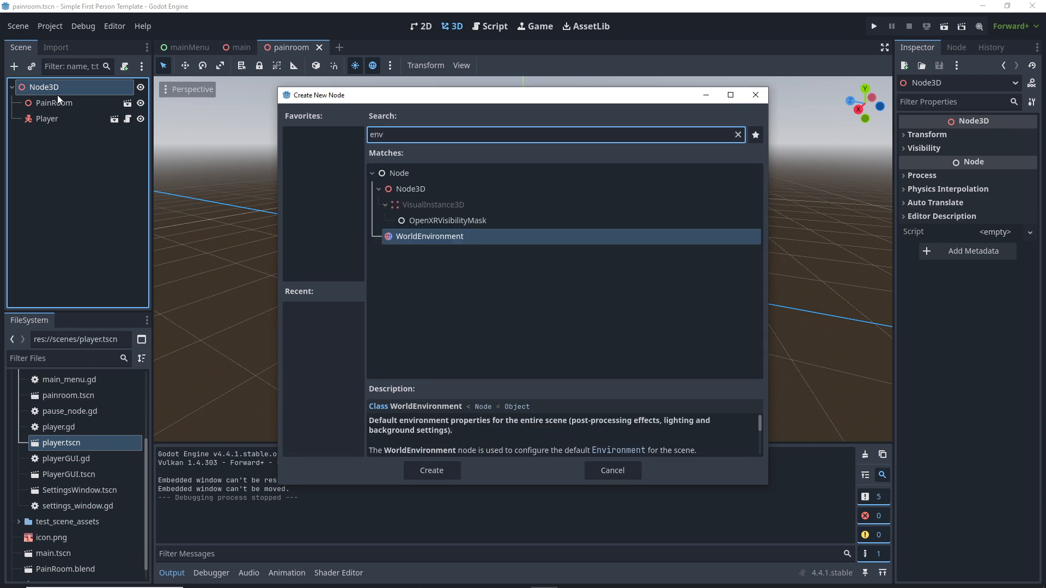
left_click(442, 237)
double_click(442, 237)
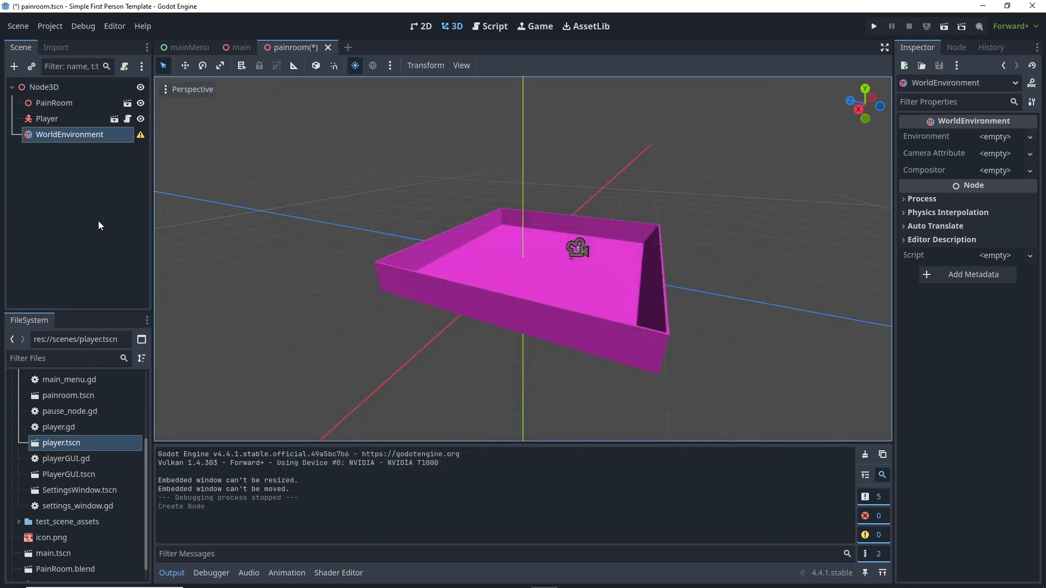
left_click_drag(31, 140, 31, 99)
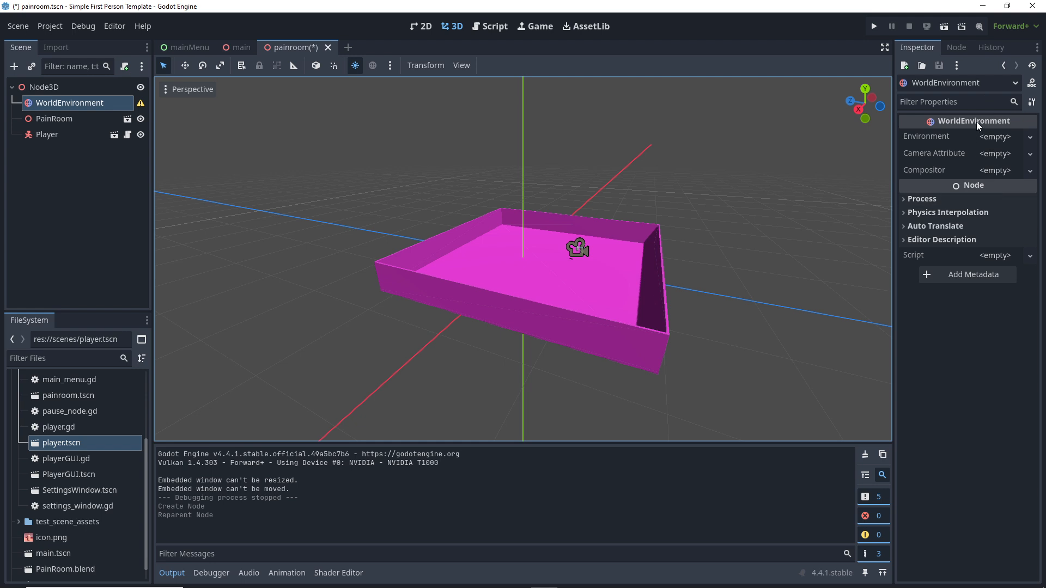
mouse_move(977, 122)
left_click(990, 136)
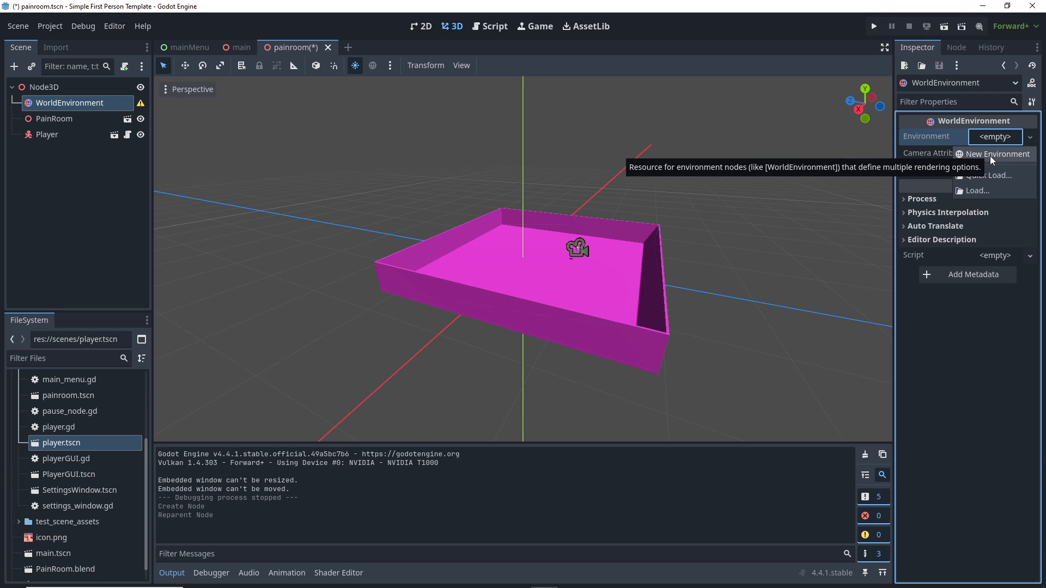
Step: Create a New Environment and set its Background Mode to Sky
left_click(990, 154)
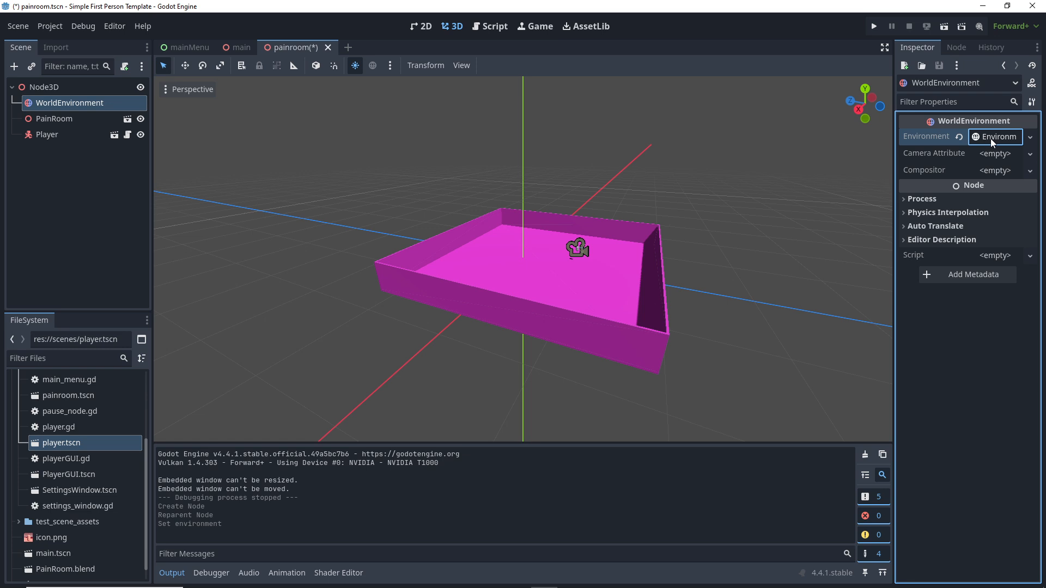
left_click(989, 138)
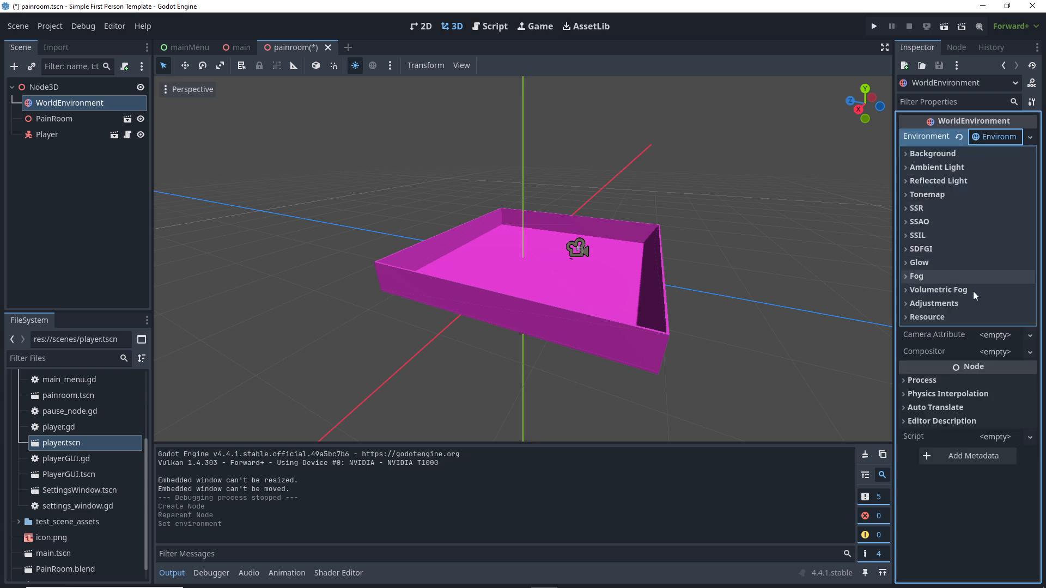
left_click(907, 152)
left_click(906, 152)
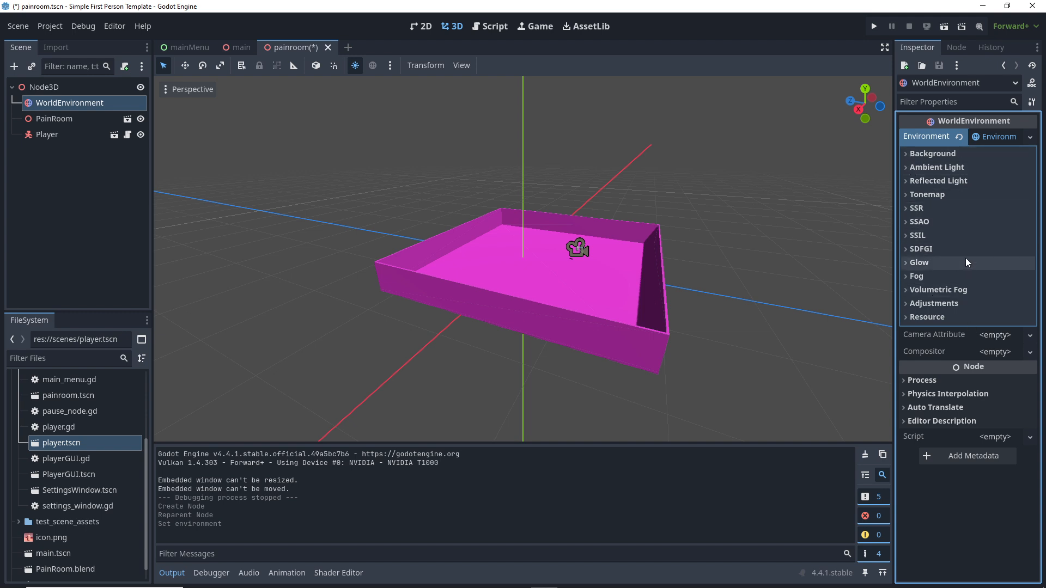
left_click(902, 155)
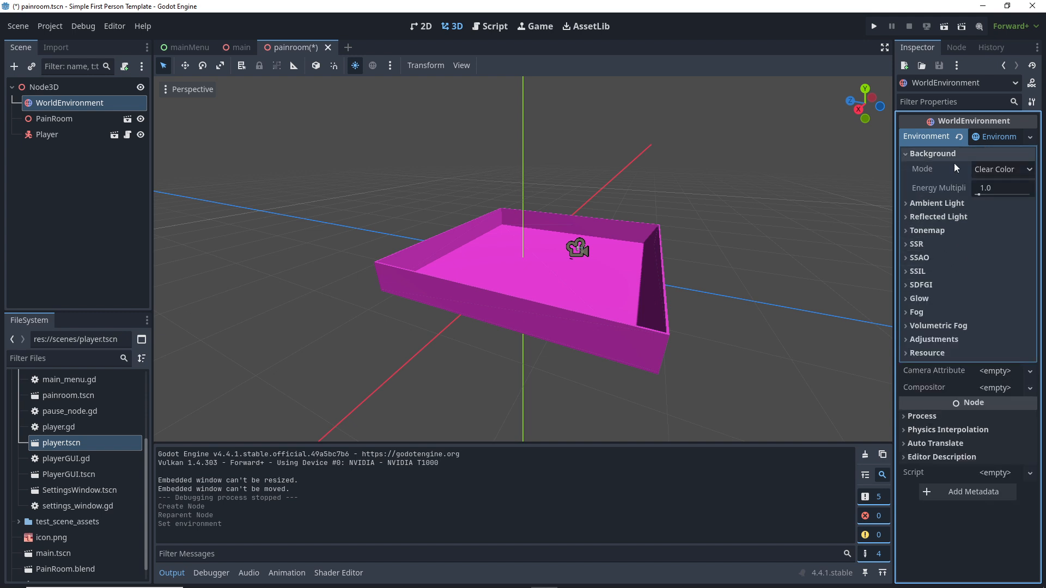
left_click(986, 168)
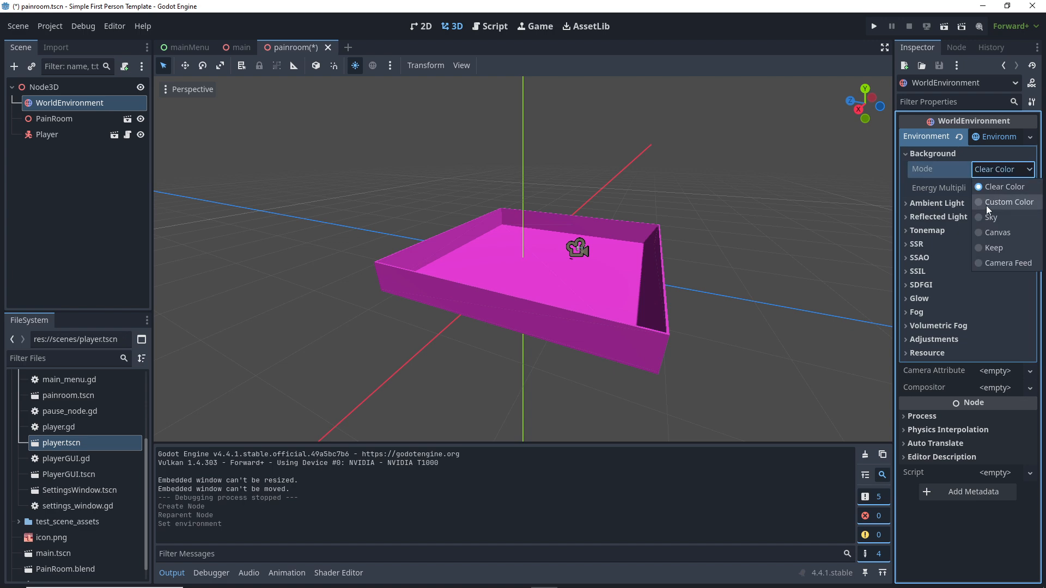
left_click(980, 218)
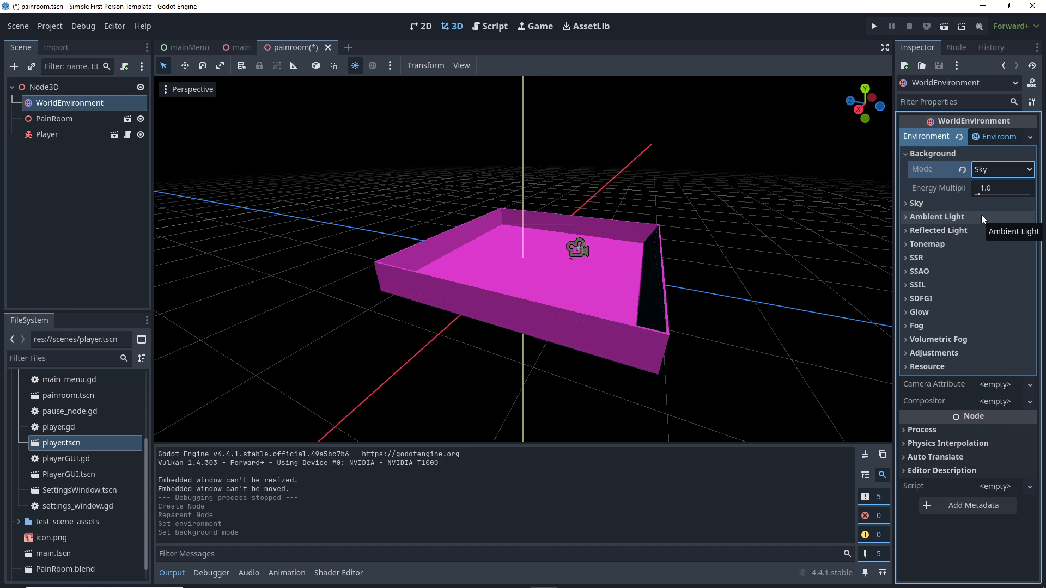
Step: Give the background a new Sky using a new ProceduralSkyMaterial
left_click(905, 204)
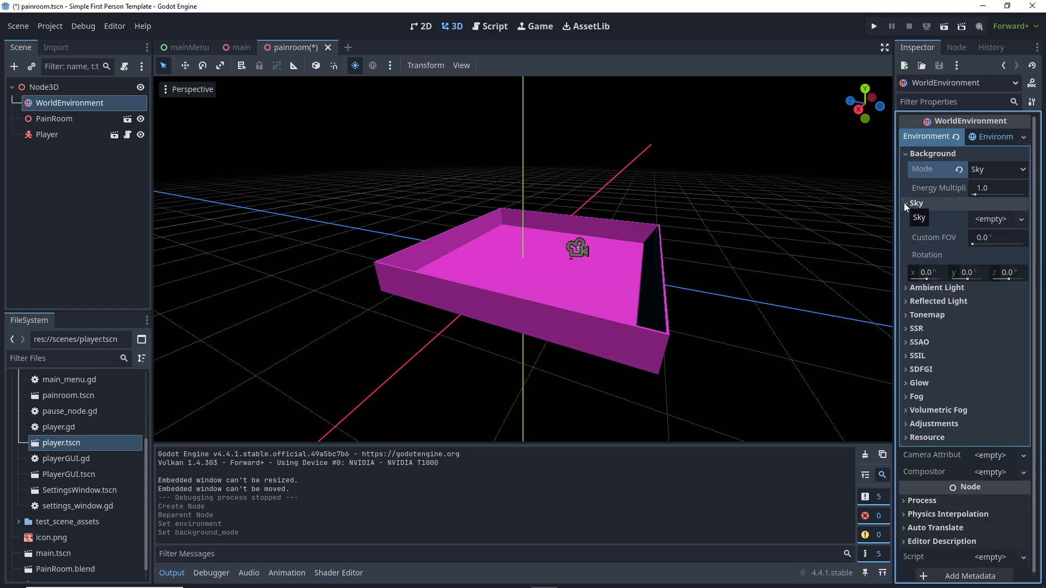
left_click(988, 219)
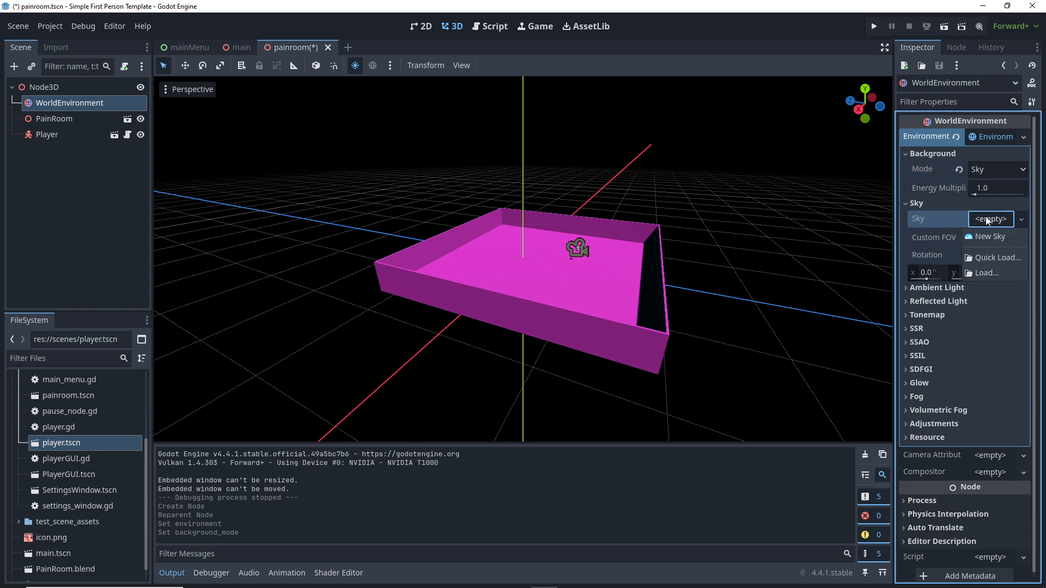
left_click(983, 238)
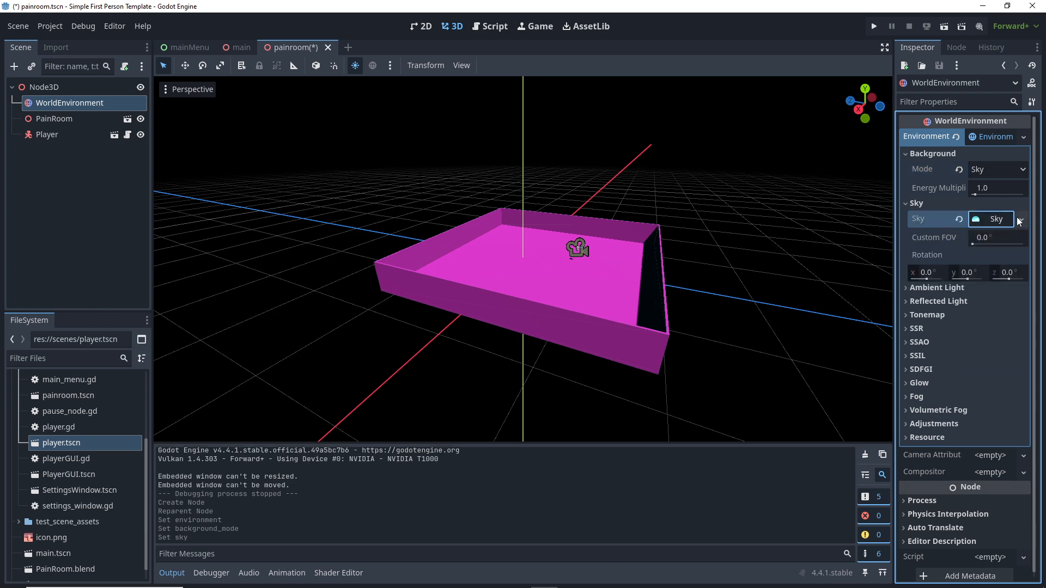
left_click(996, 220)
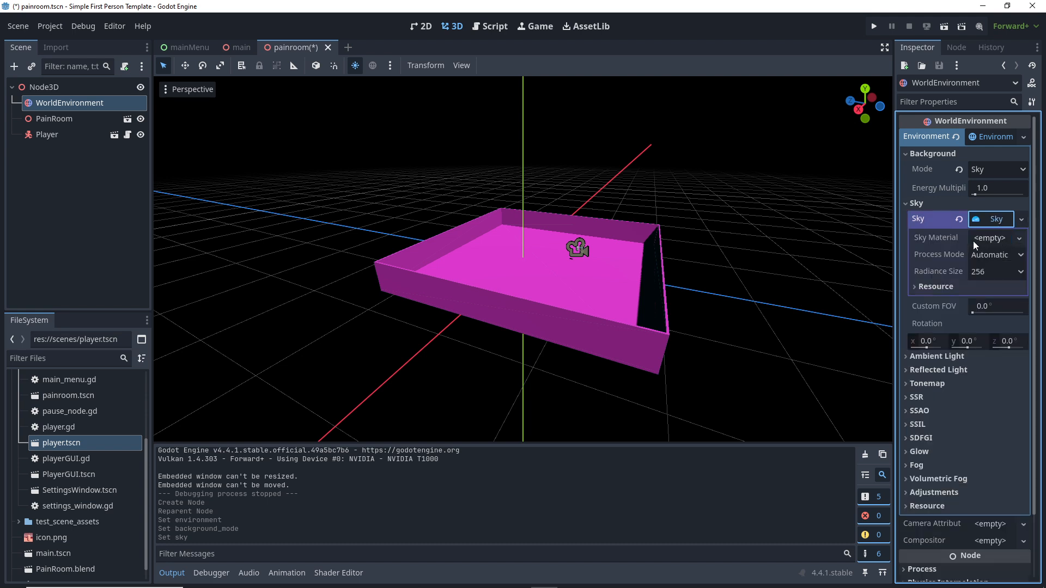
left_click(1019, 240)
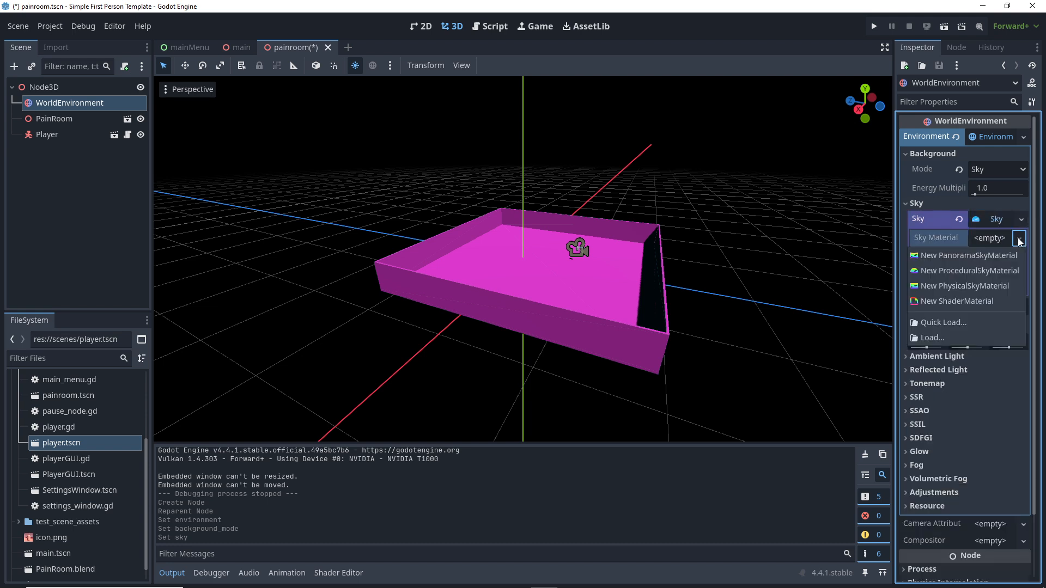
left_click(941, 273)
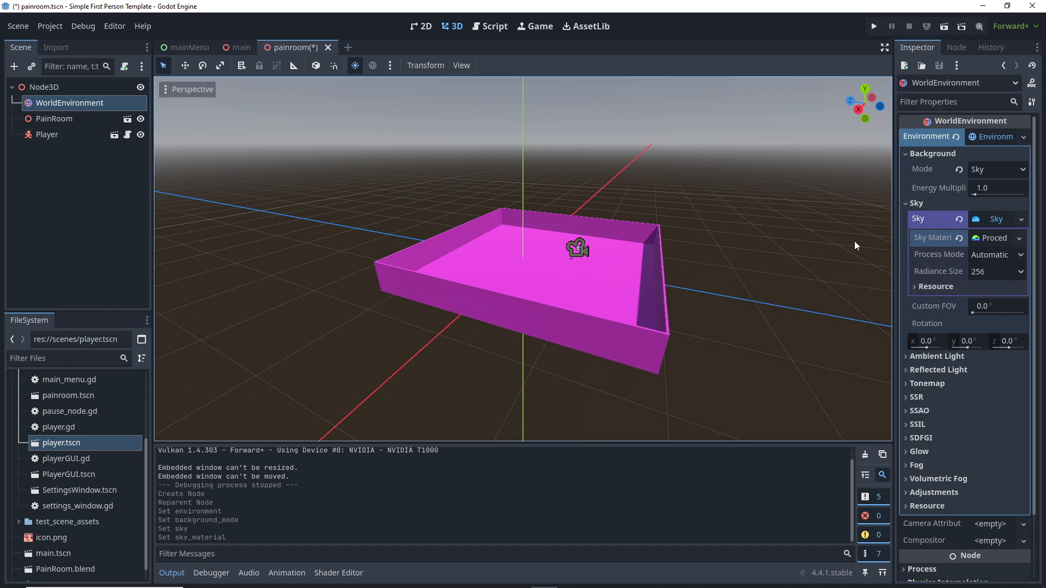
middle_click_drag(562, 246, 681, 215)
scroll(553, 243, "down", 5)
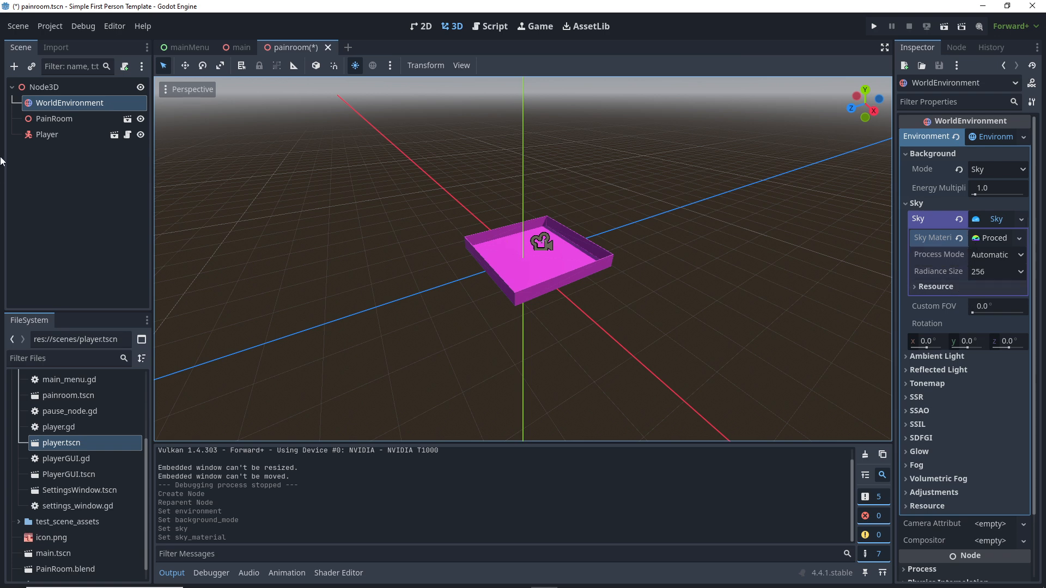
Step: Add a DirectionalLight3D as a child of WorldEnvironment by searching 'direct'
right_click(53, 106)
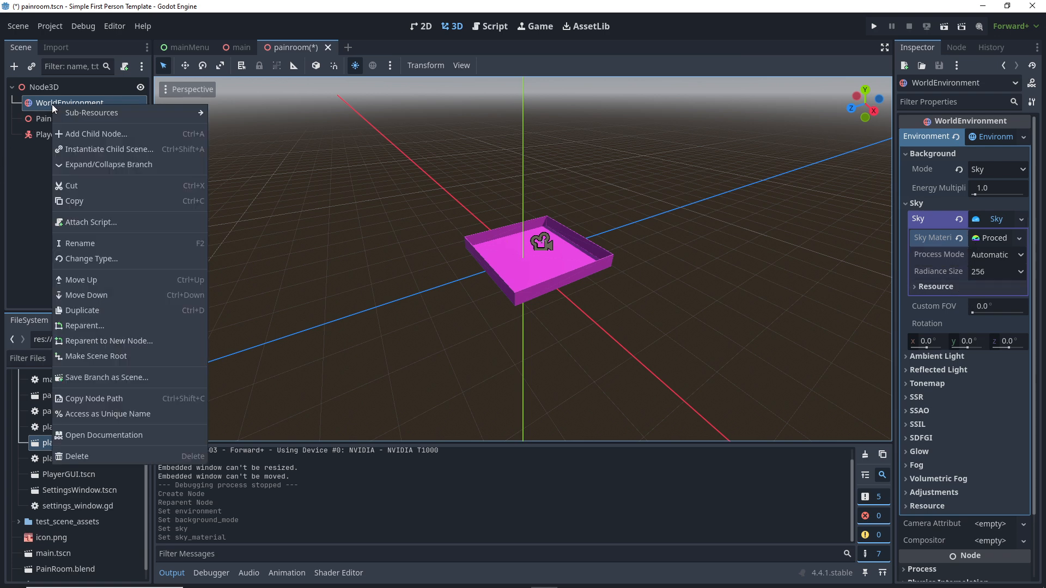
left_click(74, 138)
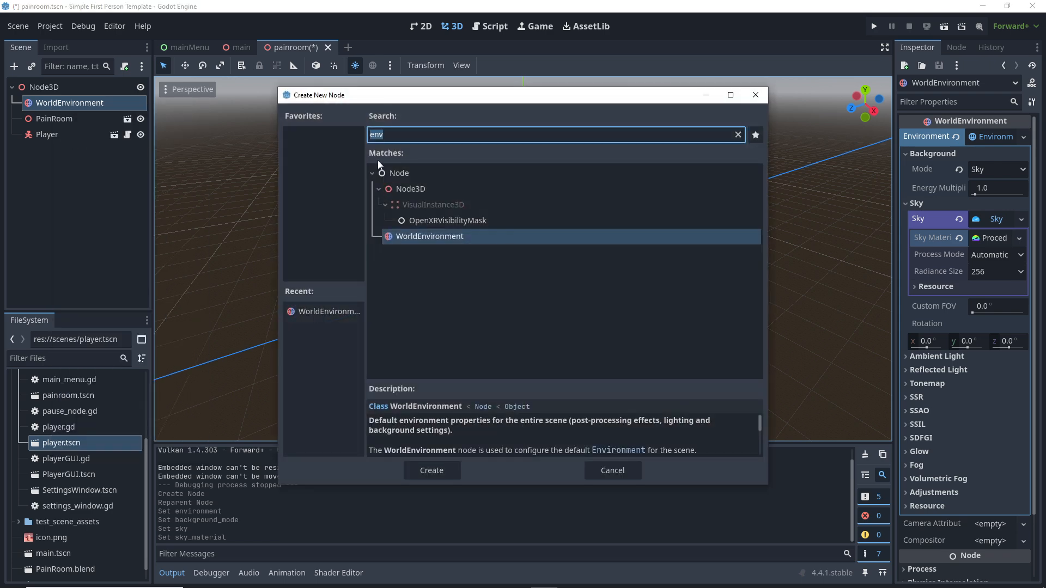
type("direct")
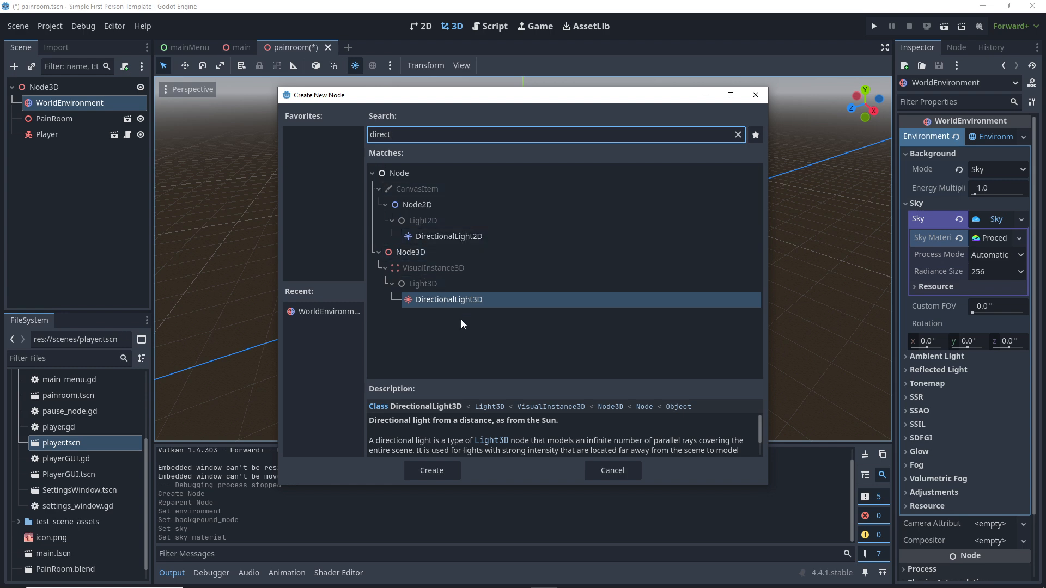
double_click(456, 300)
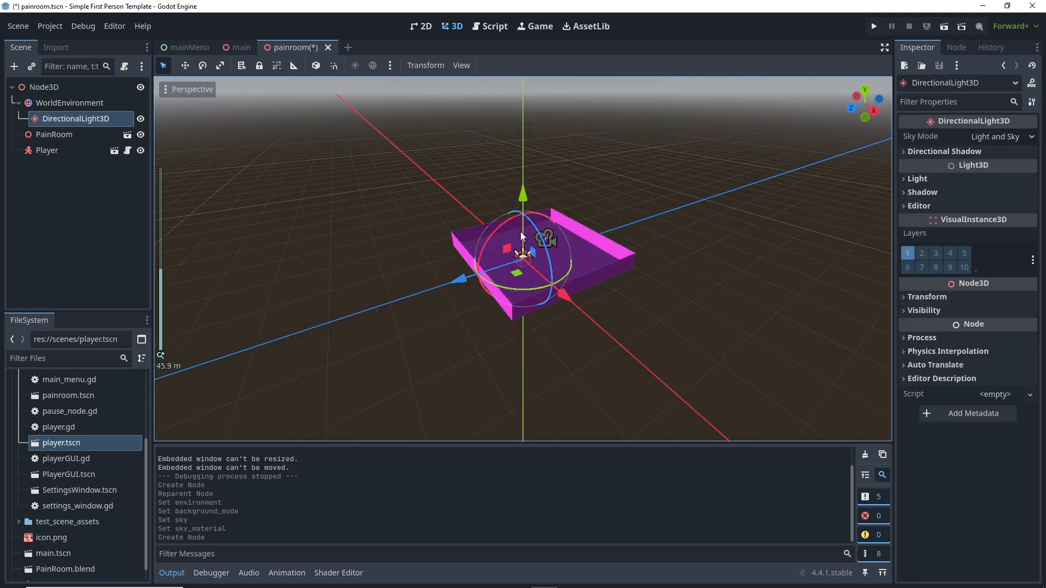
Step: Tilt the light down to 75 degrees and shift it along its Z axis
scroll(521, 233, "up", 11)
left_click_drag(500, 226, 479, 268)
middle_click_drag(551, 267, 307, 234)
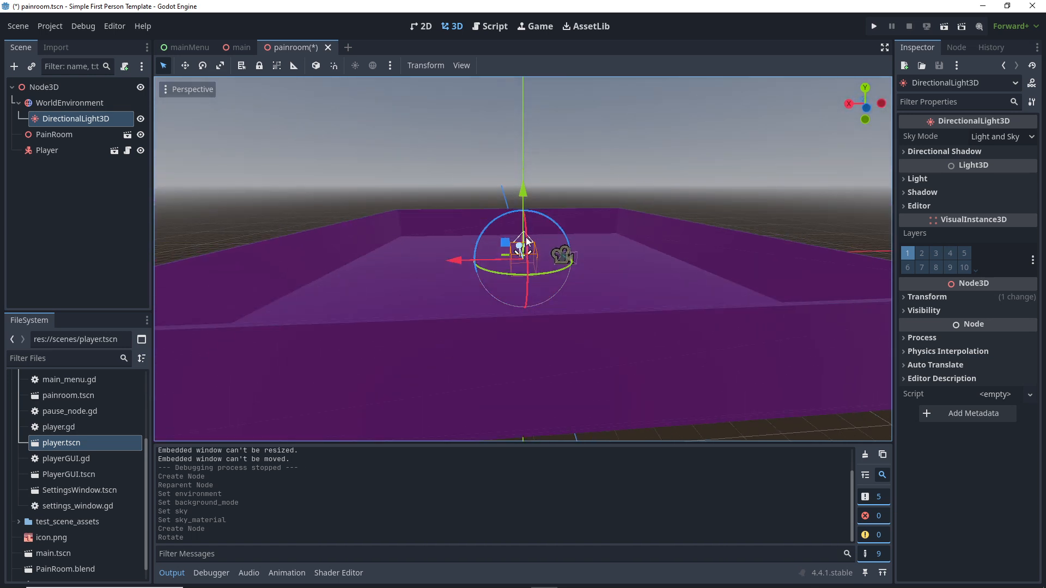
mouse_move(521, 245)
left_mouse_down()
mouse_move(529, 204)
mouse_move(513, 184)
mouse_move(516, 162)
mouse_move(545, 144)
mouse_move(503, 171)
mouse_move(488, 248)
mouse_move(505, 223)
mouse_move(502, 237)
mouse_move(514, 236)
left_mouse_up()
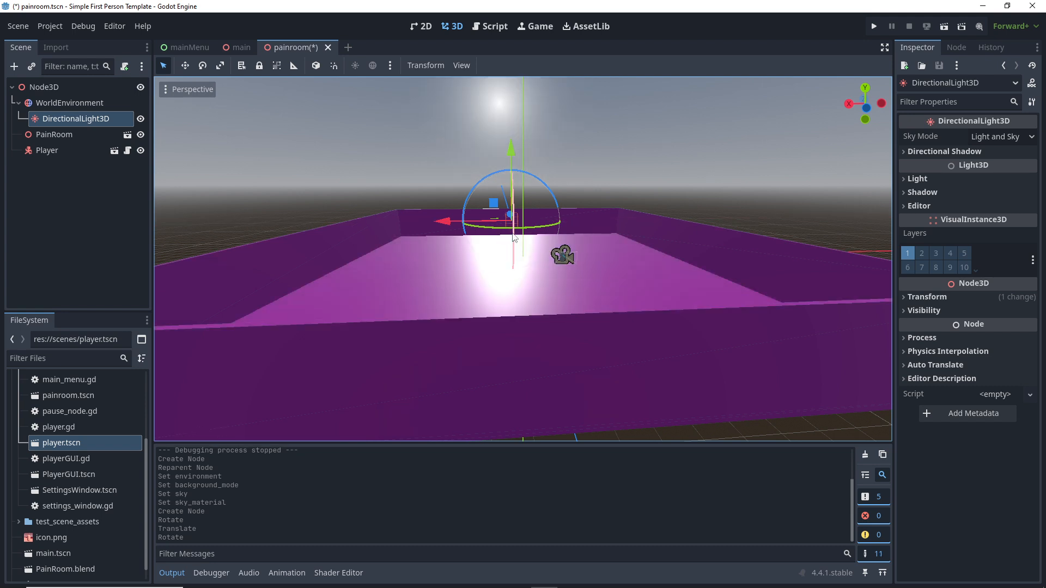
Step: Turn on shadows for the DirectionalLight3D and adjust the shadow blur
left_click(905, 151)
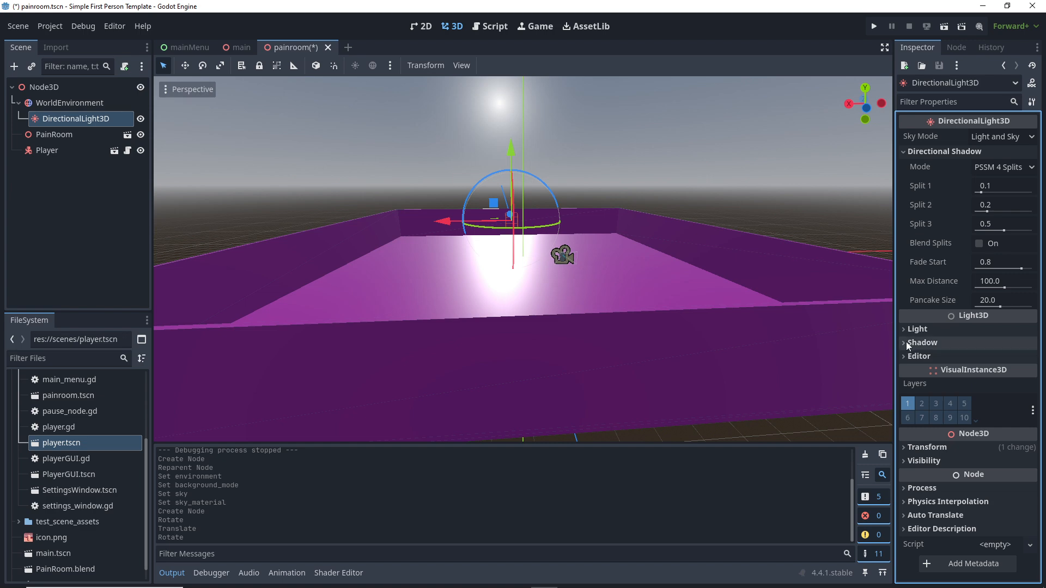
left_click(923, 343)
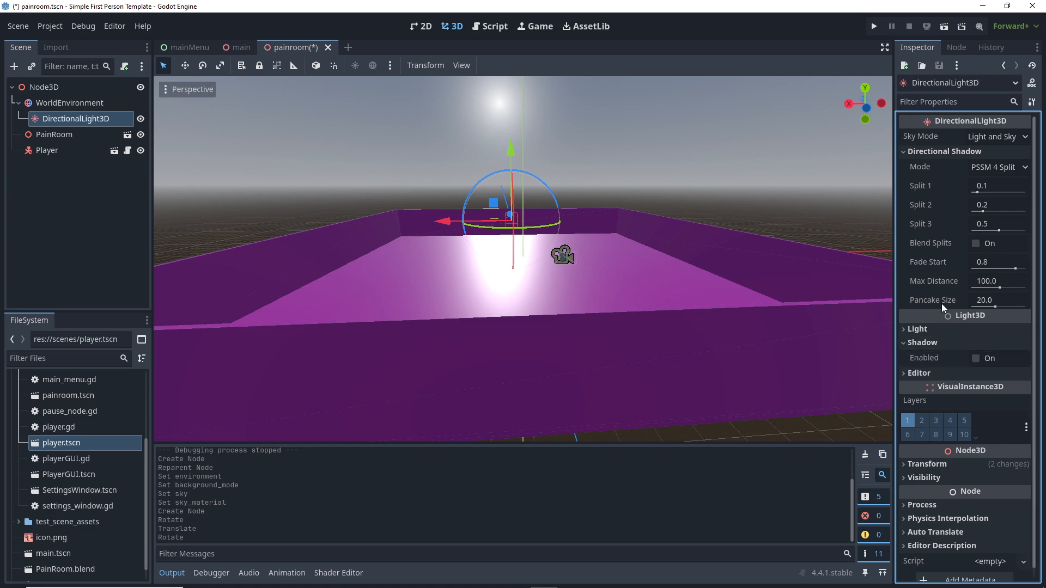
left_click(974, 358)
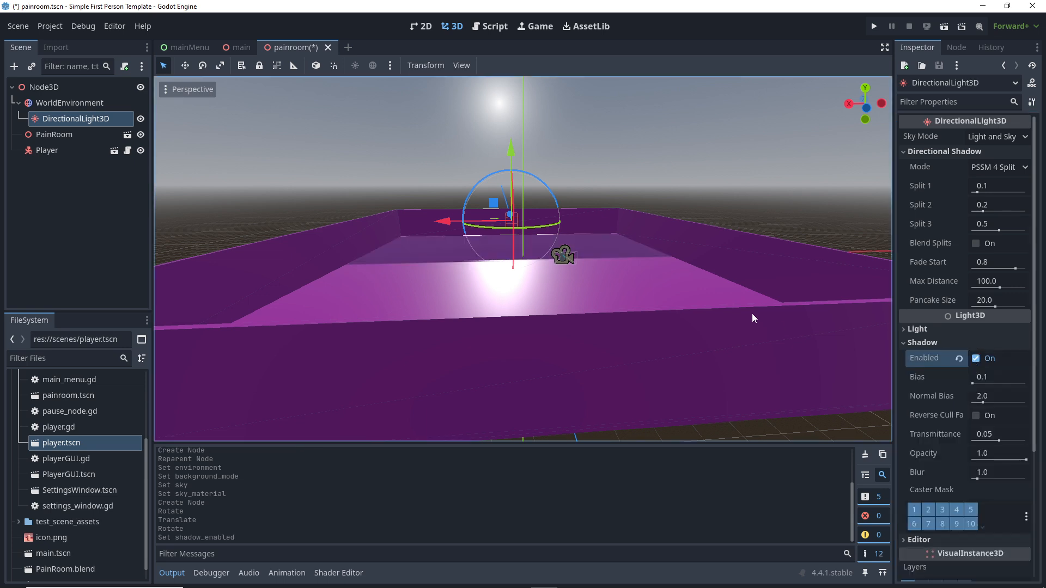
left_click_drag(982, 476, 966, 484)
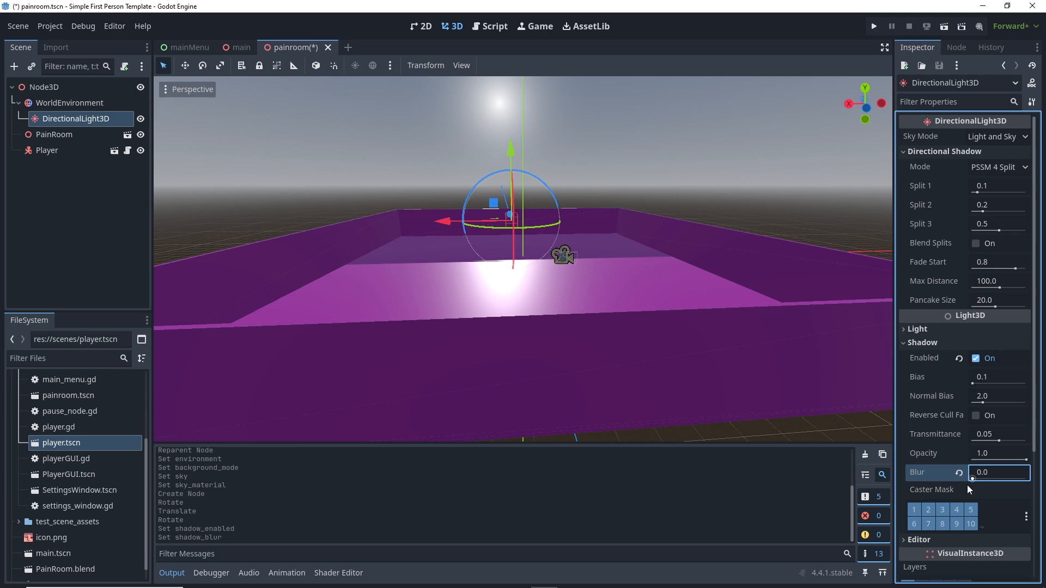
Step: Rotate the light slightly to adjust the room's shading, then save and run the project
middle_click_drag(380, 258, 635, 243)
scroll(522, 263, "up", 6)
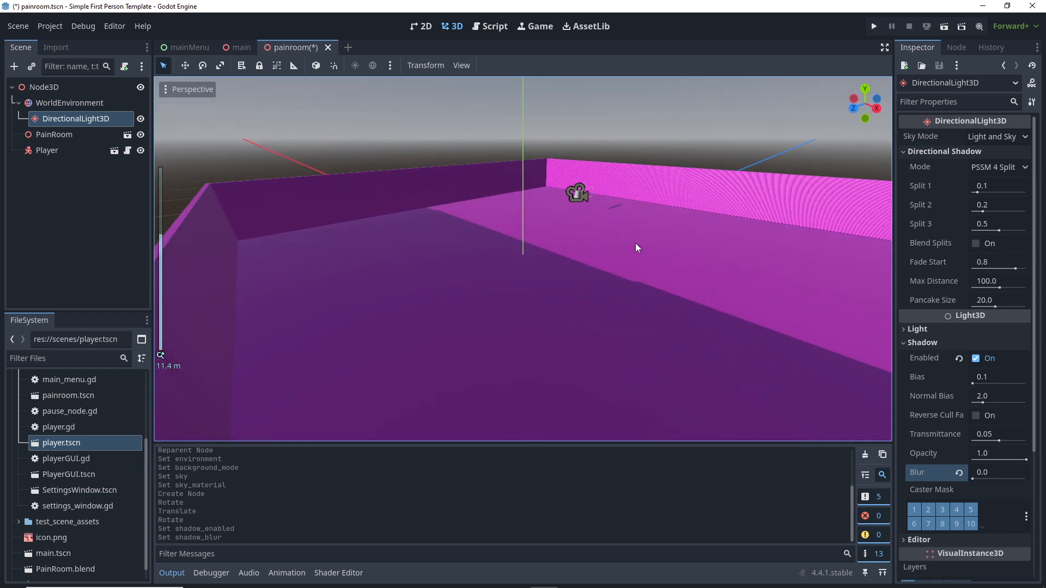
scroll(636, 234, "down", 10)
left_click_drag(221, 338, 237, 332)
scroll(515, 205, "down", 10)
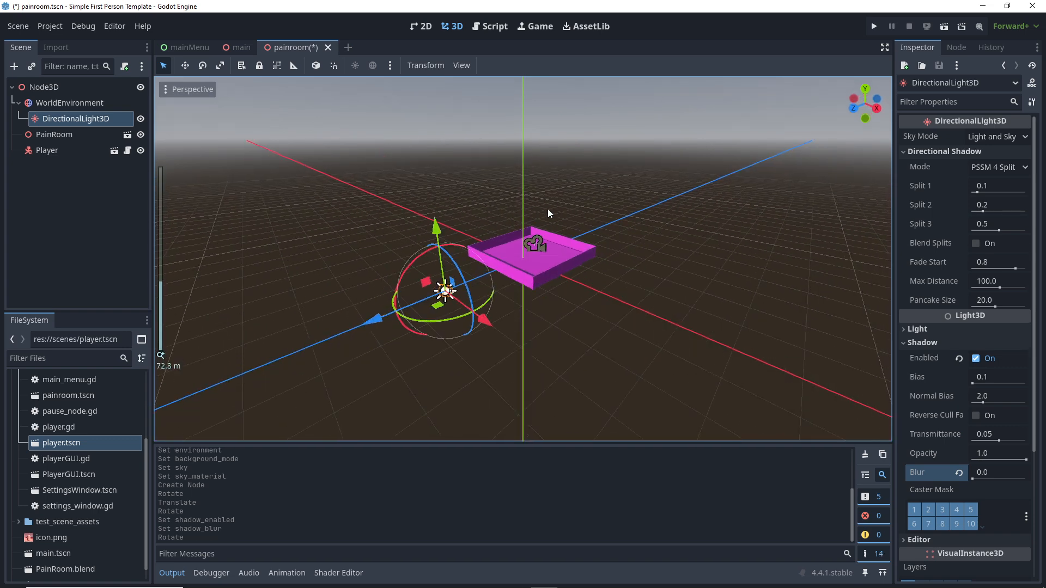
middle_click_drag(547, 208, 437, 208)
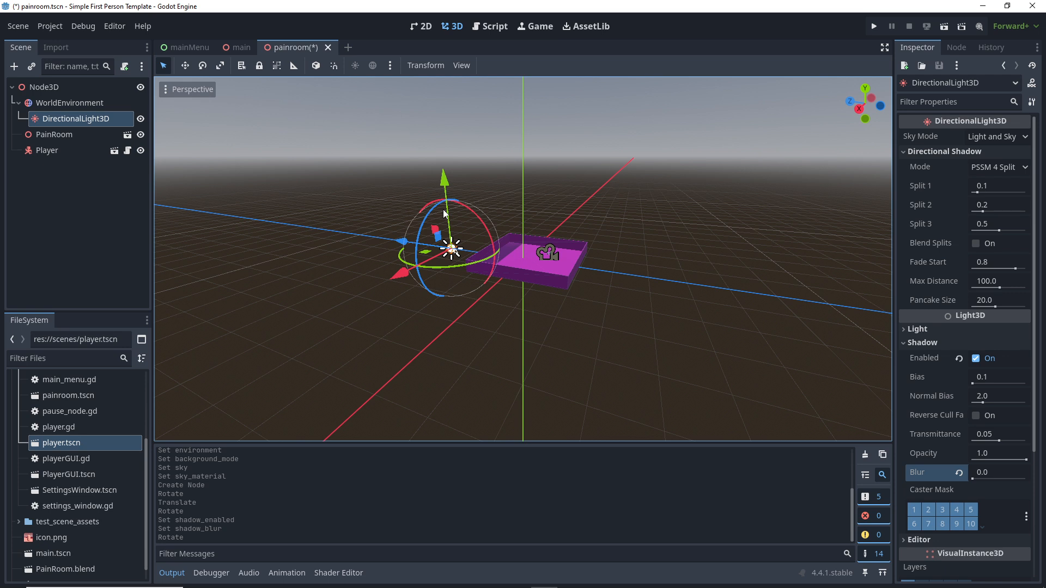
scroll(496, 259, "up", 10)
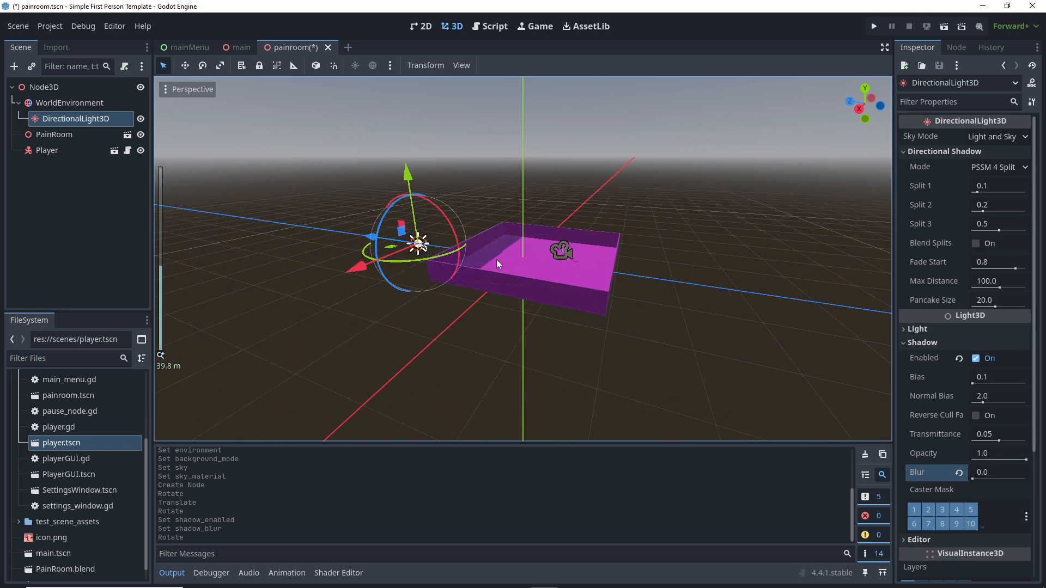
scroll(512, 234, "down", 15)
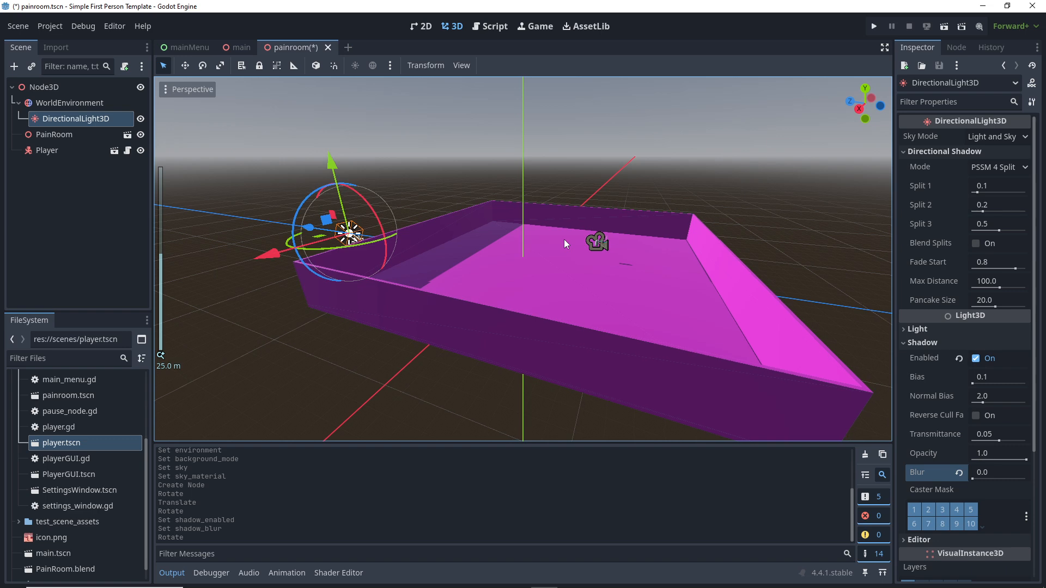
scroll(536, 239, "up", 10)
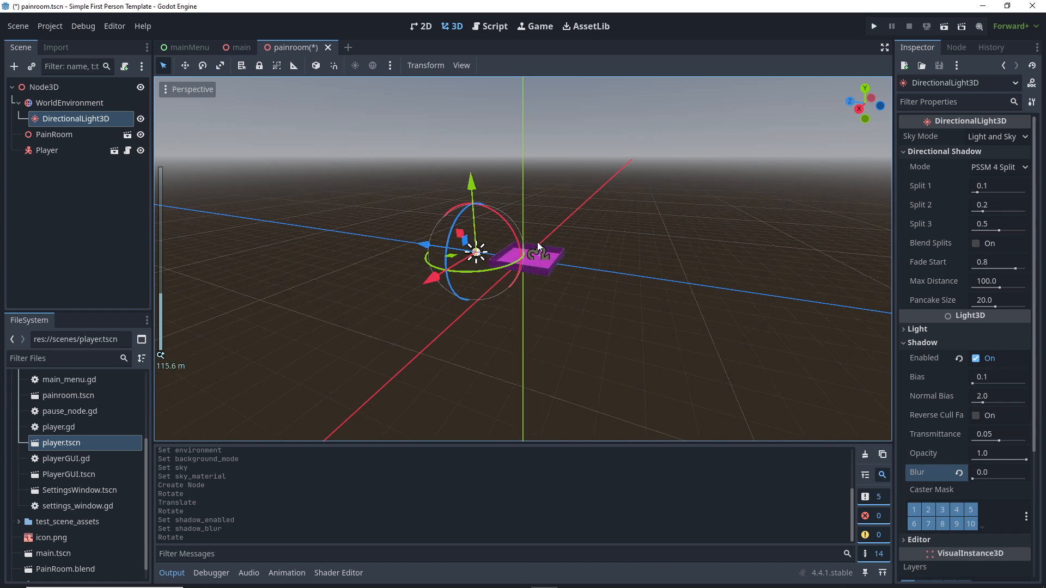
scroll(537, 242, "up", 8)
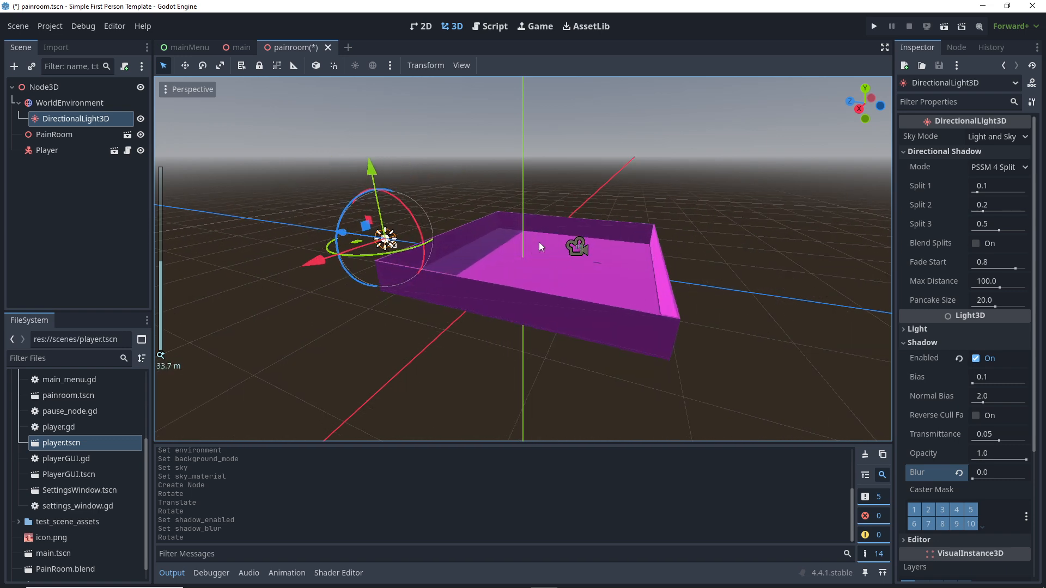
scroll(544, 235, "up", 3)
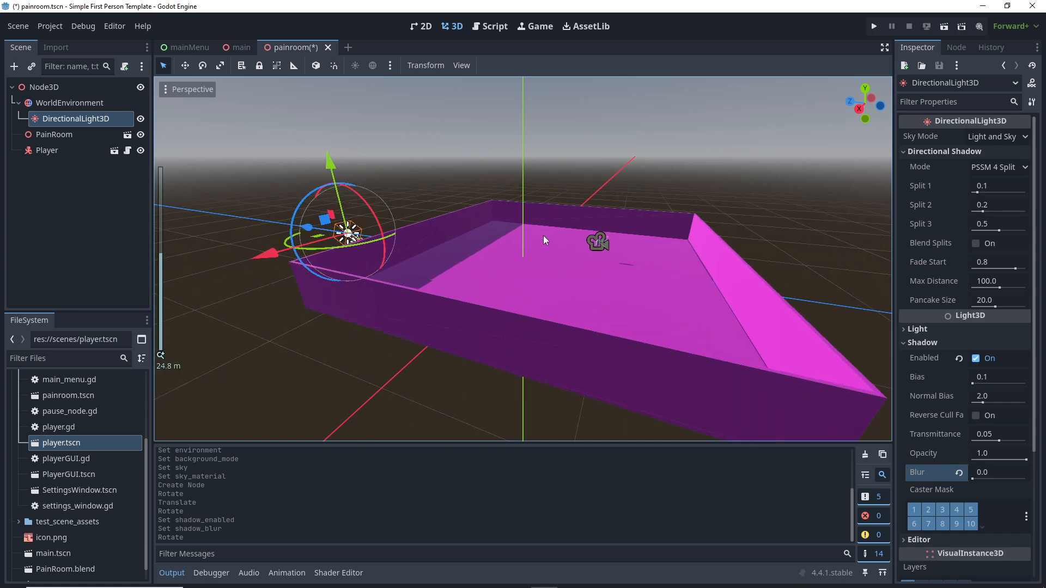
left_click(874, 26)
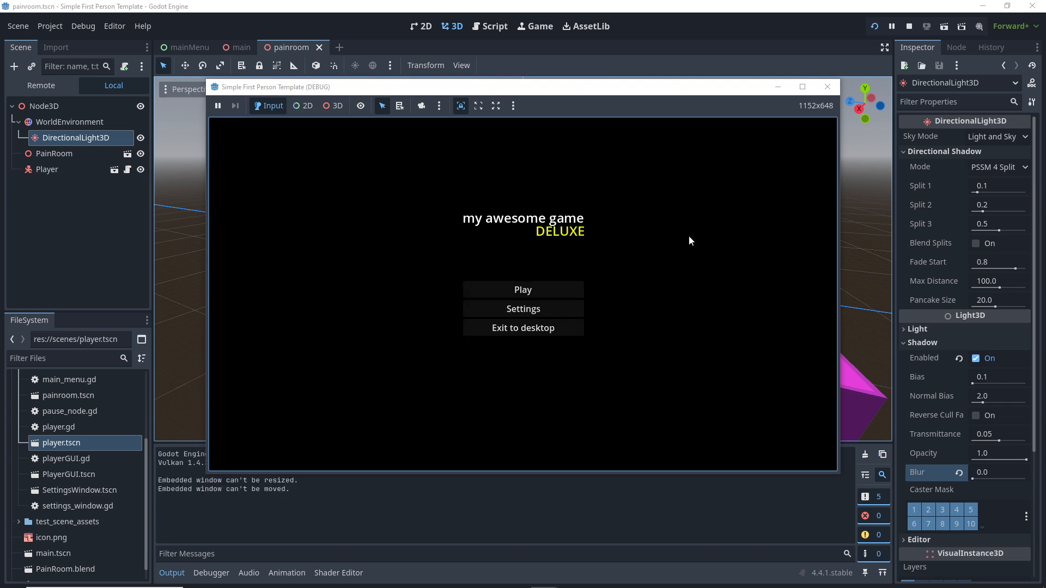
Step: Start the game from its main menu, close it, then run painroom.tscn alone
left_click(537, 290)
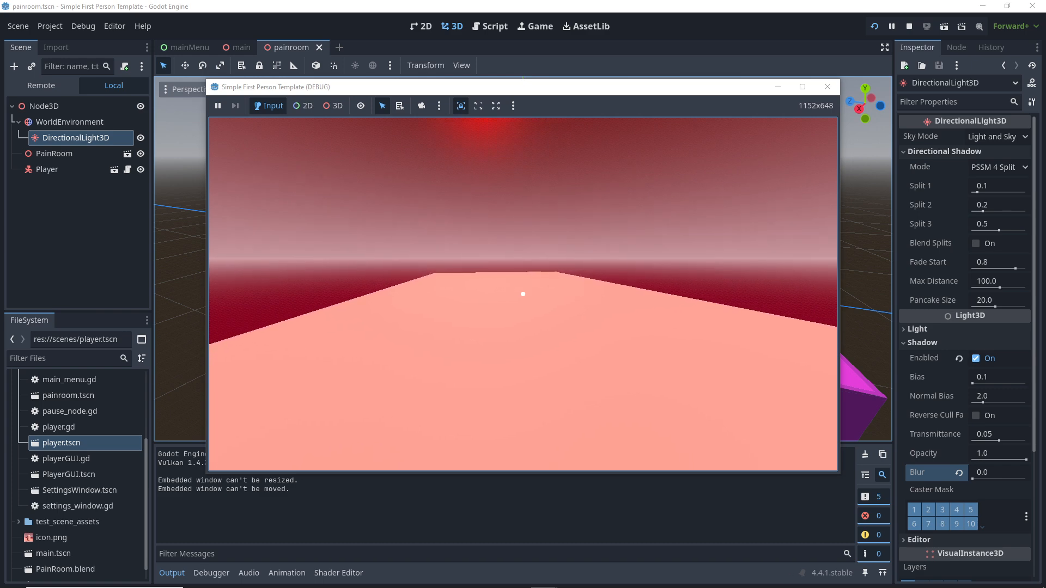
key("Escape")
left_click(826, 88)
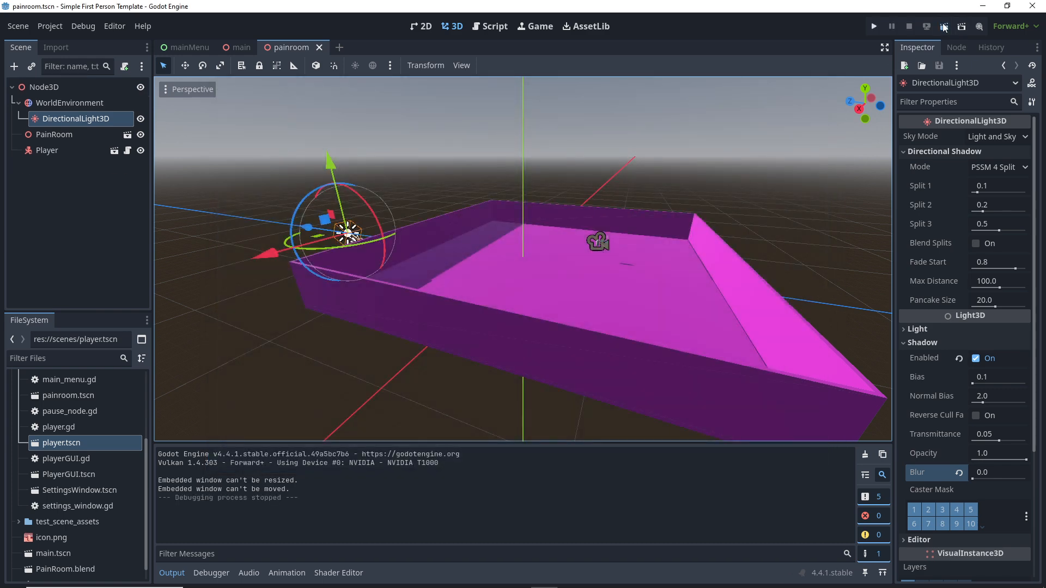
left_click(944, 26)
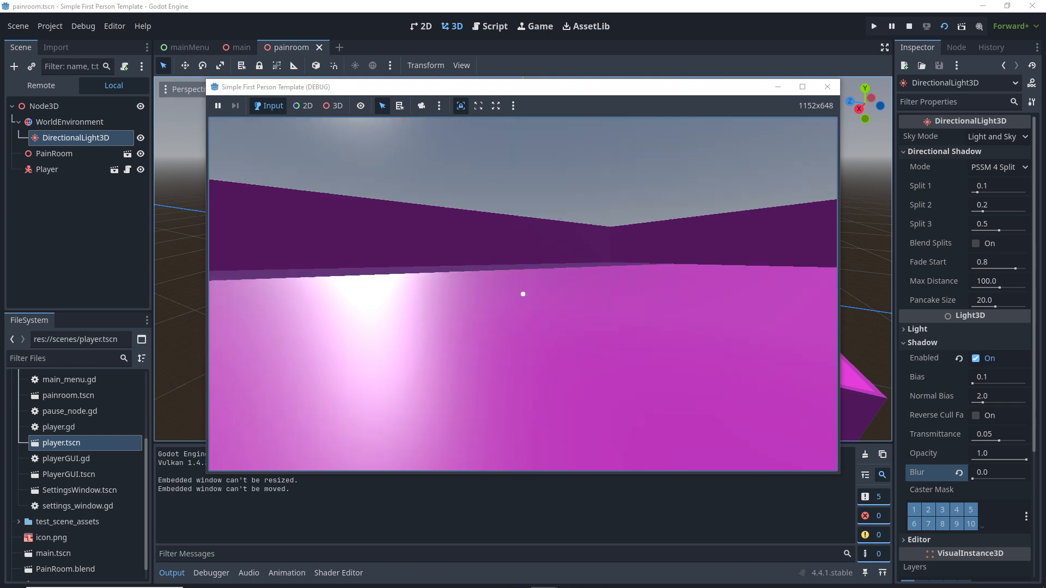
Step: Pause the painroom game, close its debug window and stop the running project
key("Escape")
left_click(831, 89)
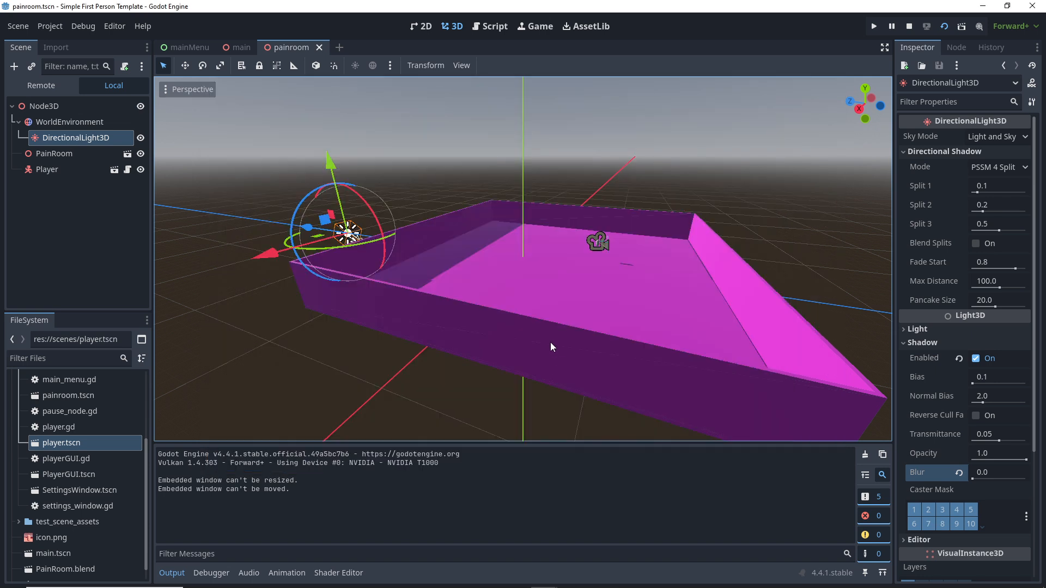
left_click(909, 26)
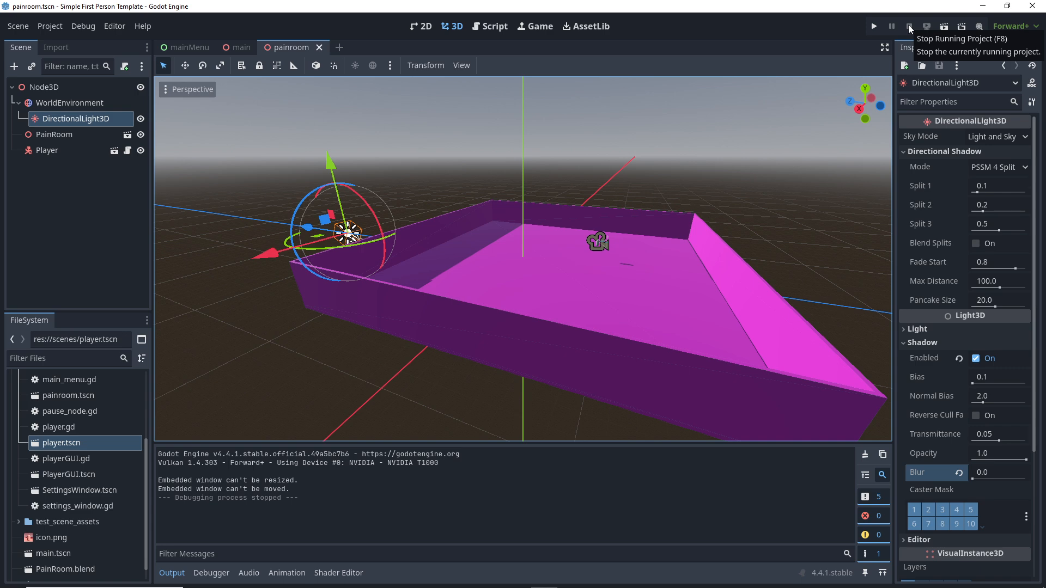
scroll(637, 213, "down", 5)
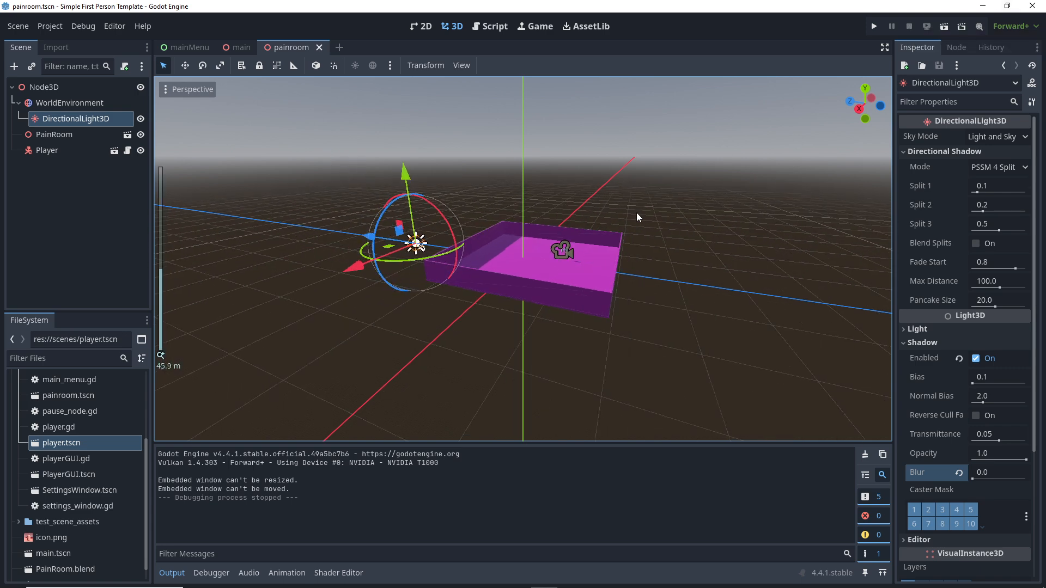
middle_click_drag(636, 212, 597, 102)
scroll(605, 125, "up", 2)
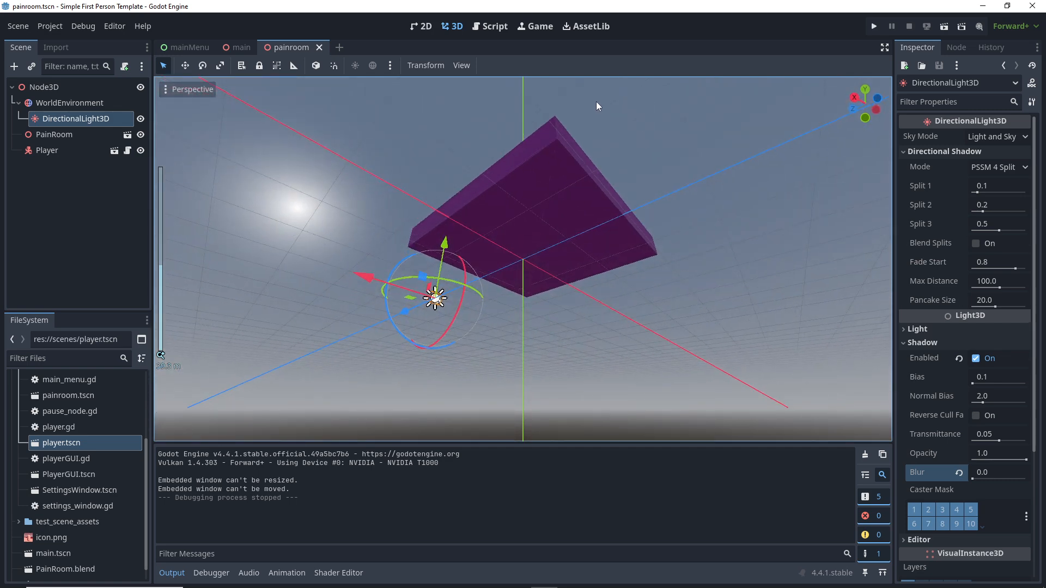
scroll(597, 106, "down", 3)
middle_click_drag(601, 113, 638, 250)
scroll(642, 247, "up", 4)
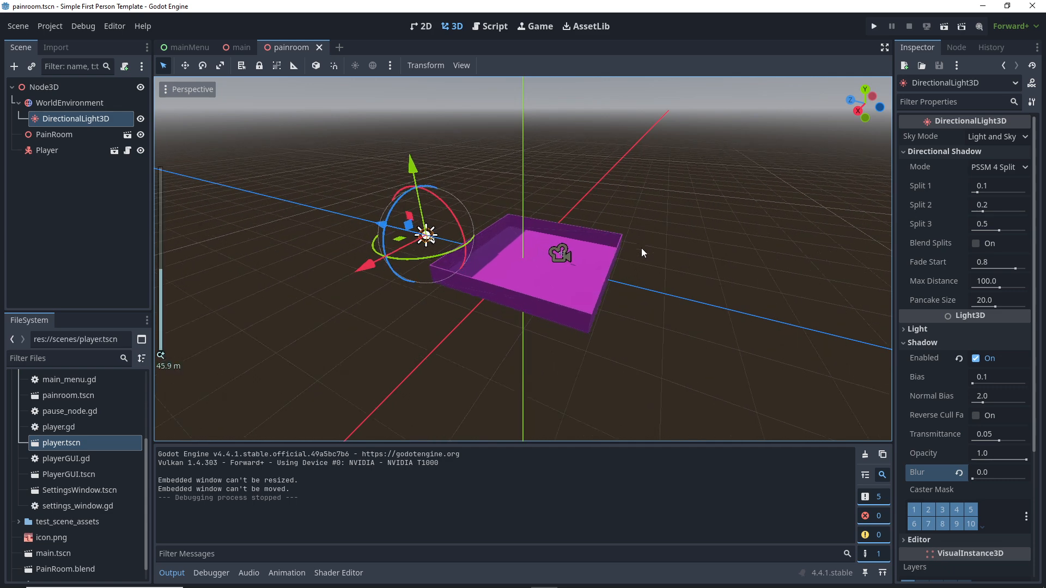
scroll(642, 248, "up", 2)
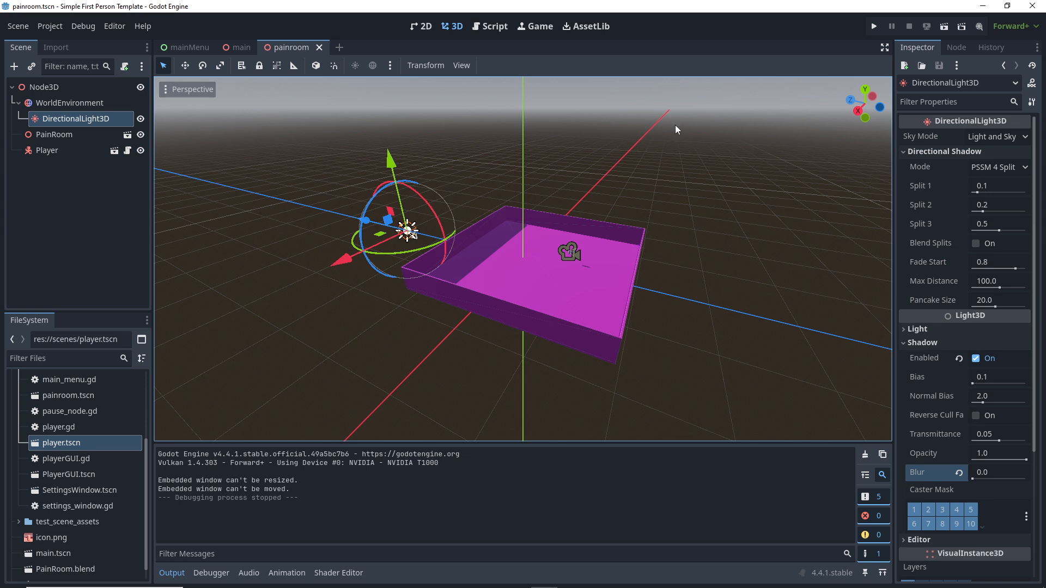
left_click(589, 26)
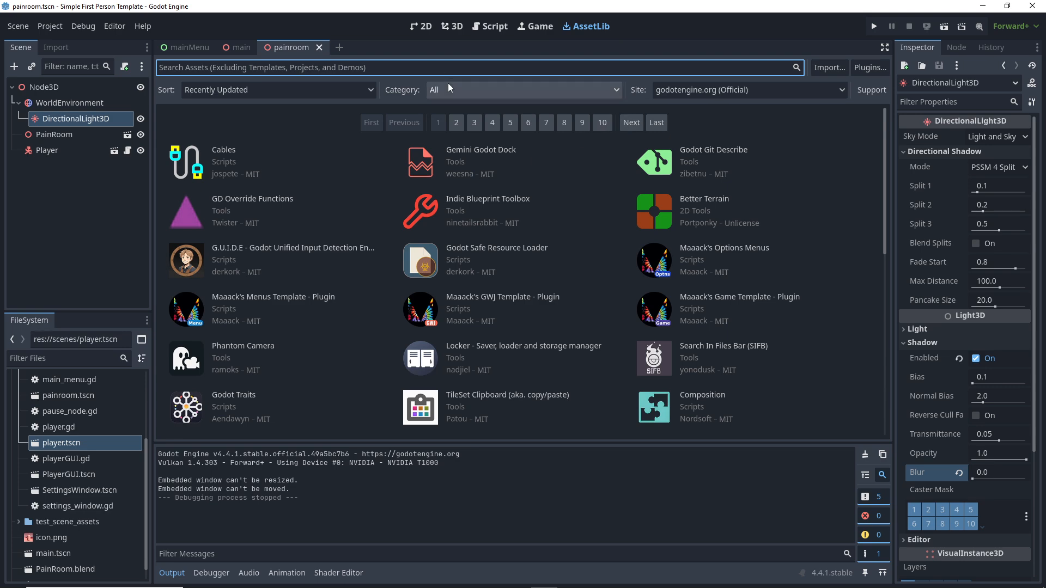
type("scene")
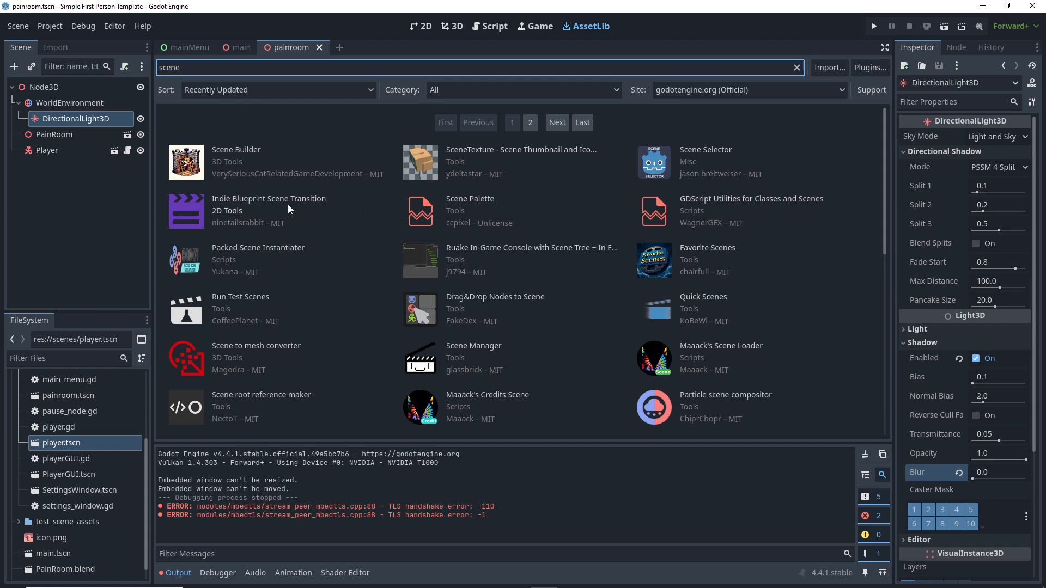
key("BackSpace")
key("BackSpace")
key("BackSpace")
key("BackSpace")
key("BackSpace")
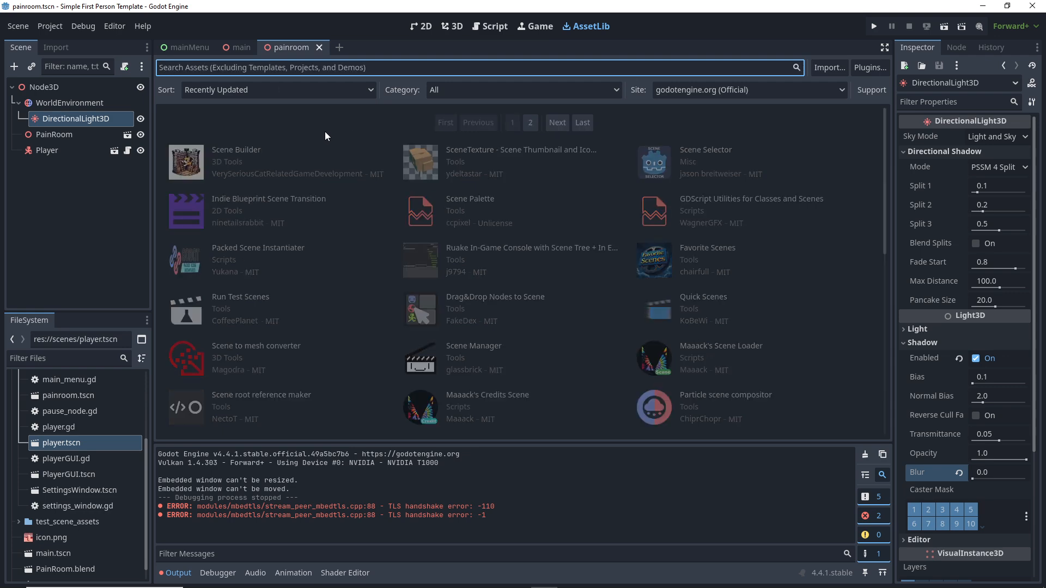
type("trans")
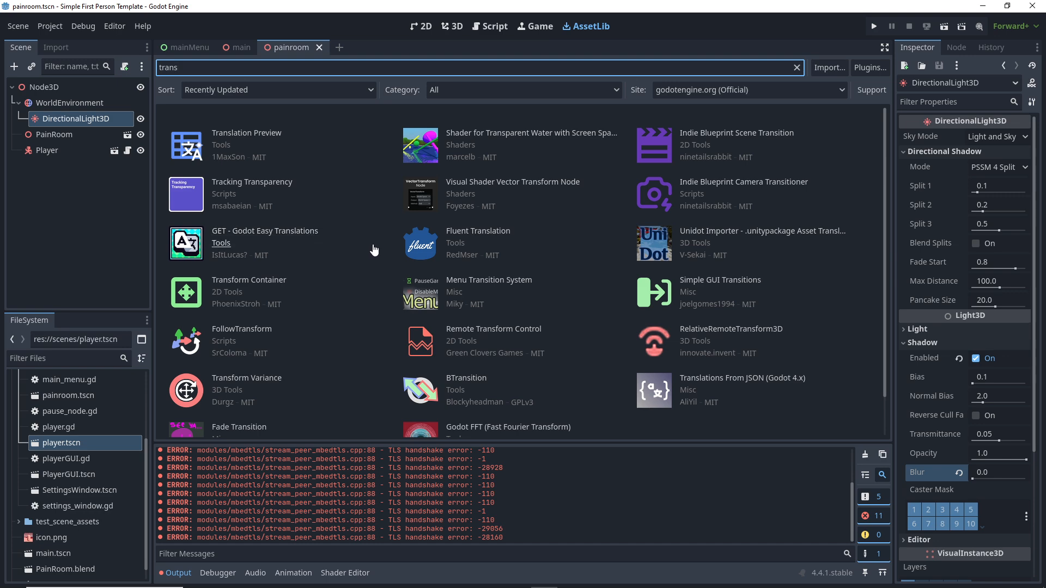
left_click(454, 26)
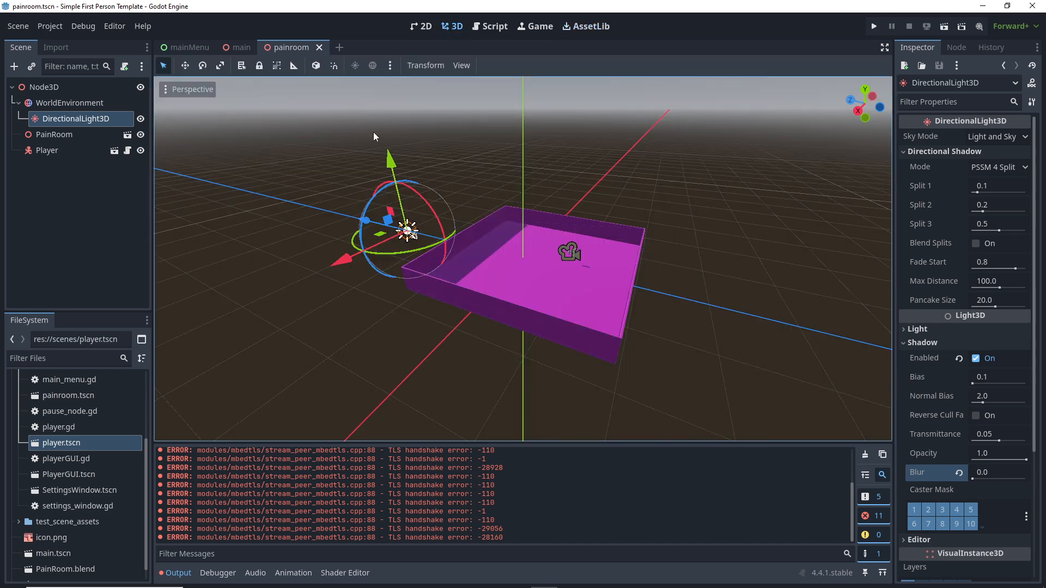
Step: Switch to the main scene and orbit so the platform runs horizontally
left_click(240, 48)
middle_click_drag(443, 216, 462, 259)
scroll(352, 240, "up", 3)
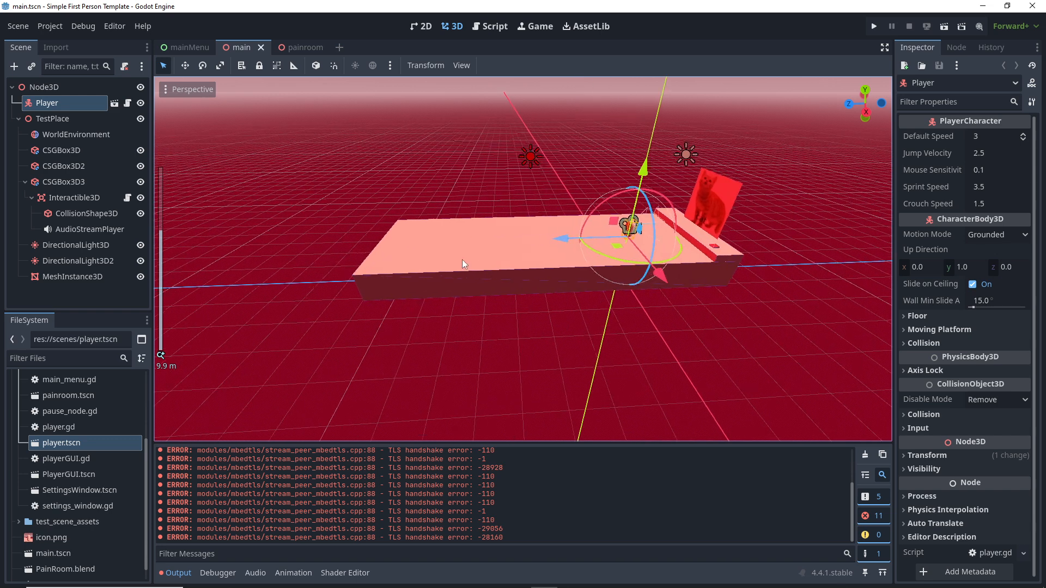
Step: Add an Area3D node as a child of the root Node3D via the 'area' search
left_click(47, 88)
right_click(44, 91)
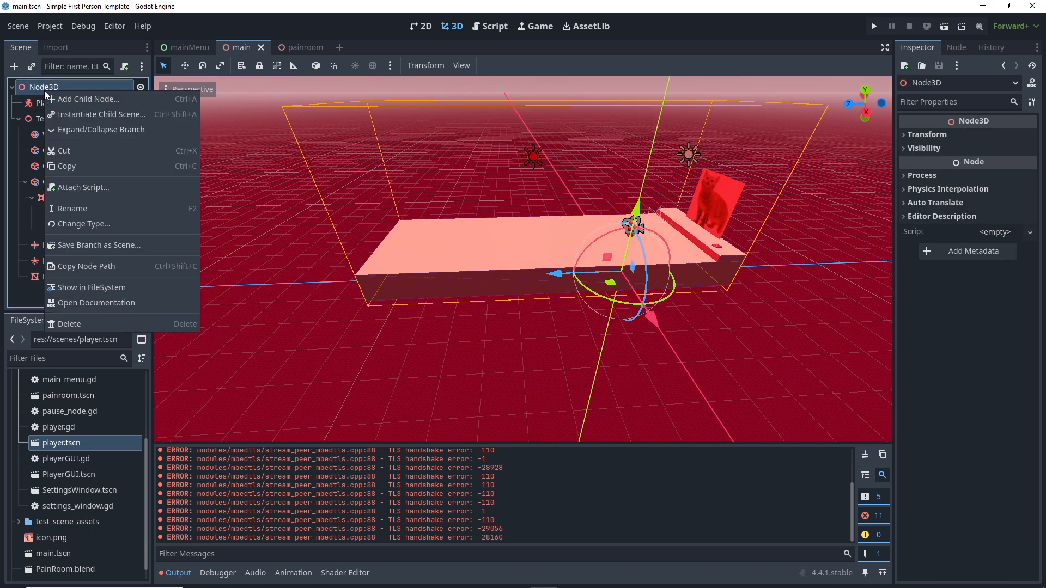
left_click(58, 99)
type("area")
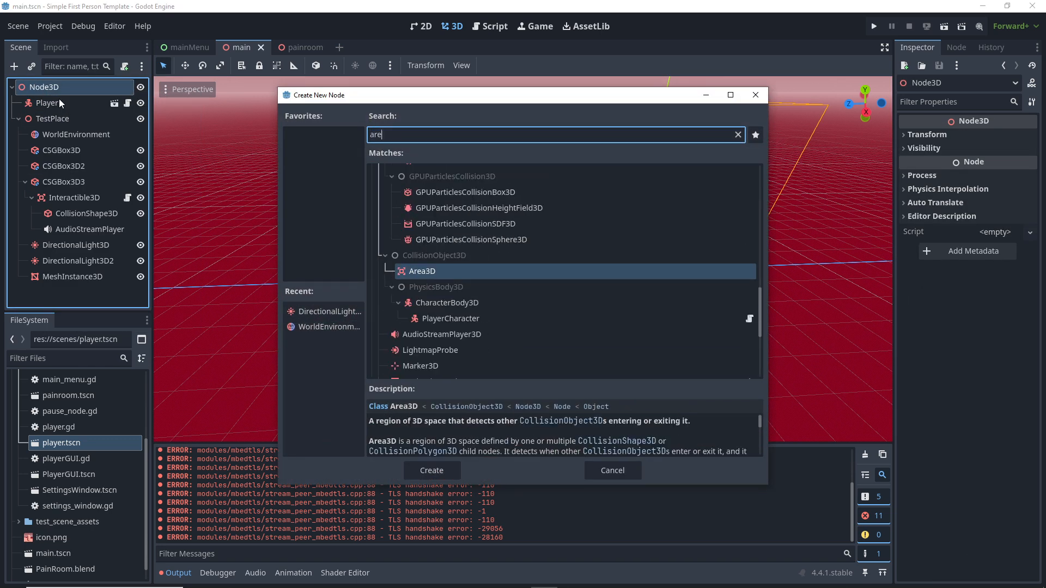
double_click(420, 270)
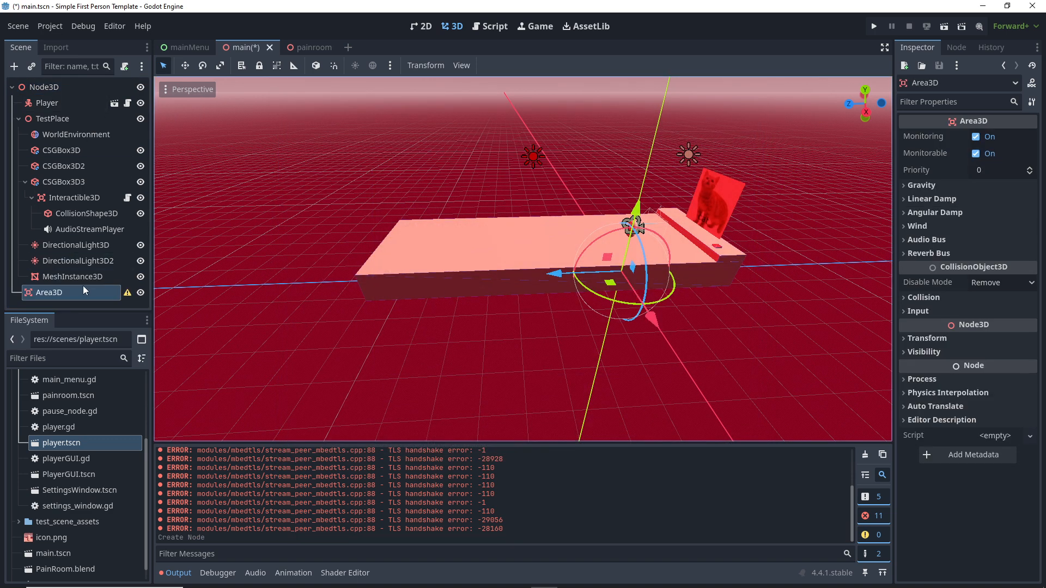
Step: Add a CollisionShape3D child under Area3D via the 'coll' search
right_click(52, 296)
left_click(99, 261)
type("coll")
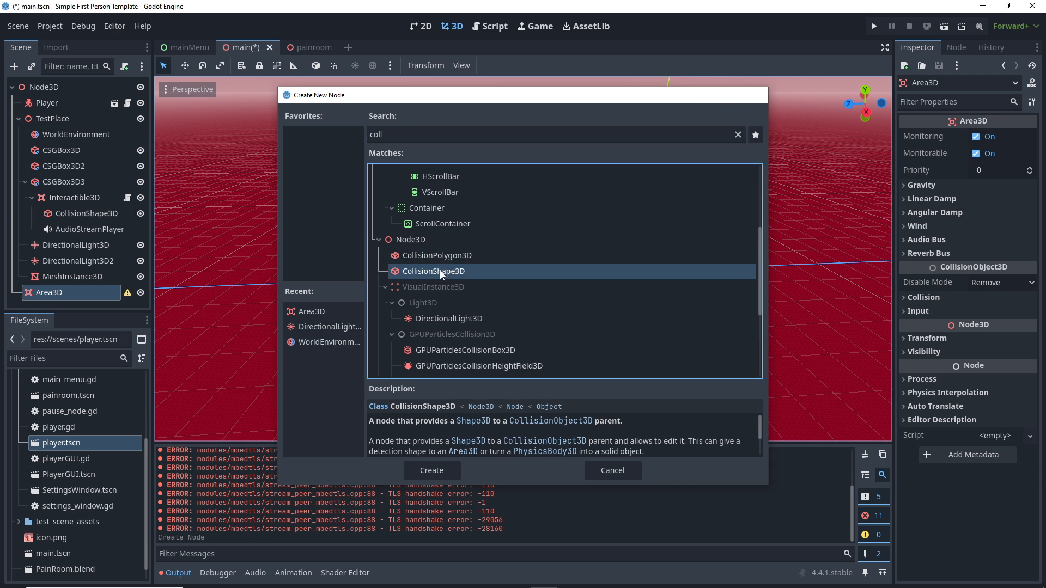
double_click(441, 272)
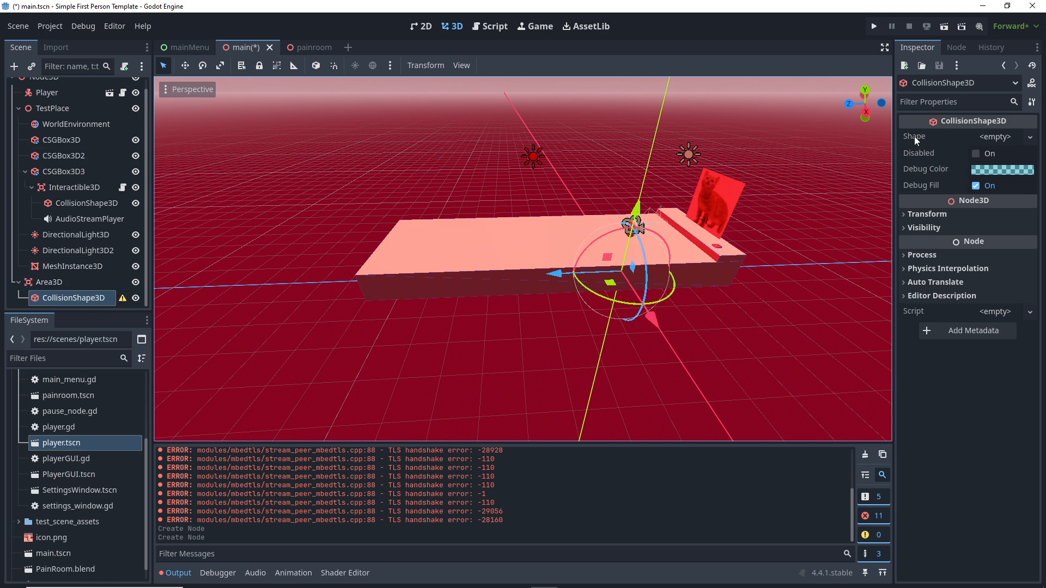
Step: Give Area3D's CollisionShape3D a new BoxShape3D
left_click(74, 299)
left_click(1002, 138)
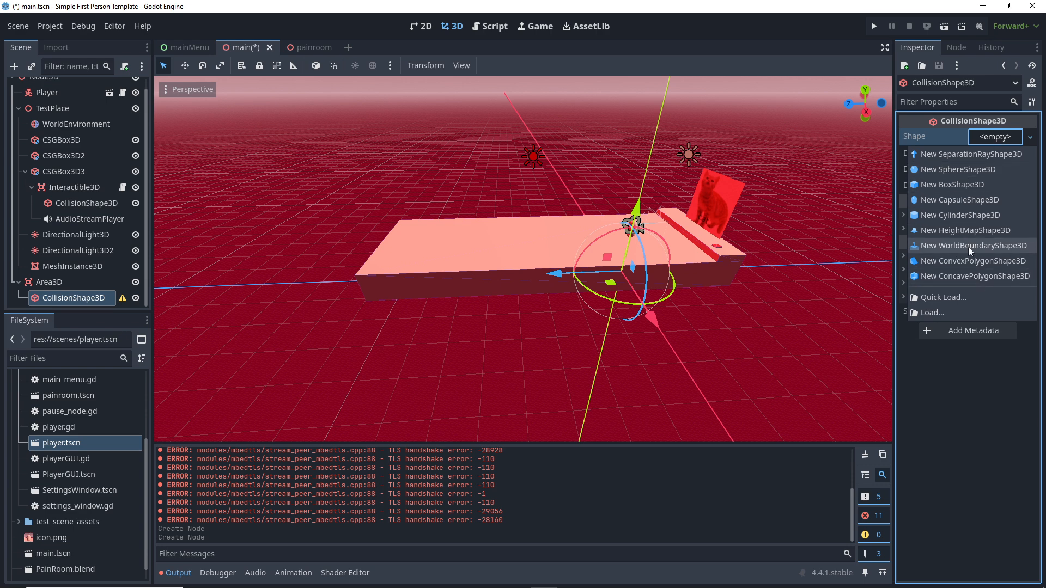
left_click(949, 183)
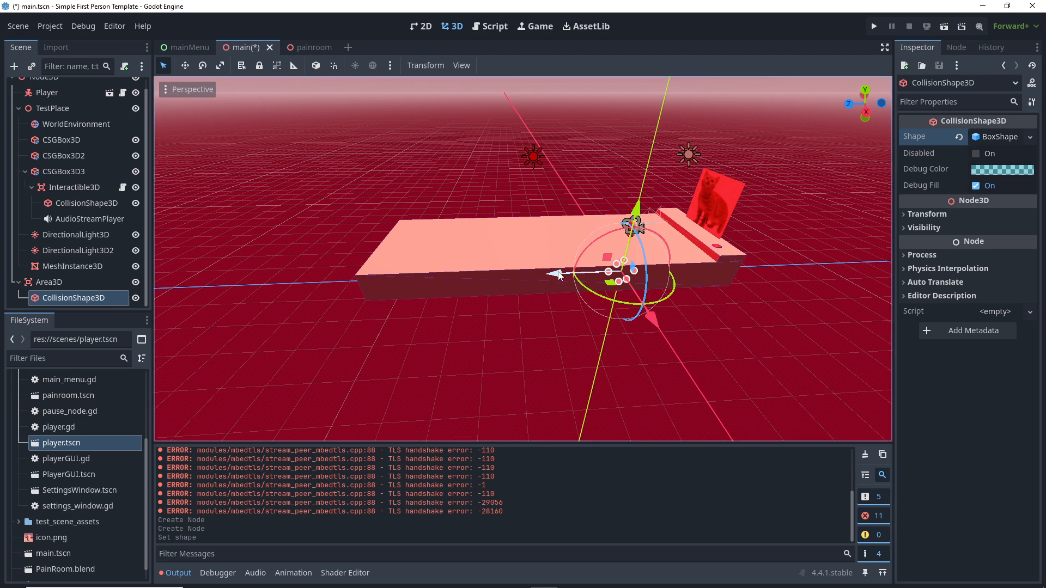
Step: Move the box to the platform's left end, raise it and widen it to about 3 along X
left_click_drag(559, 274, 360, 240)
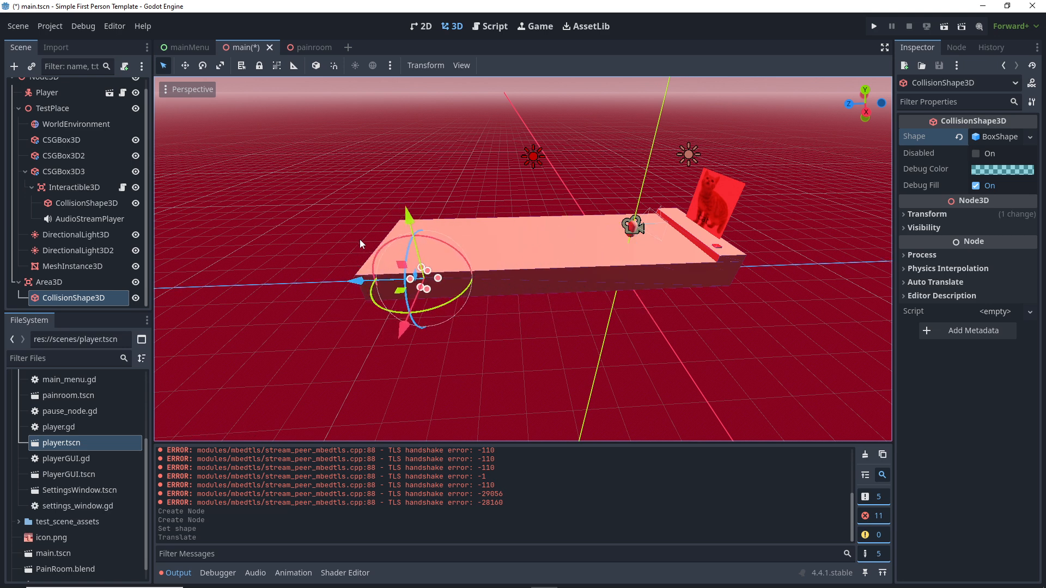
left_click_drag(407, 215, 397, 159)
scroll(329, 229, "up", 5)
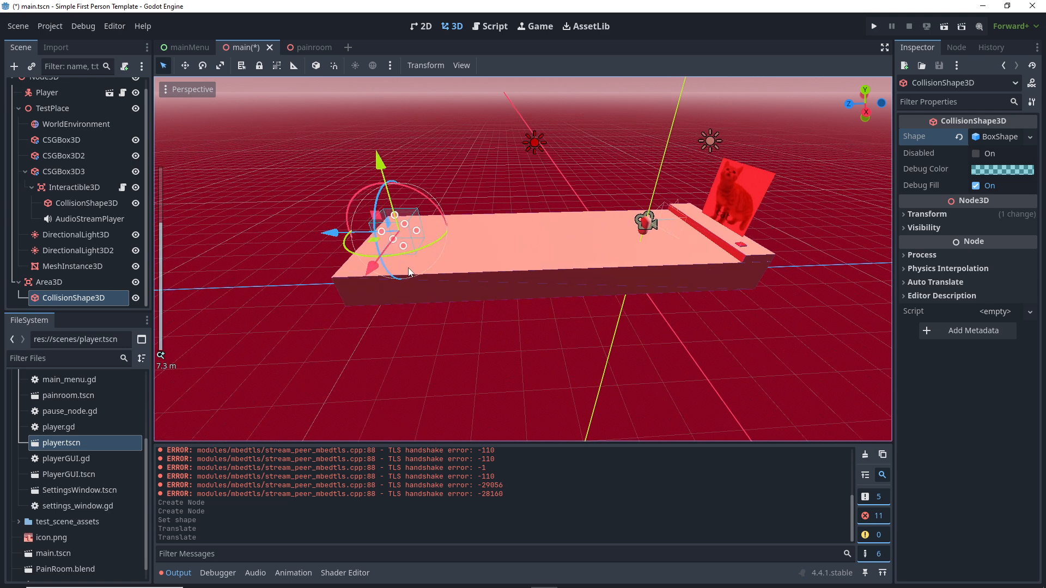
left_click_drag(261, 219, 230, 246)
left_click_drag(305, 198, 345, 180)
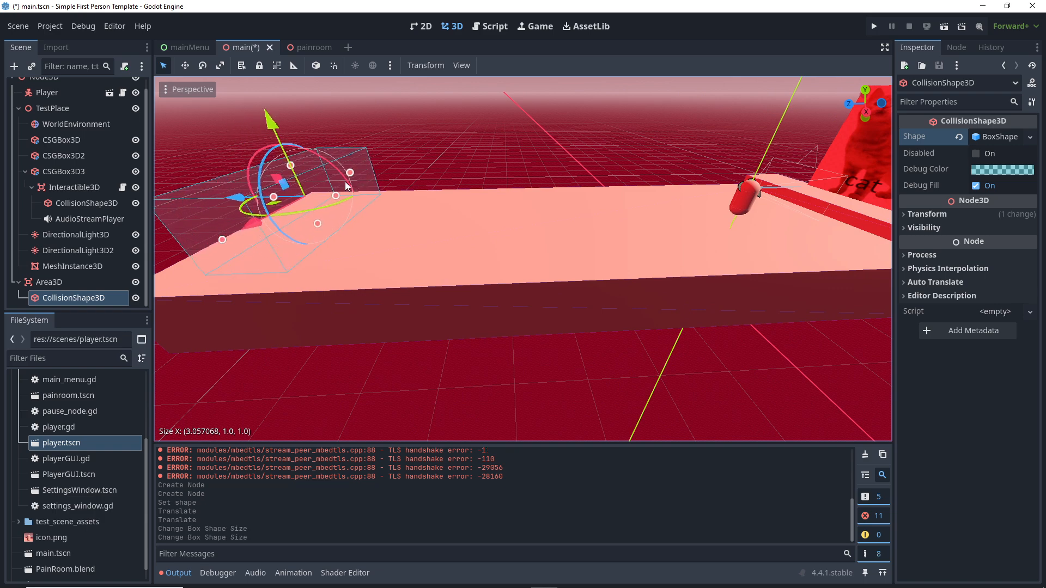
mouse_move(295, 228)
middle_mouse_down()
mouse_move(351, 218)
mouse_move(299, 234)
middle_mouse_up()
scroll(299, 234, "down", 3)
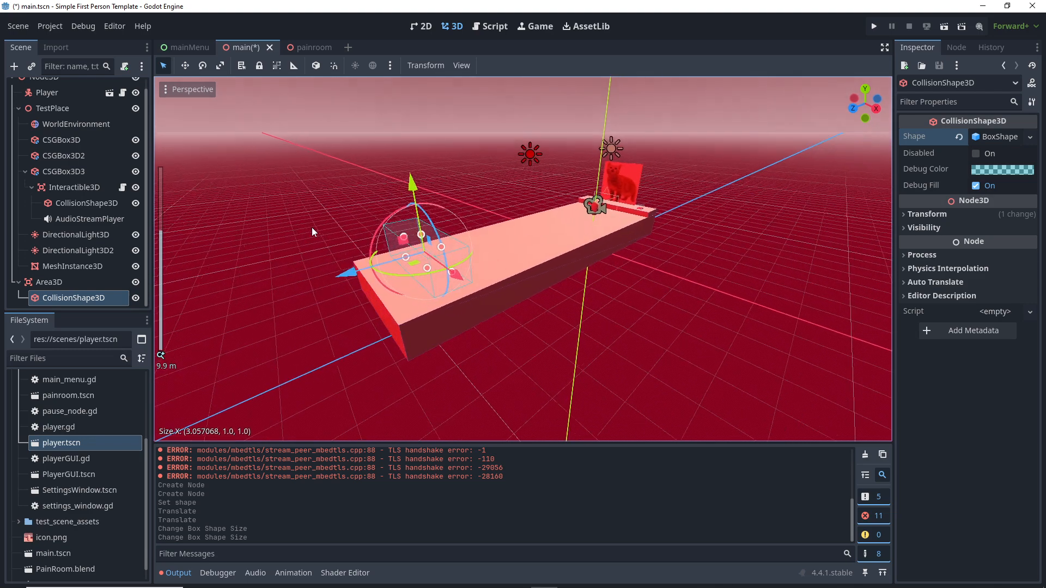
scroll(362, 244, "up", 5)
Step: Stretch both sides of the box along Z and raise it slightly above the slab
left_click_drag(266, 253, 207, 265)
middle_click_drag(370, 238, 374, 214)
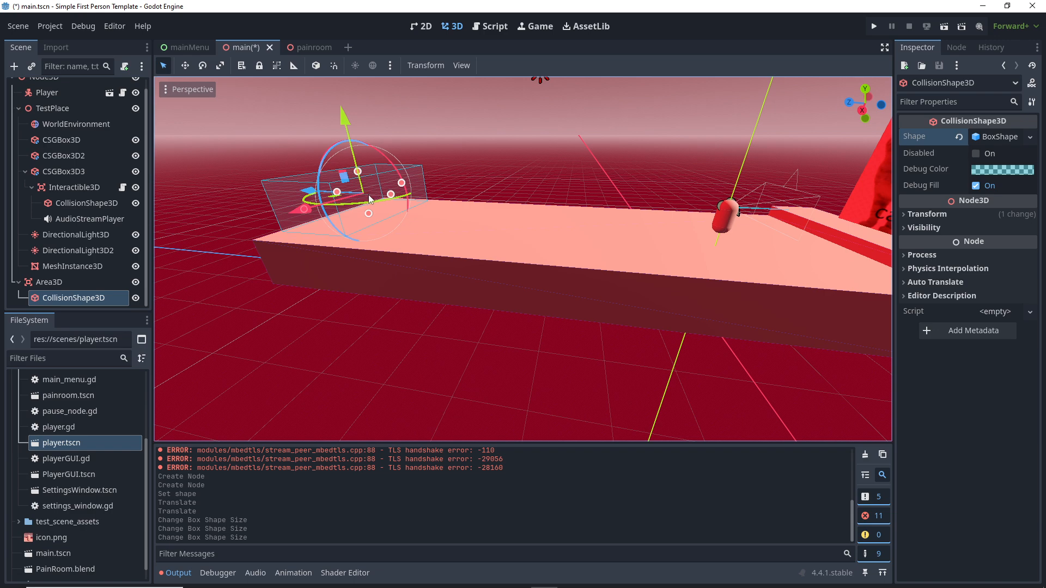
key("f")
middle_click_drag(500, 246, 479, 270)
left_click_drag(479, 270, 472, 271)
left_click_drag(552, 257, 574, 259)
middle_click_drag(559, 284, 426, 253)
left_click_drag(526, 195, 532, 197)
scroll(545, 219, "down", 4)
middle_click_drag(544, 219, 595, 234)
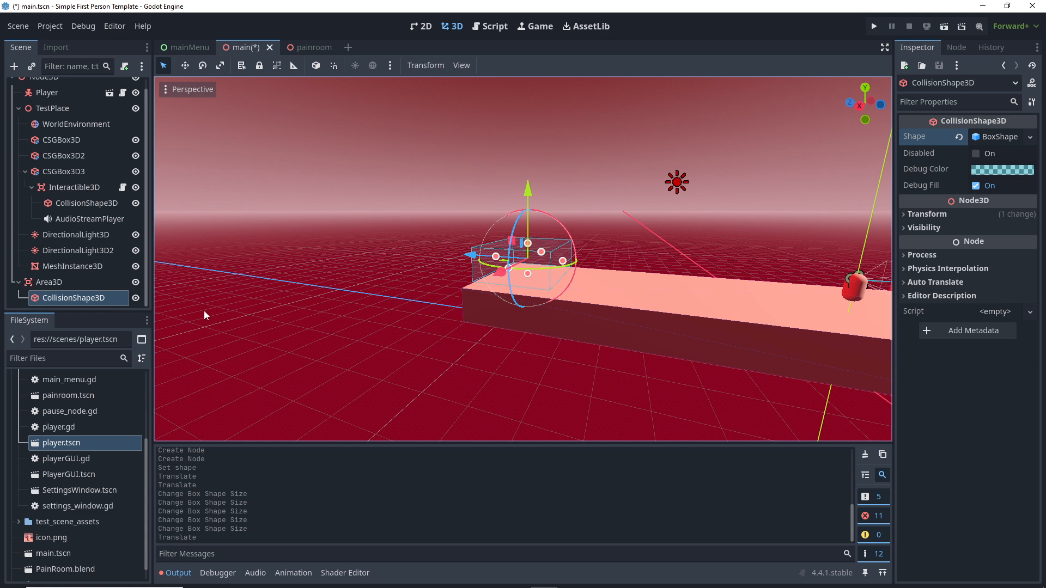
Step: Select the Area3D node in the Scene tree and focus the view on it
scroll(710, 314, "down", 3)
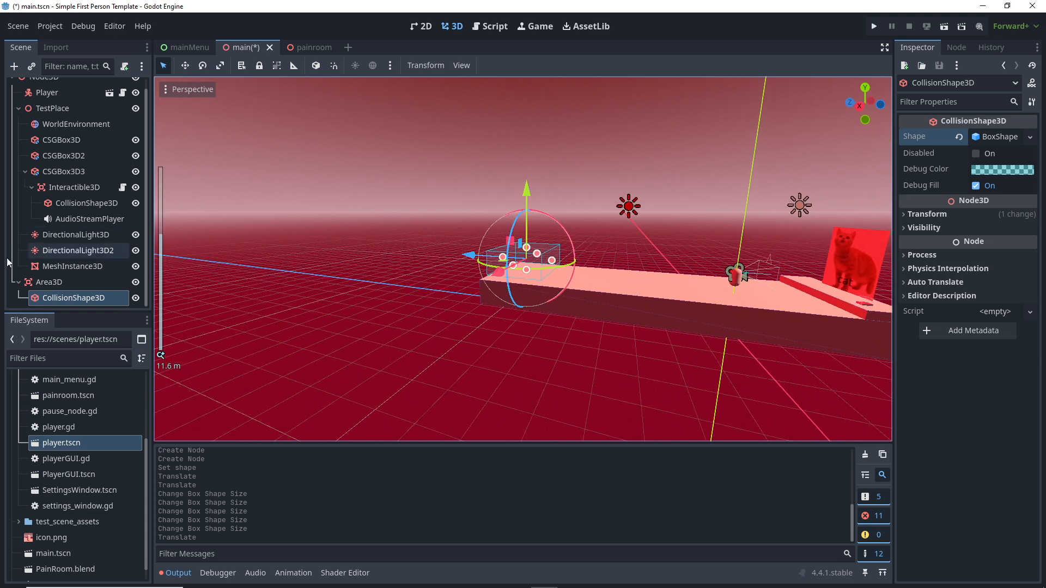
left_click(44, 282)
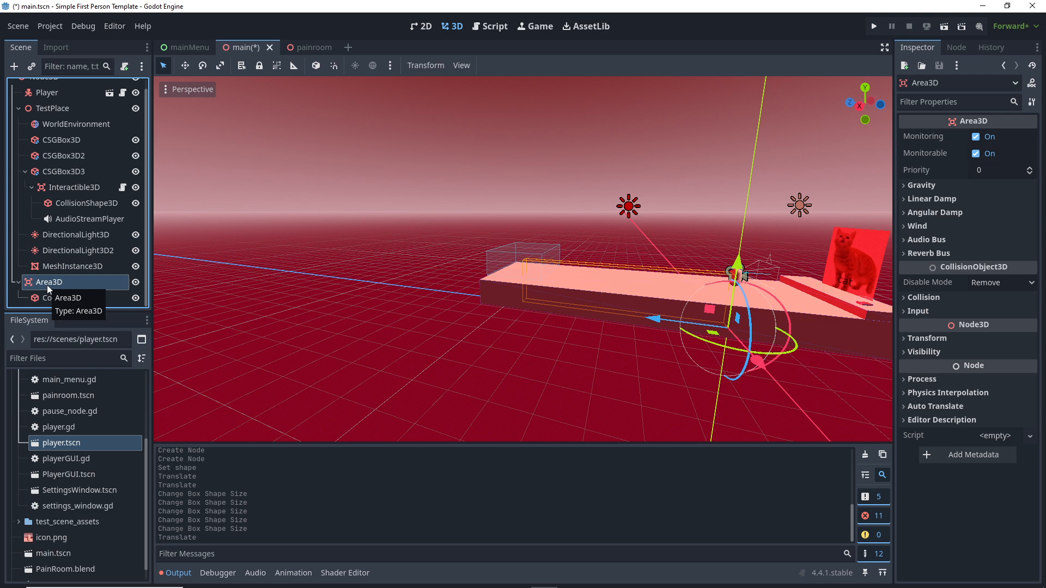
left_click(56, 296)
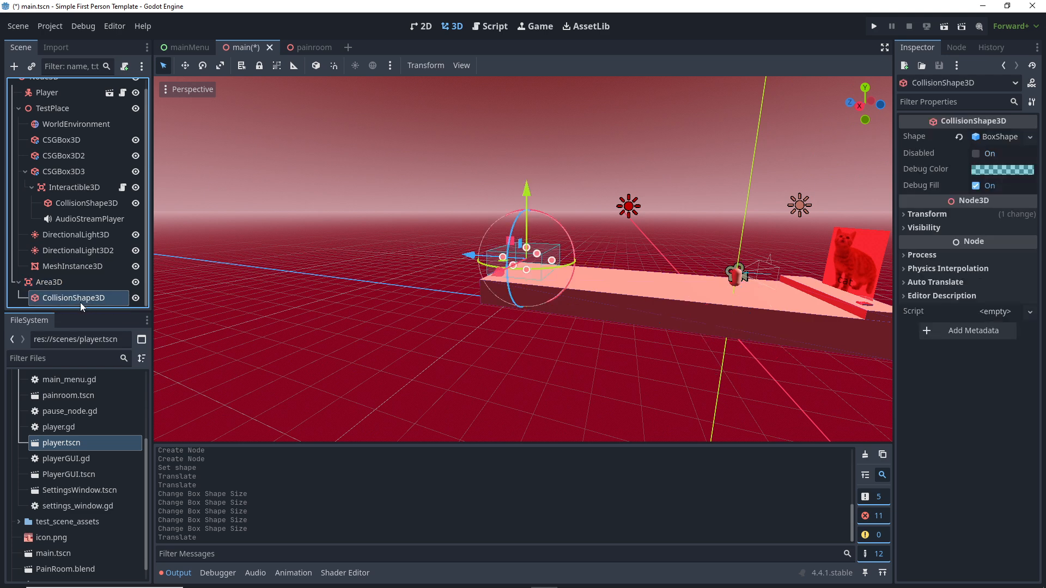
left_click(47, 284)
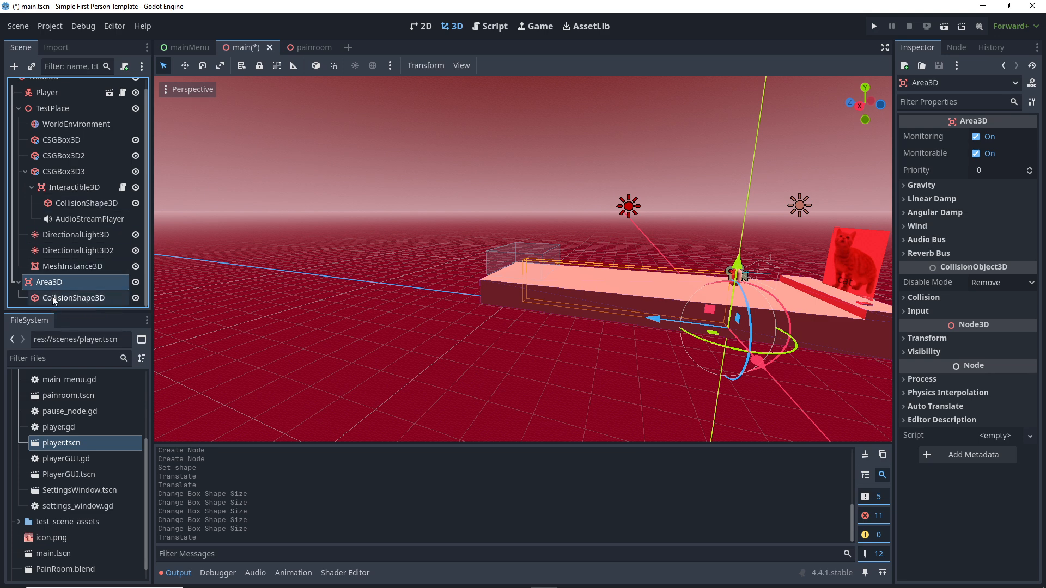
left_click(19, 281)
left_click(19, 292)
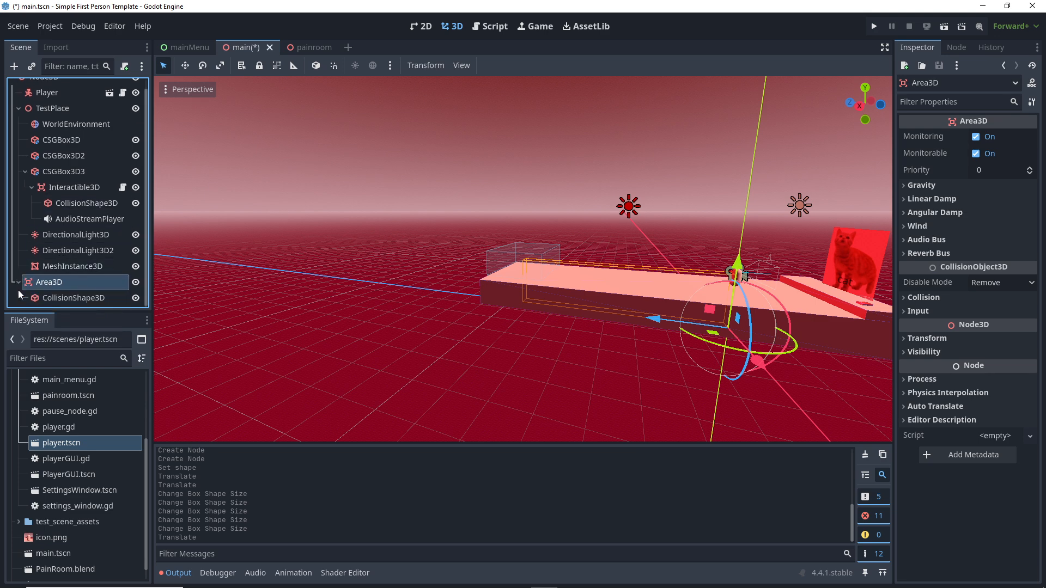
double_click(27, 284)
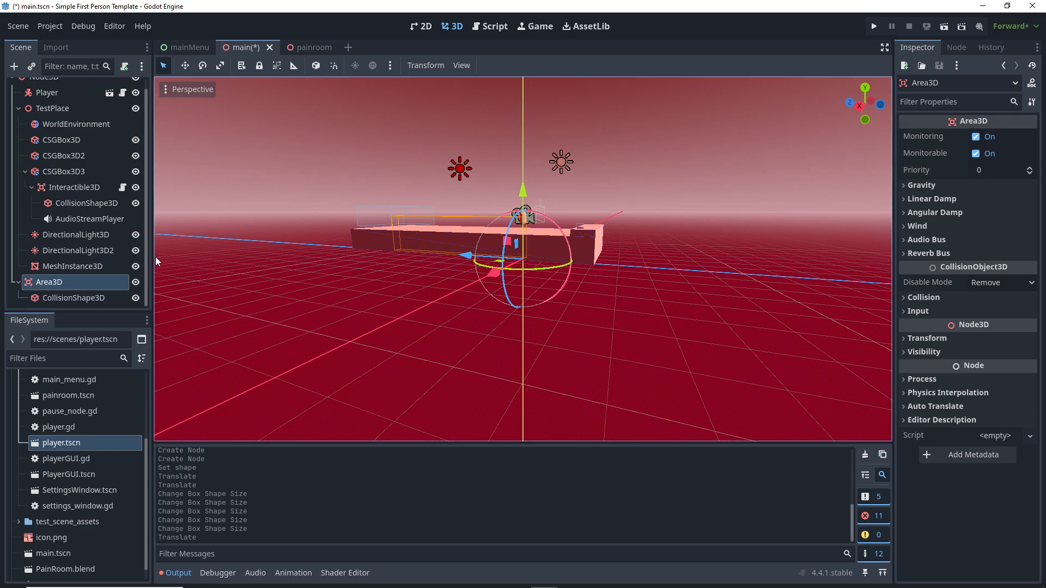
Step: Move the Area3D about 0.25 along Z on the floor slab
middle_click_drag(510, 244, 525, 267)
scroll(418, 248, "up", 4)
middle_click_drag(418, 247, 297, 246)
left_click_drag(472, 248, 375, 226)
left_click(341, 169)
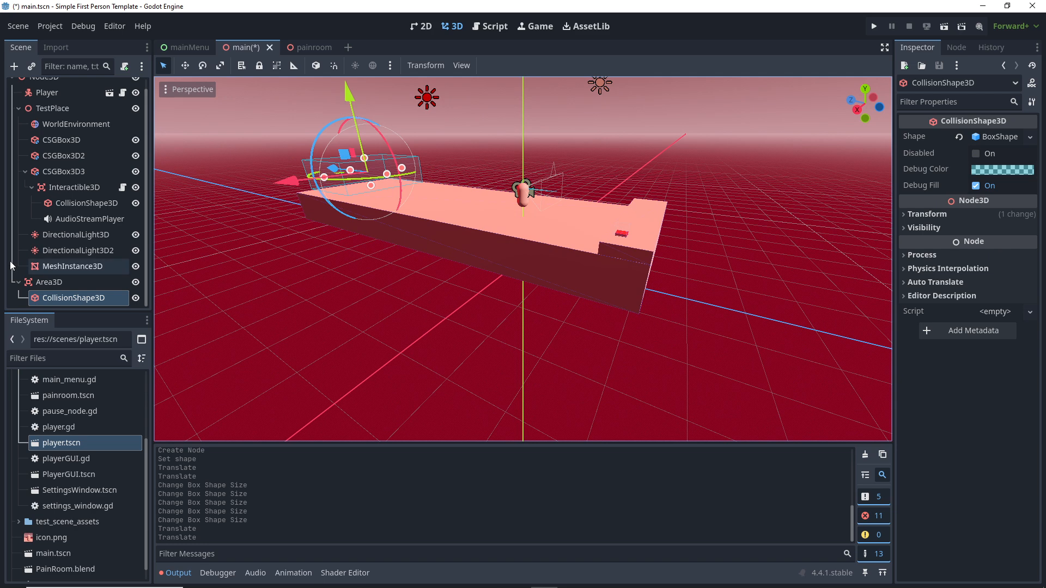
left_click(49, 282)
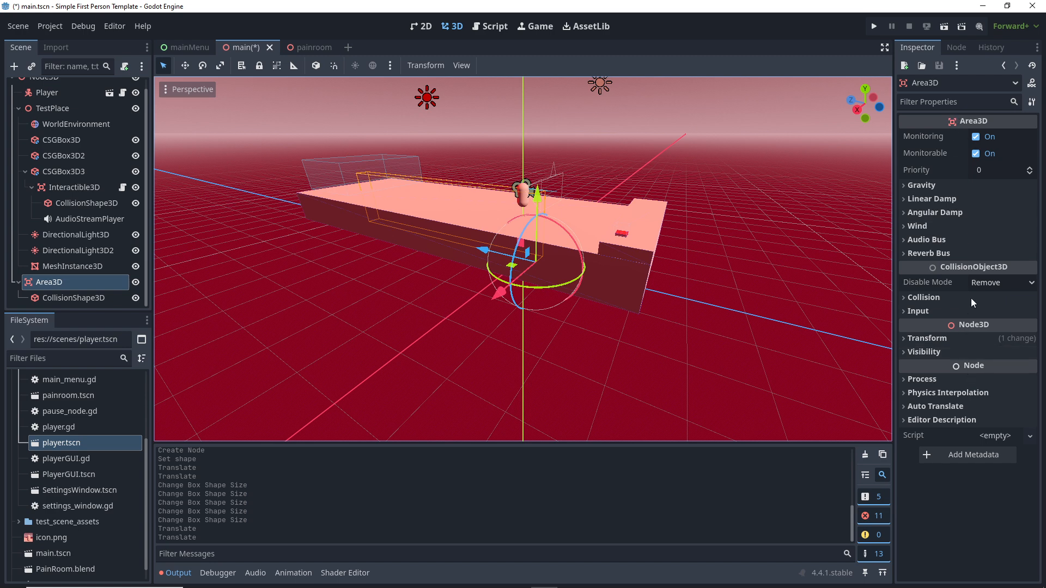
Step: Show Area3D's signals in the Node dock and open the Connect dialog for body_entered
left_click(954, 47)
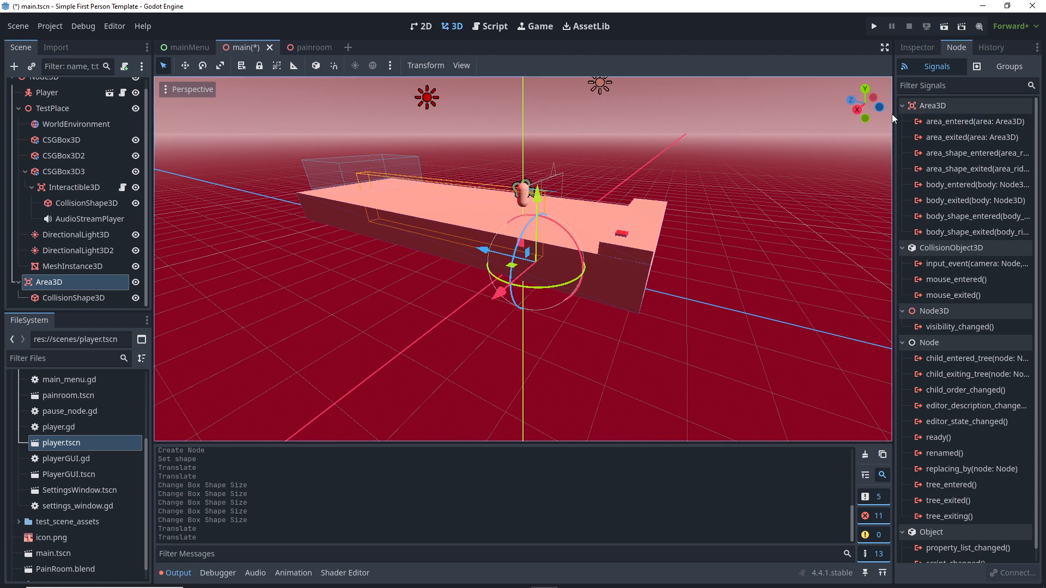
left_click(858, 112)
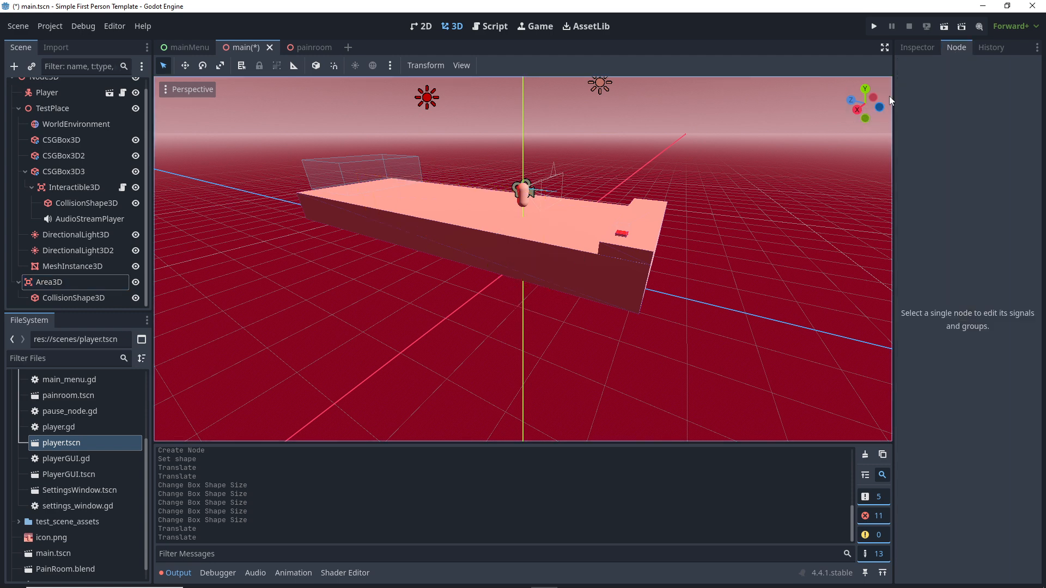
left_click(44, 283)
scroll(959, 469, "down", 1)
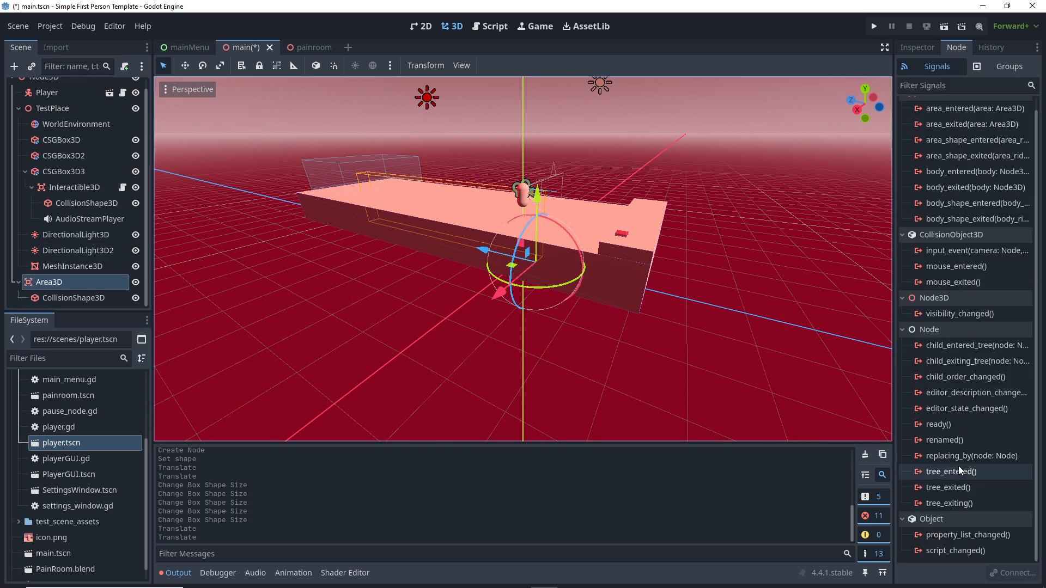
scroll(958, 468, "up", 1)
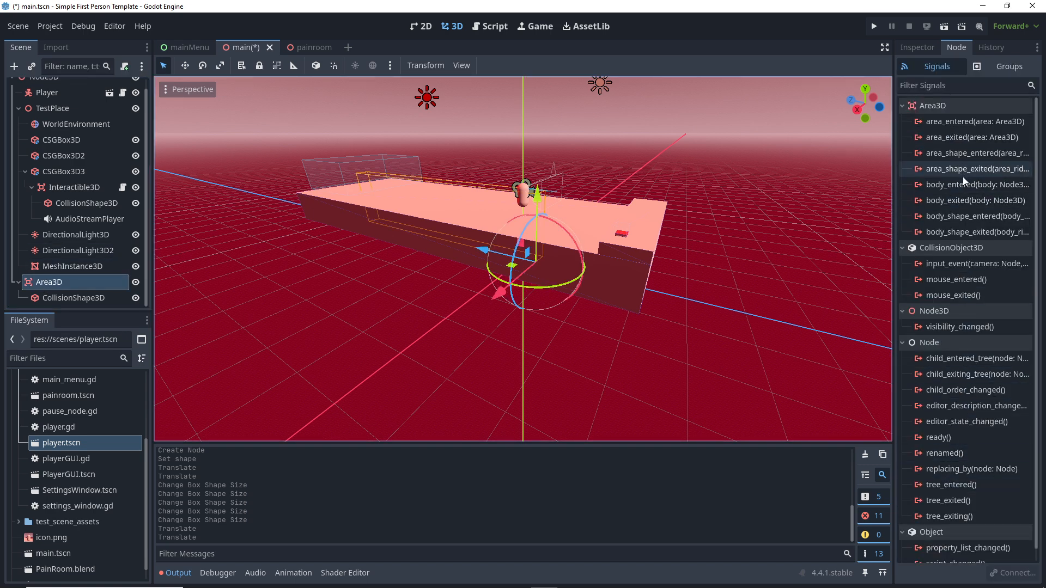
mouse_move(963, 178)
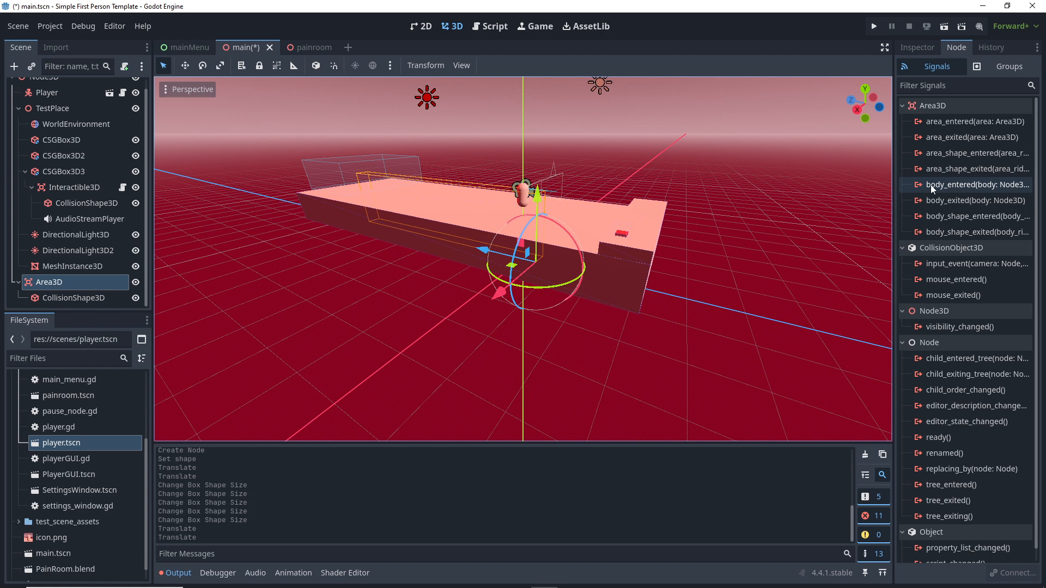
mouse_move(931, 185)
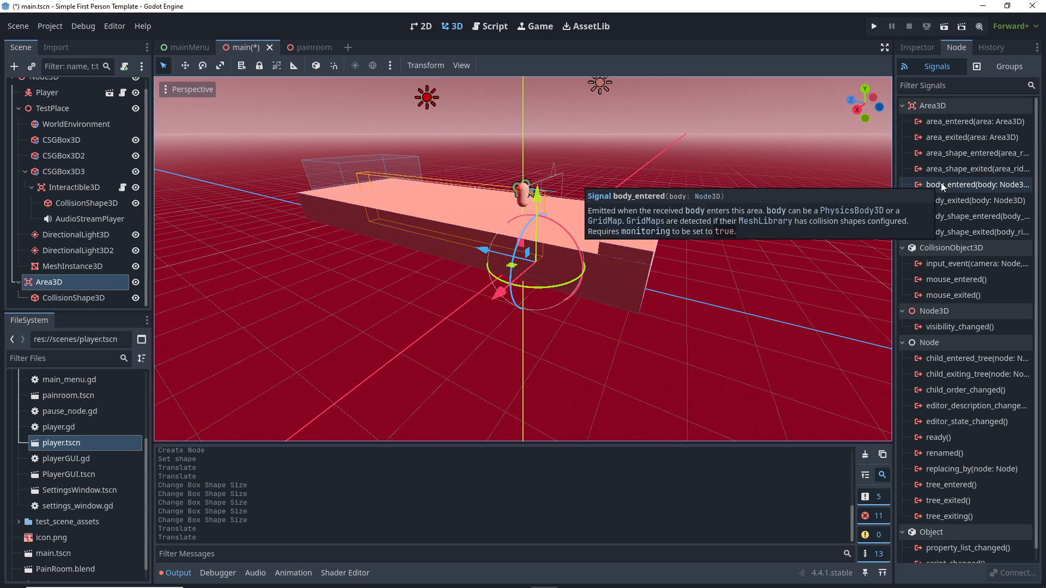
double_click(941, 184)
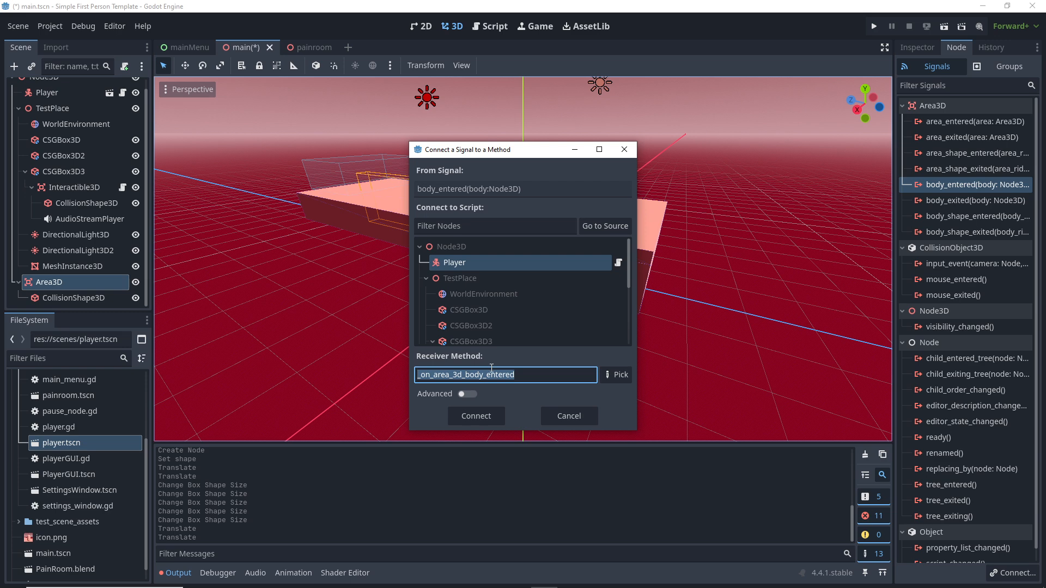
Step: Connect body_entered to the Player's new method and select the placeholder pass line
left_click(479, 417)
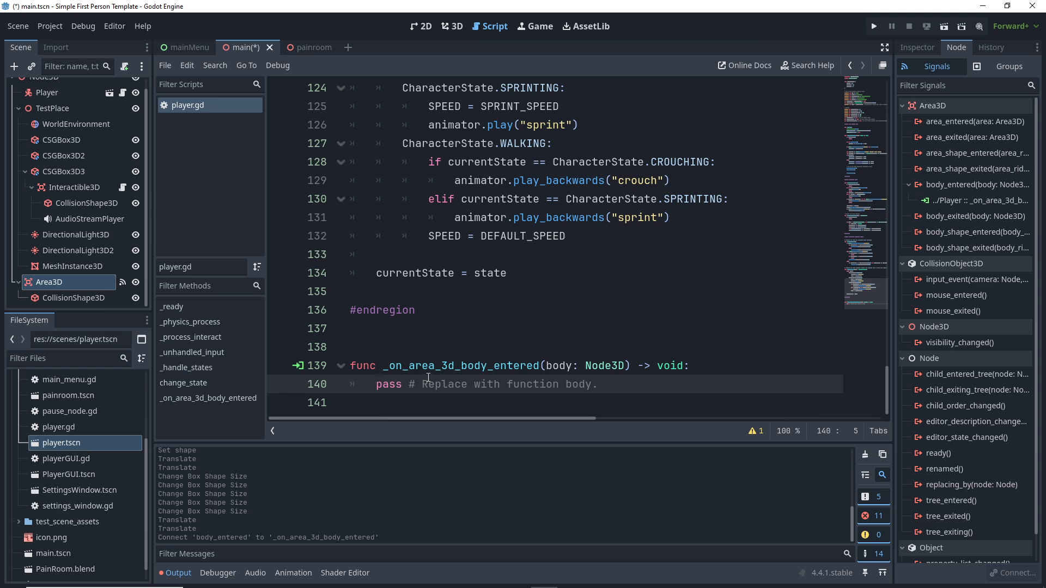
left_click_drag(435, 385, 378, 385)
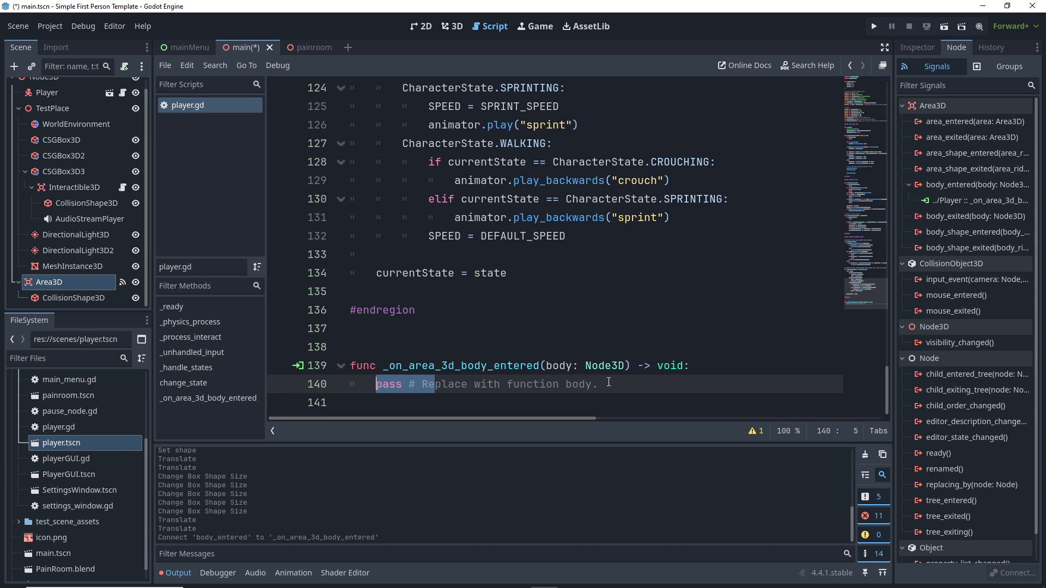
left_click_drag(608, 382, 390, 389)
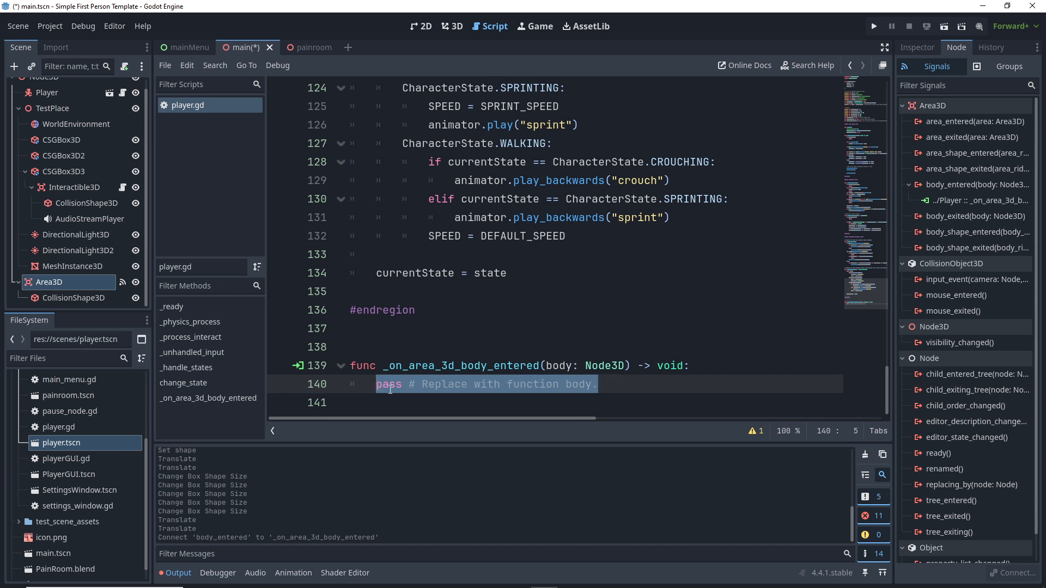
Step: Replace it with get_tree().change_scene_to_file("res://scenes/painroom.tscn") and save the script
type("get_tree")
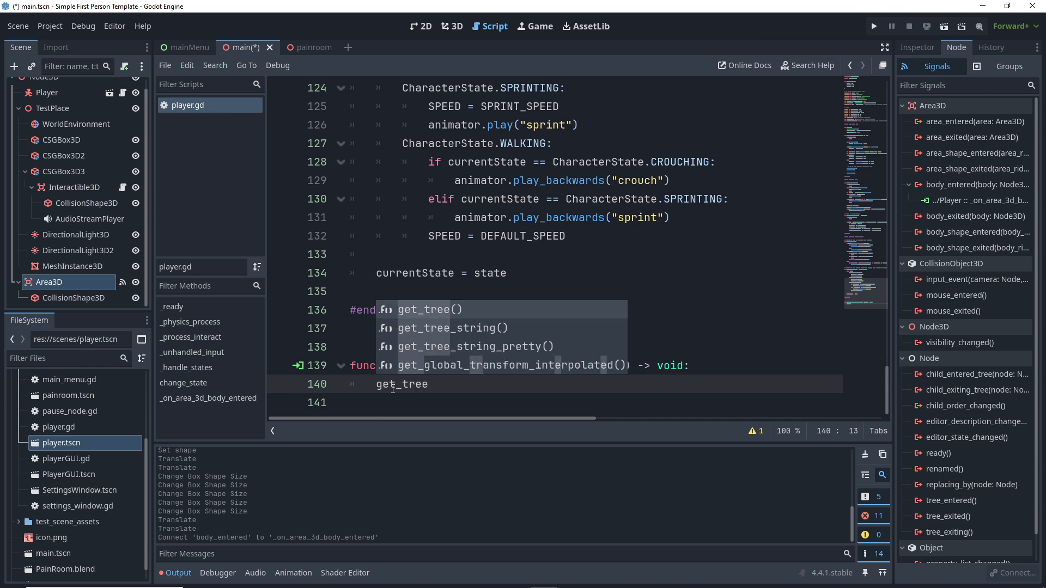
key("Return")
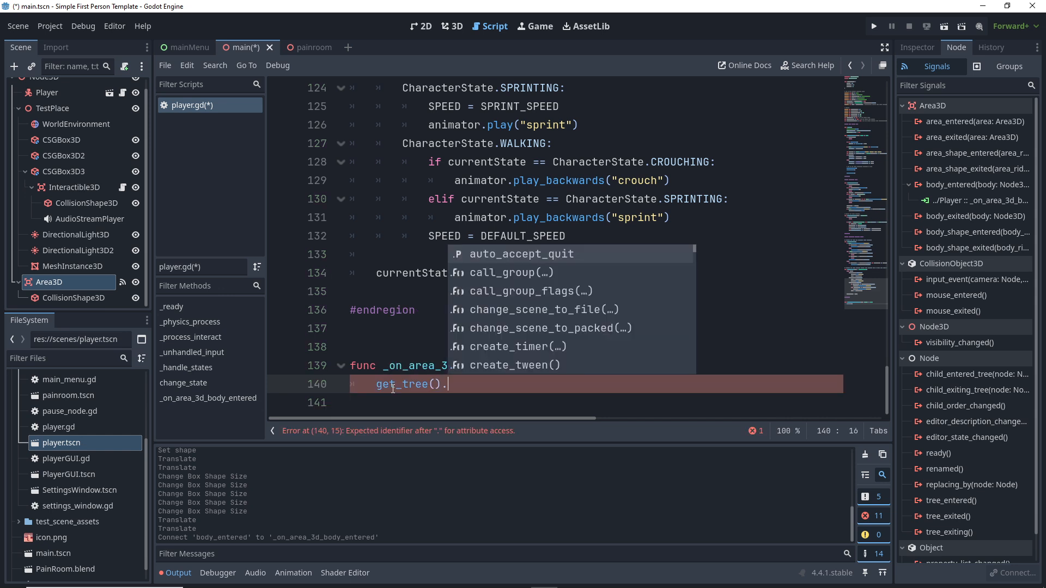
type("change")
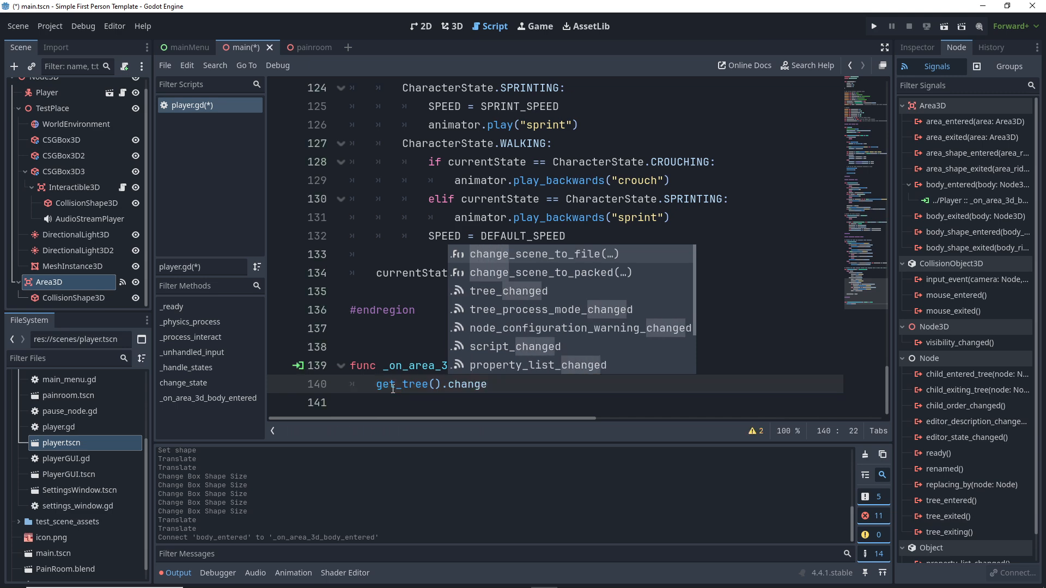
type("_")
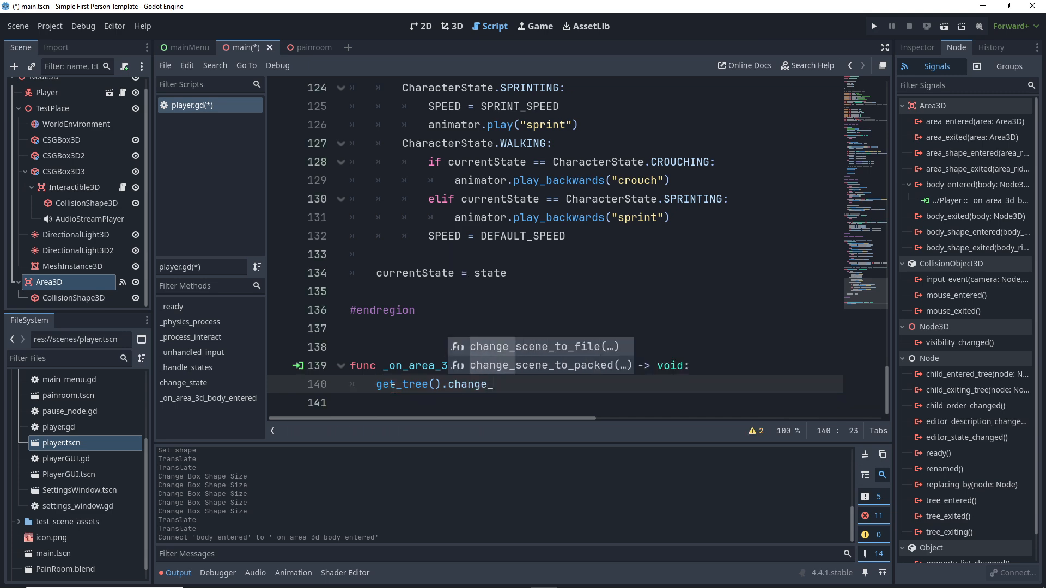
double_click(564, 350)
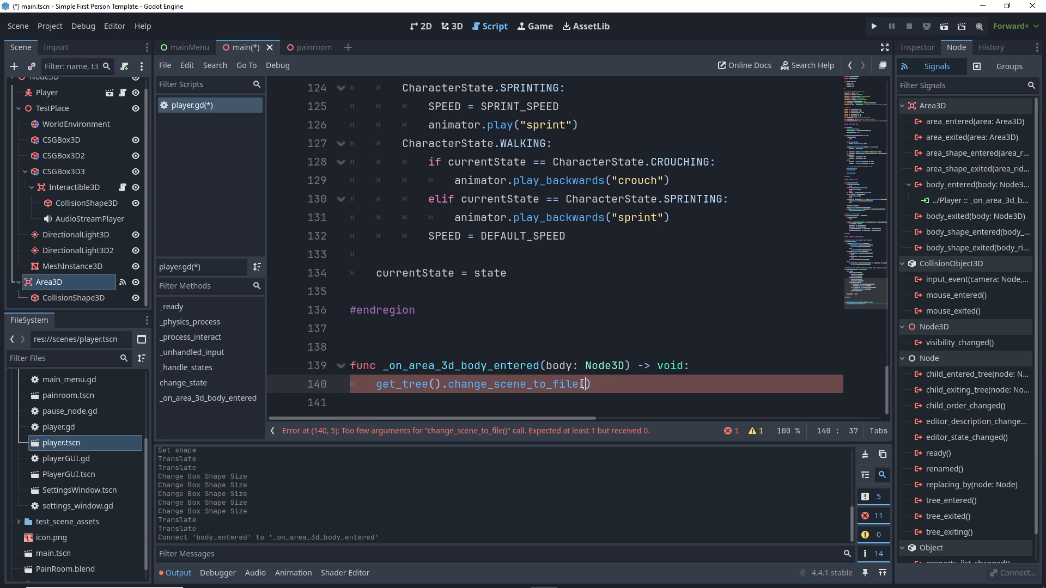
type("\"")
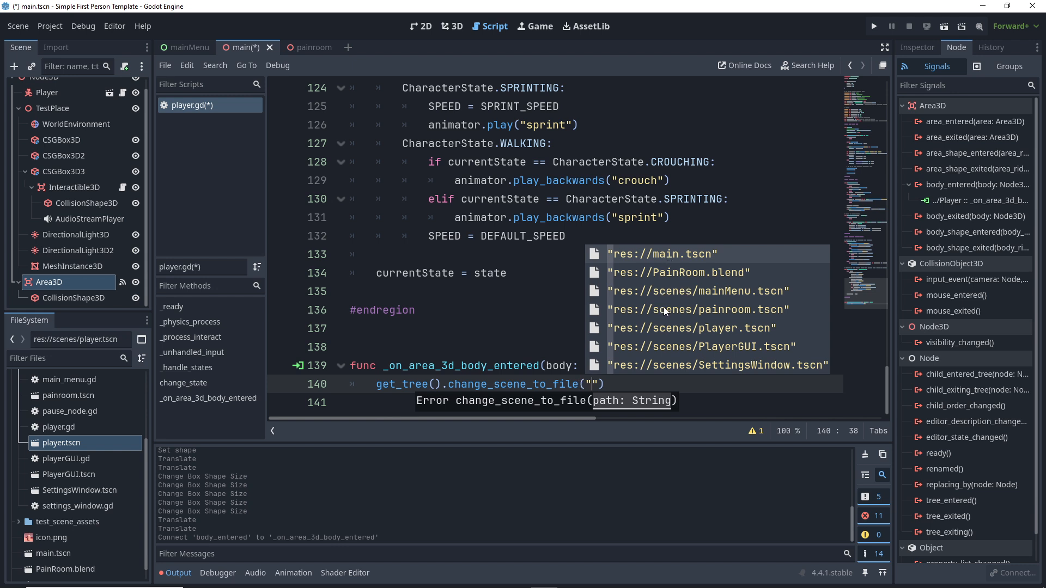
double_click(718, 309)
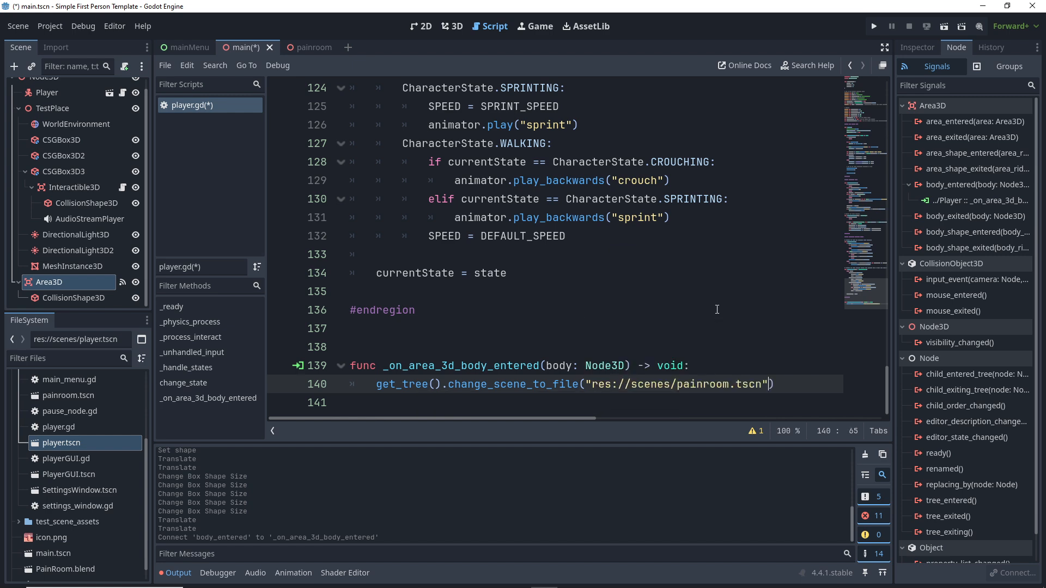
key("ctrl+s")
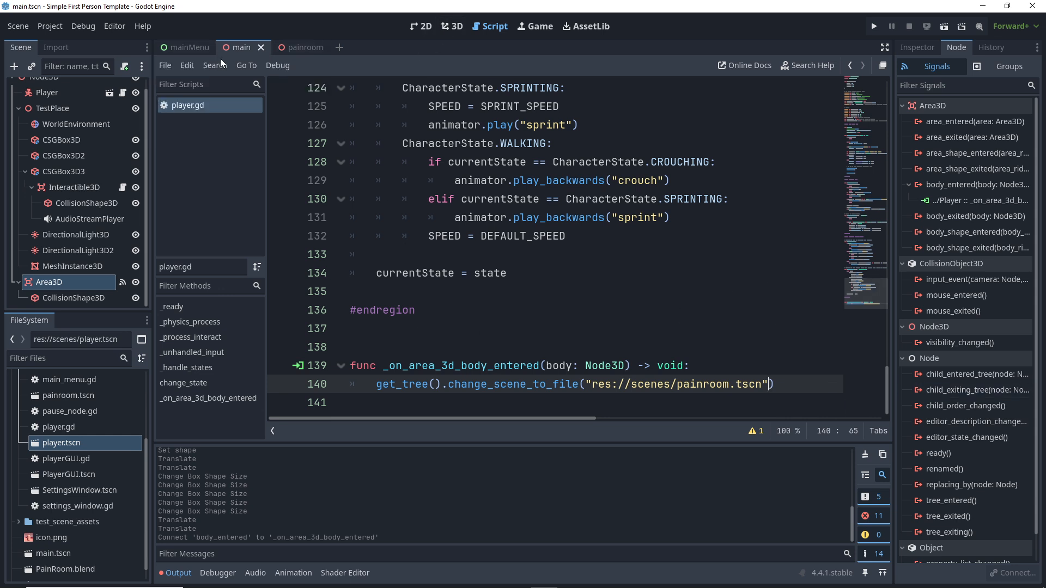
left_click(237, 50)
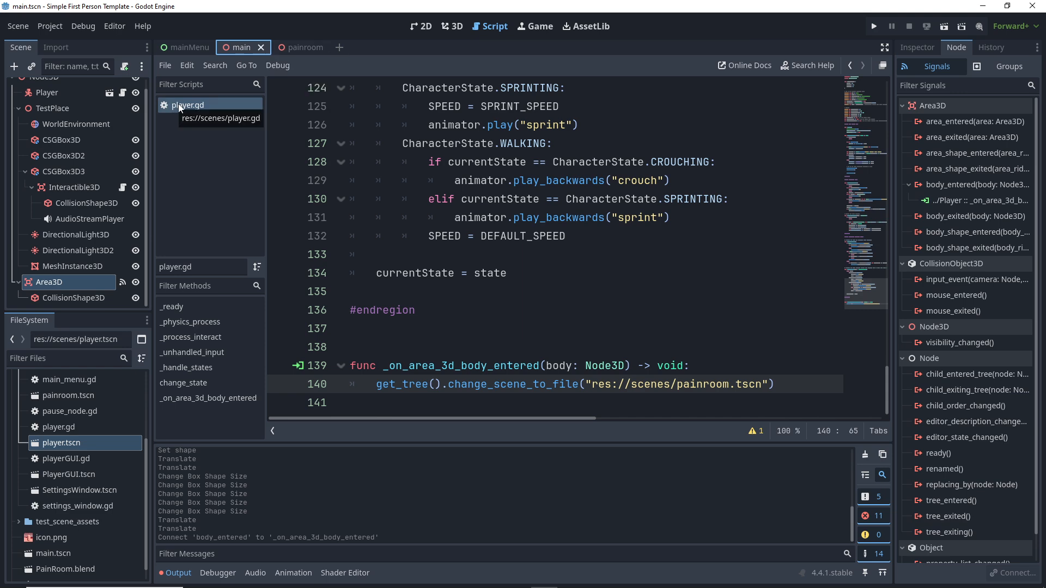
Step: Run the game, press Play, walk forward into the trigger until painroom loads, then close it
left_click(452, 26)
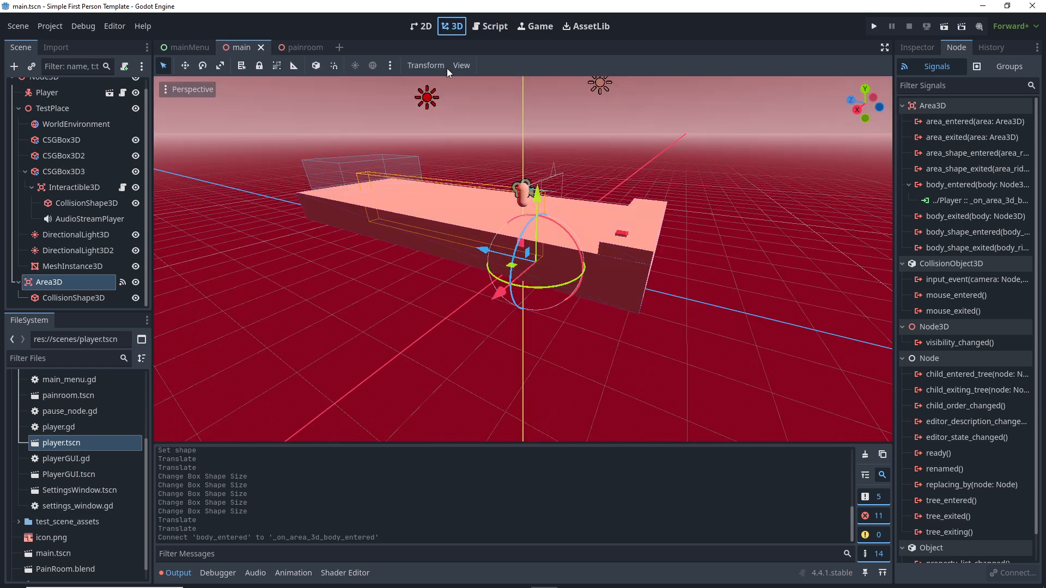
left_click(874, 27)
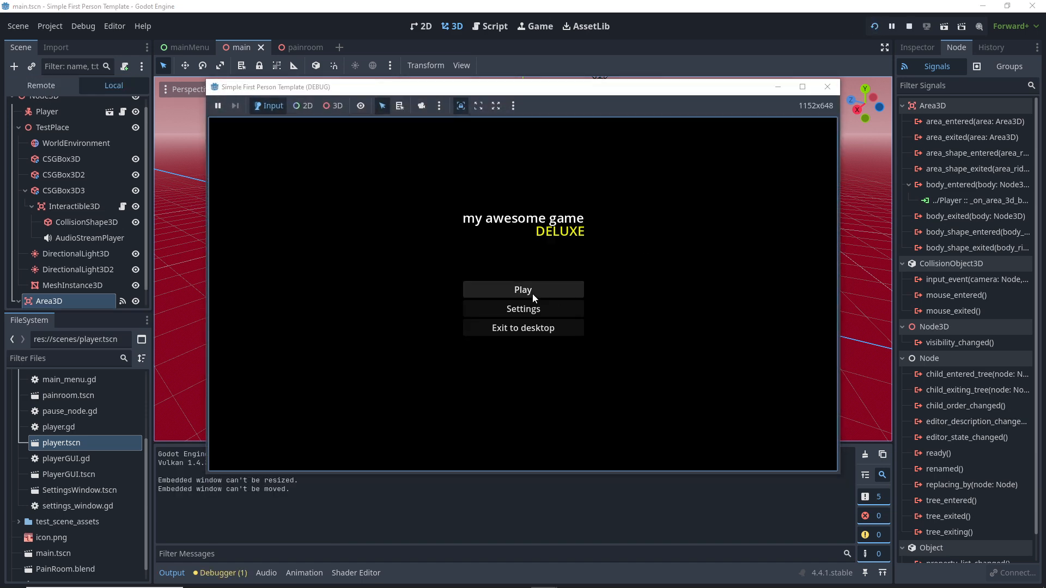
left_click(532, 292)
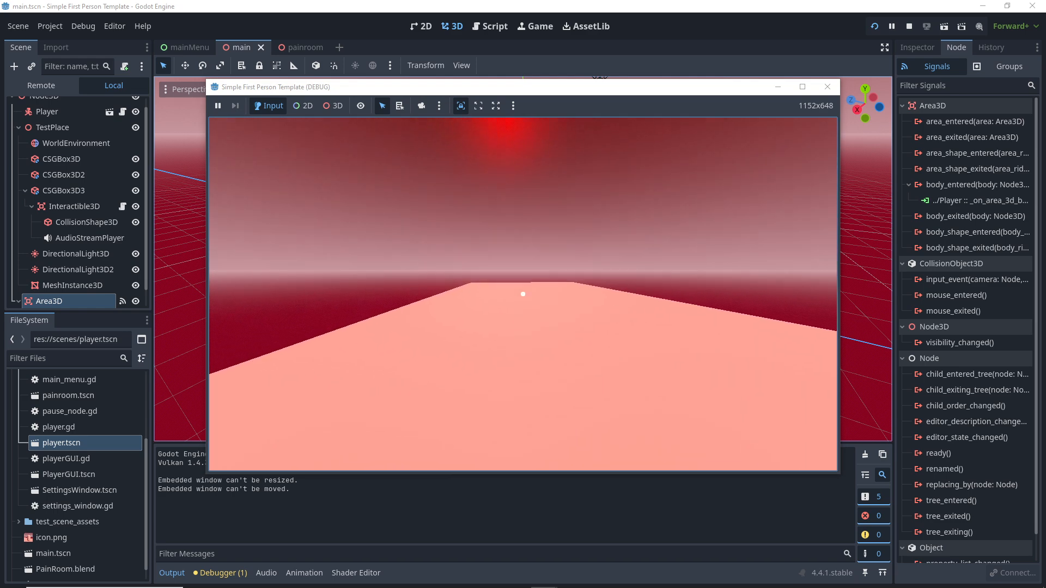
key("w")
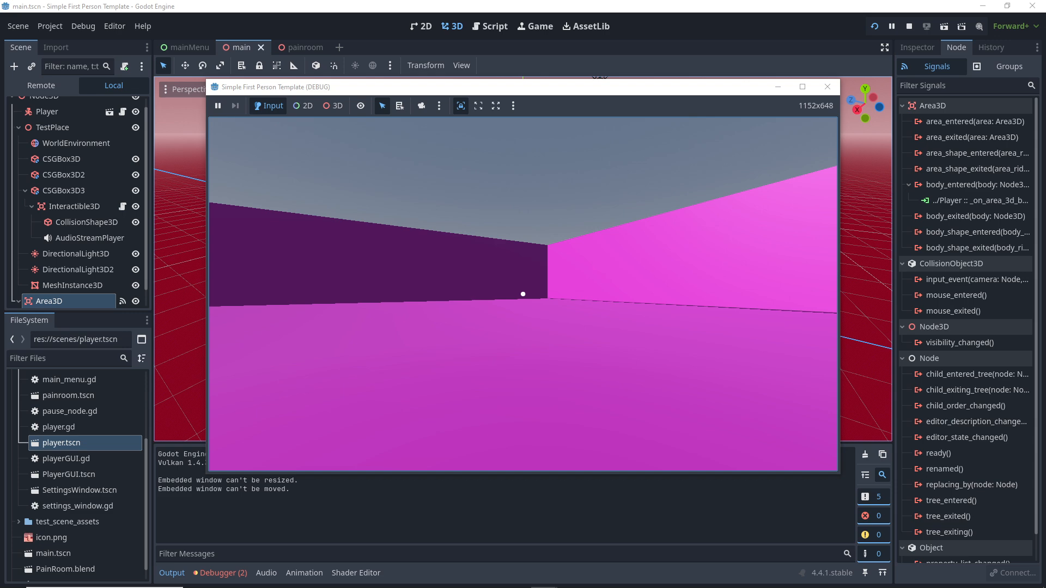
key("Escape")
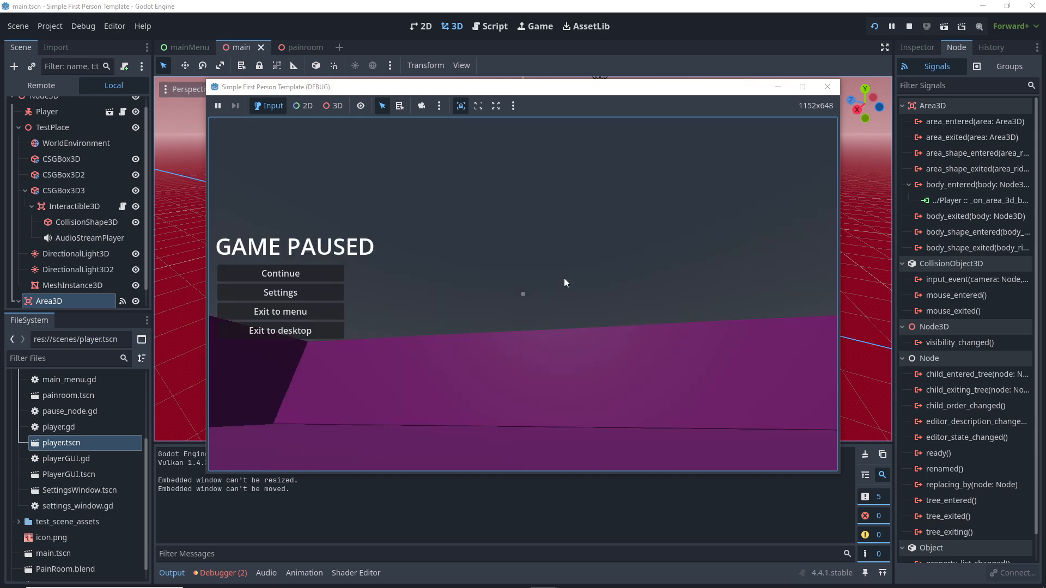
left_click(825, 88)
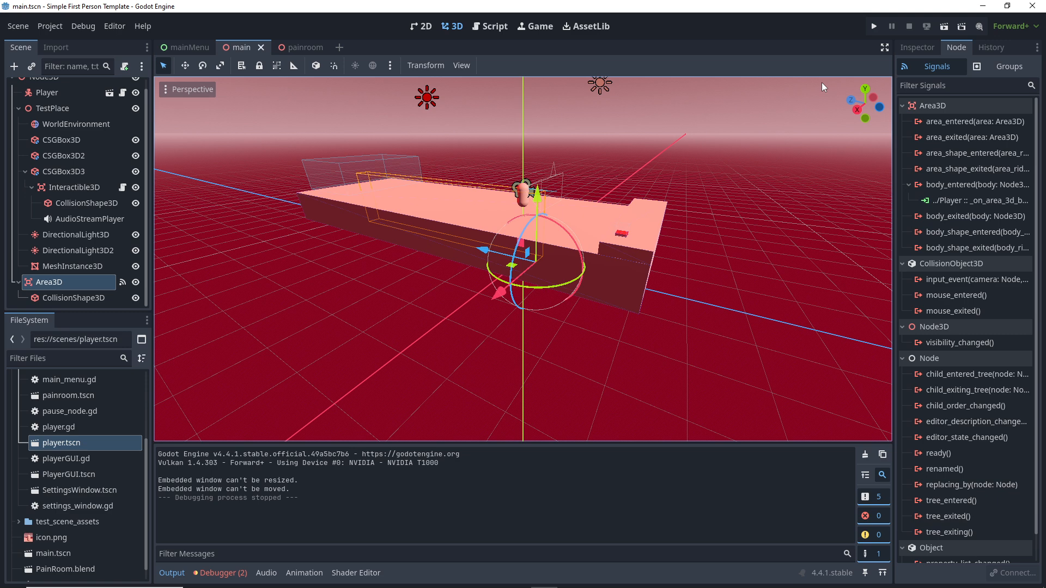
Step: Switch to Blender and start a new General file
key("alt+Tab")
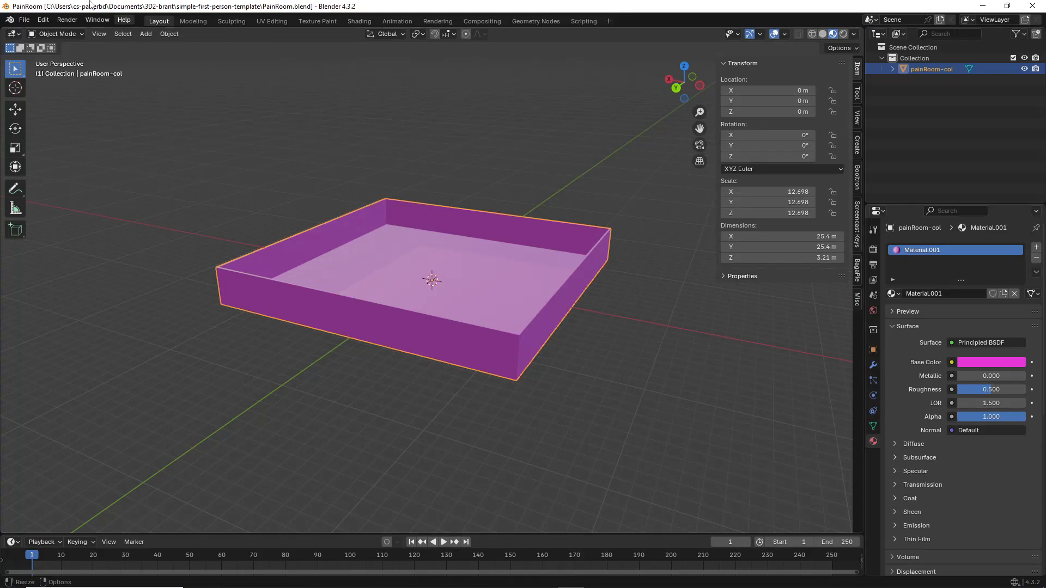
left_click(24, 19)
mouse_move(39, 32)
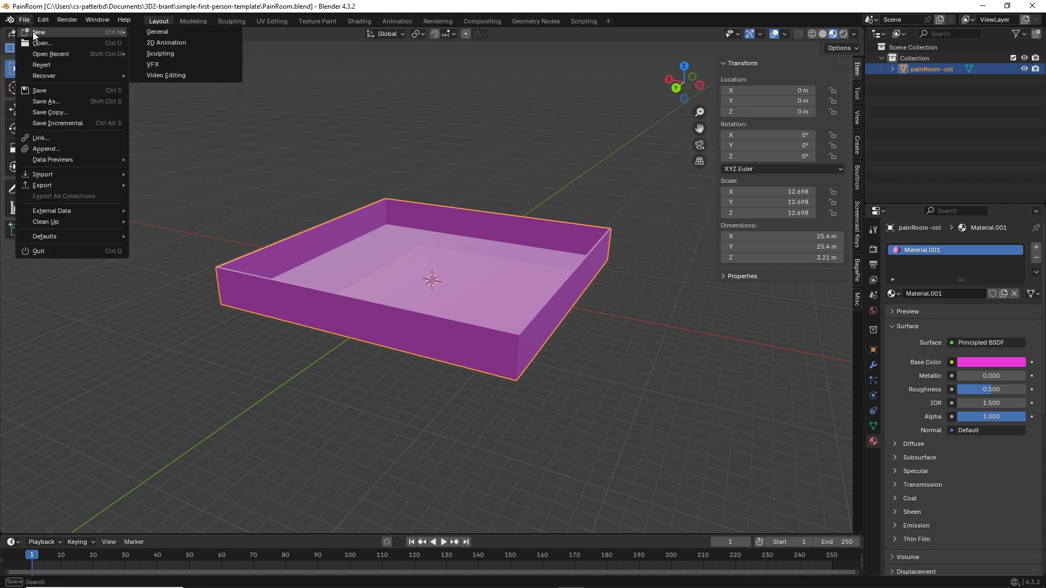
left_click(150, 32)
scroll(416, 275, "up", 2)
scroll(415, 275, "down", 4)
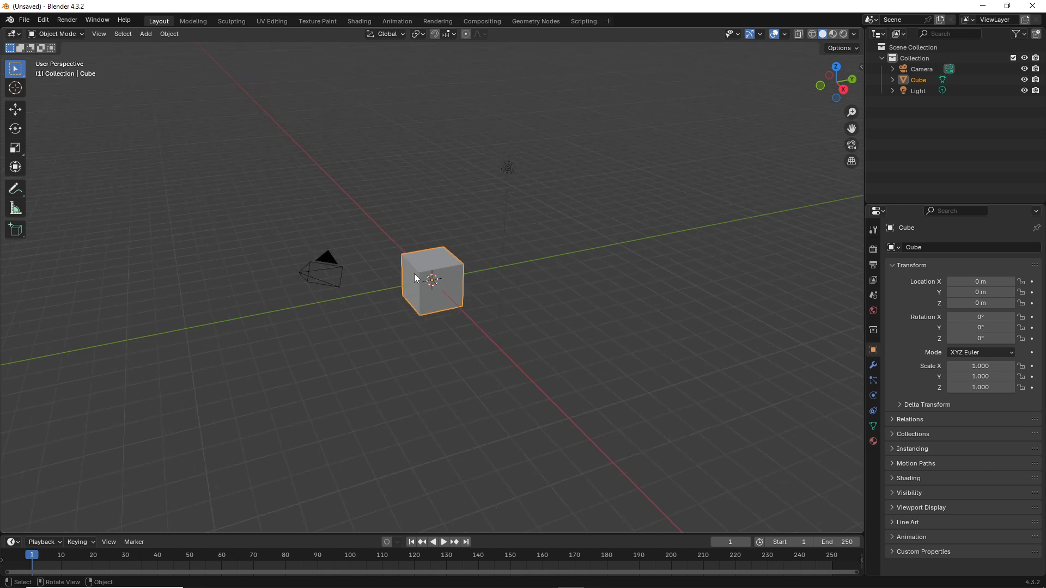
Step: Orbit around the default cube and select its top face in face mode
middle_click_drag(415, 275, 448, 272)
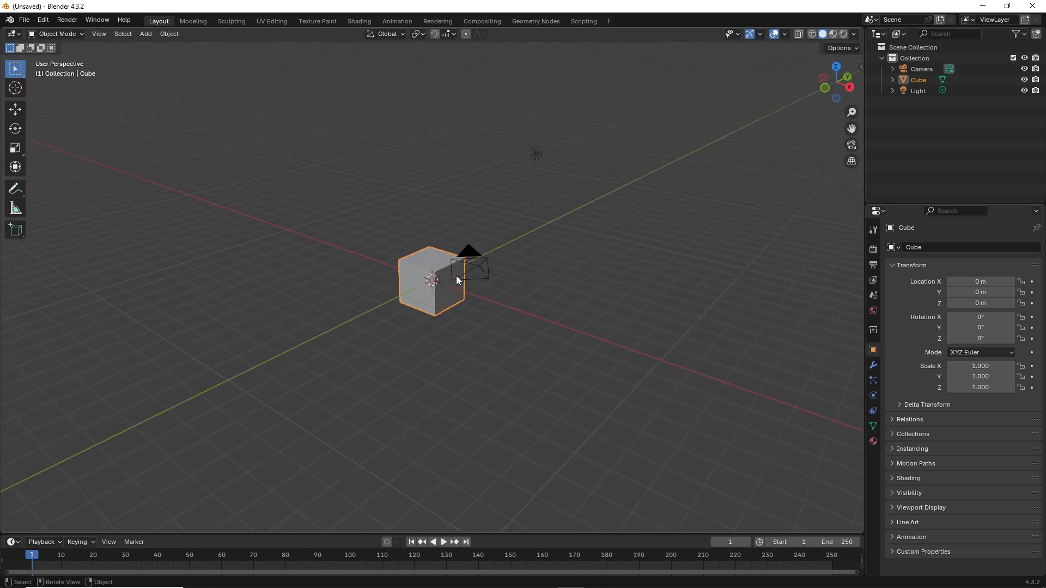
scroll(458, 276, "down", 2)
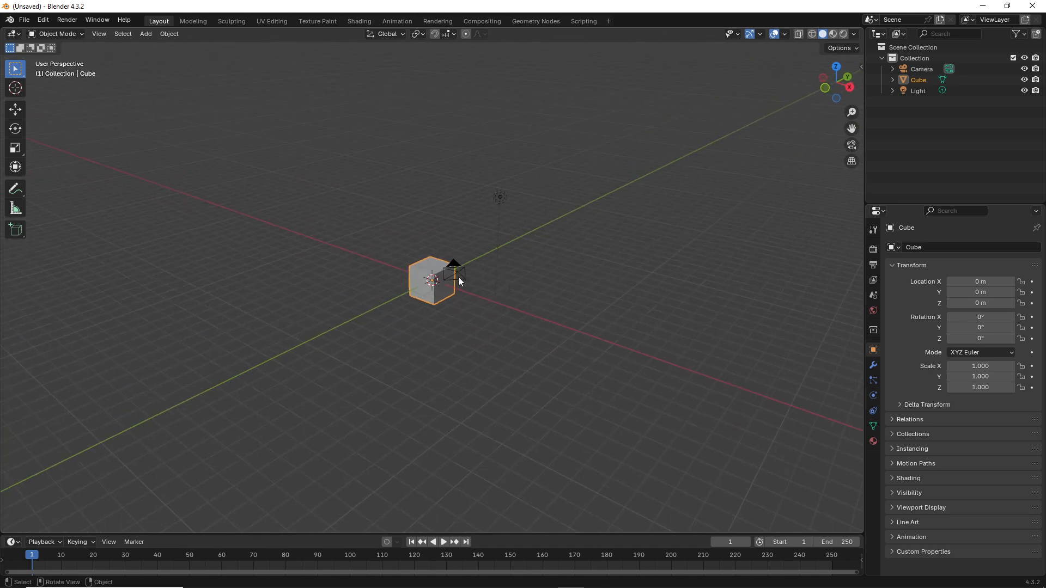
scroll(459, 279, "up", 1)
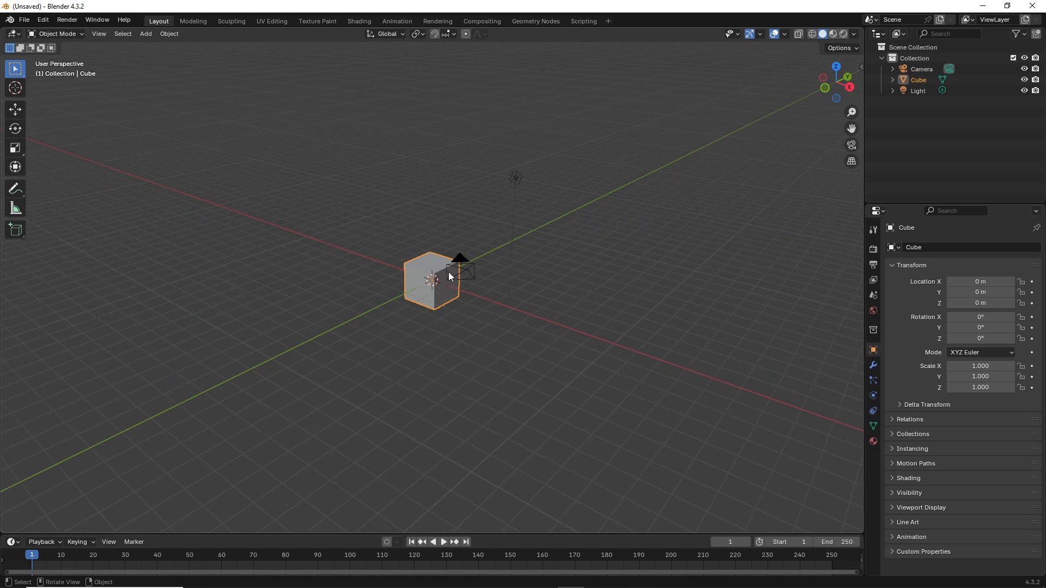
middle_click_drag(451, 268, 465, 280)
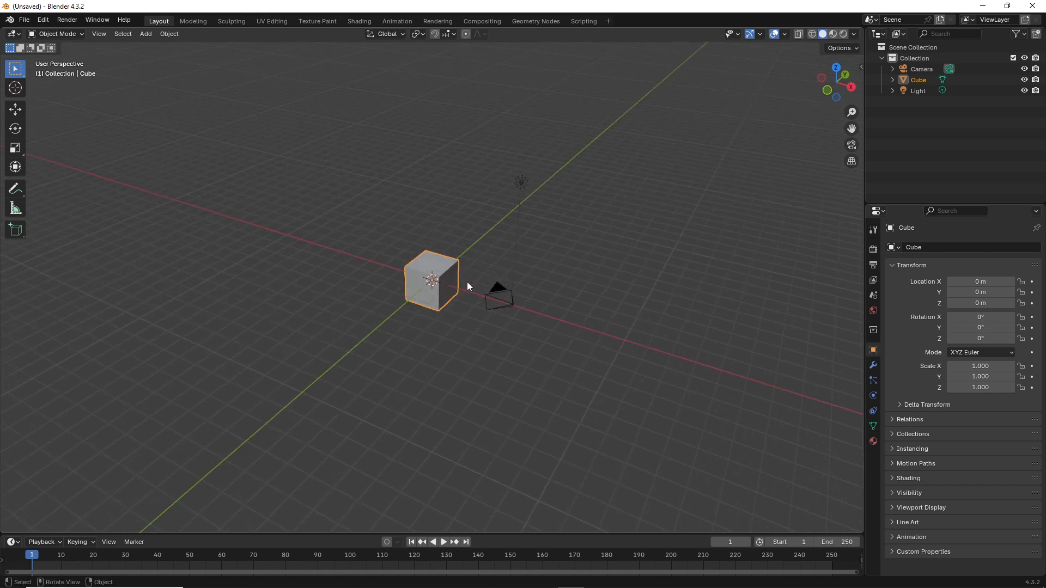
scroll(466, 283, "up", 1)
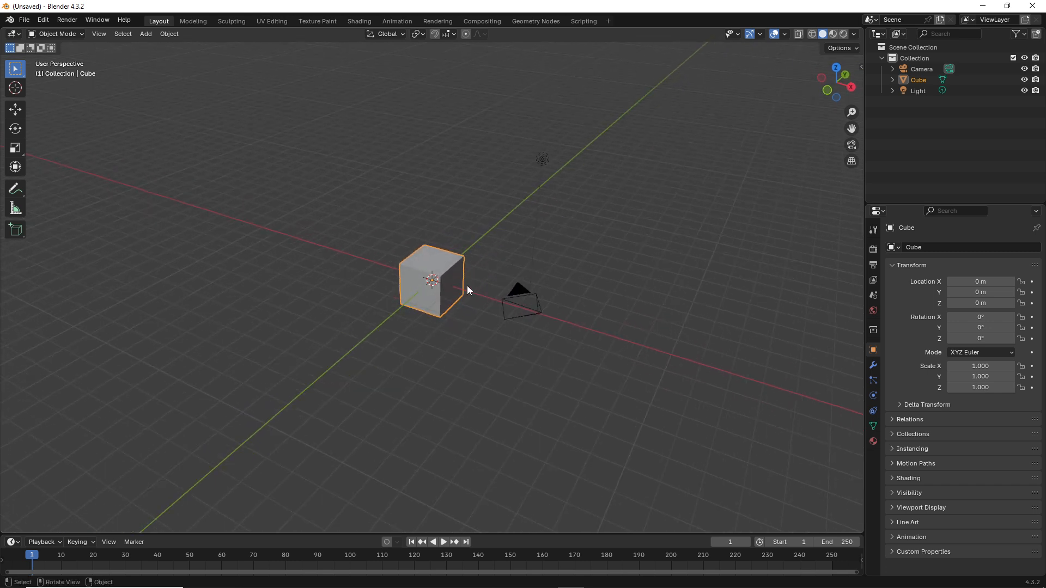
middle_click_drag(469, 280, 452, 275)
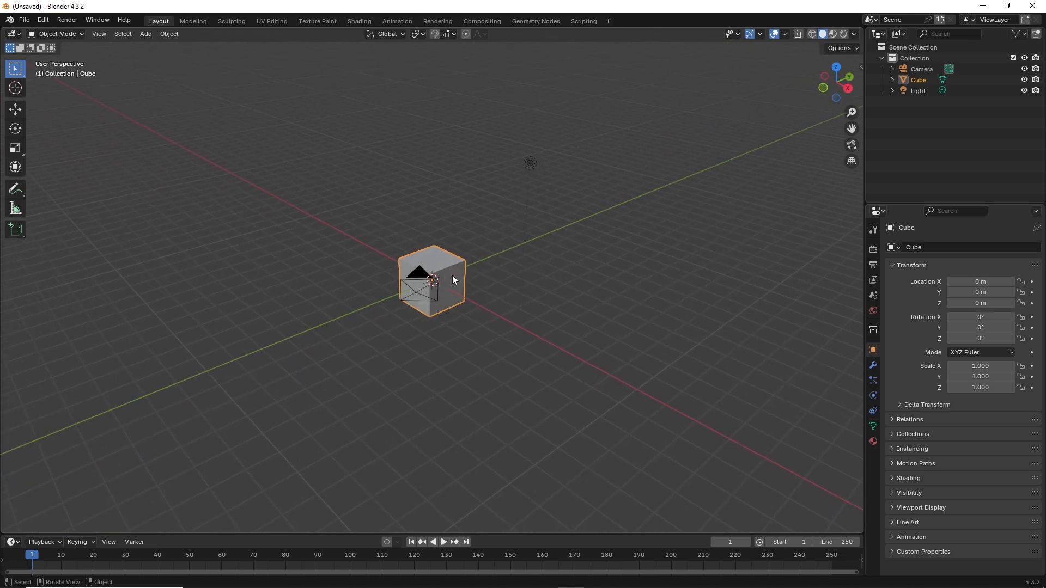
key("Tab")
scroll(455, 274, "up", 2)
key("3")
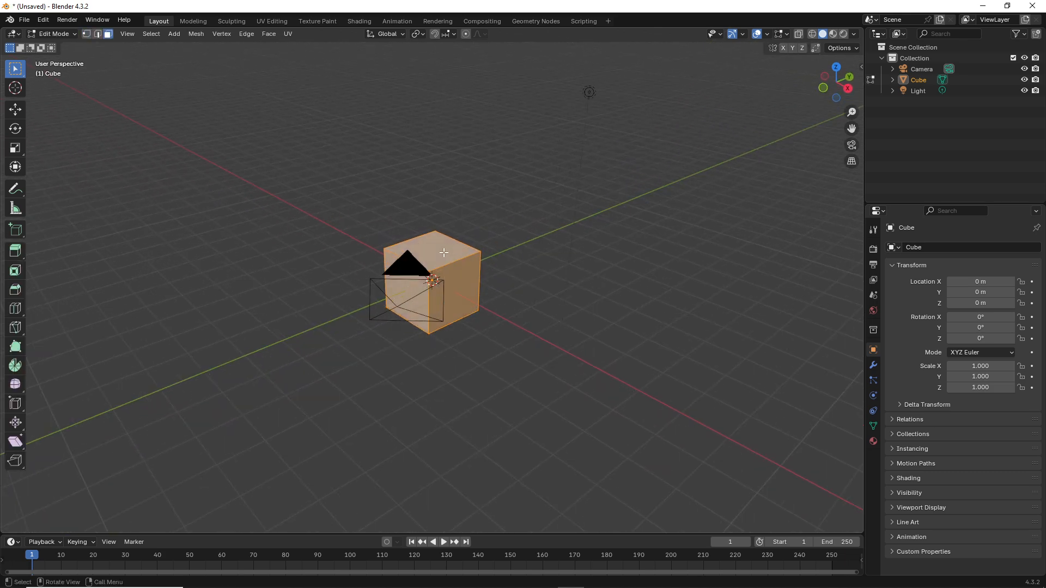
left_click(437, 252)
middle_click_drag(437, 251, 407, 241)
key("Tab")
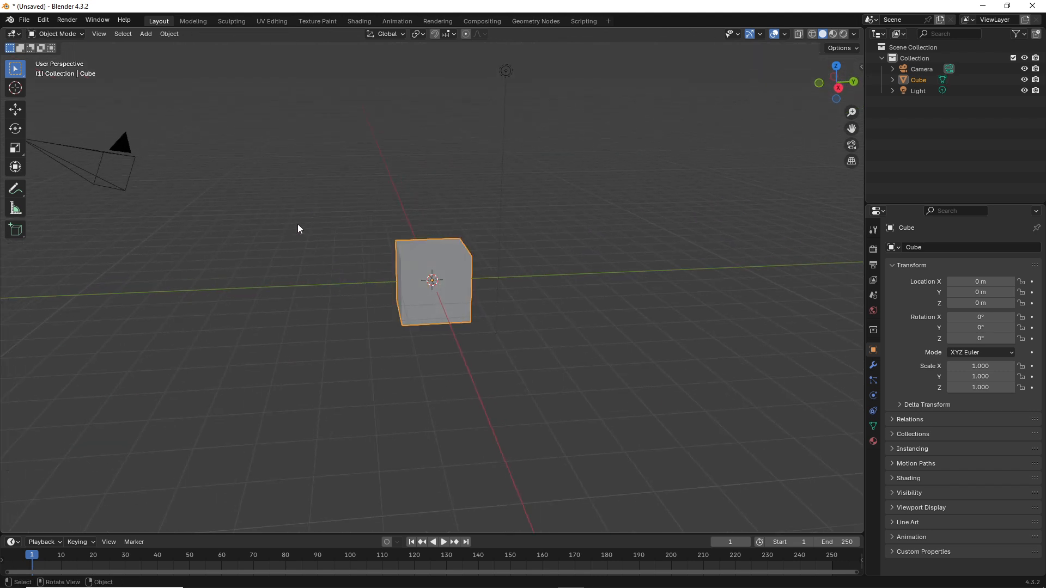
Step: Delete the camera and the light, leaving only the default cube selected
left_click(102, 165)
key("x")
left_click(103, 162)
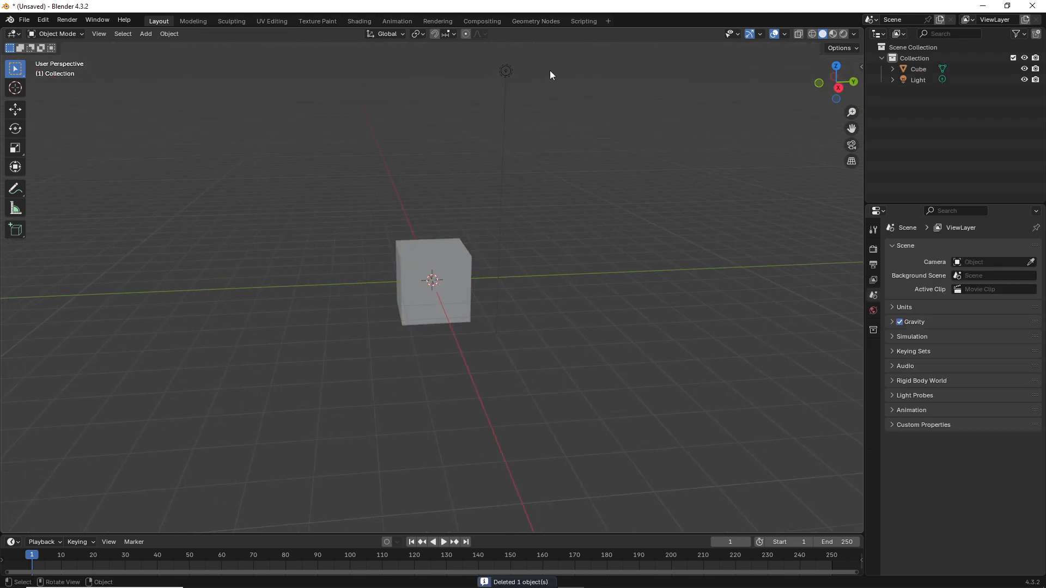
left_click(507, 72)
key("Delete")
left_click(452, 253)
middle_click_drag(452, 253, 518, 269)
key("Tab")
scroll(453, 258, "up", 2)
Step: Extrude the cube's top face upward five times into a tall six-segment column
middle_click_drag(451, 252, 419, 327)
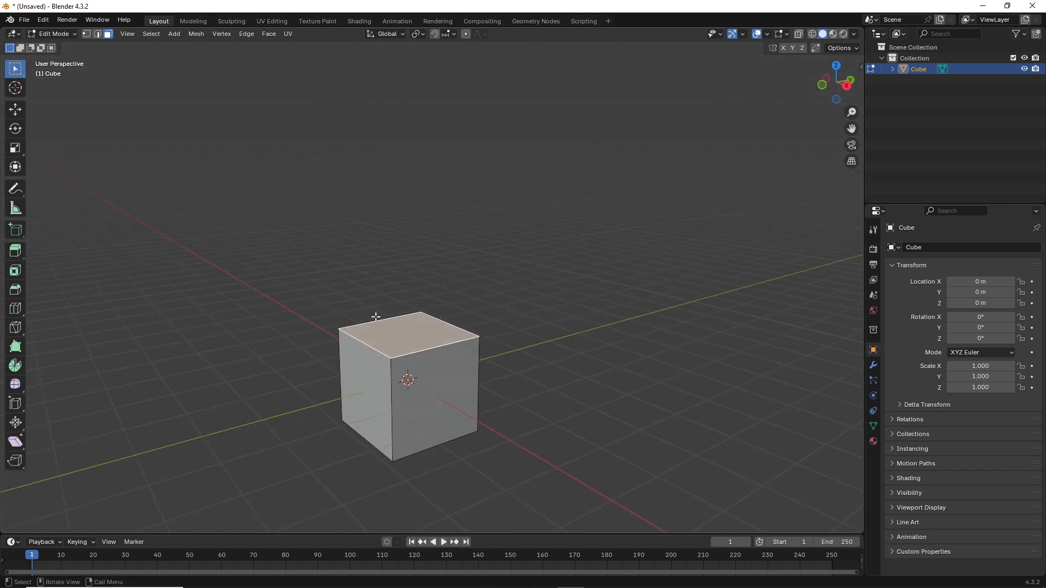
middle_click_drag(424, 313, 425, 315)
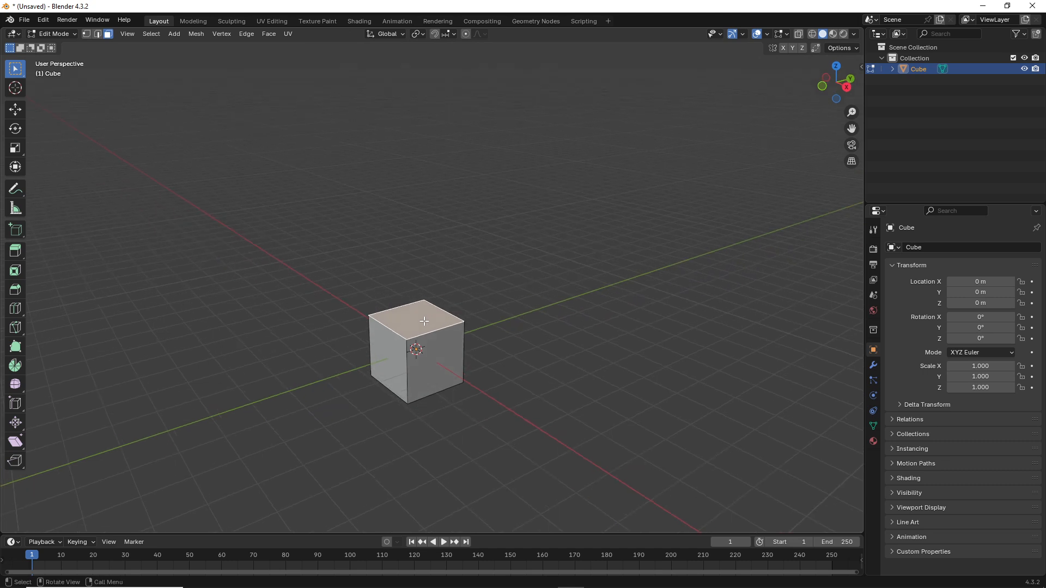
key("e")
left_click(424, 277)
key("e")
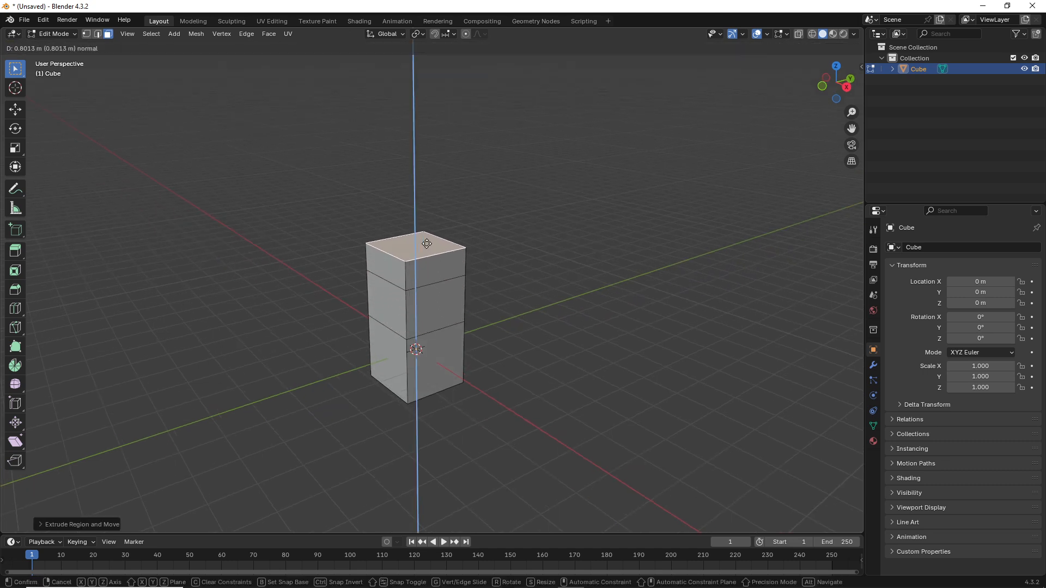
left_click(427, 223)
key("e")
left_click(431, 166)
key("e")
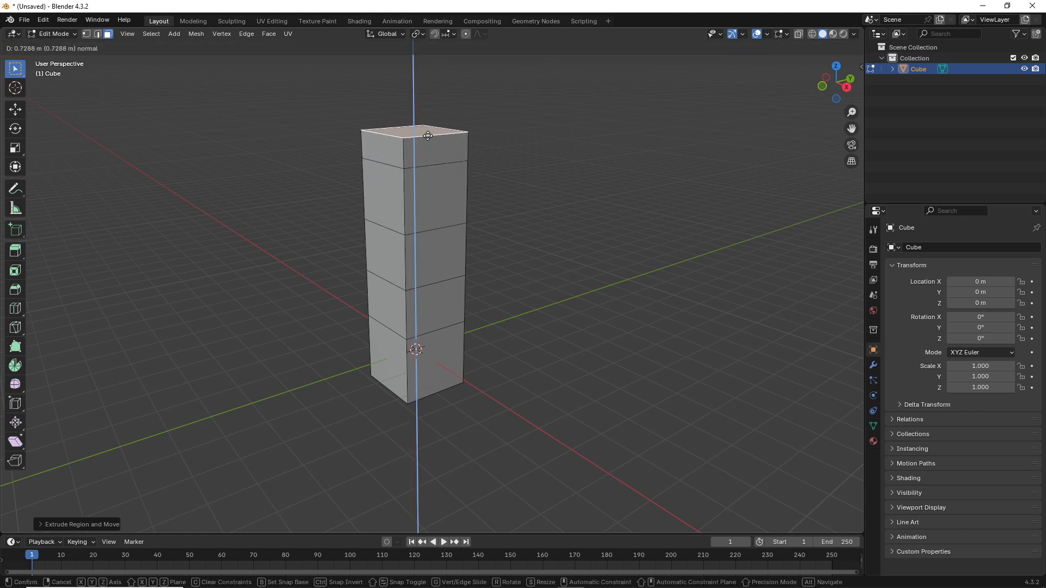
left_click(428, 109)
scroll(430, 113, "down", 2)
key("e")
left_click(442, 75)
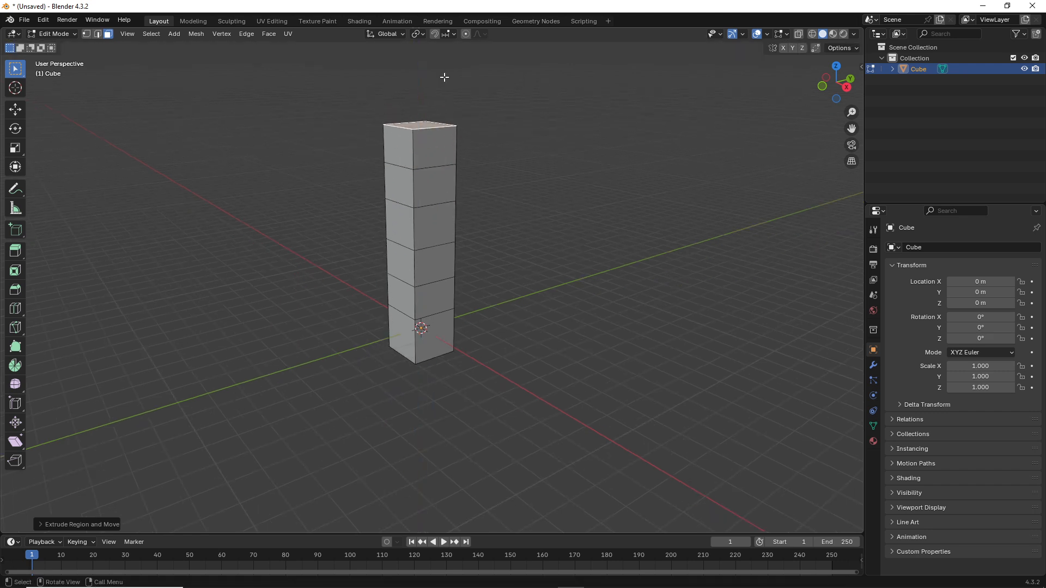
key("Tab")
Step: Add a Subdivision Surface modifier with viewport and render levels set to 3
middle_click_drag(417, 216, 436, 224)
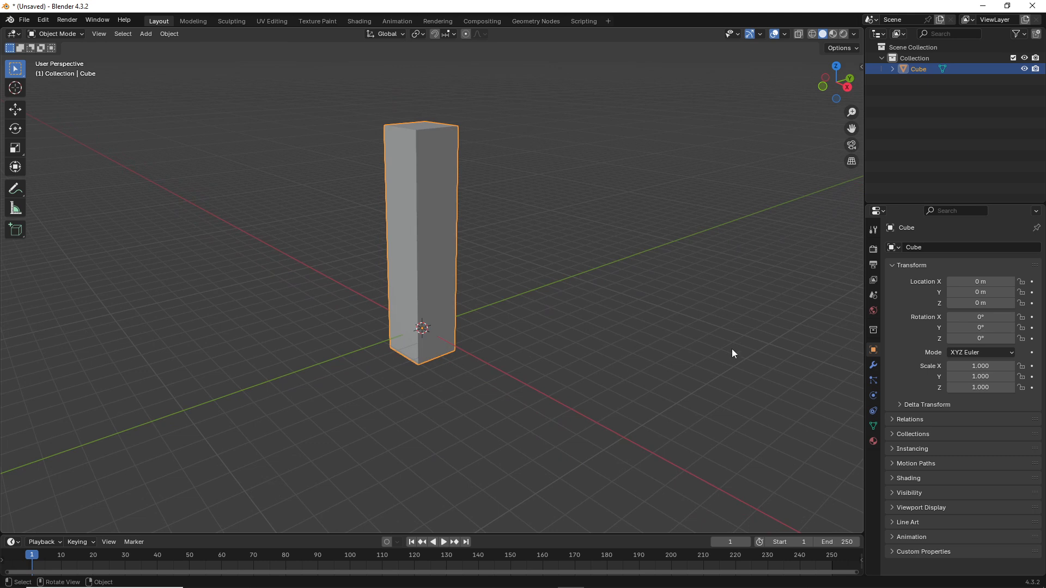
left_click(874, 365)
left_click(926, 248)
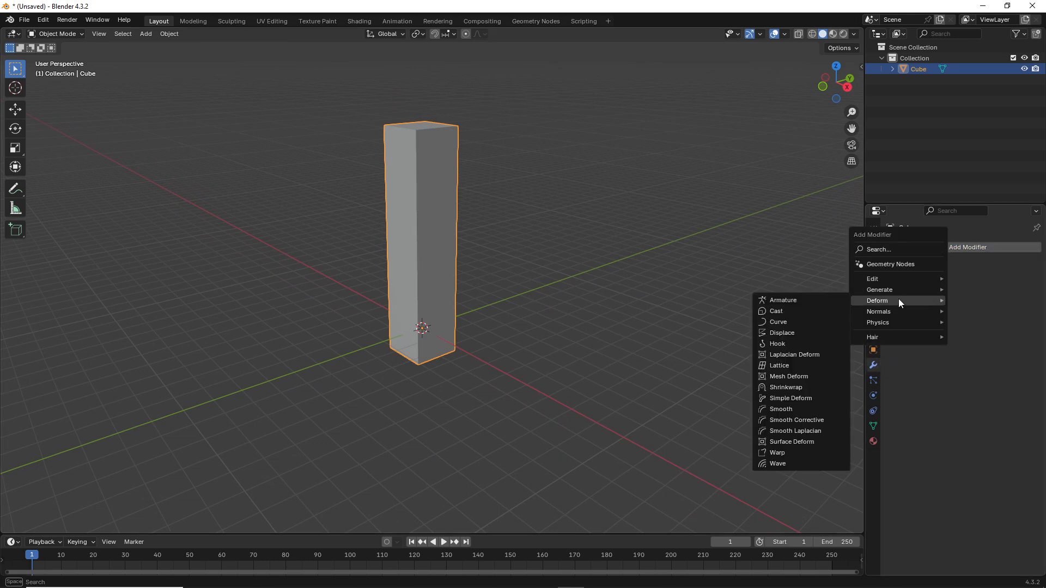
key("Escape")
left_click(910, 246)
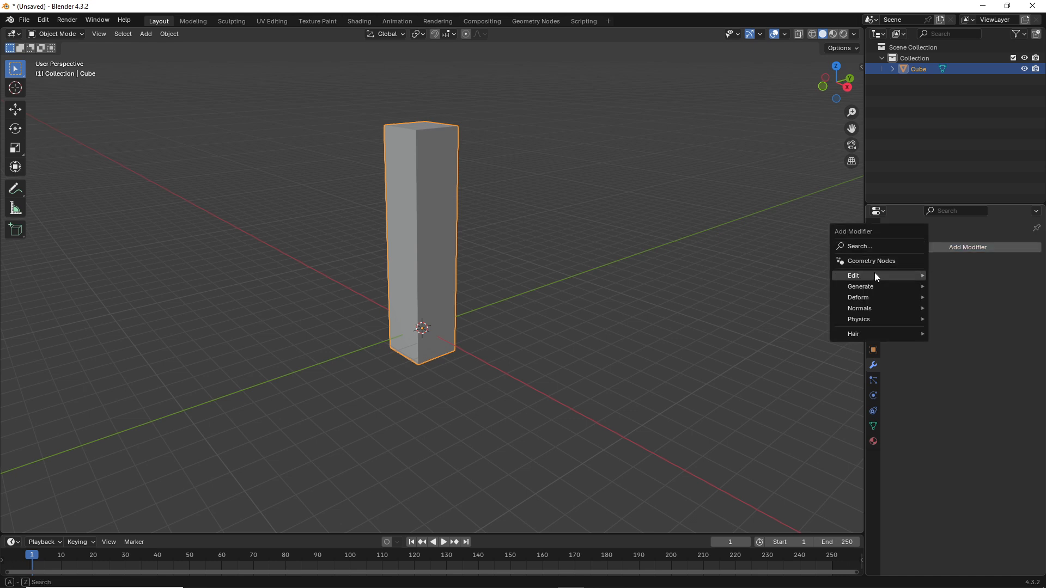
mouse_move(874, 275)
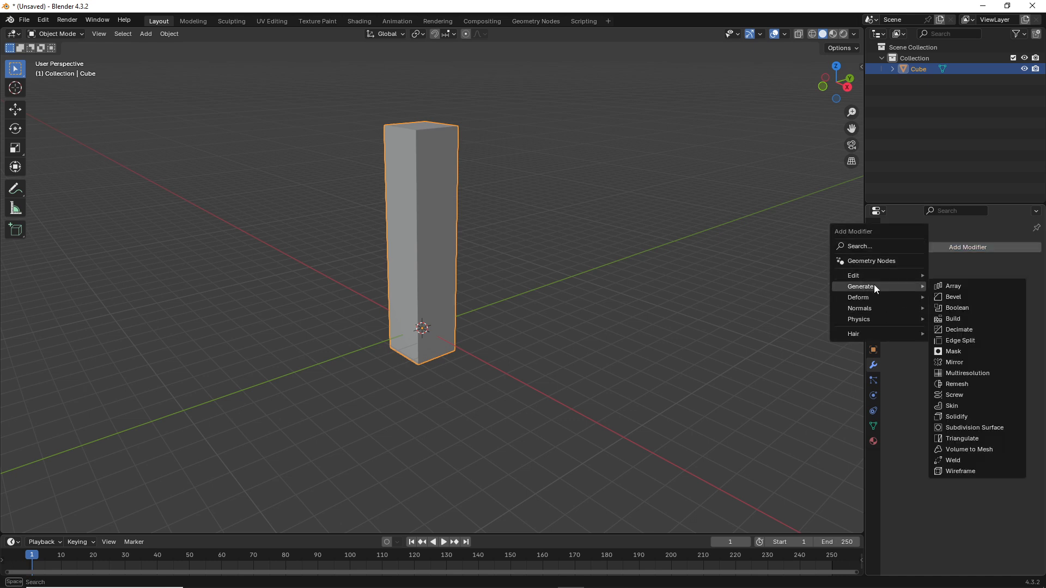
left_click(976, 428)
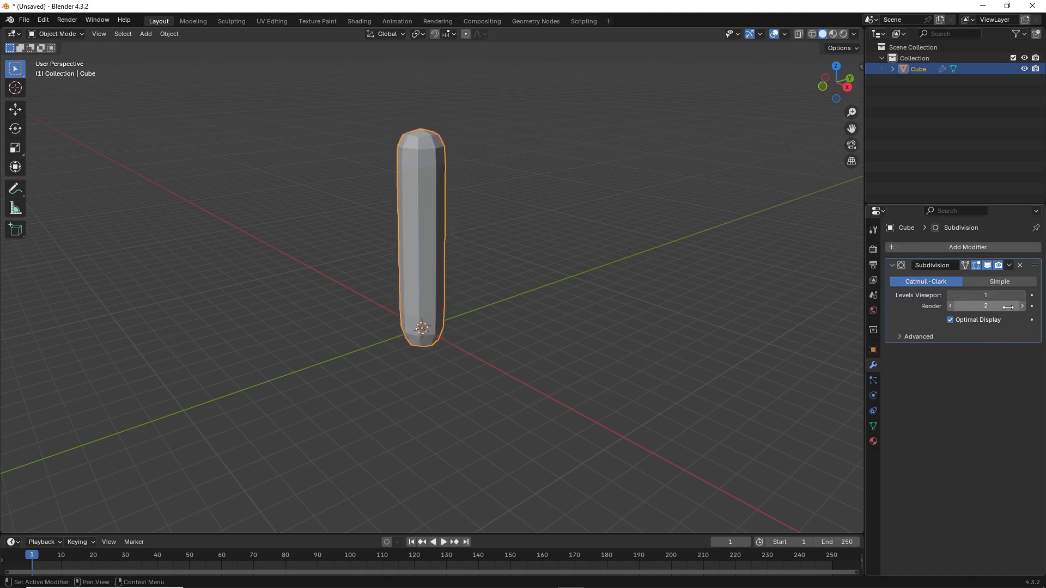
left_click(1022, 295)
left_click(1022, 296)
left_click(1023, 306)
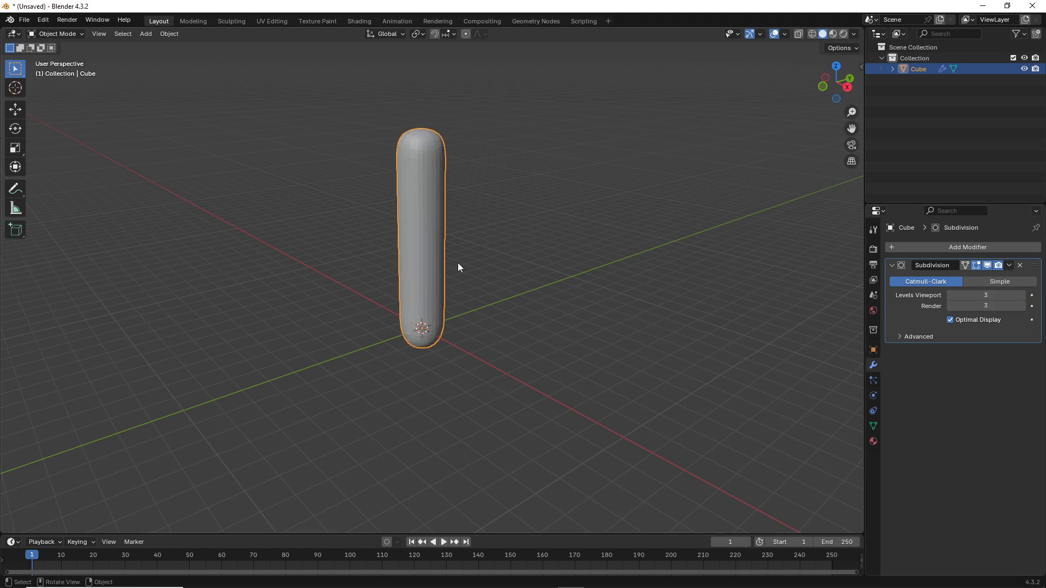
Step: Shade the capsule smooth
middle_click_drag(458, 263, 381, 223)
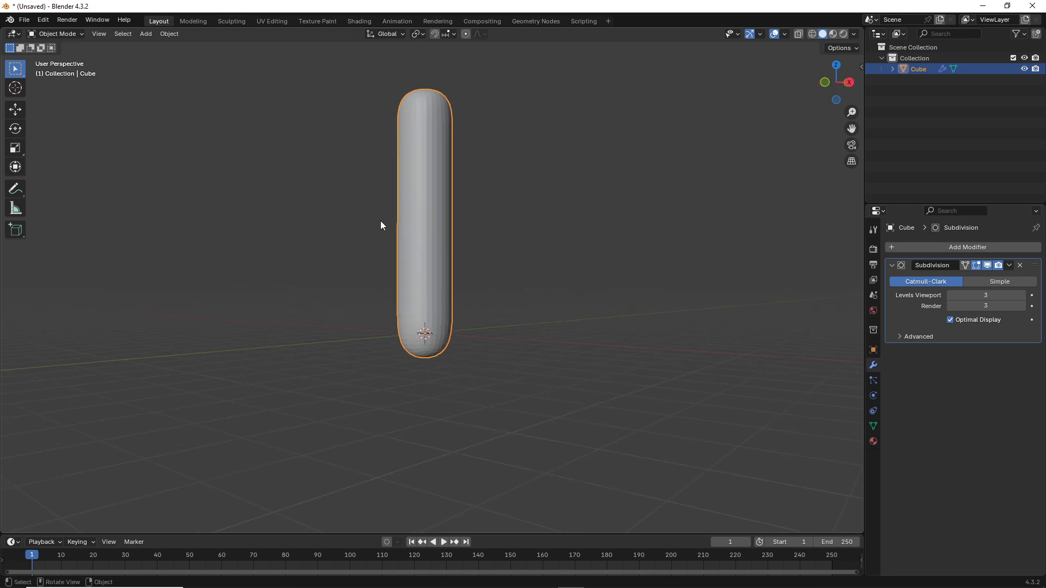
right_click(407, 220)
left_click(405, 220)
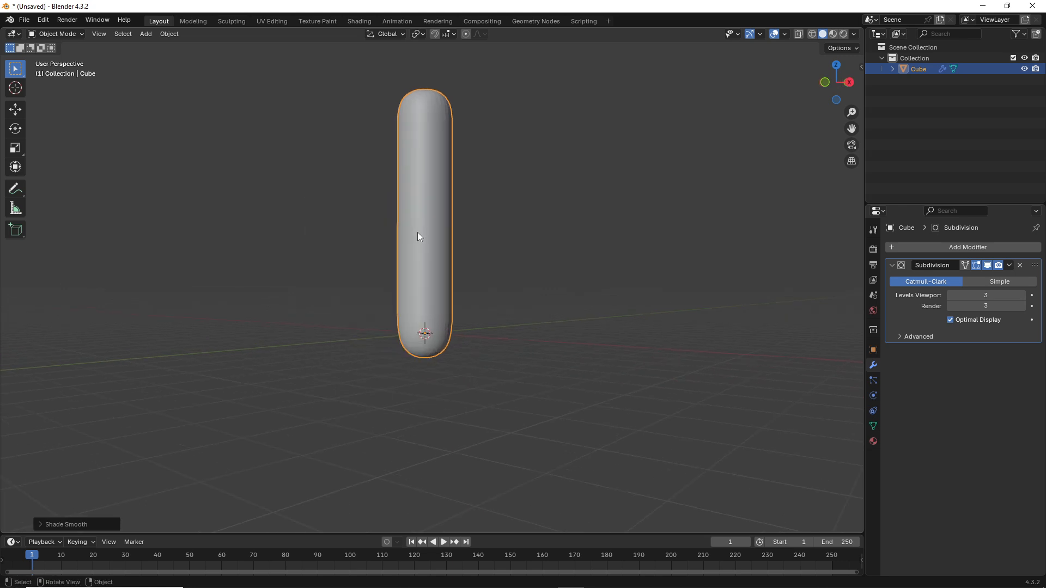
key("shift+a")
mouse_move(417, 232)
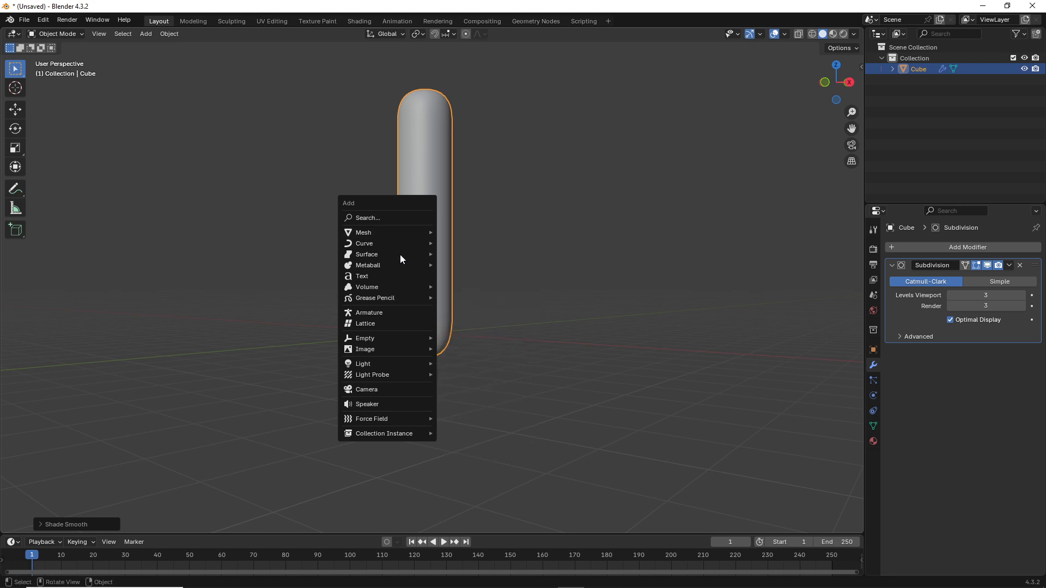
Step: Add an armature at the capsule's base and briefly X-ray the view to locate it
left_click(391, 313)
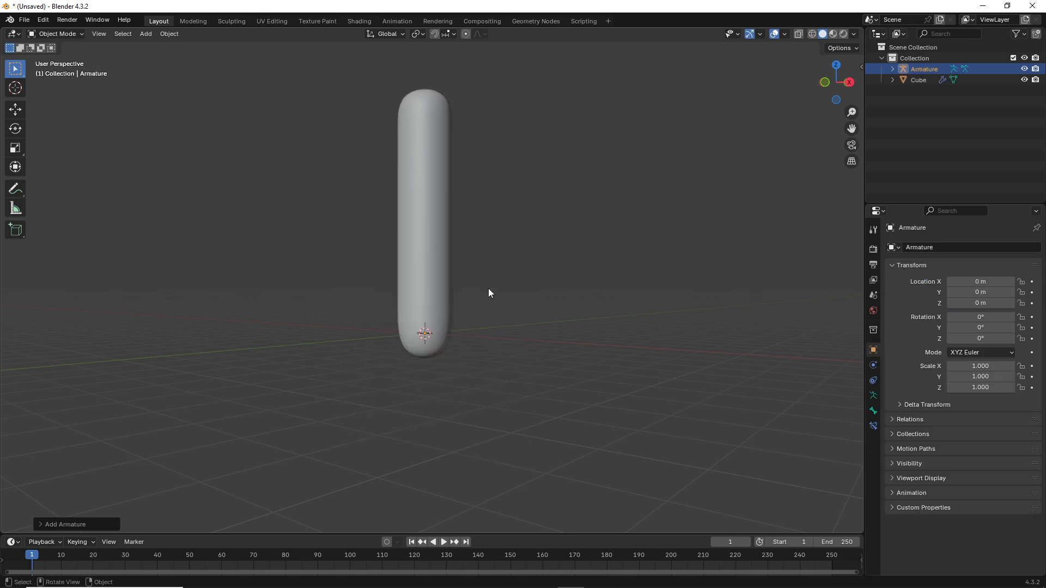
left_click(812, 34)
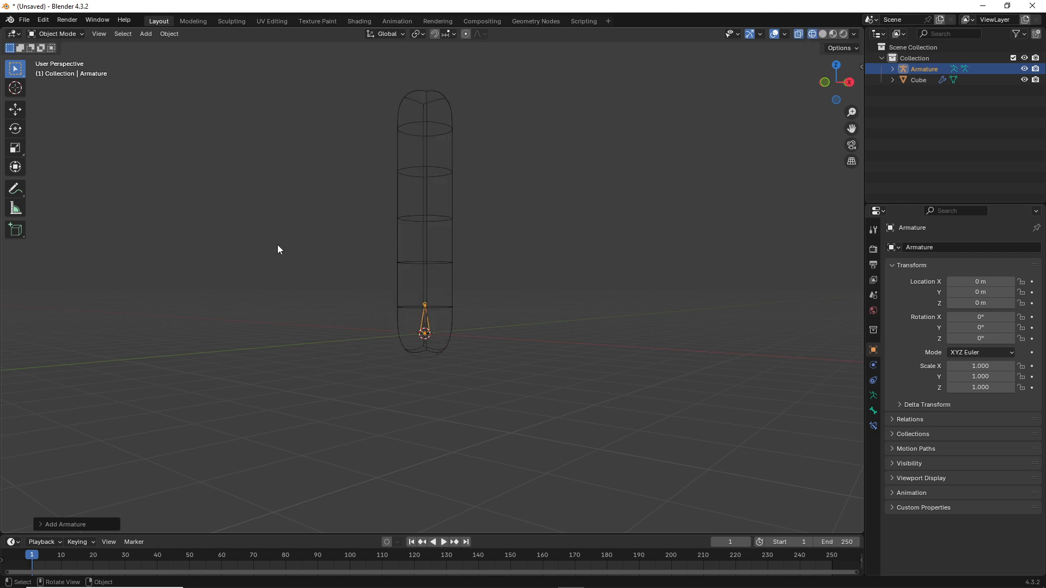
middle_click_drag(277, 244, 396, 268)
scroll(396, 268, "up", 3)
left_click(823, 33)
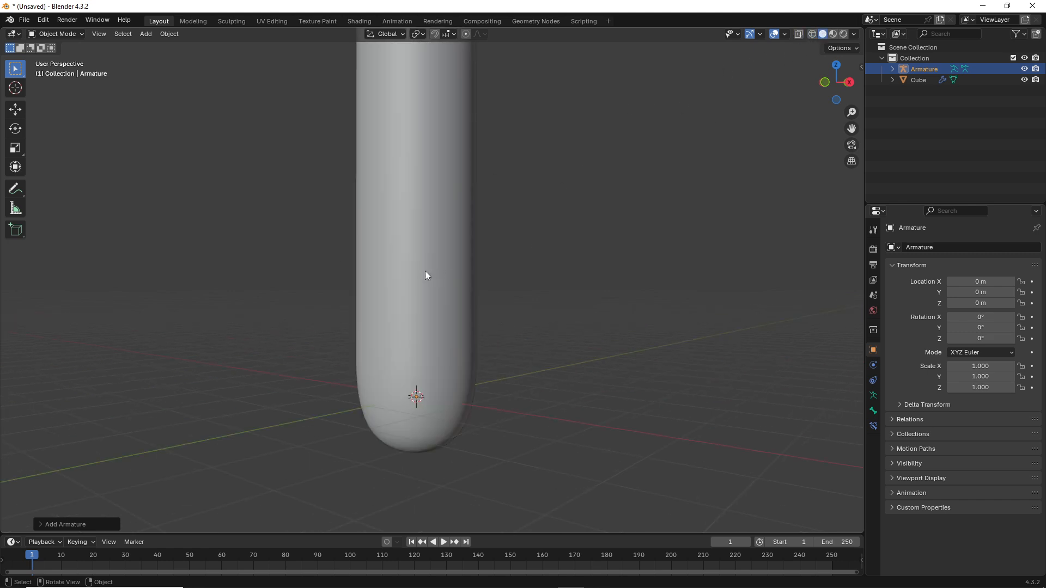
scroll(425, 270, "down", 4)
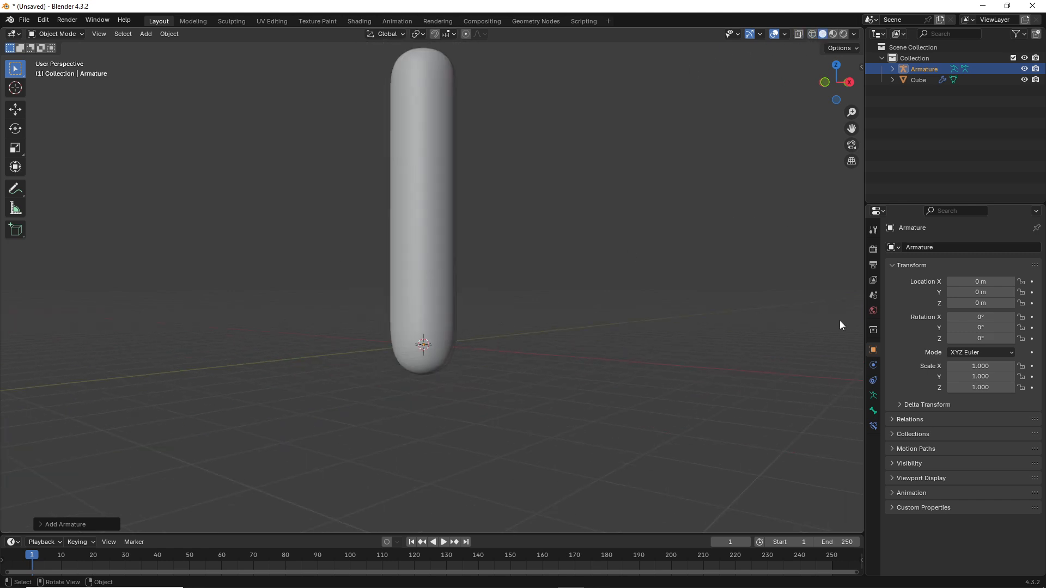
Step: Enable In Front in the armature's Viewport Display so the bone shows through the mesh
left_click(873, 396)
left_click(900, 426)
scroll(907, 439, "down", 1)
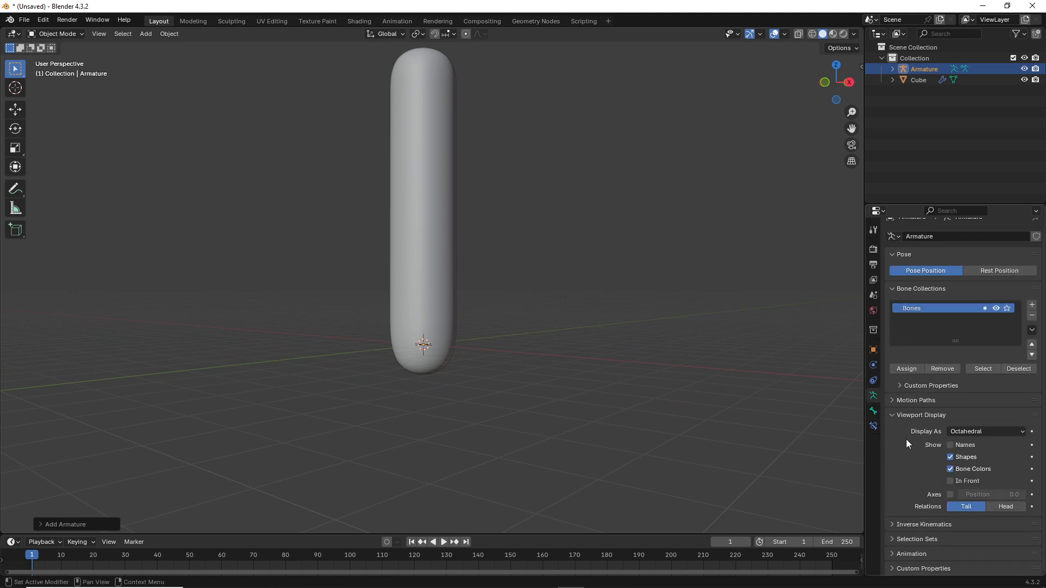
left_click(950, 482)
middle_click_drag(327, 332, 461, 323, "ctrl")
scroll(436, 340, "down", 3)
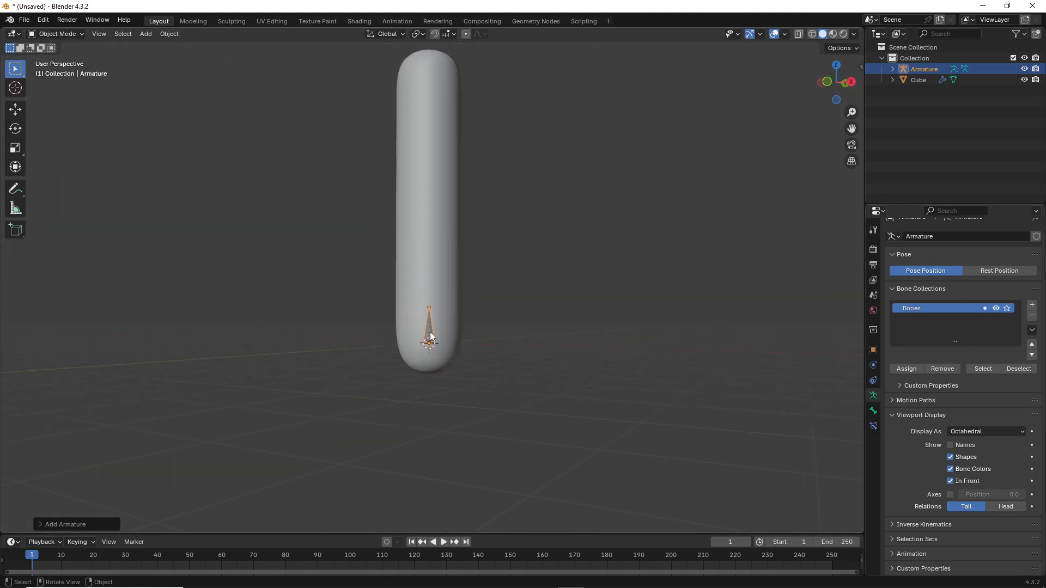
Step: In Edit Mode, shrink the bone and move it down along Z to the capsule's base
key("Tab")
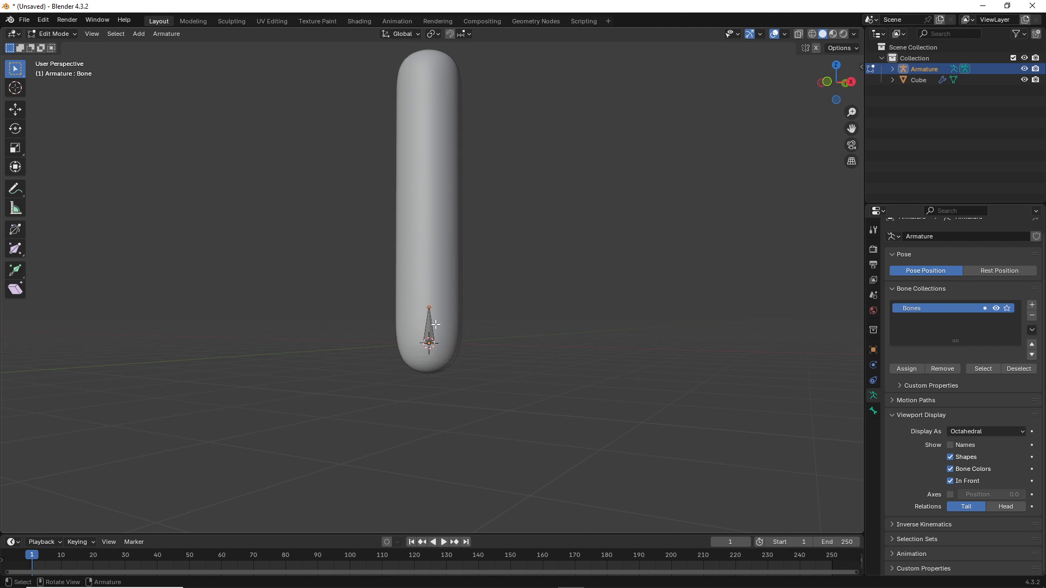
left_click(436, 325)
key("s")
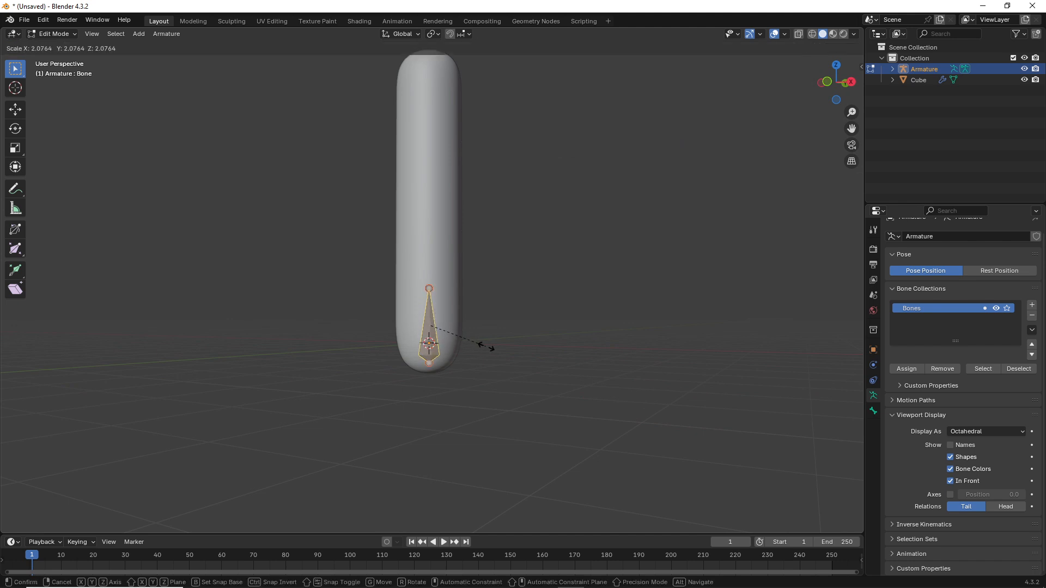
left_click(464, 345)
key("g")
key("z")
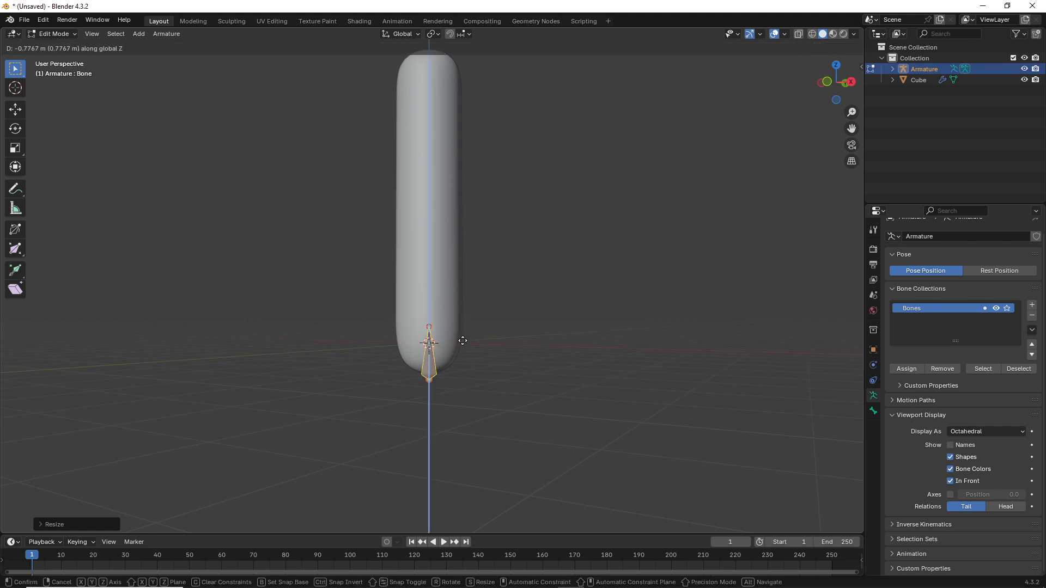
left_click(463, 340)
middle_click_drag(460, 332, 497, 289)
left_click(445, 316)
scroll(487, 327, "up", 5)
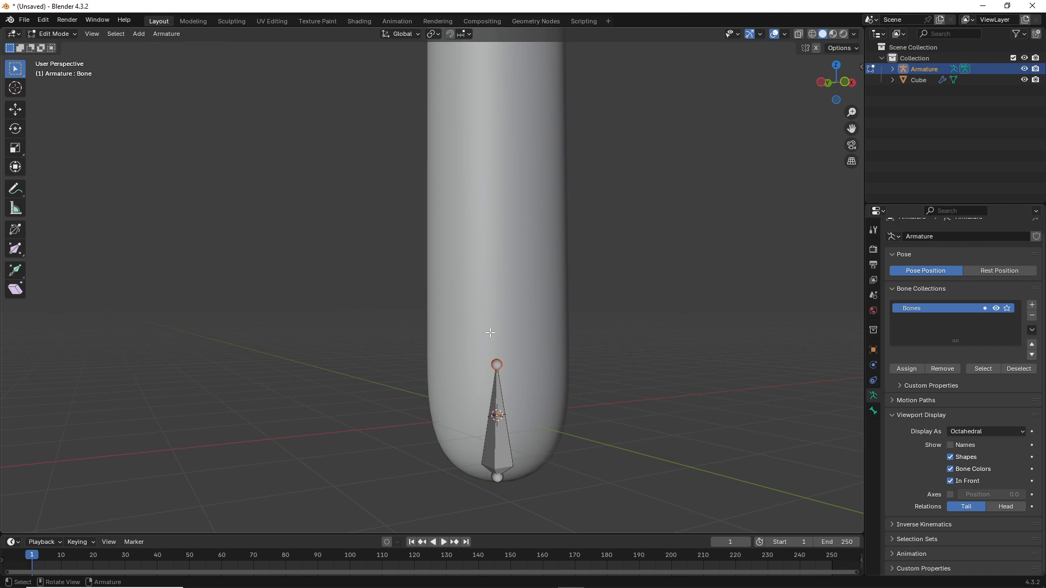
middle_click_drag(490, 332, 405, 303, "shift")
scroll(405, 303, "down", 2)
Step: Extrude the second and third bones straight up along Z from the tip
key("e")
key("z")
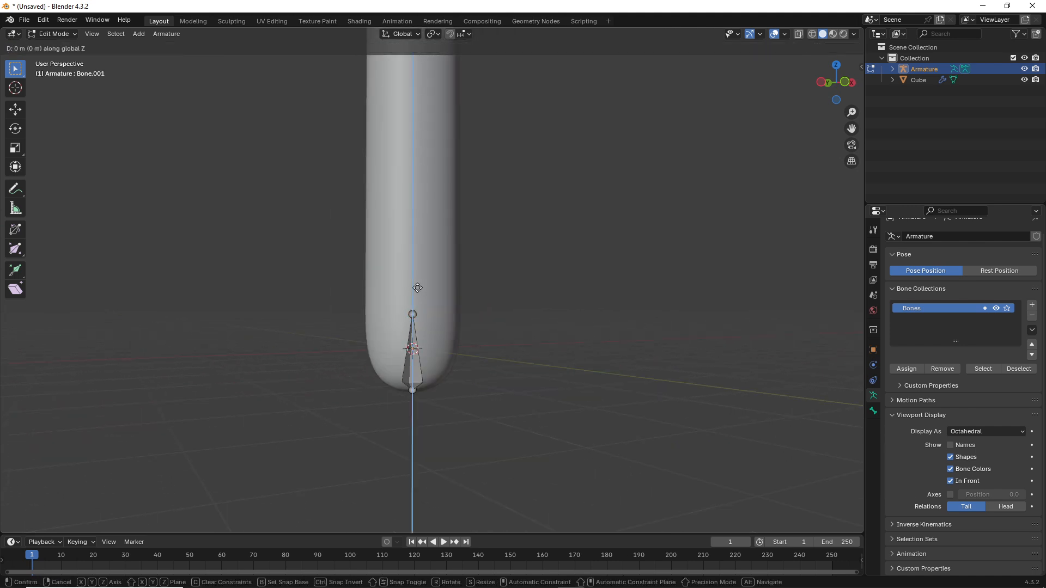
left_click(419, 205)
key("e")
key("z")
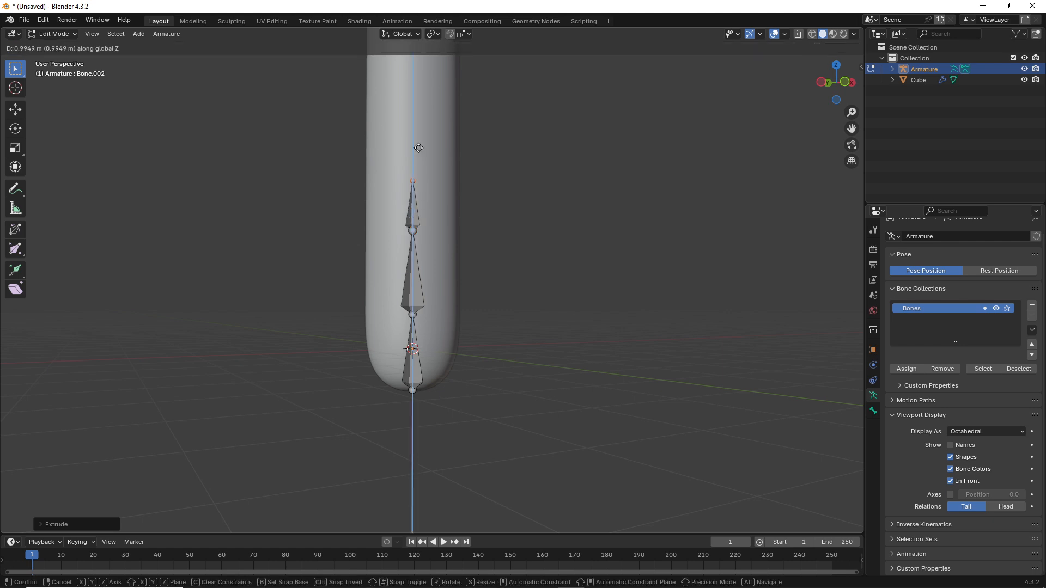
left_click(418, 117)
scroll(432, 157, "down", 4)
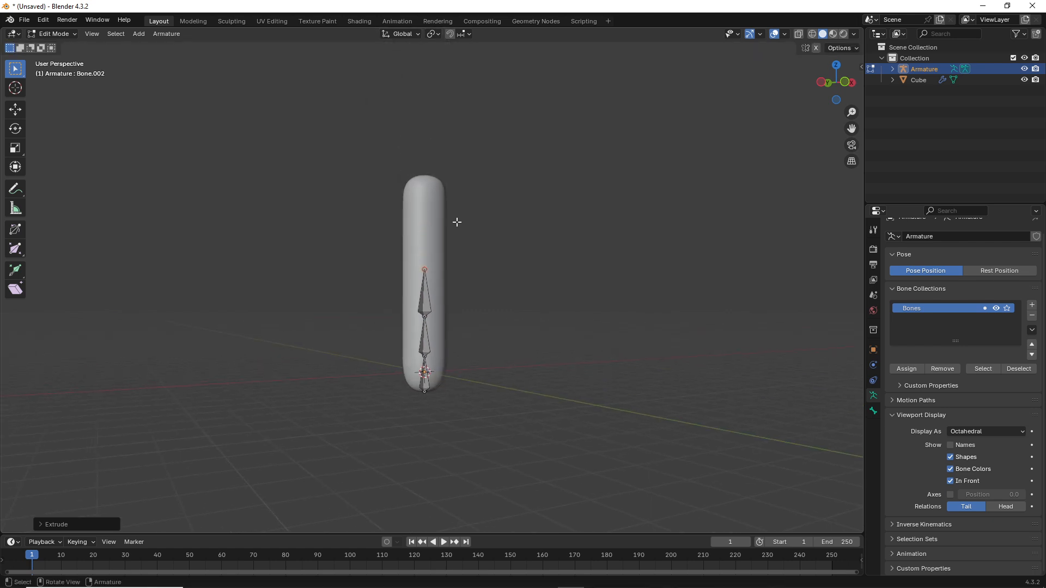
Step: Extrude the fourth and fifth bones up to the capsule top, then return to Object Mode
key("e")
key("z")
left_click(452, 183)
key("e")
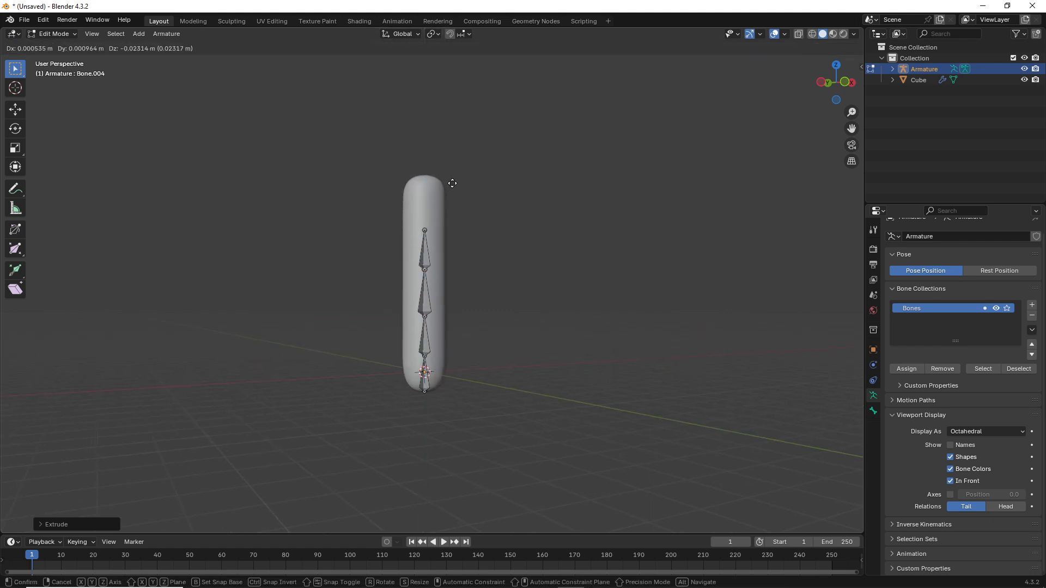
key("z")
left_click(435, 147)
scroll(439, 180, "down", 3)
middle_click_drag(441, 206, 376, 240)
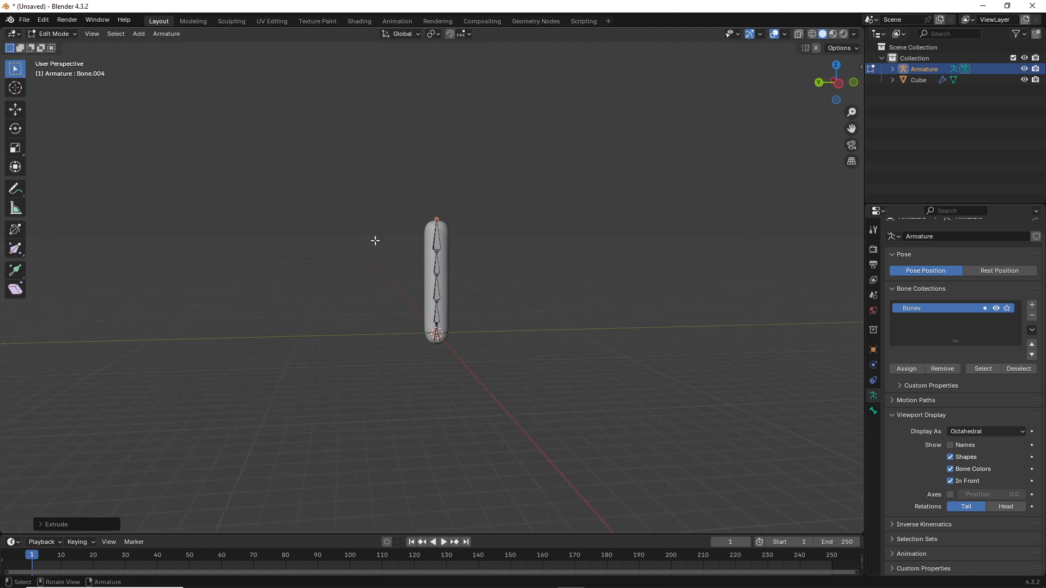
scroll(376, 240, "up", 4)
middle_click_drag(462, 176, 442, 185)
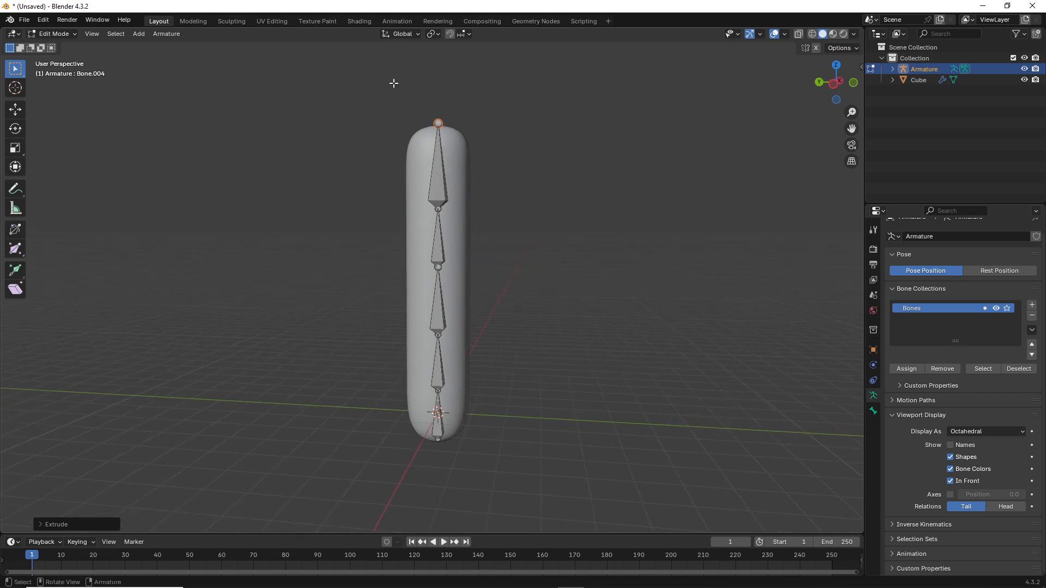
key("Tab")
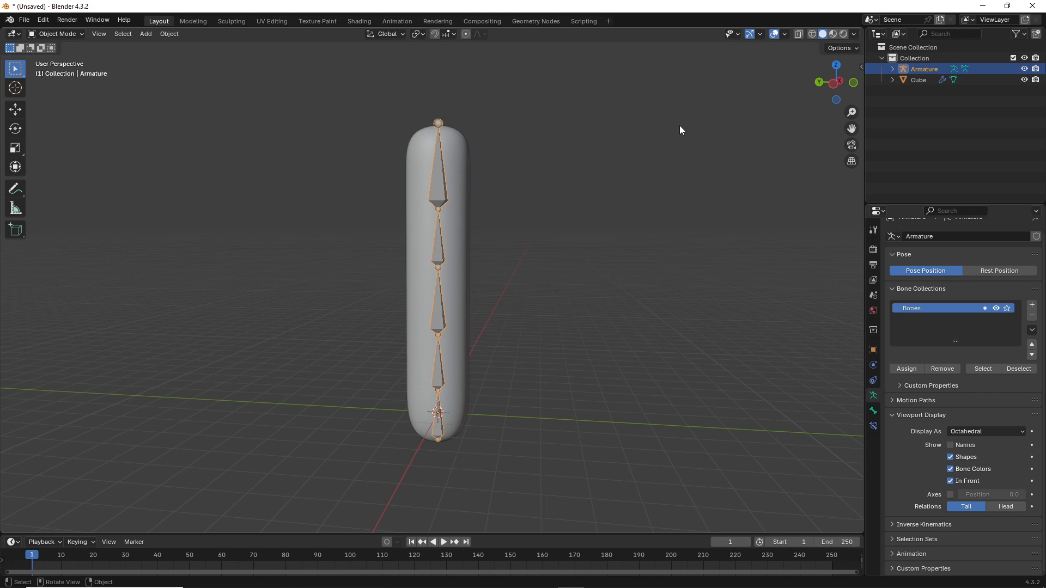
Step: Switch the armature to Pose Mode and enable Auto IK in Pose Options
left_click(52, 34)
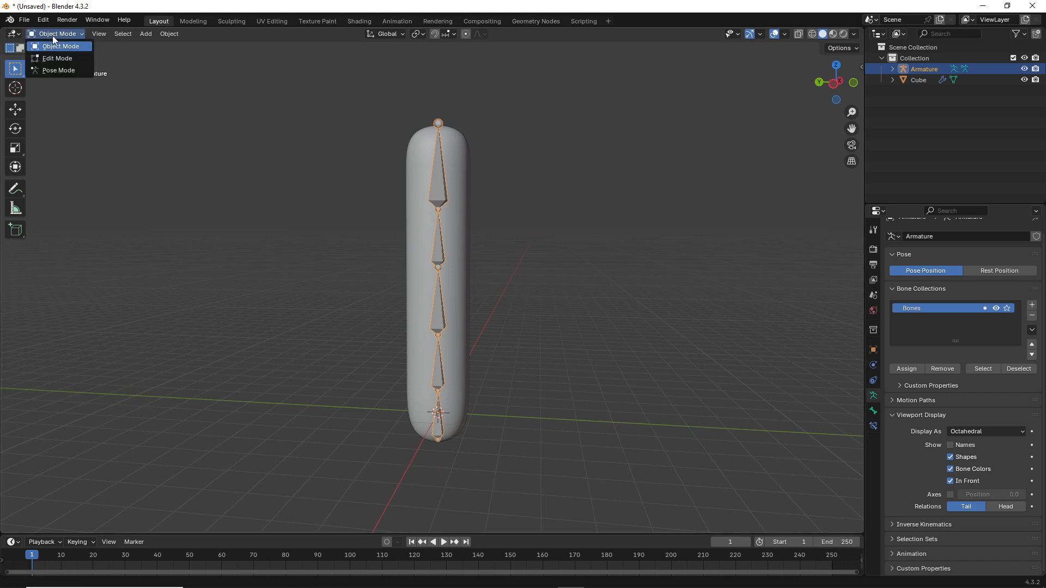
left_click(57, 70)
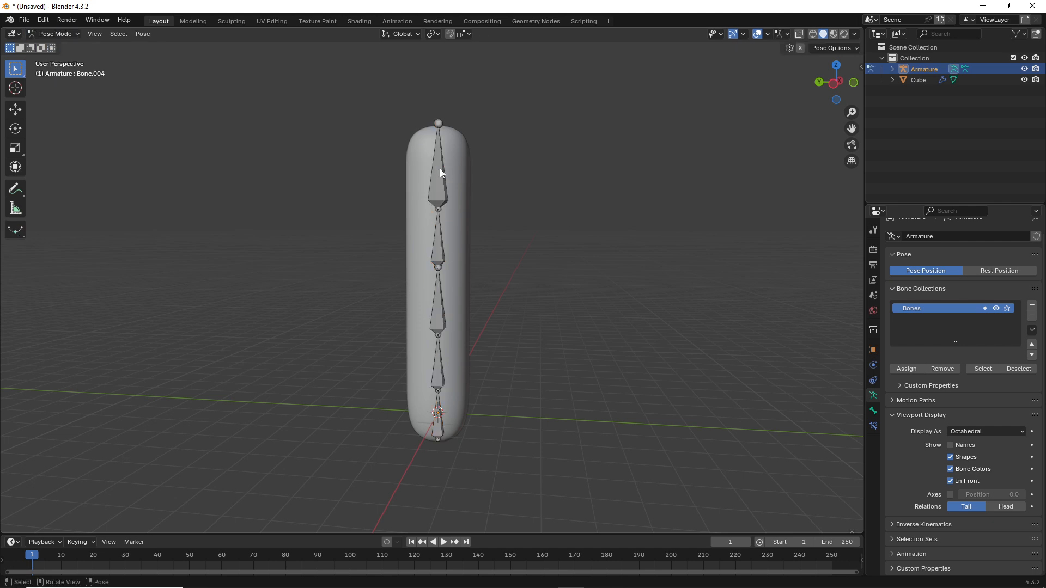
left_click(827, 48)
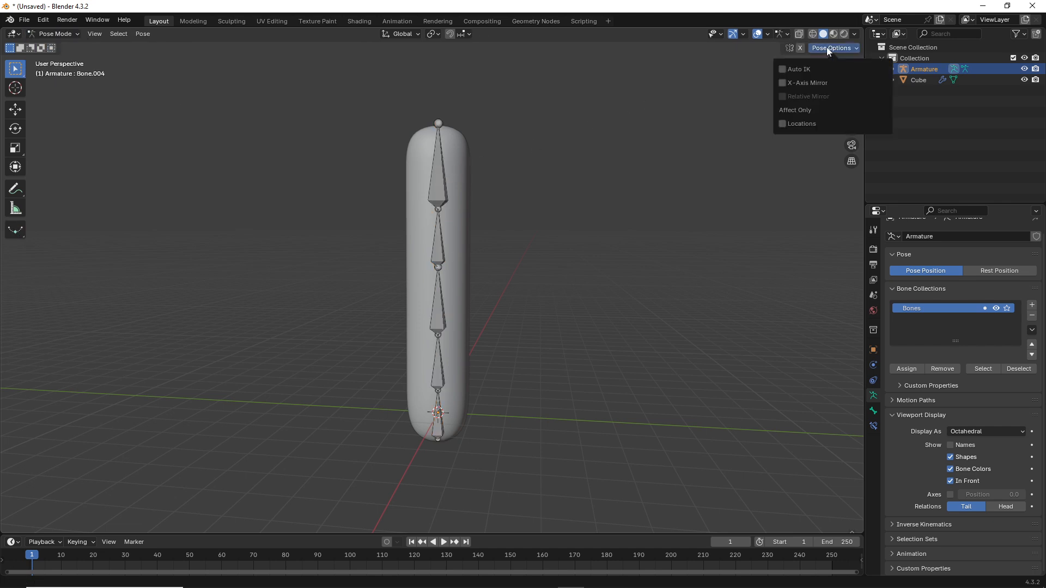
left_click(782, 69)
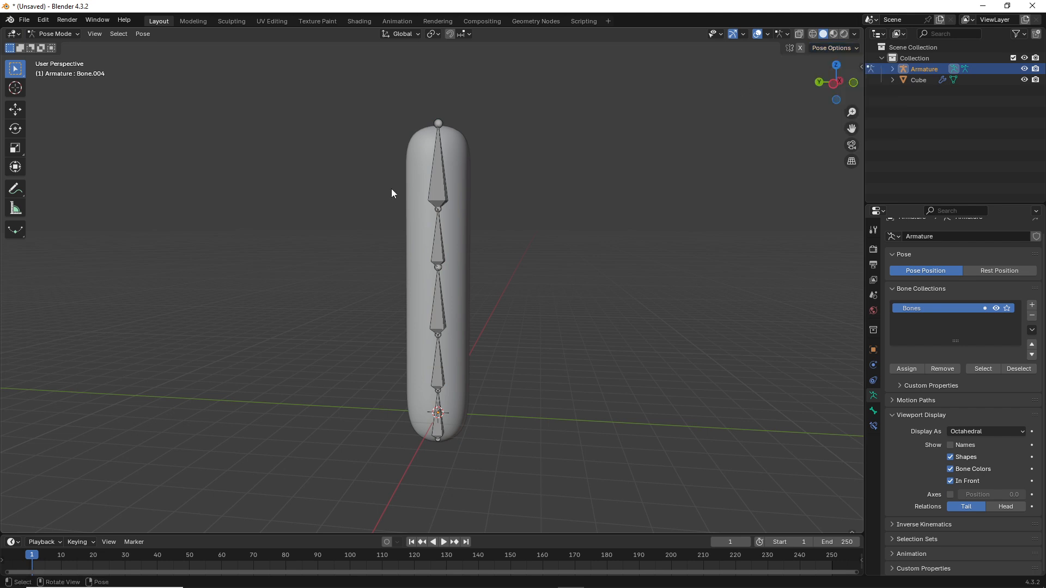
Step: Test-bend the chain by dragging the top bone, cancel it, and deselect all bones
left_click(434, 167)
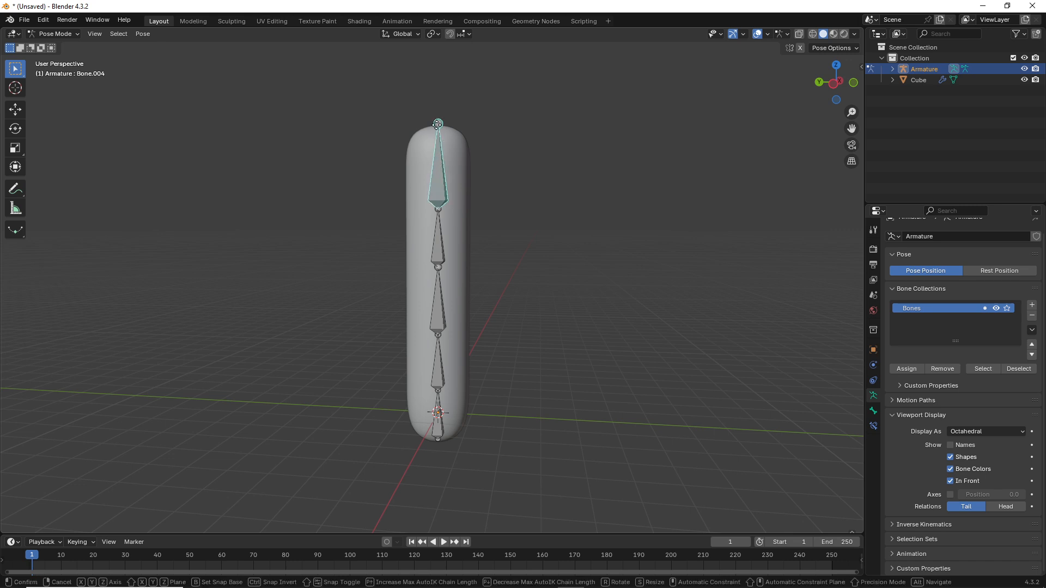
left_click_drag(437, 128, 494, 240)
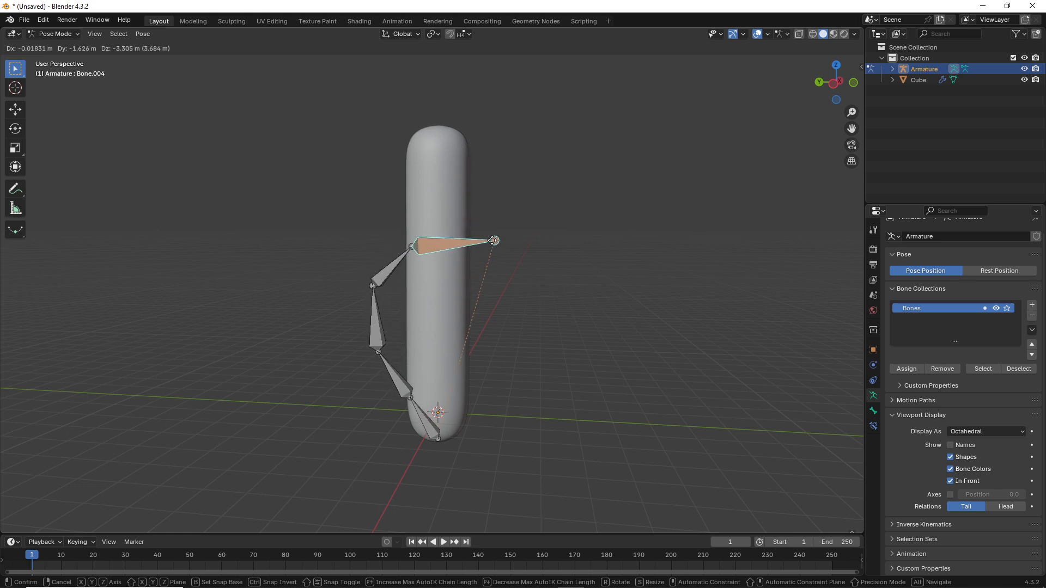
right_click(493, 241)
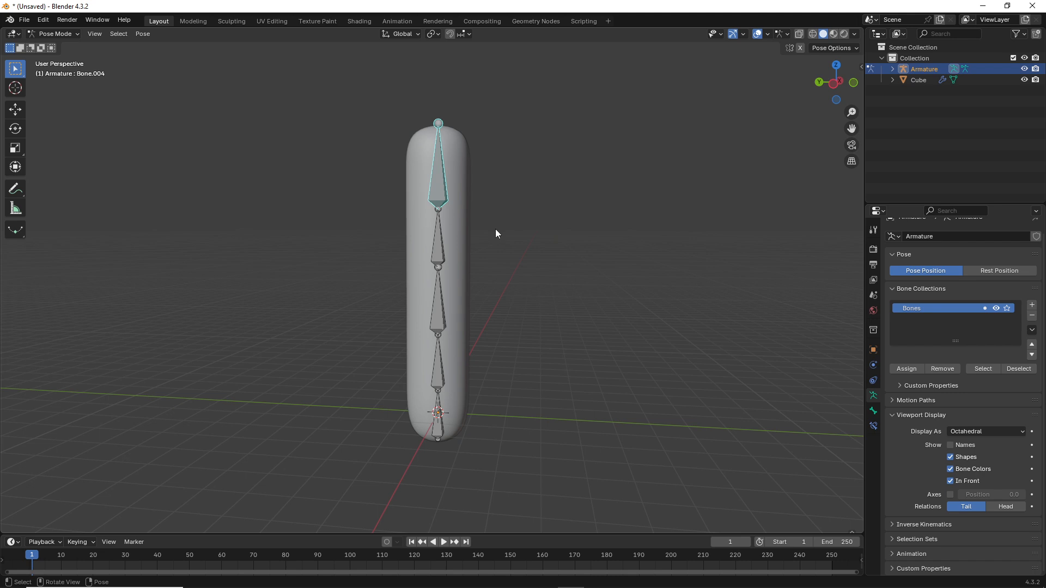
left_click(415, 220)
left_click(52, 34)
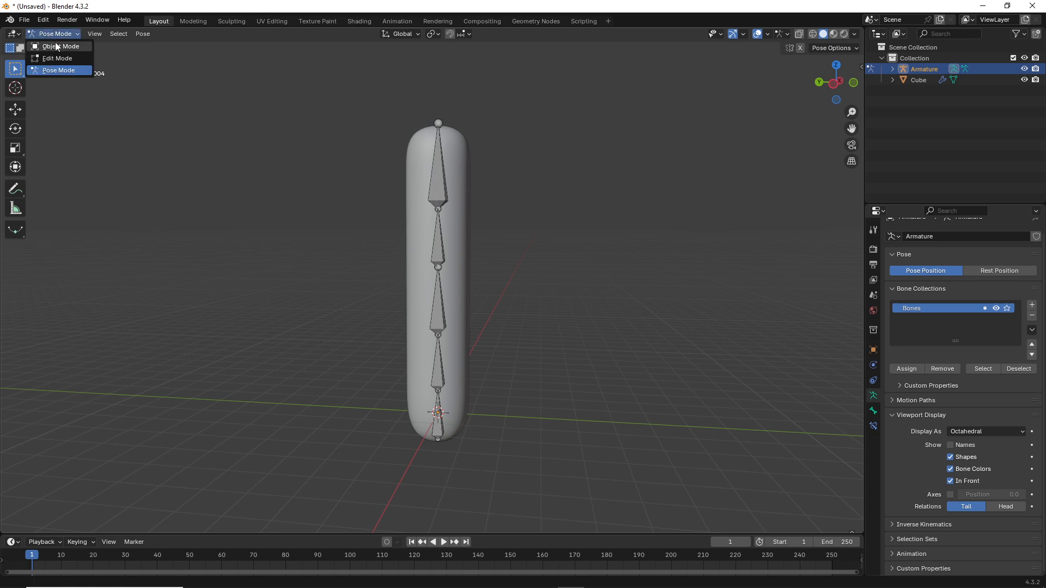
Step: Parent the capsule mesh to the armature With Automatic Weights, then re-enter Pose Mode
left_click(64, 48)
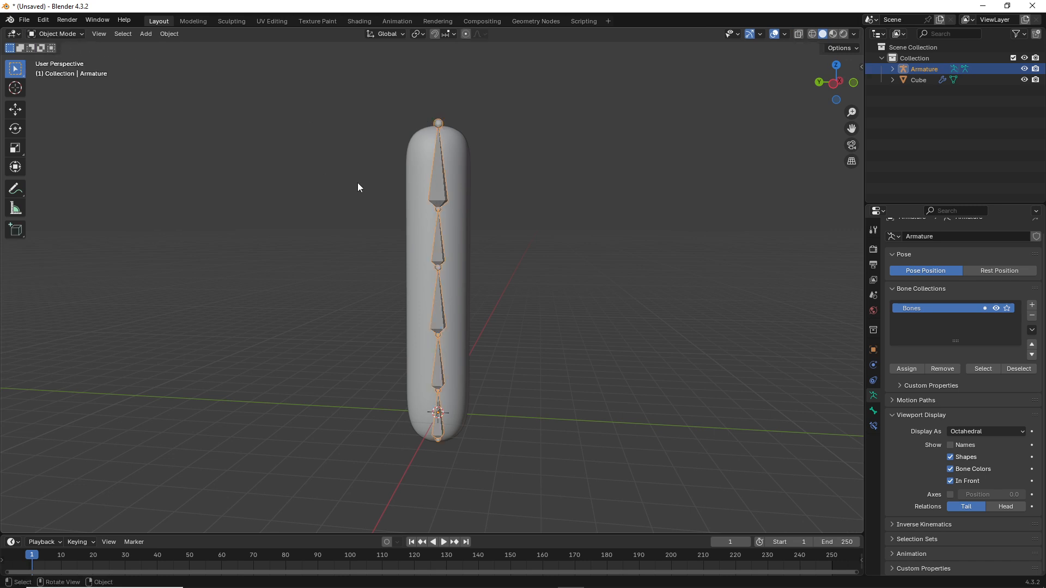
left_click(413, 172, "shift")
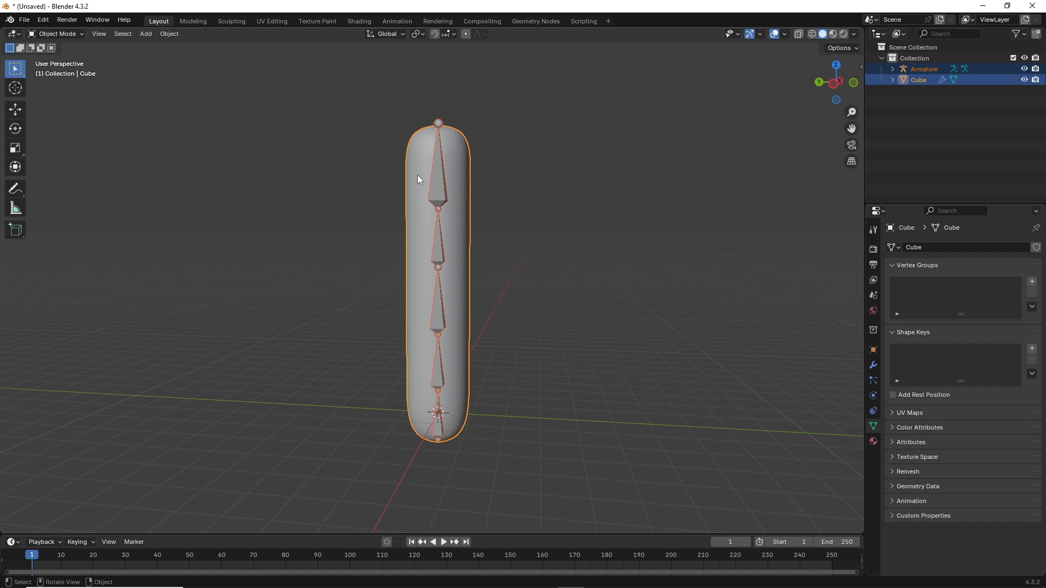
key("ctrl+p")
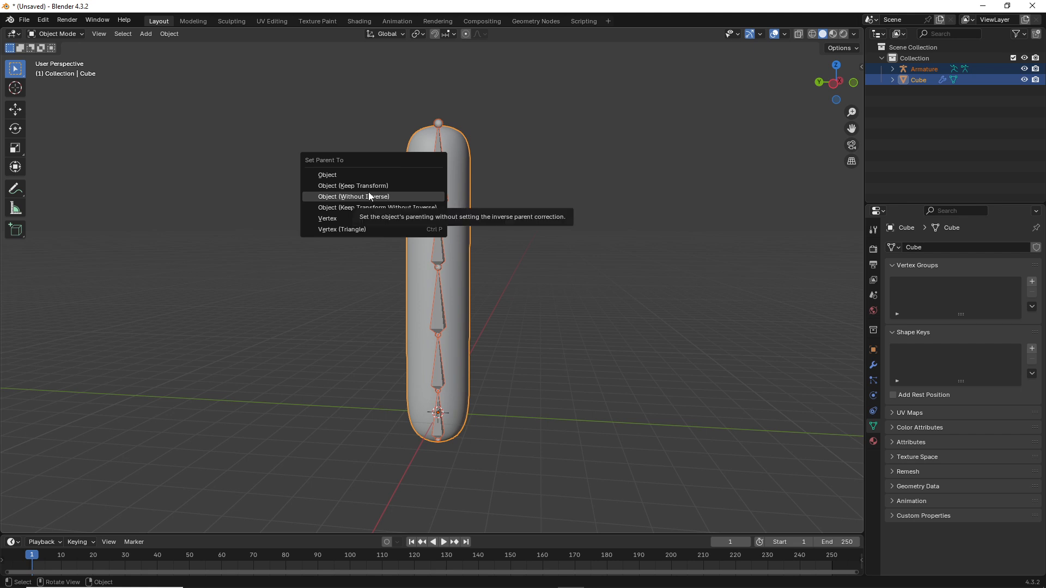
left_click(419, 137)
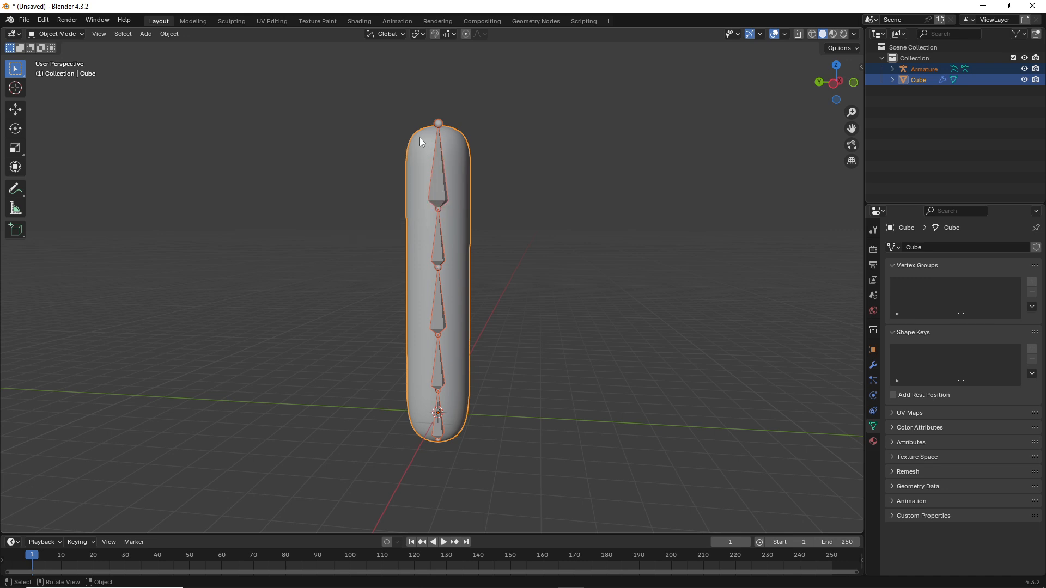
left_click(437, 165, "shift")
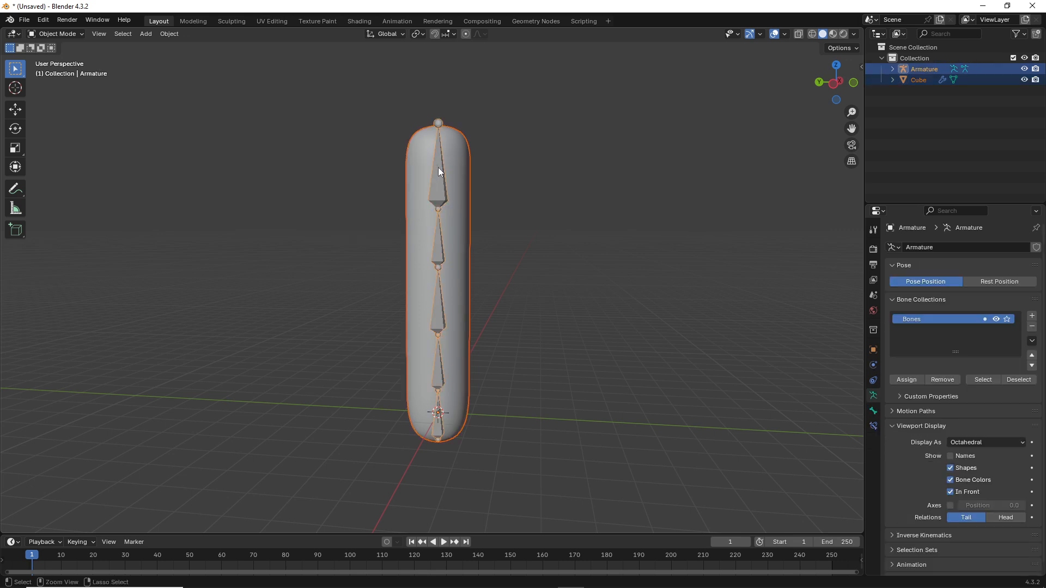
key("ctrl+p")
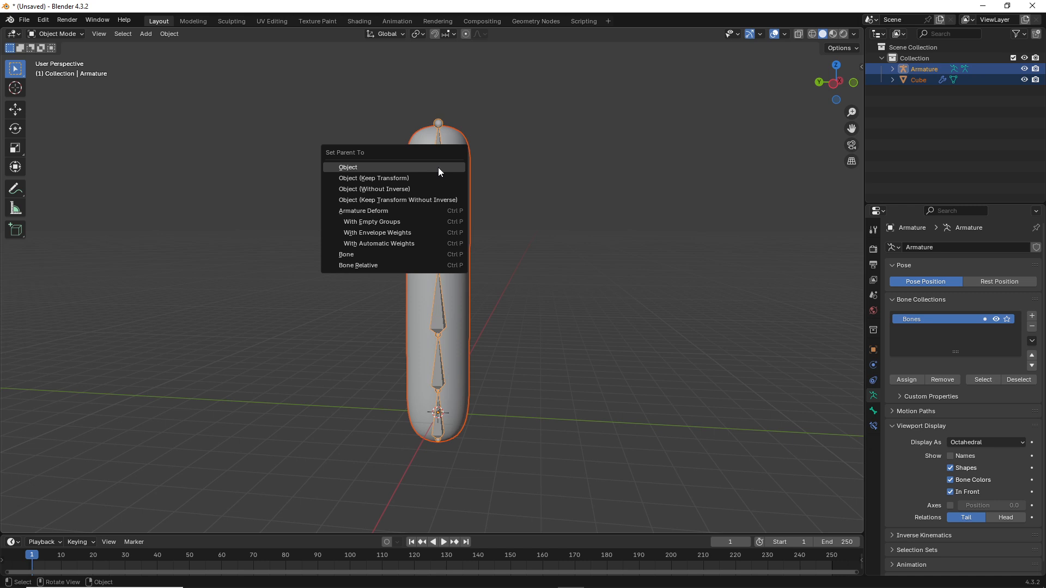
left_click(397, 244)
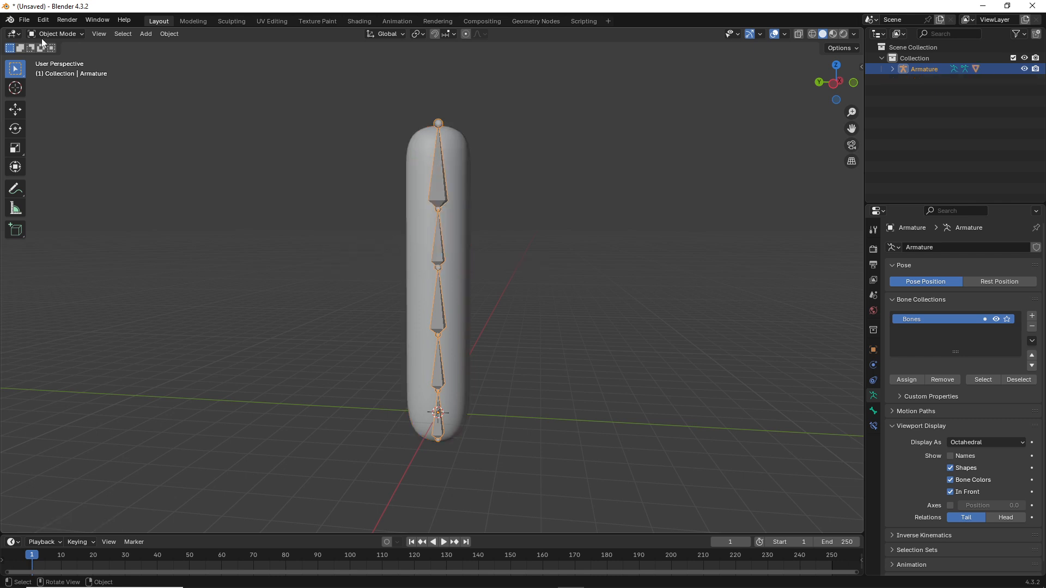
left_click(62, 33)
Step: Test the mesh deformation by moving the top bone, then cancel back to straight
left_click(67, 69)
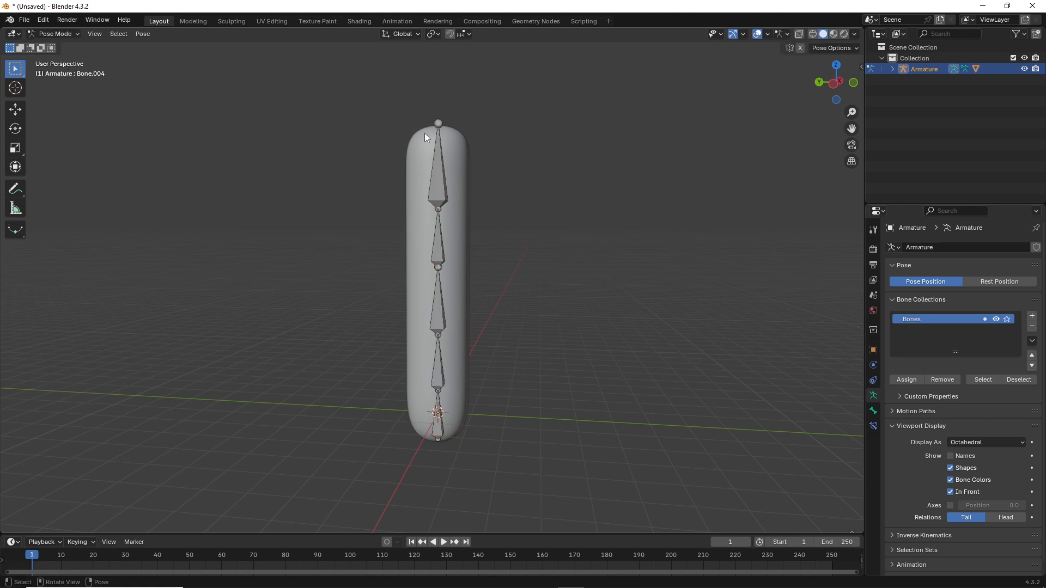
left_click(436, 140)
key("g")
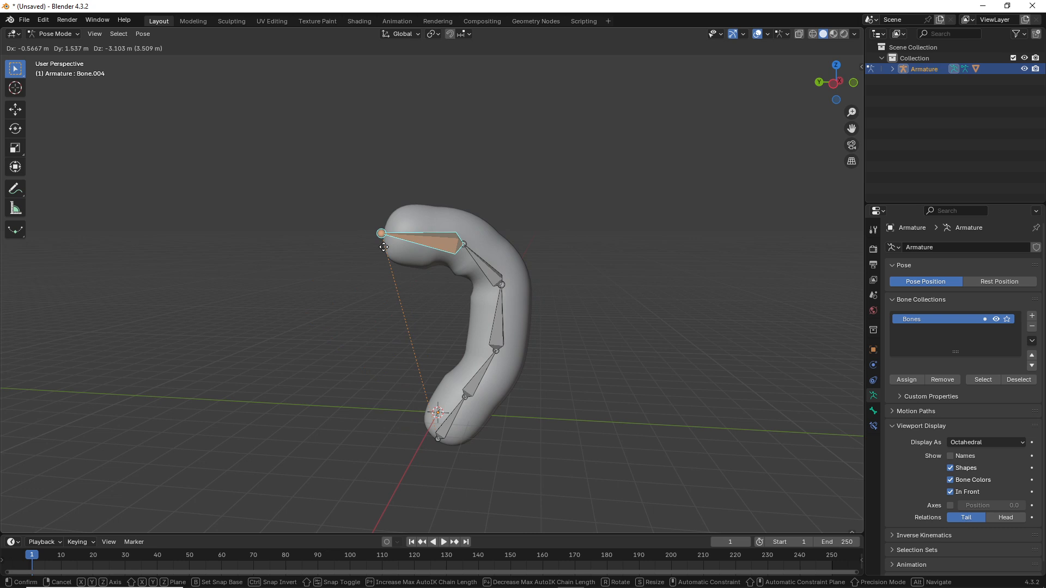
key("Escape")
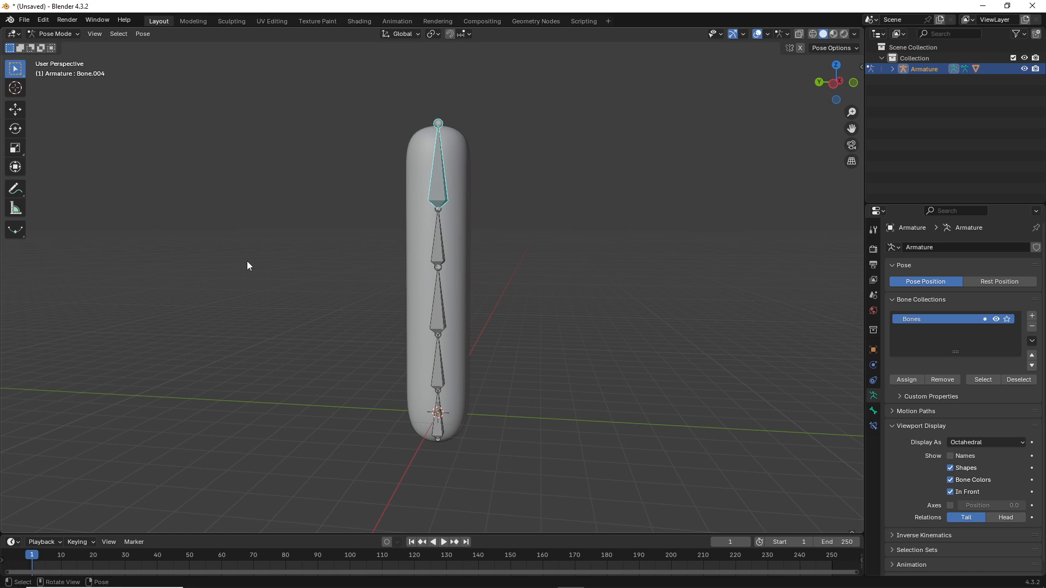
middle_click_drag(247, 262, 409, 289)
scroll(355, 271, "down", 3)
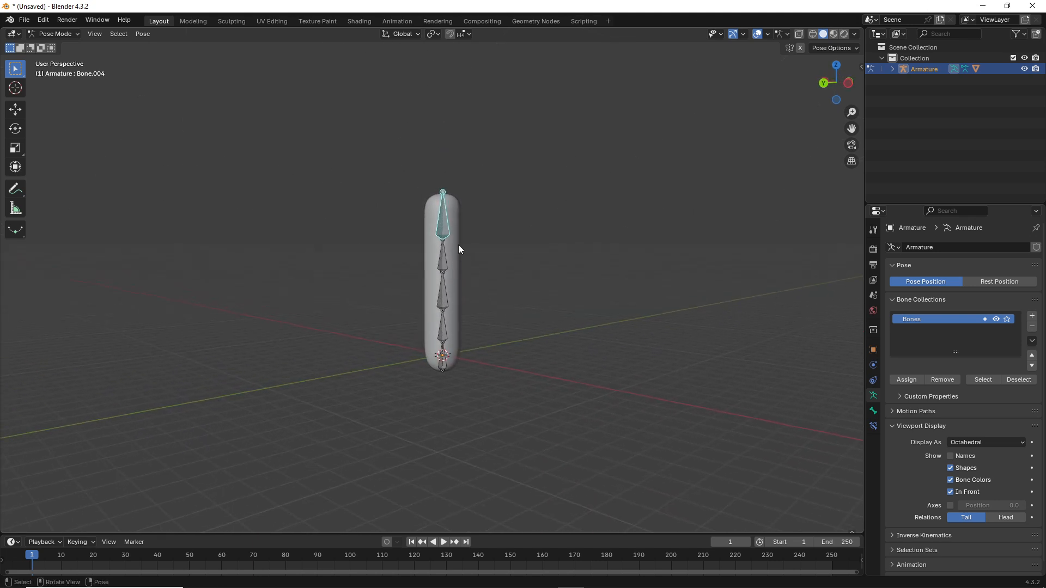
Step: Bend the worm to the right and keyframe all bones at frame 1
key("g")
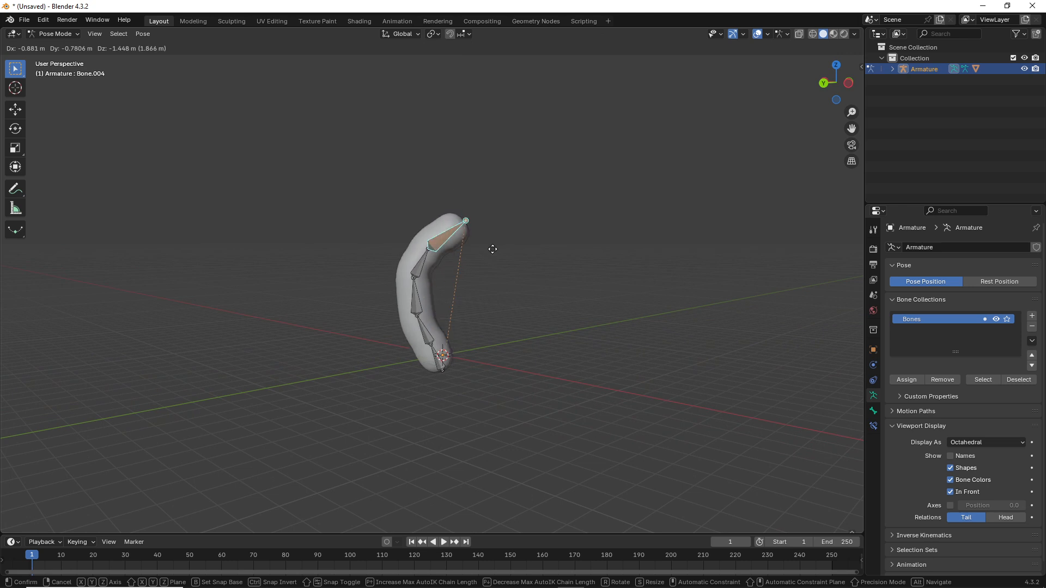
left_click(528, 329)
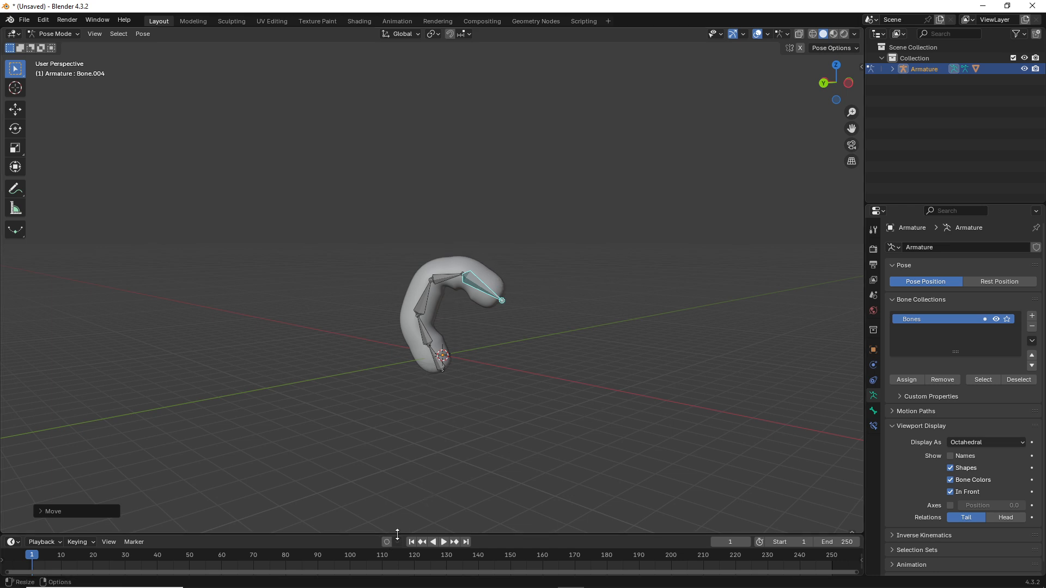
key("a")
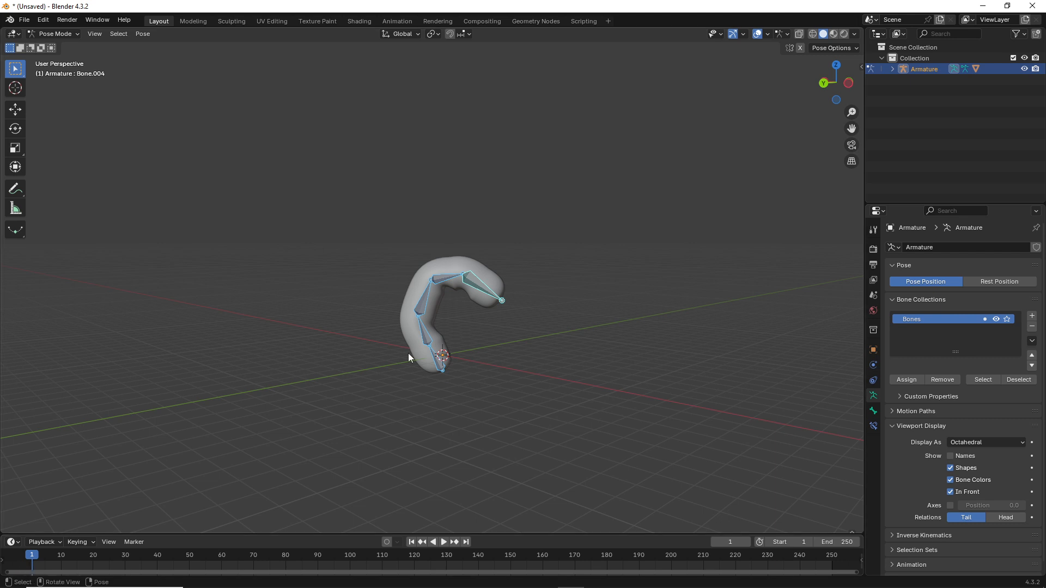
key("i")
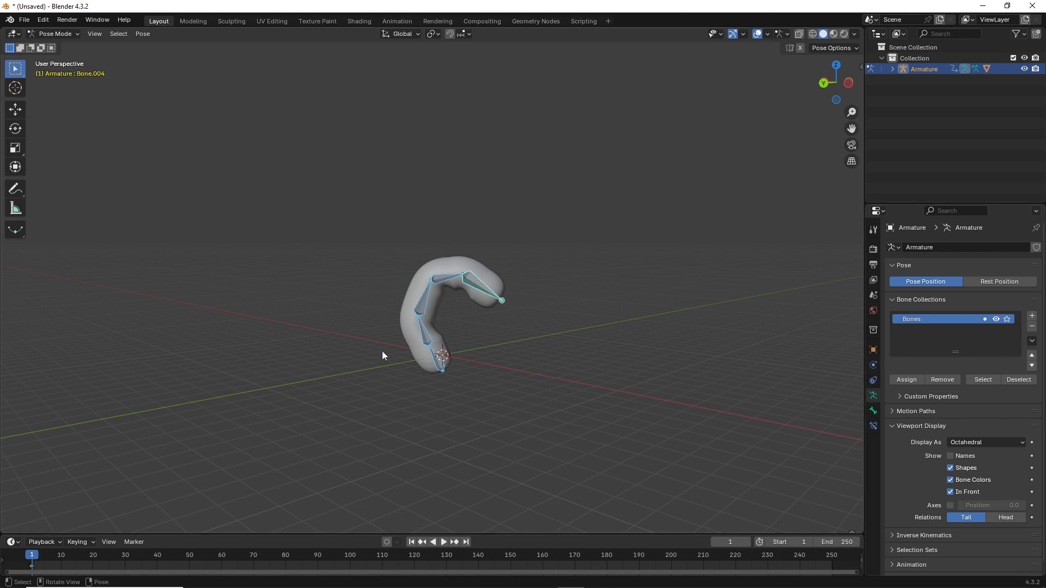
Step: Keyframe the same bent pose at frame 90 and set the End frame to 90
left_click_drag(292, 533, 294, 483)
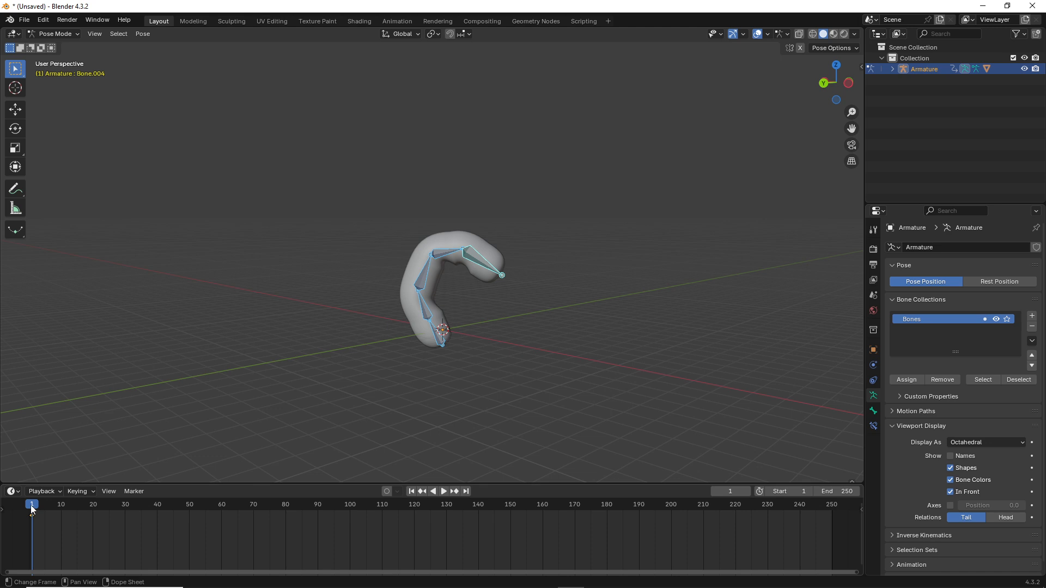
left_click_drag(32, 507, 237, 521)
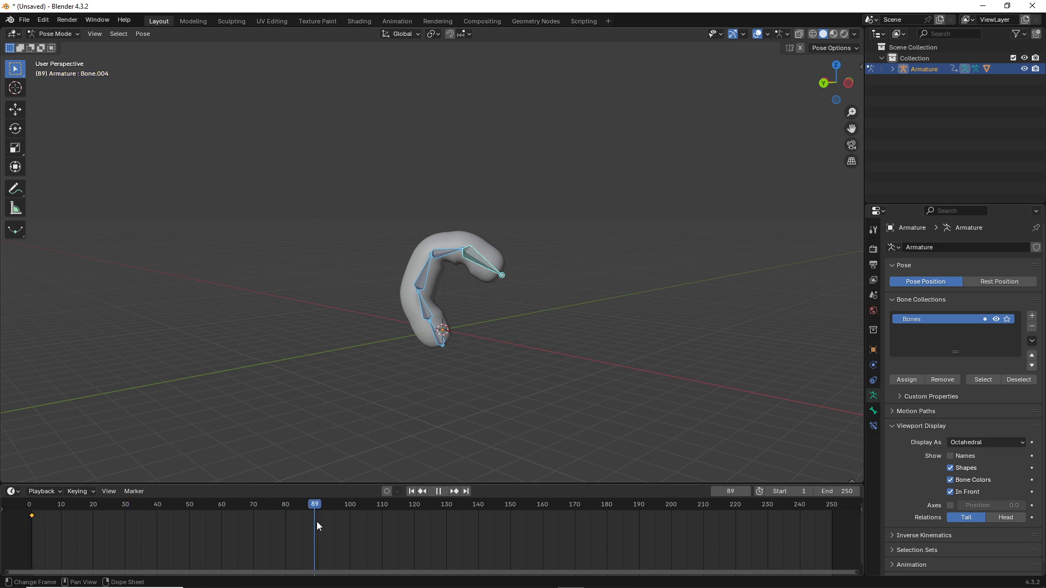
key("space")
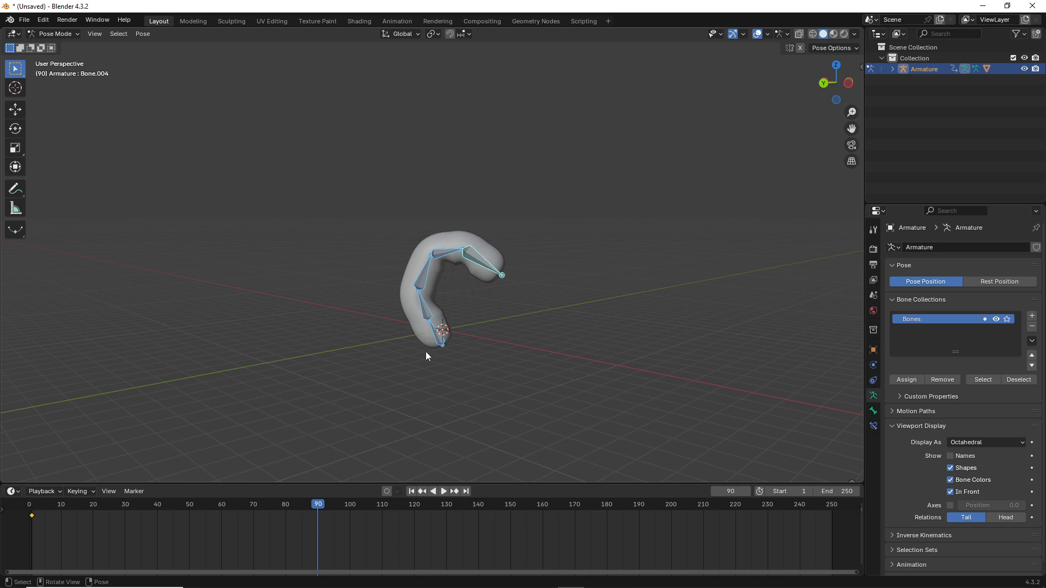
key("i")
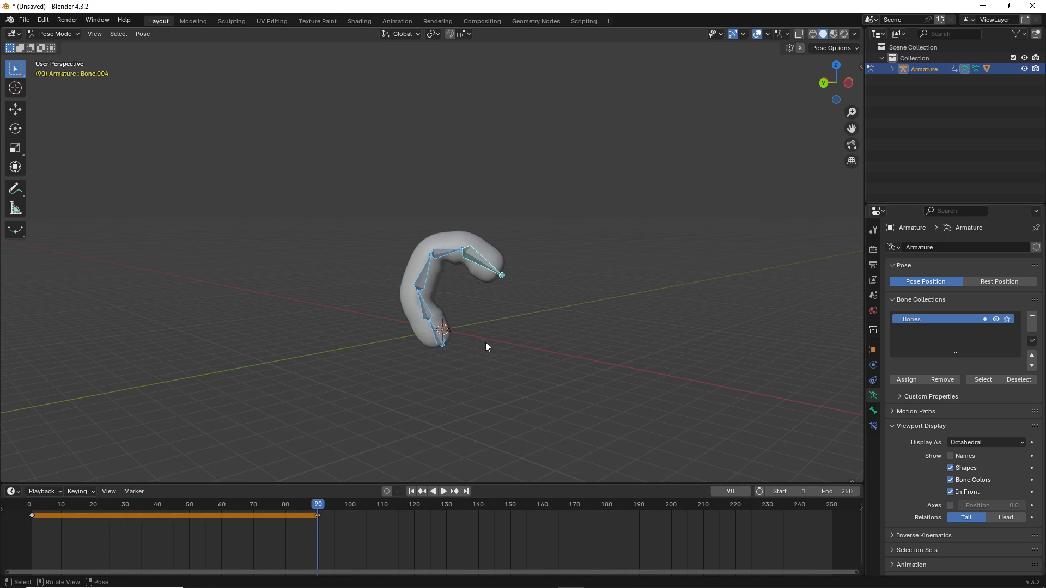
double_click(828, 491)
type("90")
key("Return")
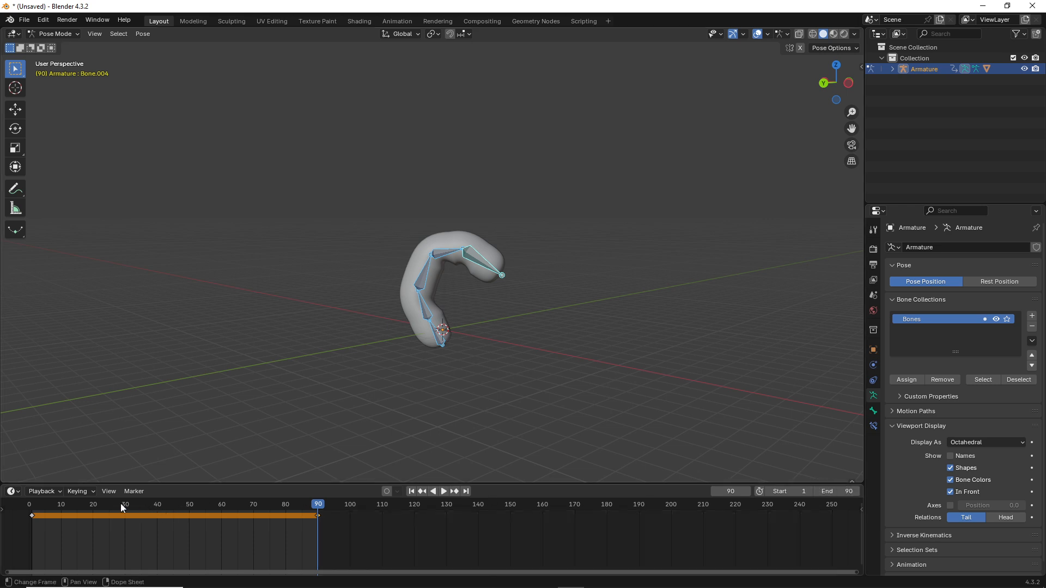
Step: At frame 28, straighten the worm by moving and rotating the top bone
left_click(119, 507)
left_click(470, 260)
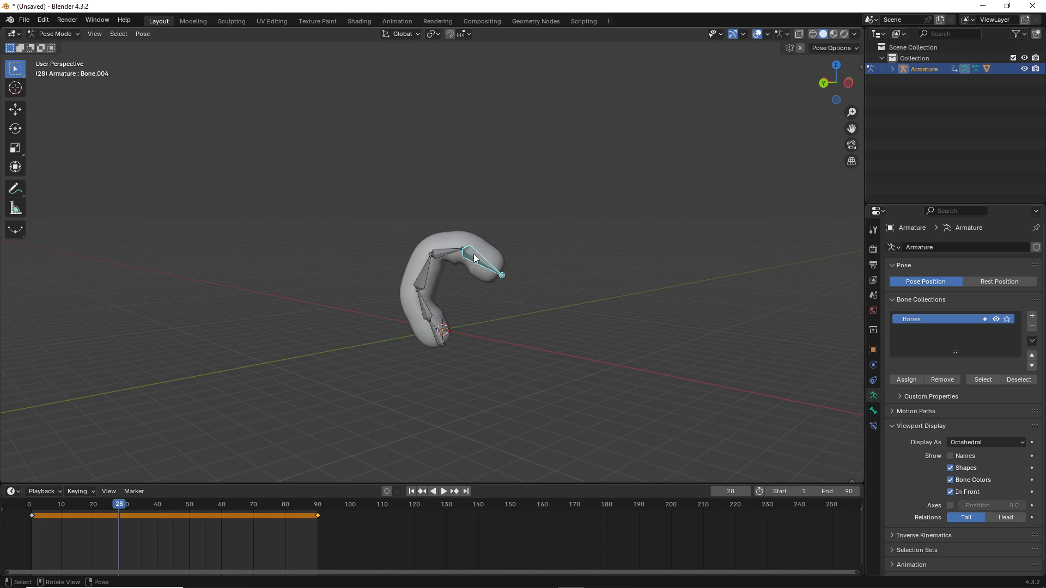
key("g")
left_click(412, 165)
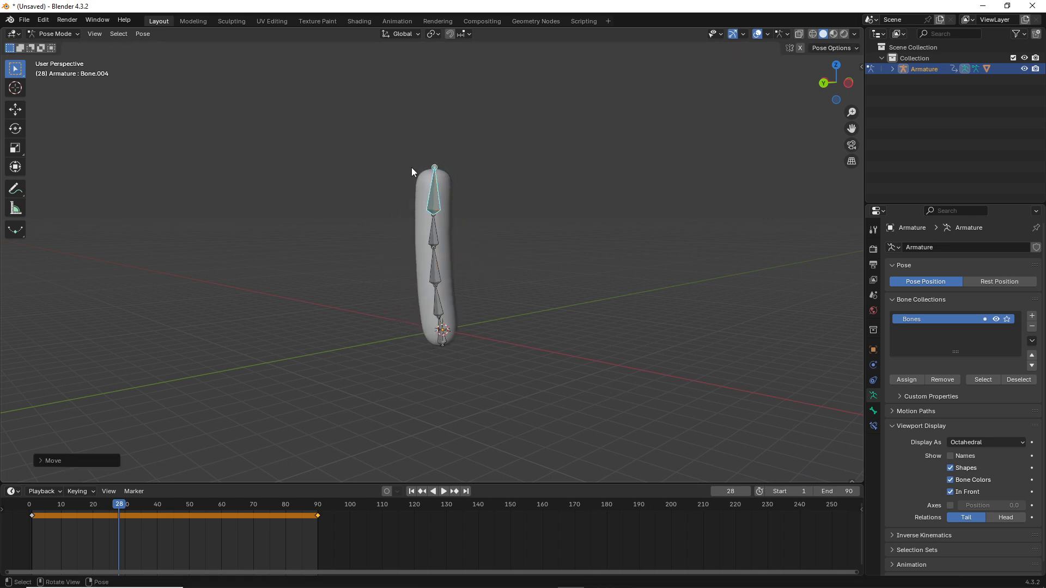
key("g")
left_click(372, 152)
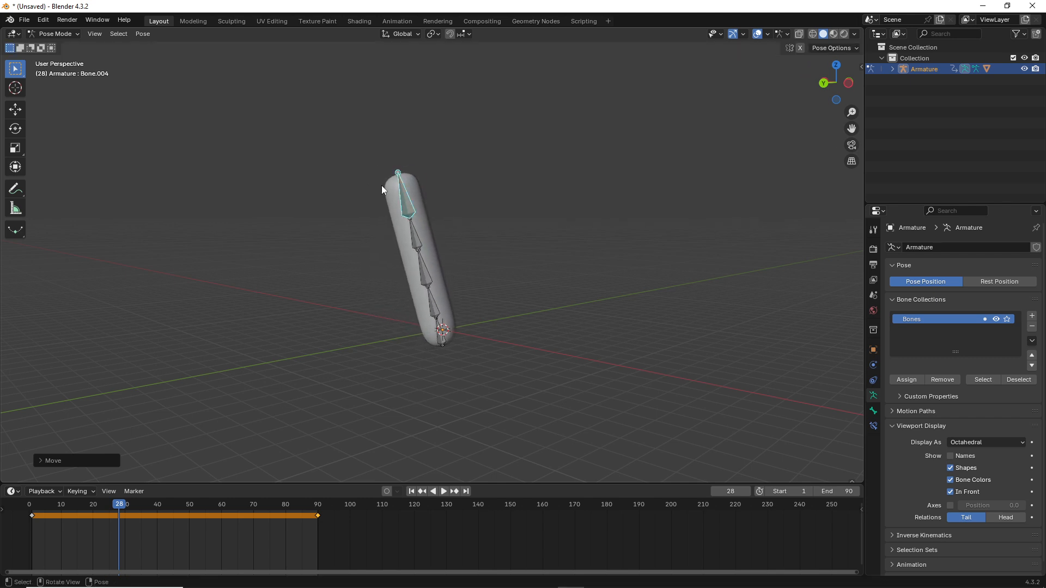
key("r")
left_click(383, 217)
Step: Bend the worm to the left and keyframe all bones at frame 28
key("g")
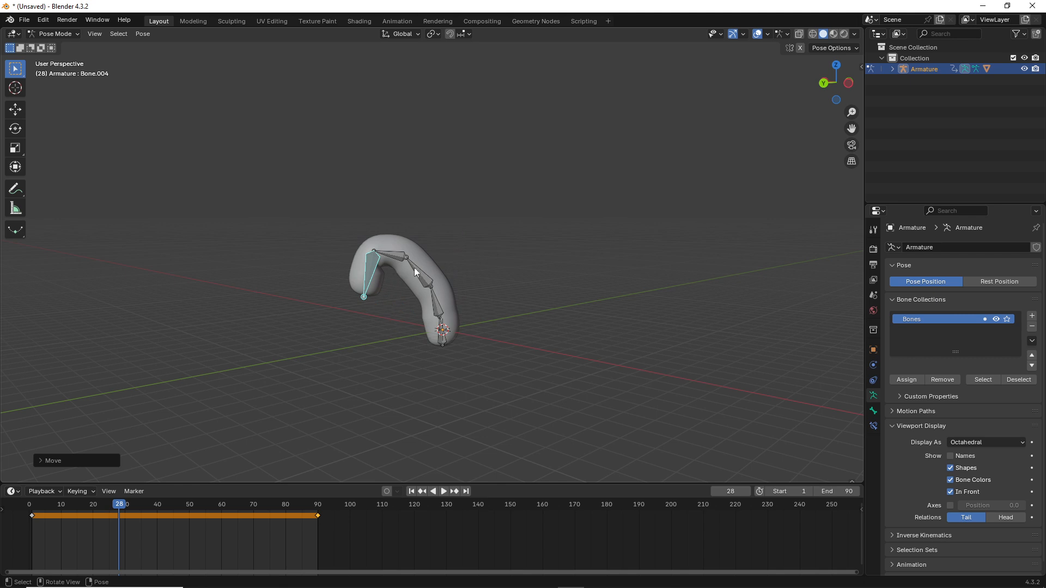
middle_click_drag(367, 303, 397, 276)
key("g")
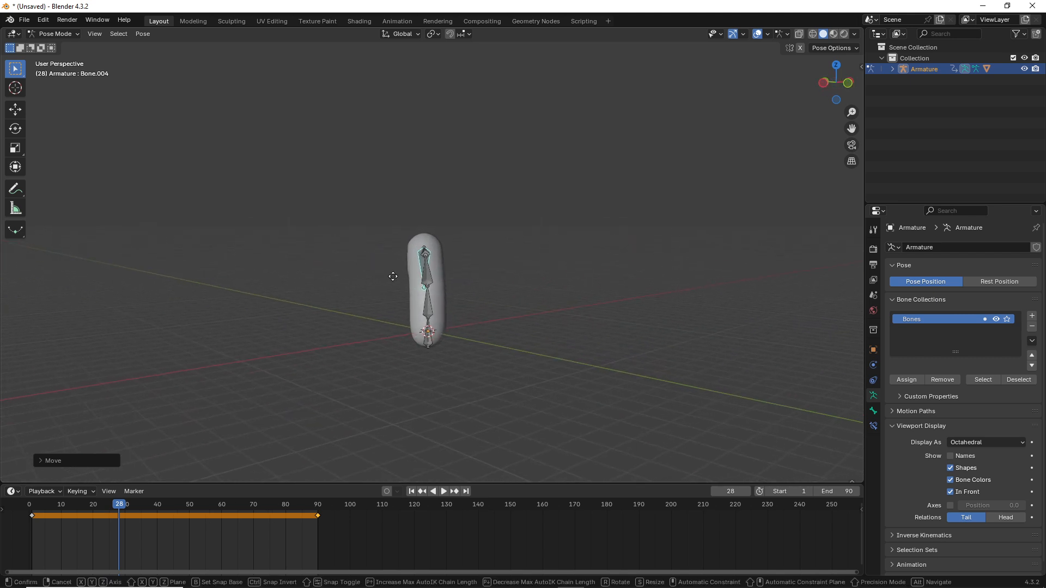
left_click(341, 305)
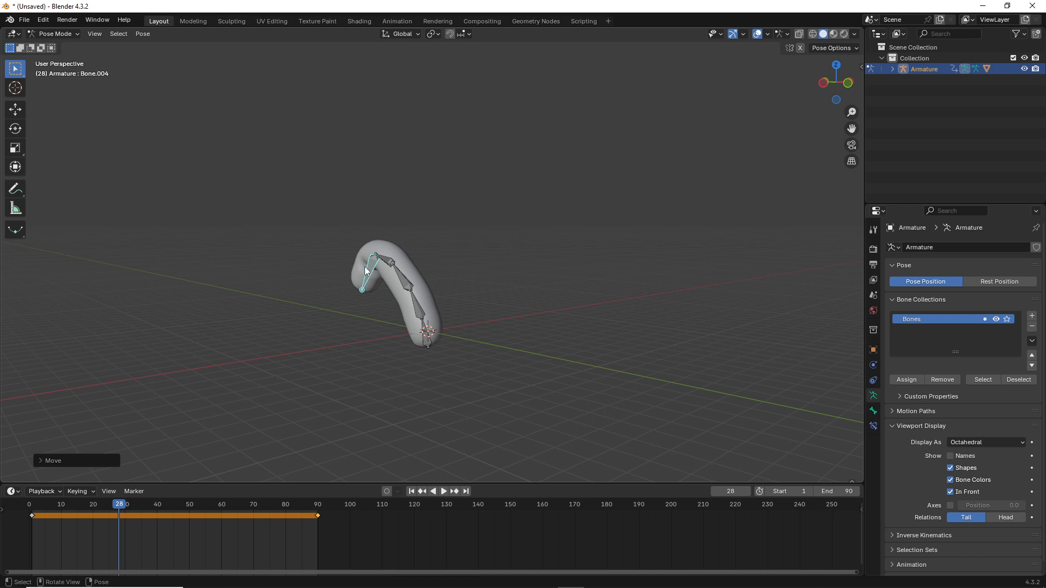
key("a")
key("i")
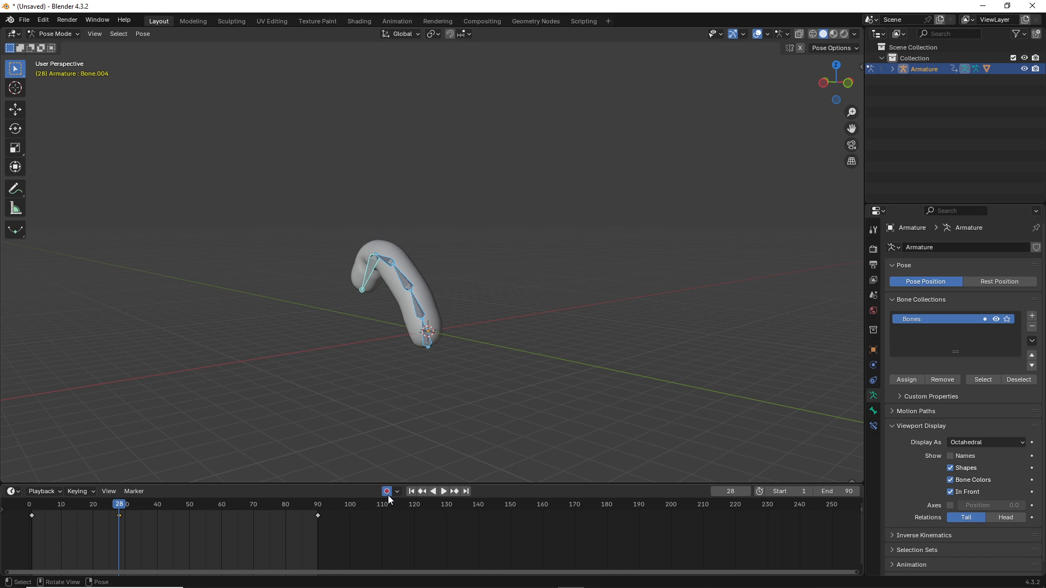
Step: Turn on auto keying and bend the worm right again at frame 60
left_click(221, 506)
left_click(400, 198)
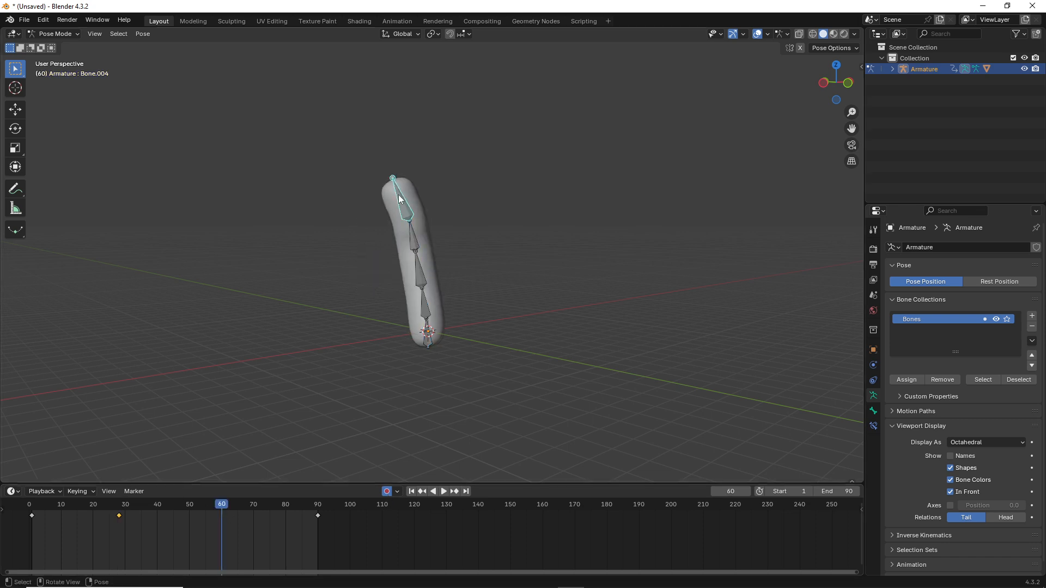
key("g")
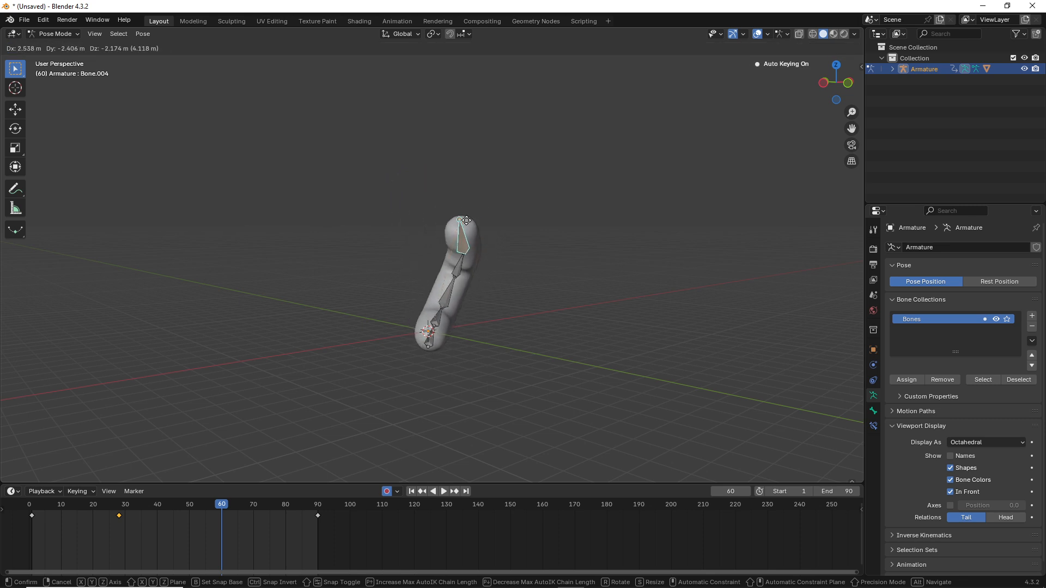
left_click(429, 168)
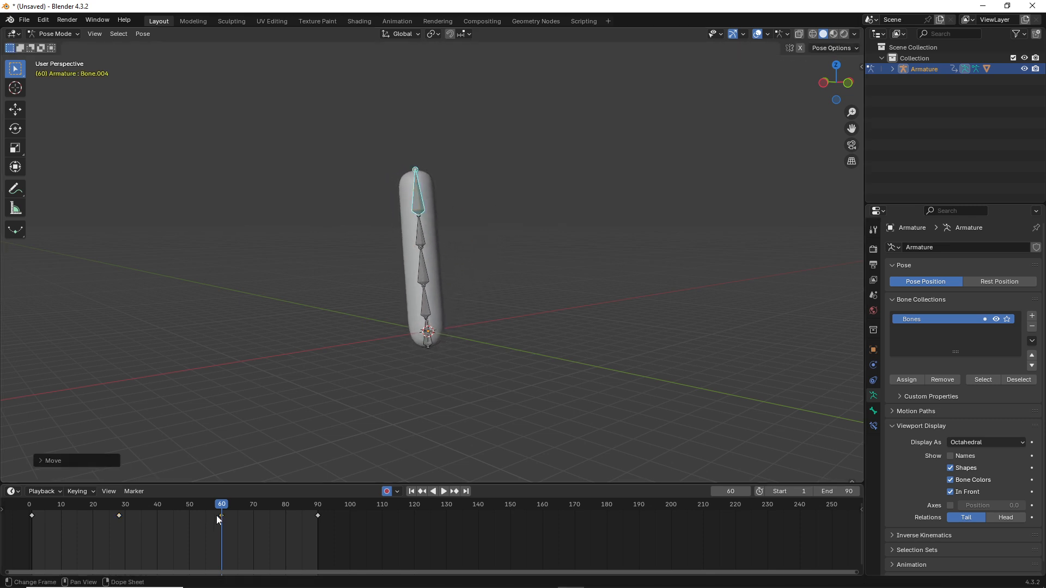
key("r")
left_click(464, 171)
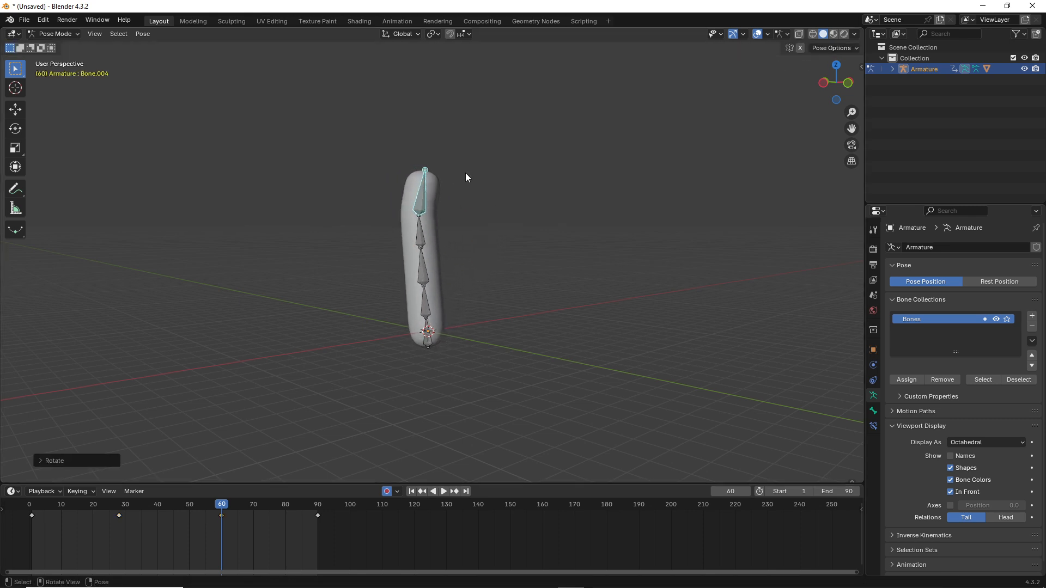
key("g")
left_click(539, 290)
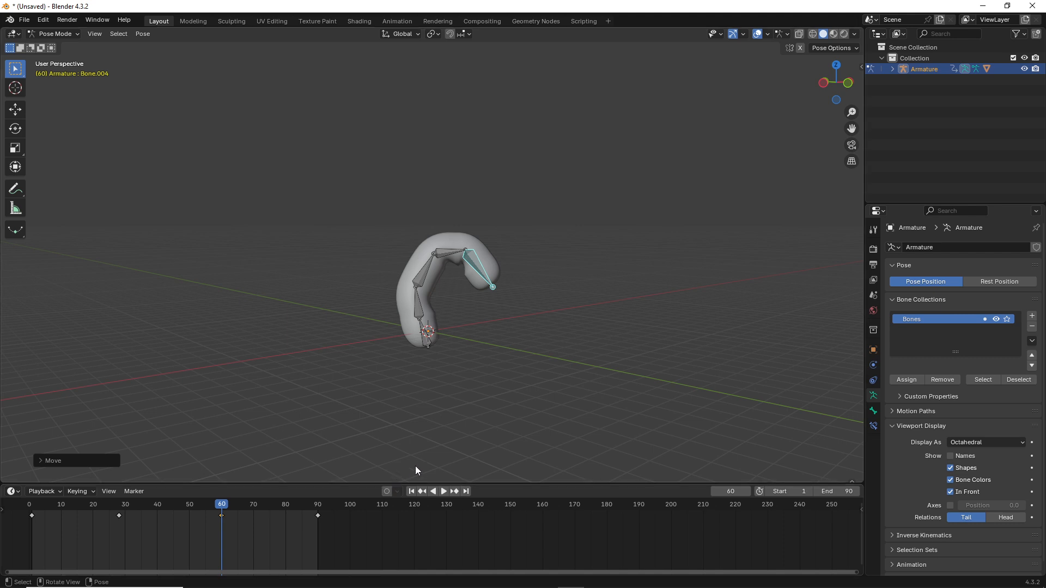
Step: Play the wiggle animation, pause it at frame 45, and switch the armature to Object Mode
left_click(444, 495)
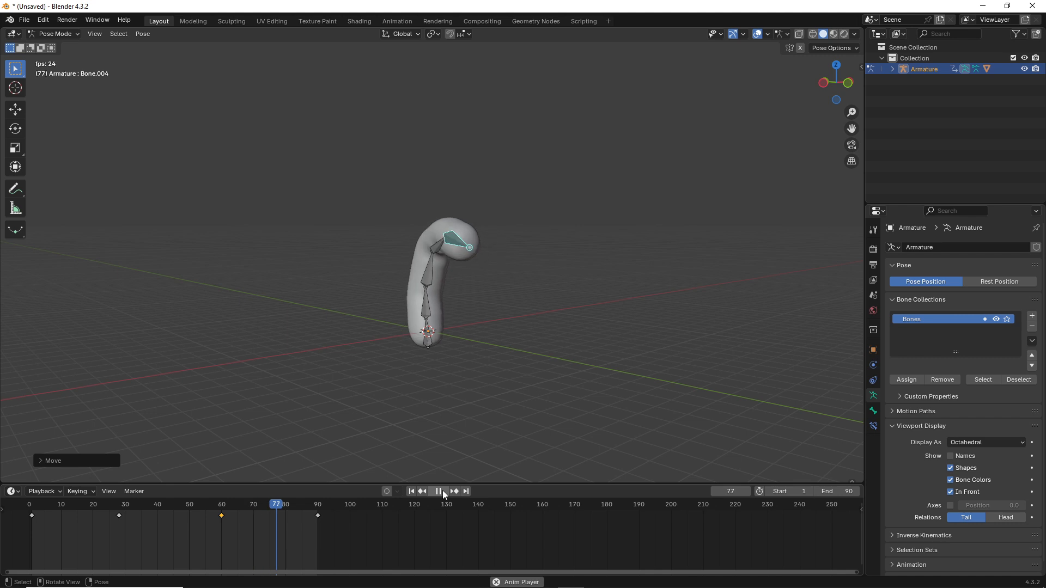
middle_click_drag(415, 478, 379, 324)
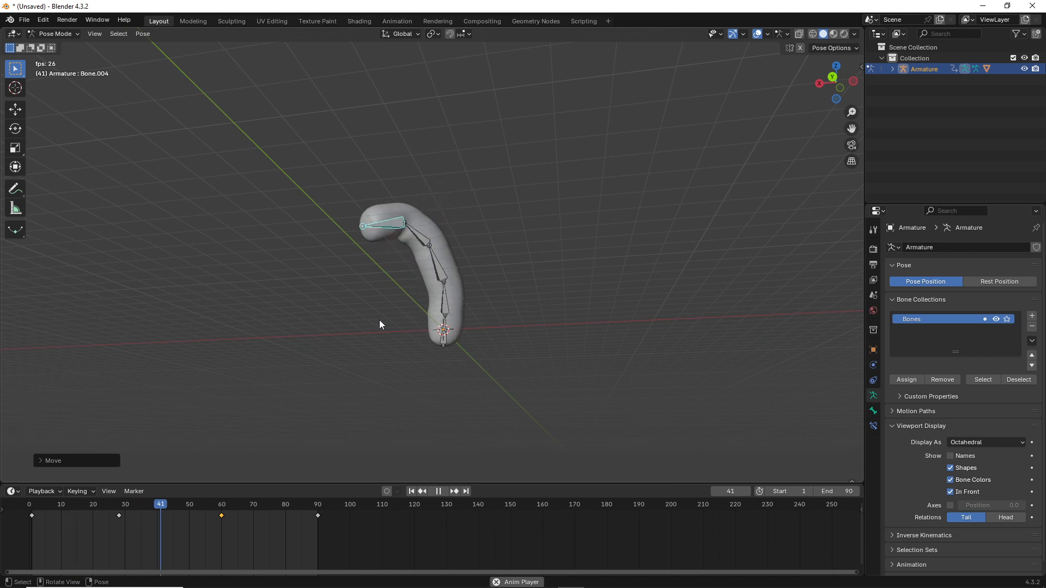
scroll(382, 310, "up", 3)
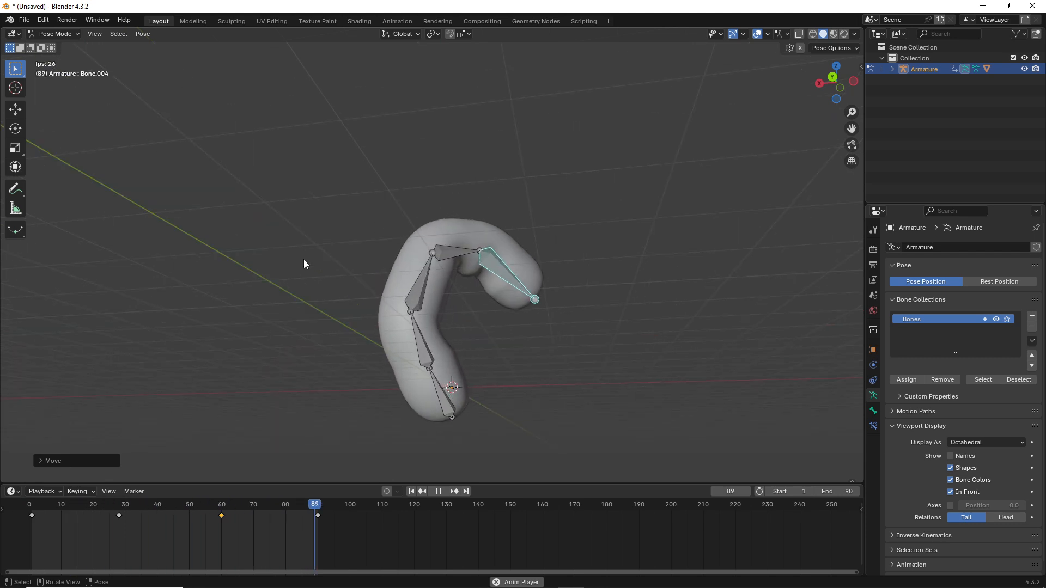
left_click(438, 492)
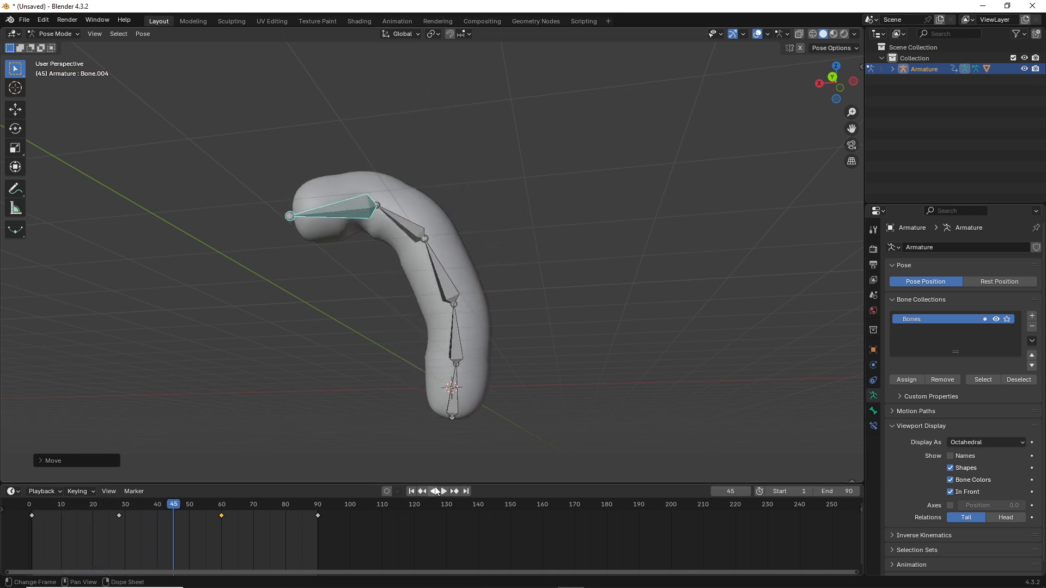
left_click(51, 34)
left_click(53, 46)
middle_click_drag(136, 114, 167, 122)
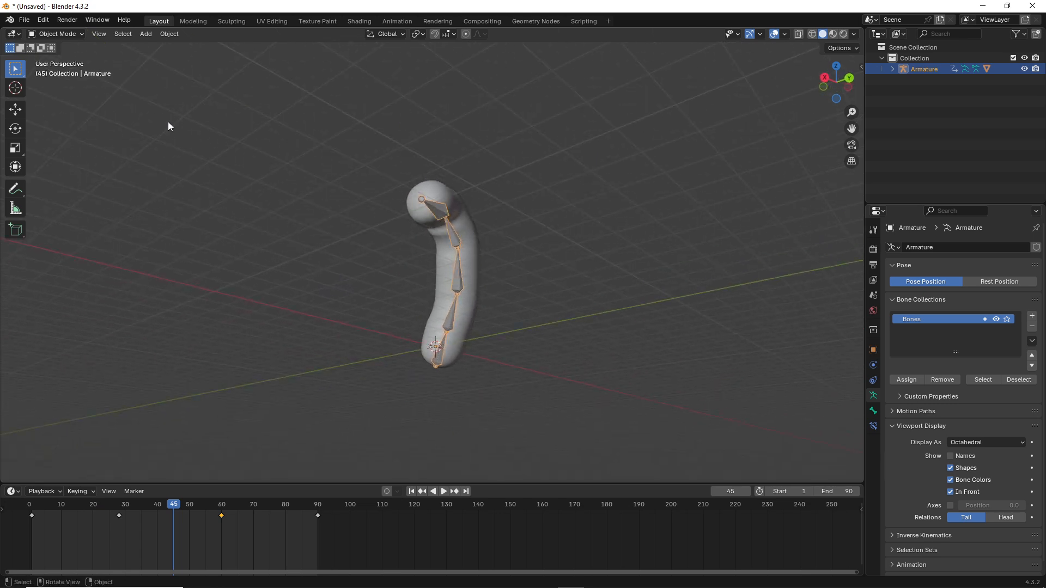
Step: Save the file as TheWorm.blend in the simple-first-person-template folder
left_click(24, 20)
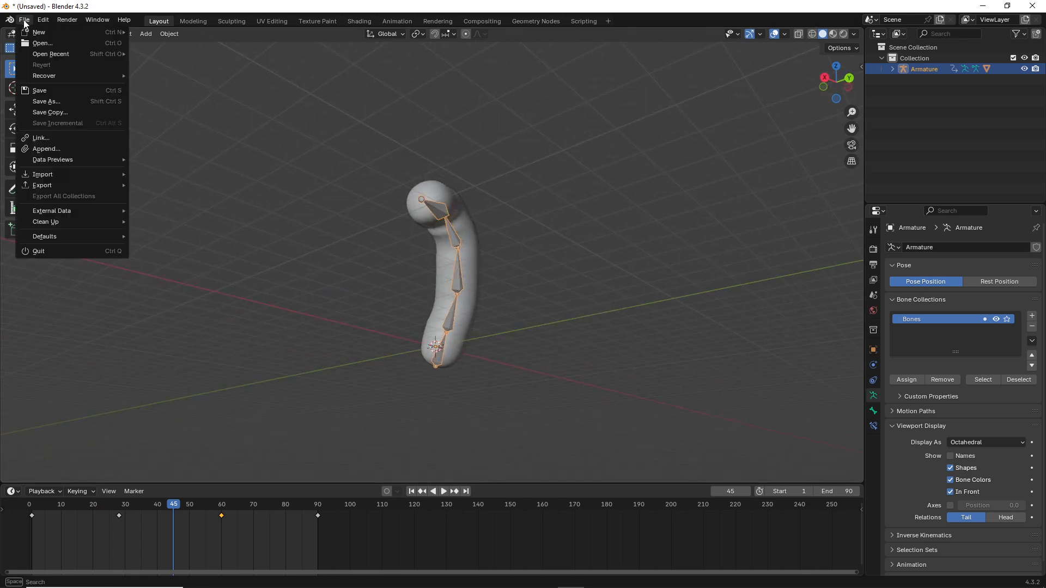
left_click(45, 101)
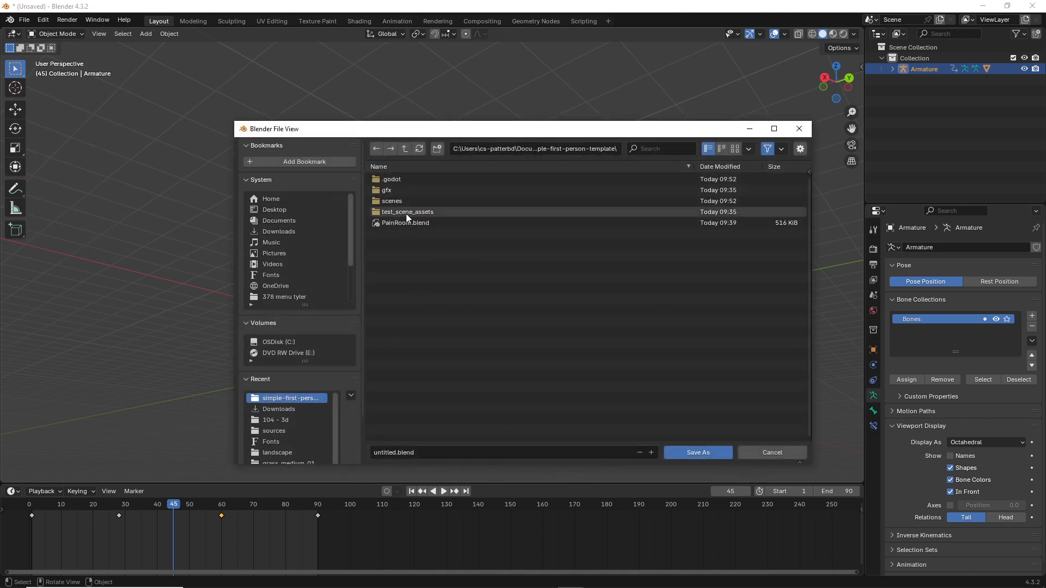
left_click(395, 452)
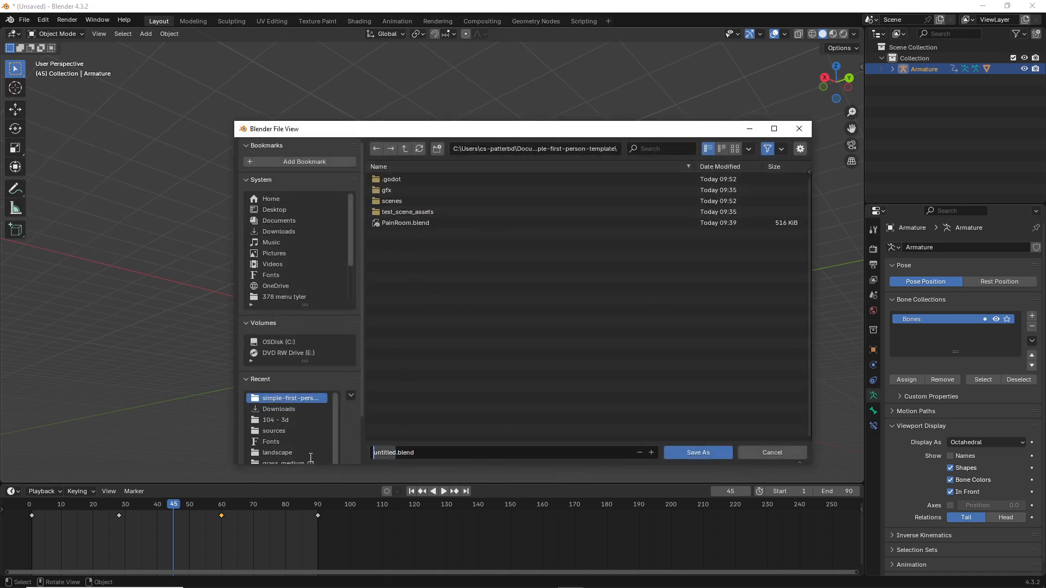
type("TheWorm")
left_click(695, 451)
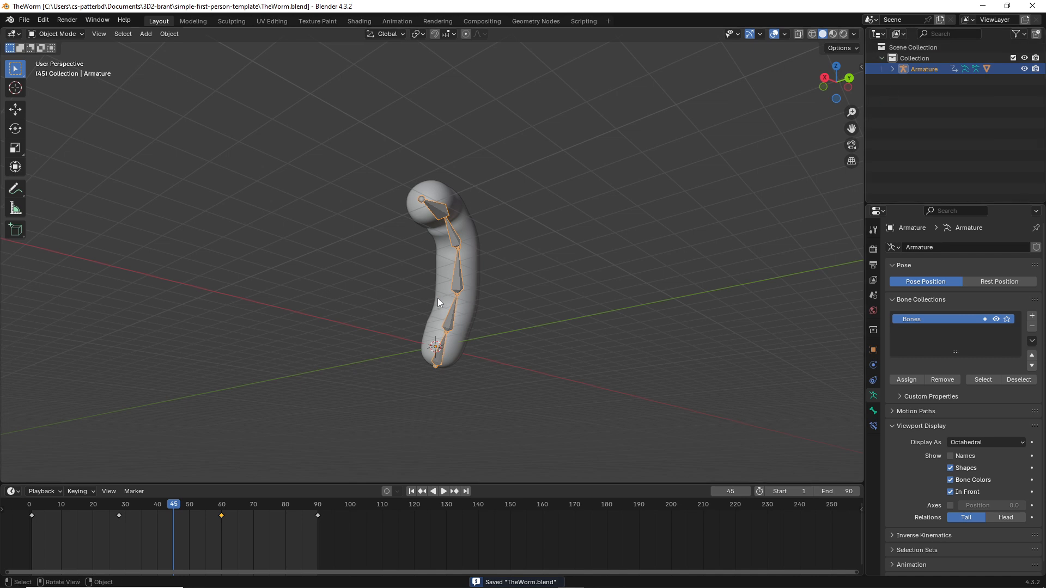
Step: Rename the Cube mesh under Armature to Cube-col and make the timeline area taller
left_click(892, 69)
left_click(926, 112)
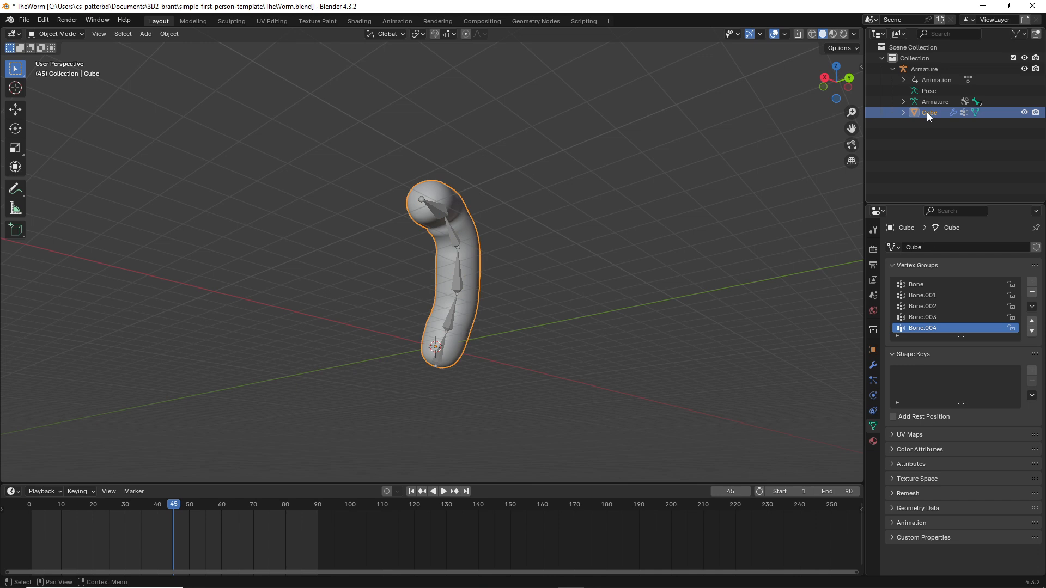
double_click(927, 112)
left_click(937, 112)
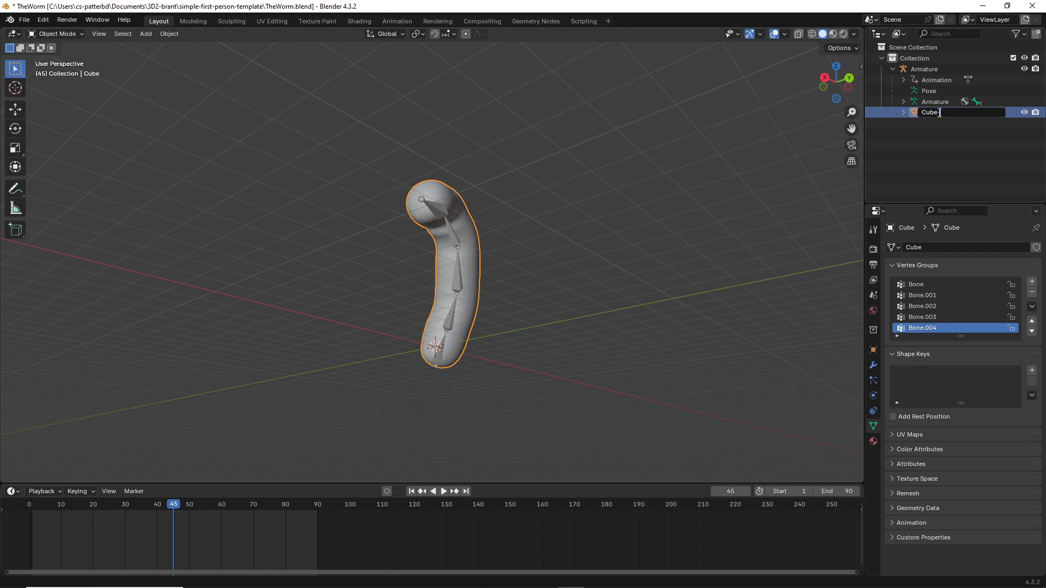
type("-col")
key("Return")
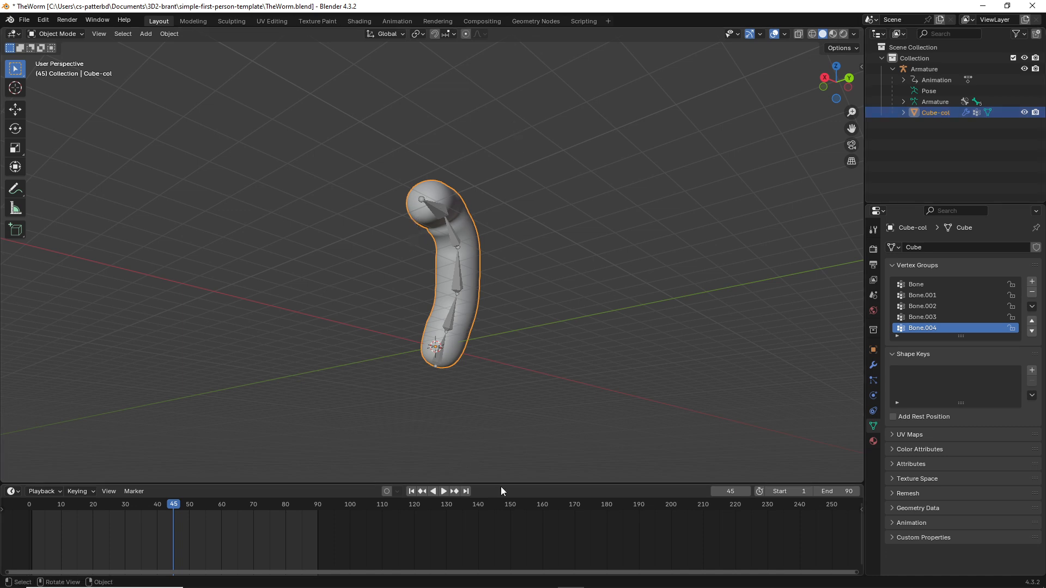
left_click_drag(499, 484, 485, 407)
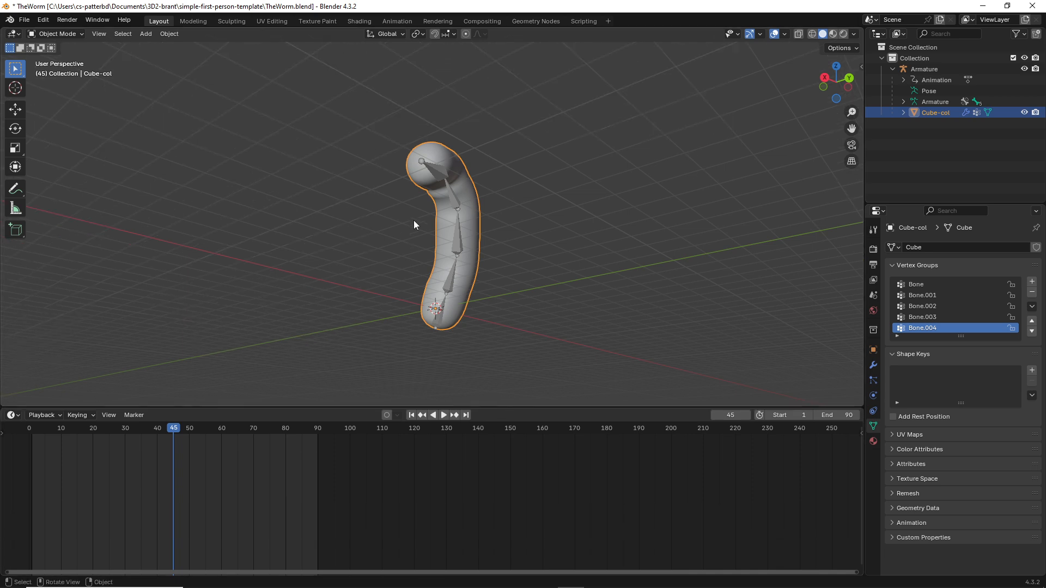
left_click(440, 173)
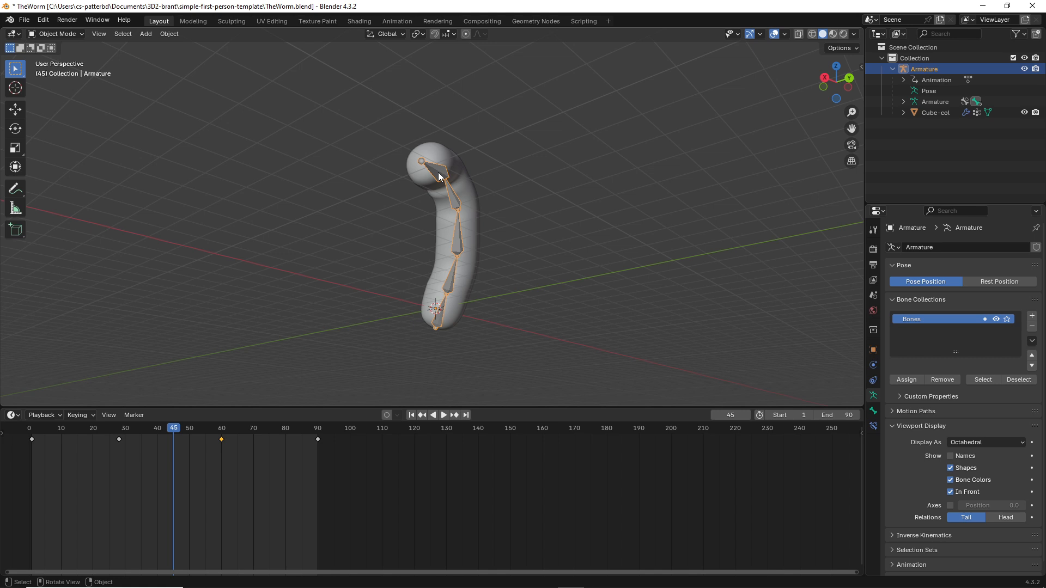
Step: Switch the timeline to the Nonlinear Animation editor and show its sidebar
left_click(13, 415)
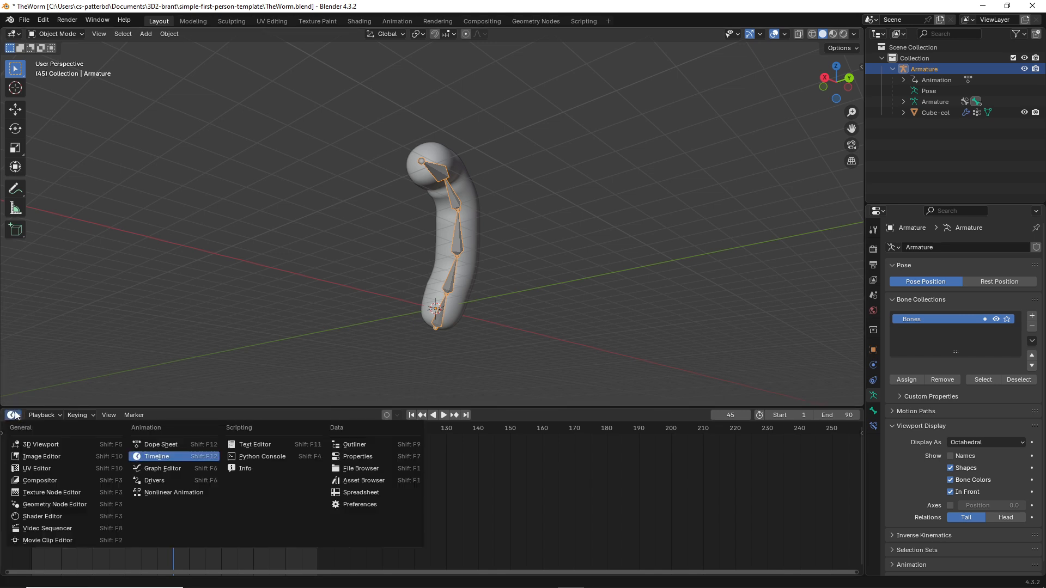
left_click(16, 416)
left_click(14, 417)
left_click(162, 492)
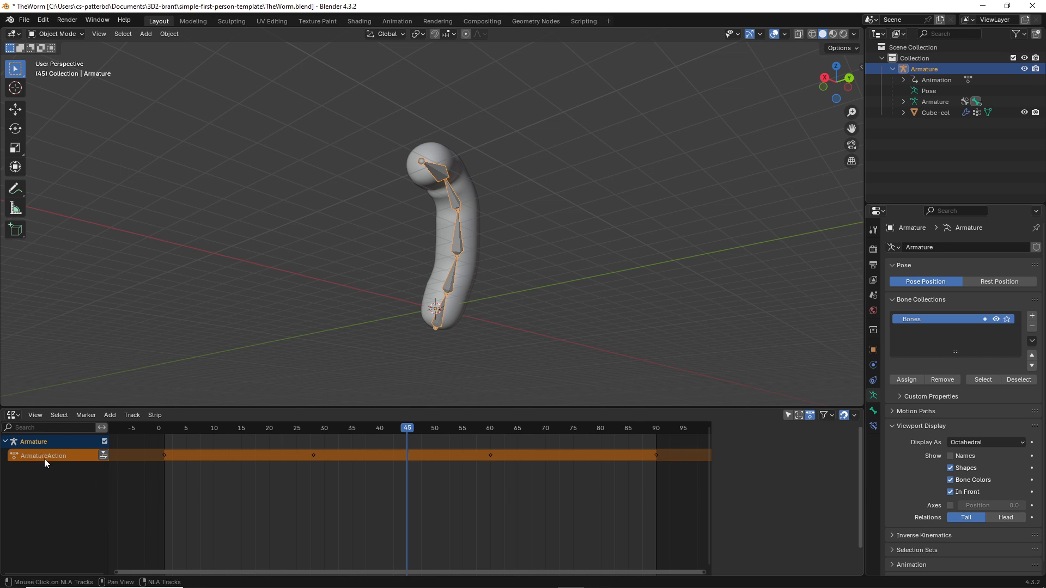
key("n")
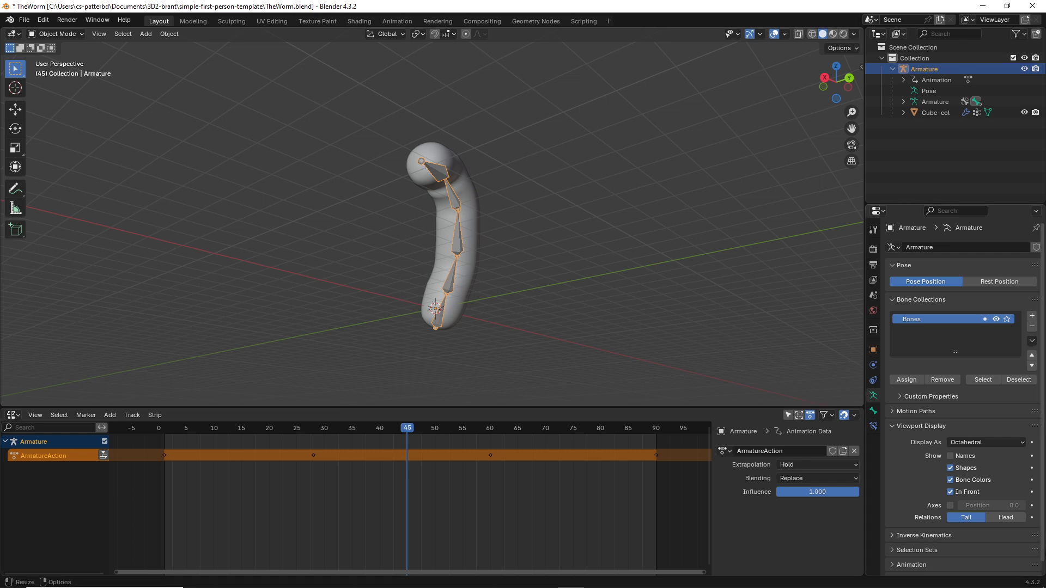
Step: Rename the action ArmatureAction to wiggle and save TheWorm.blend with Ctrl+S
left_click(750, 451)
key("ctrl+BackSpace")
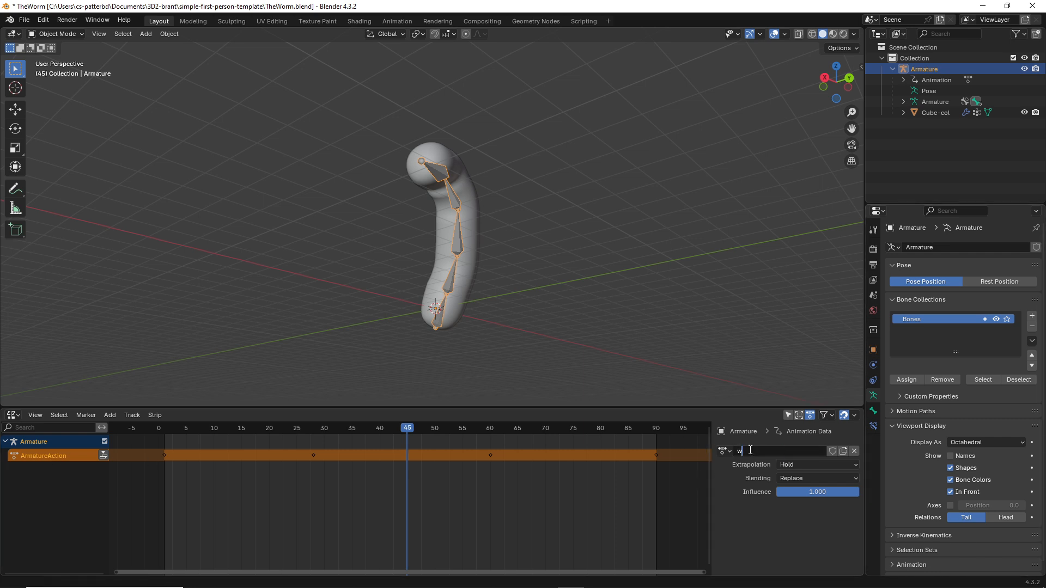
type("wiggle")
key("Return")
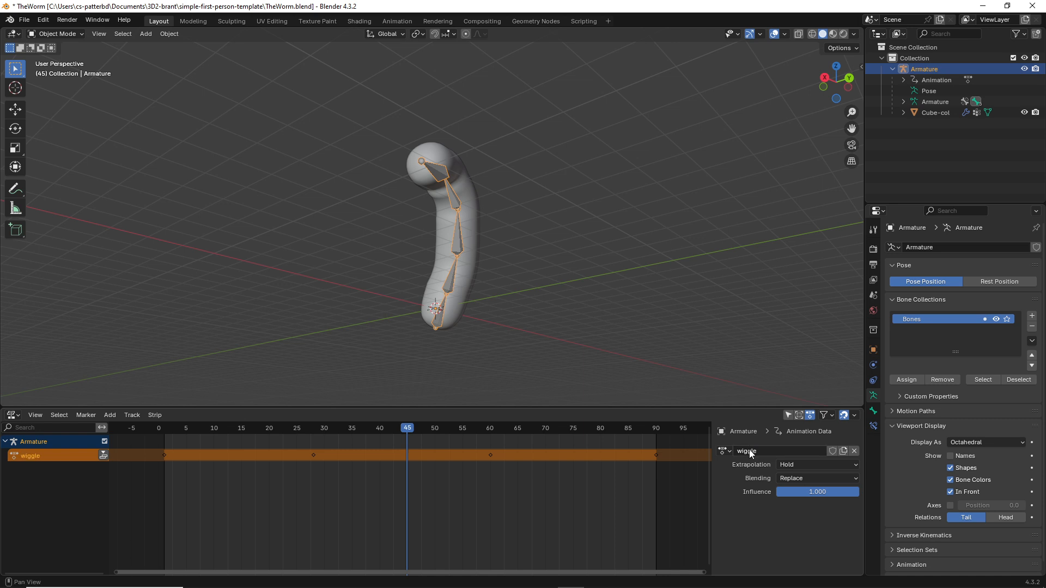
key("ctrl+s")
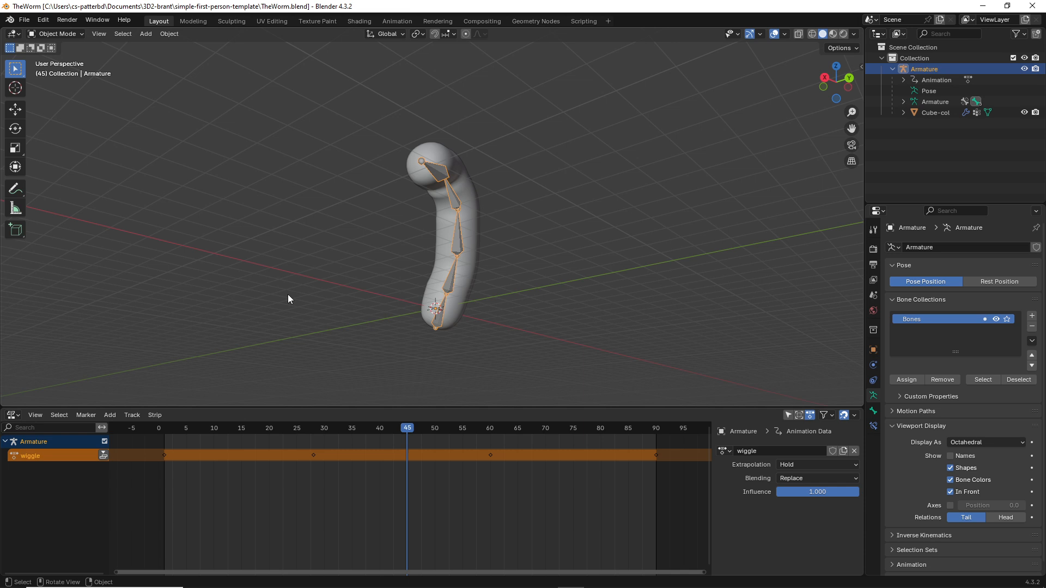
Step: Switch to Material Preview and set Cube-col's base colour to orange (E77600)
left_click(832, 35)
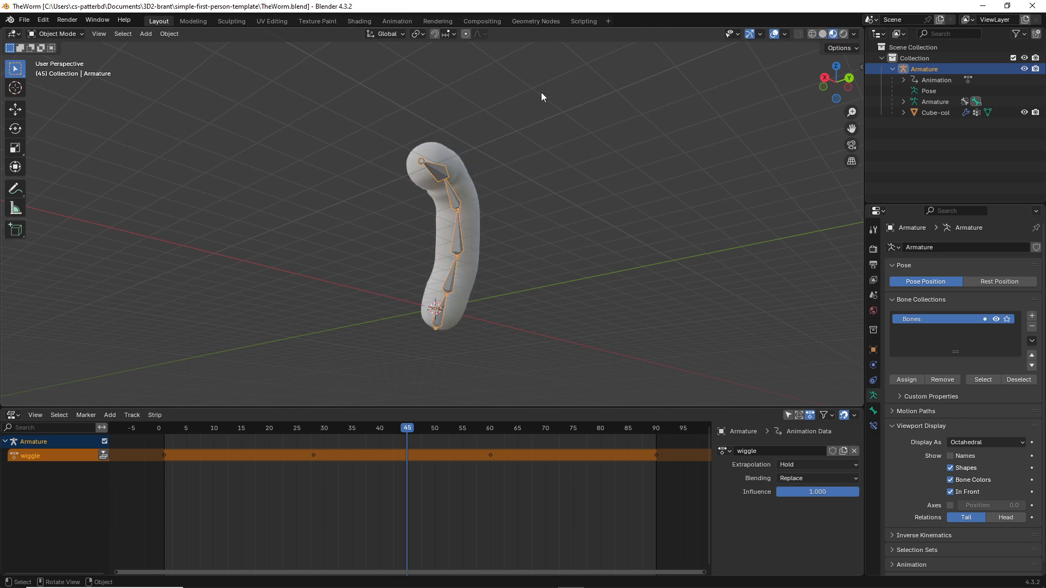
left_click(446, 153)
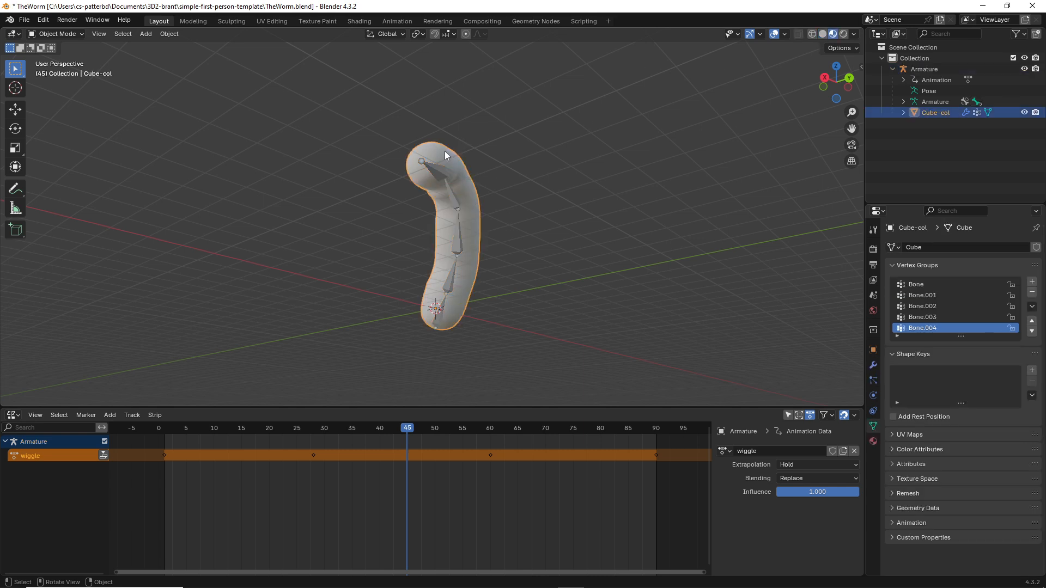
left_click(871, 367)
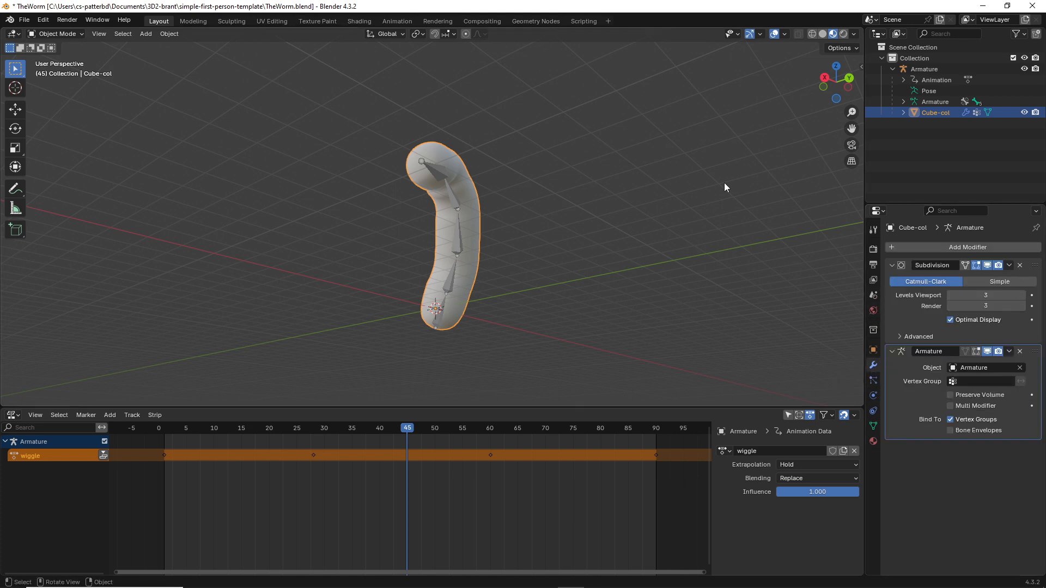
left_click(874, 440)
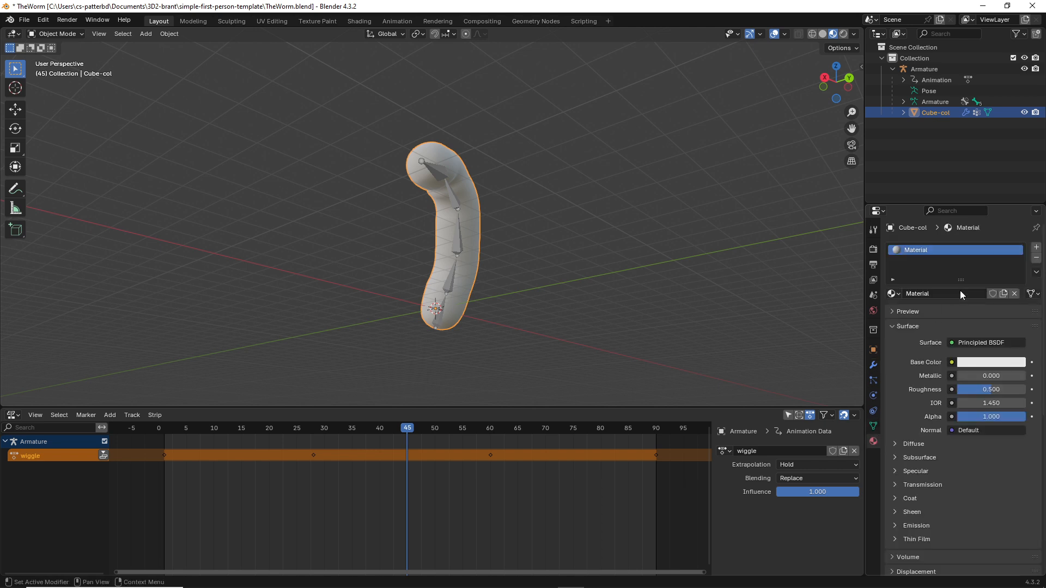
left_click(979, 364)
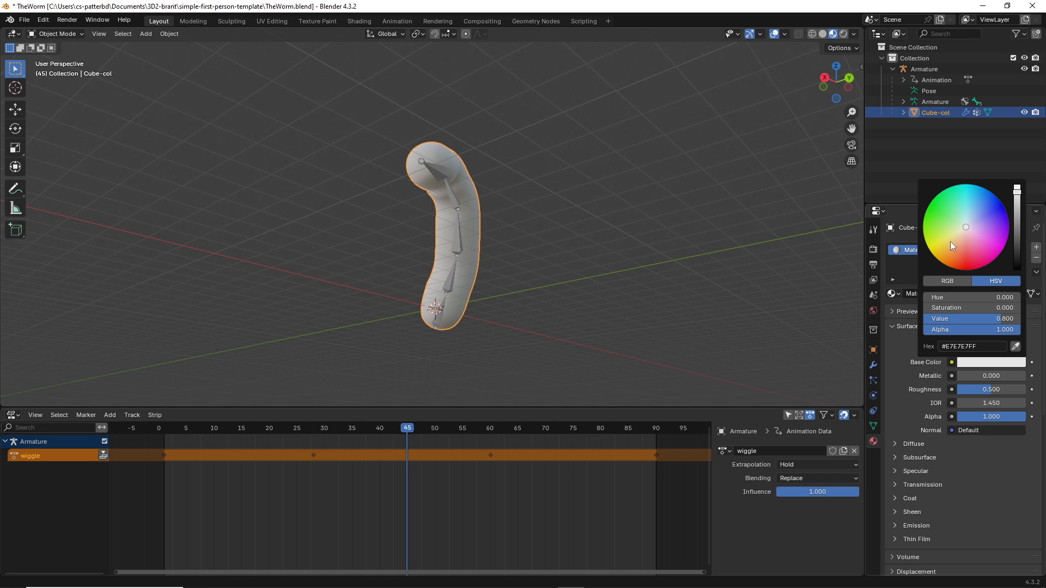
left_click_drag(937, 212, 944, 264)
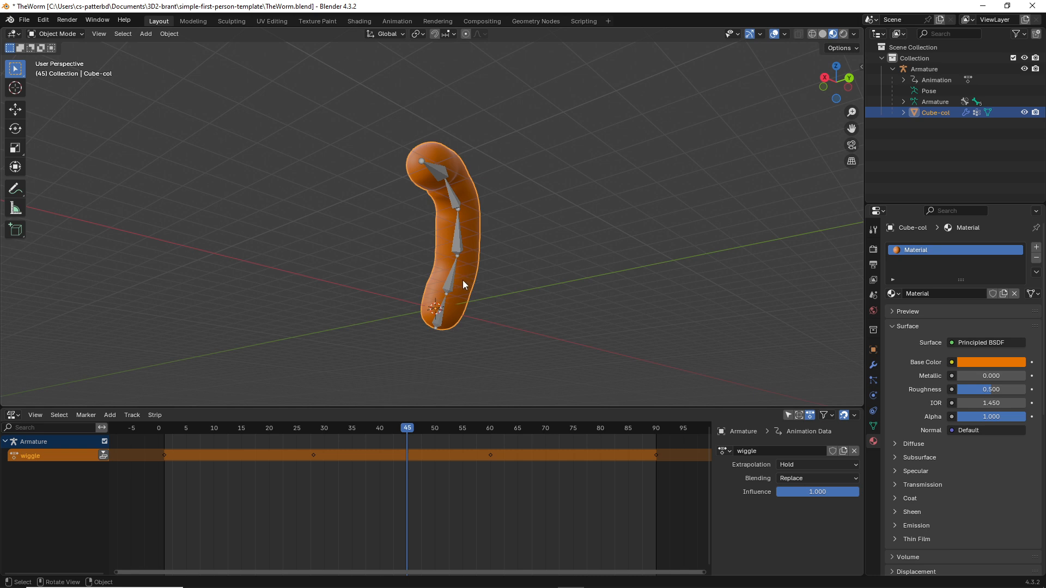
middle_click_drag(463, 279, 410, 274)
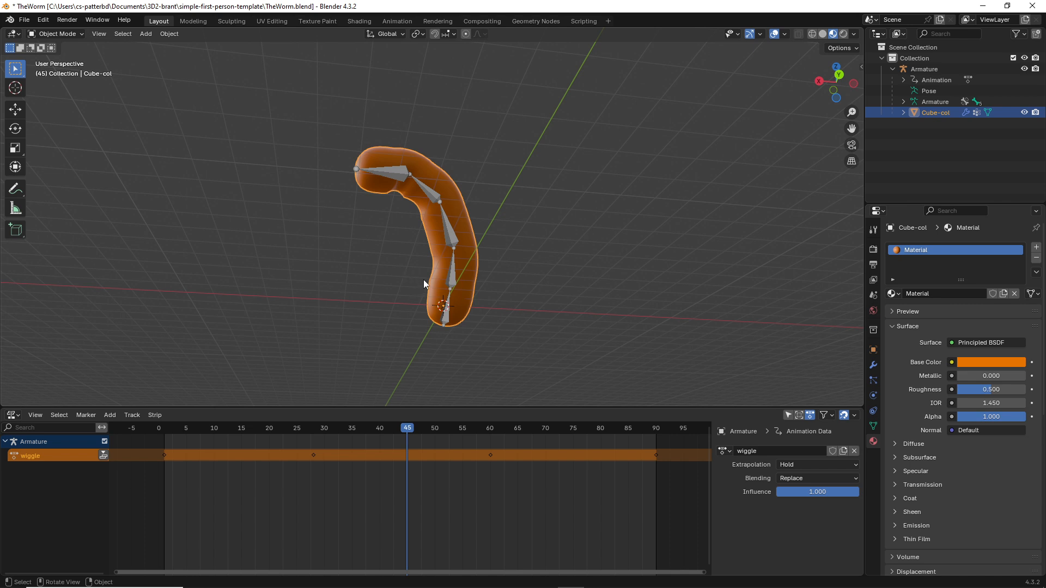
Step: Save the orange worm to TheWorm.blend and switch over to the Godot editor
scroll(423, 279, "up", 3)
scroll(416, 277, "down", 2)
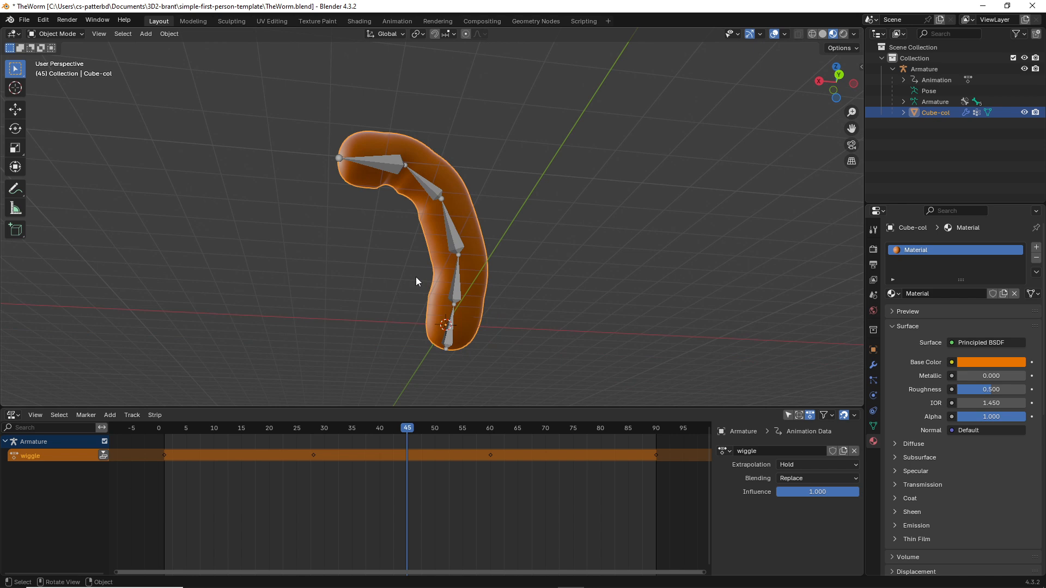
key("ctrl+s")
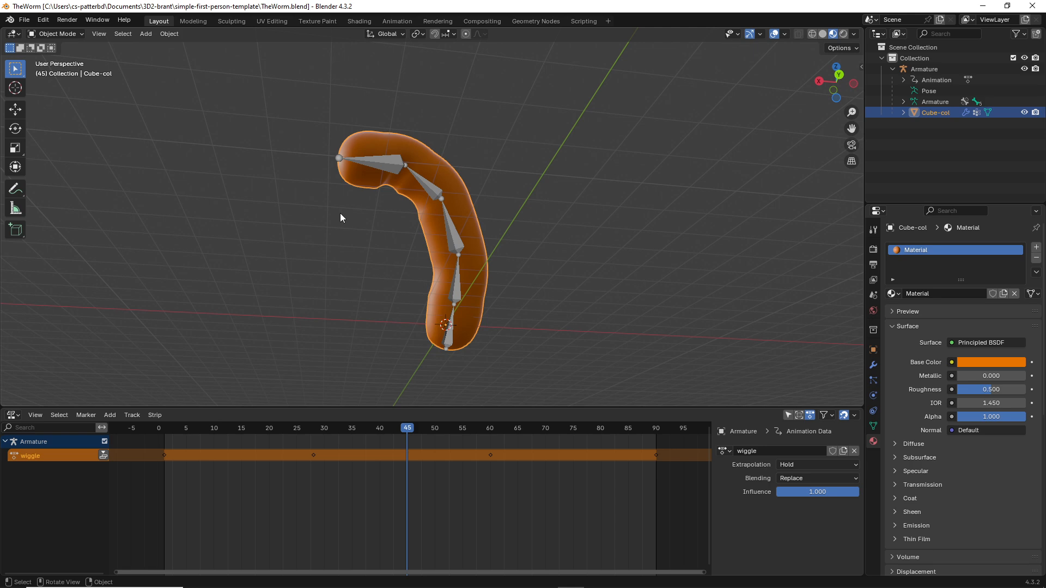
key("alt+Tab")
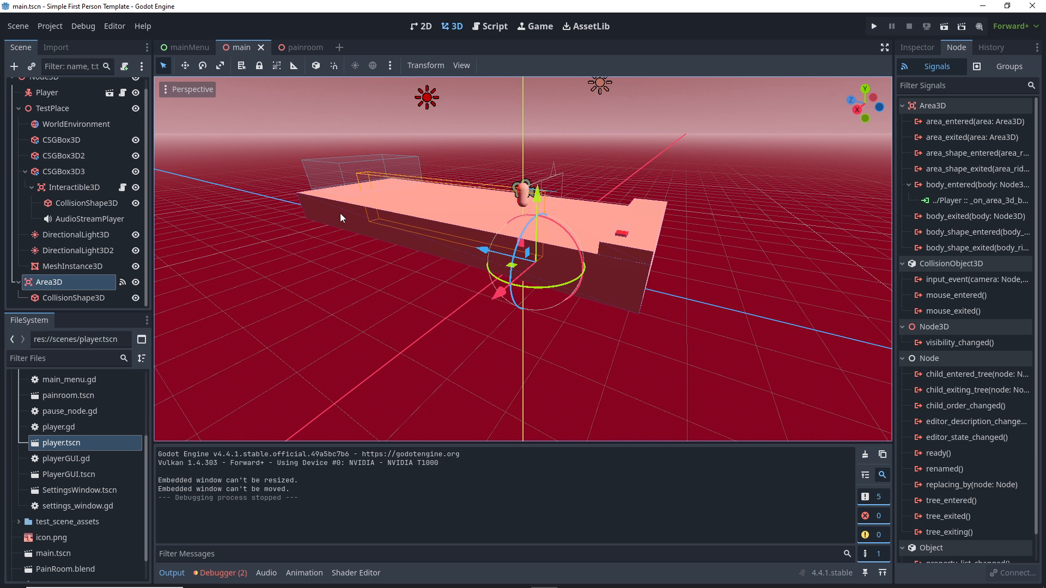
Step: Open TheWorm.blend's import settings and preview the wiggle animation
scroll(91, 492, "down", 2)
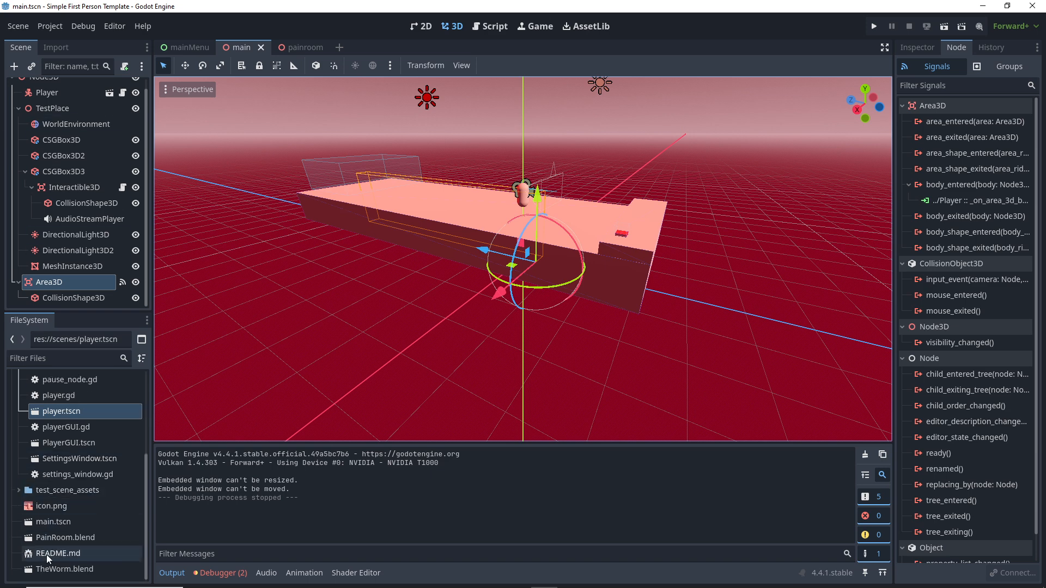
left_click(57, 570)
double_click(57, 569)
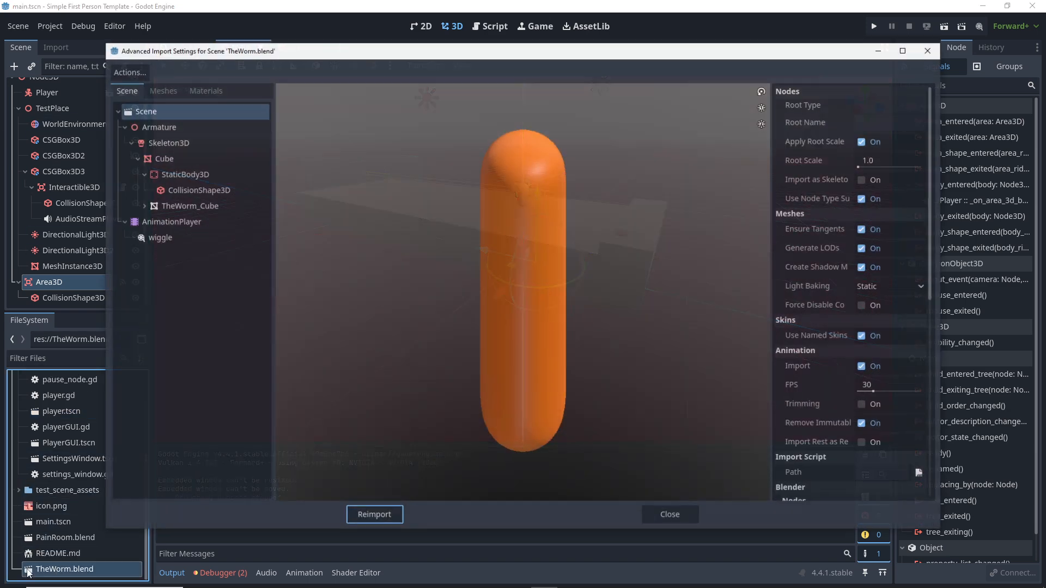
left_click(157, 240)
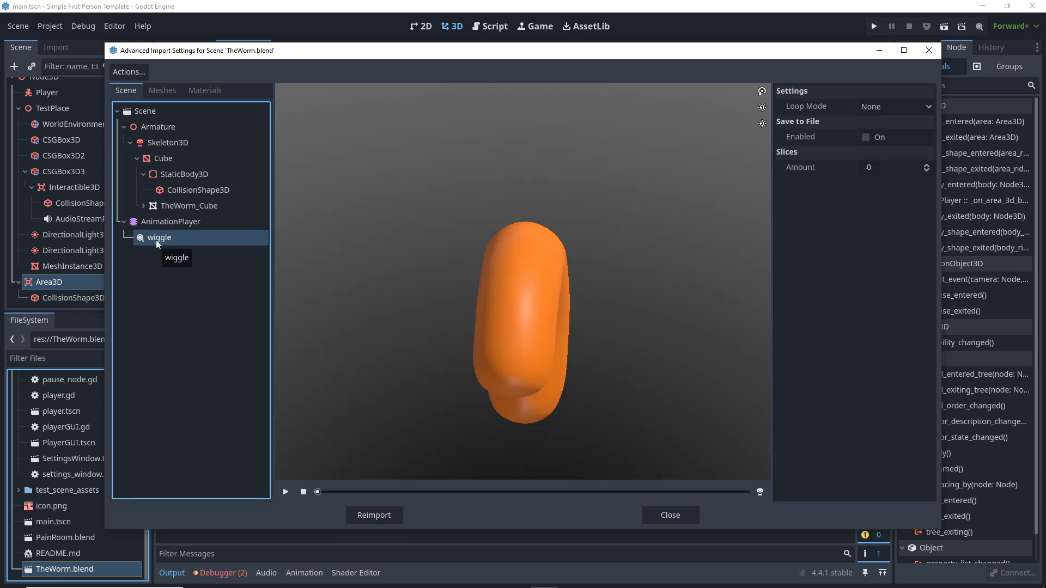
left_click(285, 492)
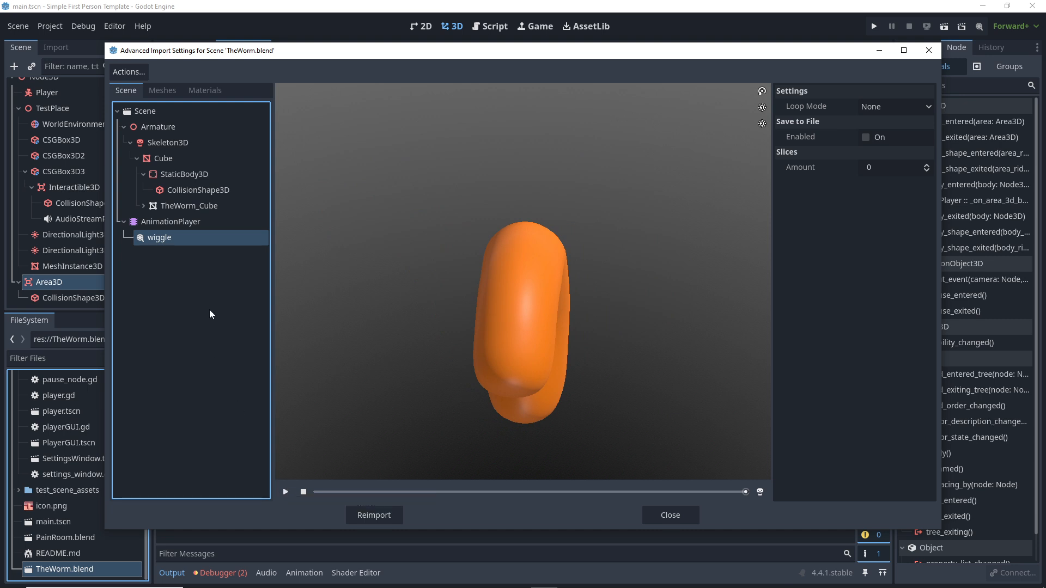
Step: Enable Save to File, set wiggle's Loop Mode to Linear, and reimport TheWorm.blend
left_click(863, 139)
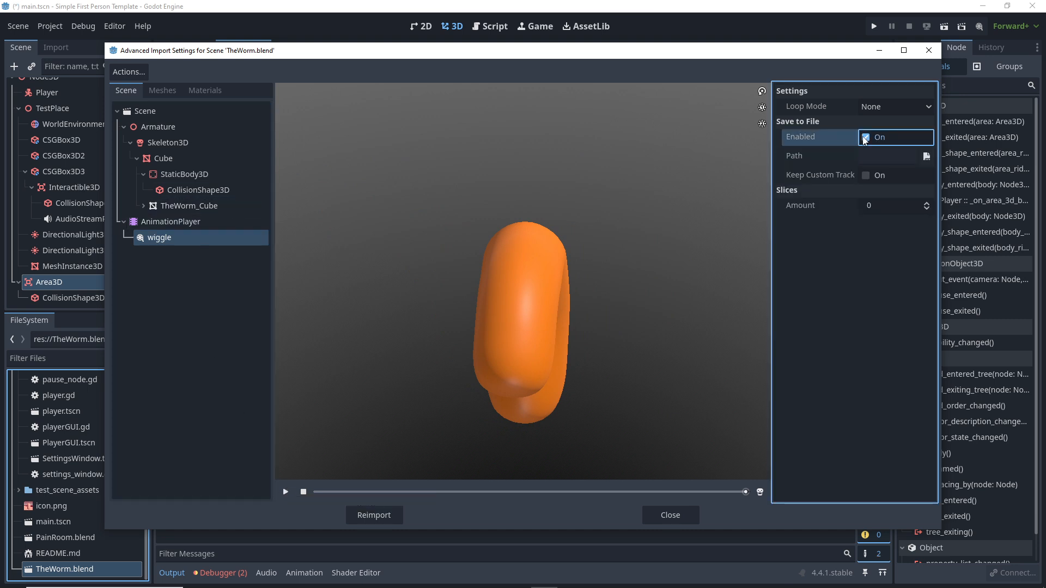
left_click(887, 108)
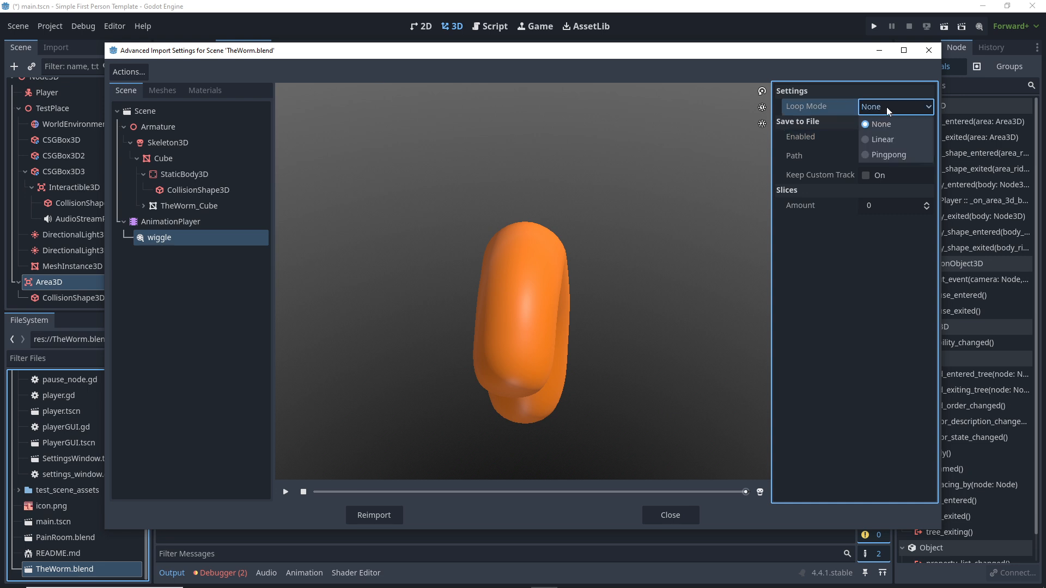
left_click(886, 139)
left_click(885, 109)
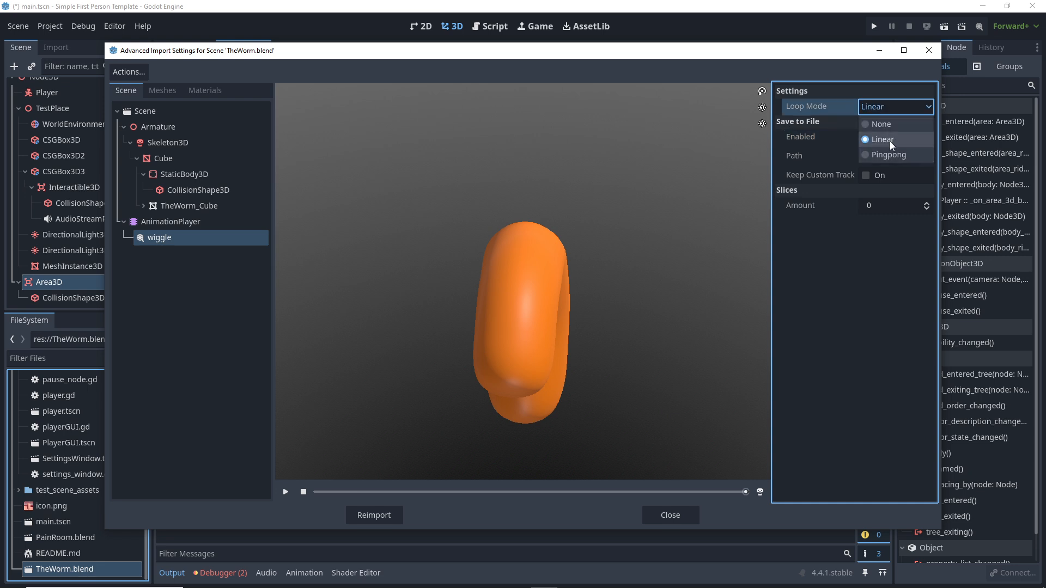
left_click(880, 140)
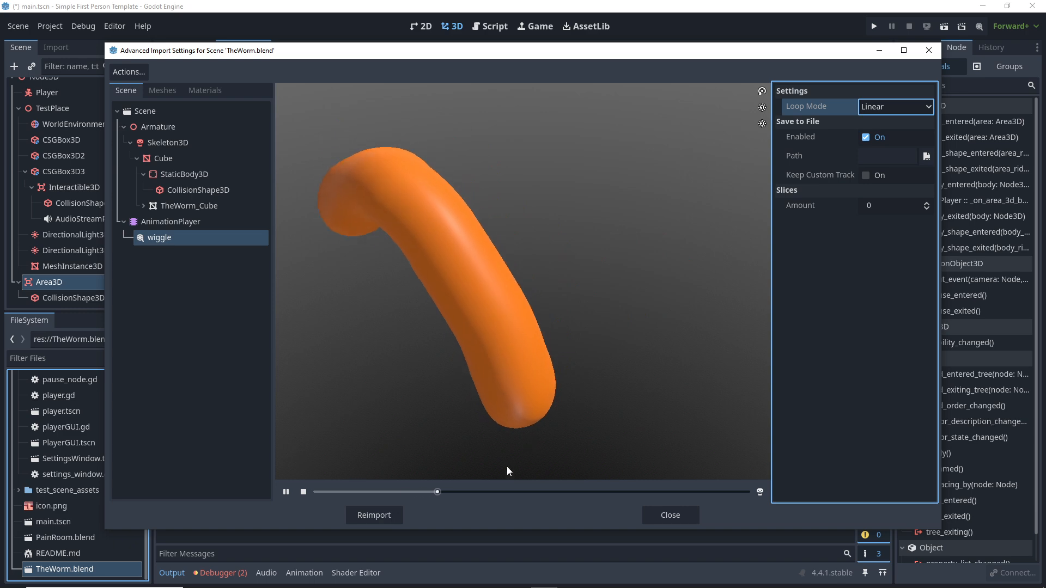
left_click(371, 512)
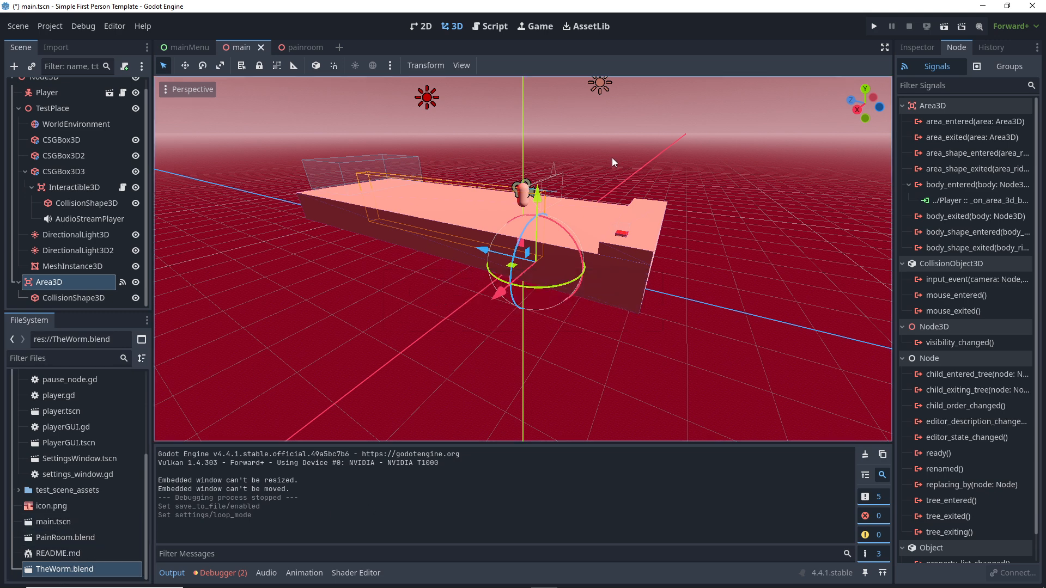
Step: Switch to the painroom scene and orbit the view over the room
left_click(306, 48)
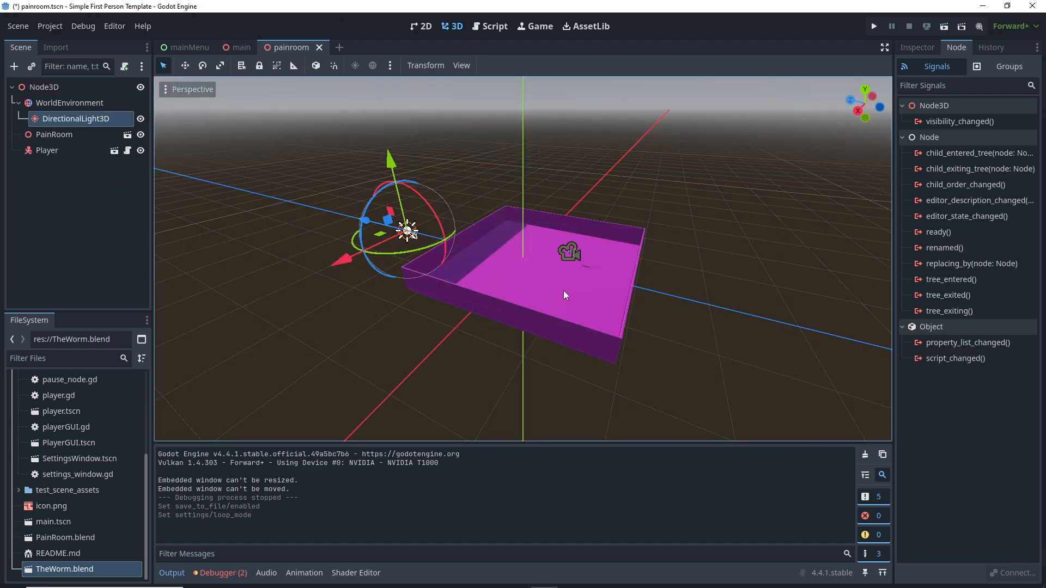
scroll(558, 282, "up", 3)
middle_click_drag(559, 283, 512, 247)
scroll(512, 247, "up", 2)
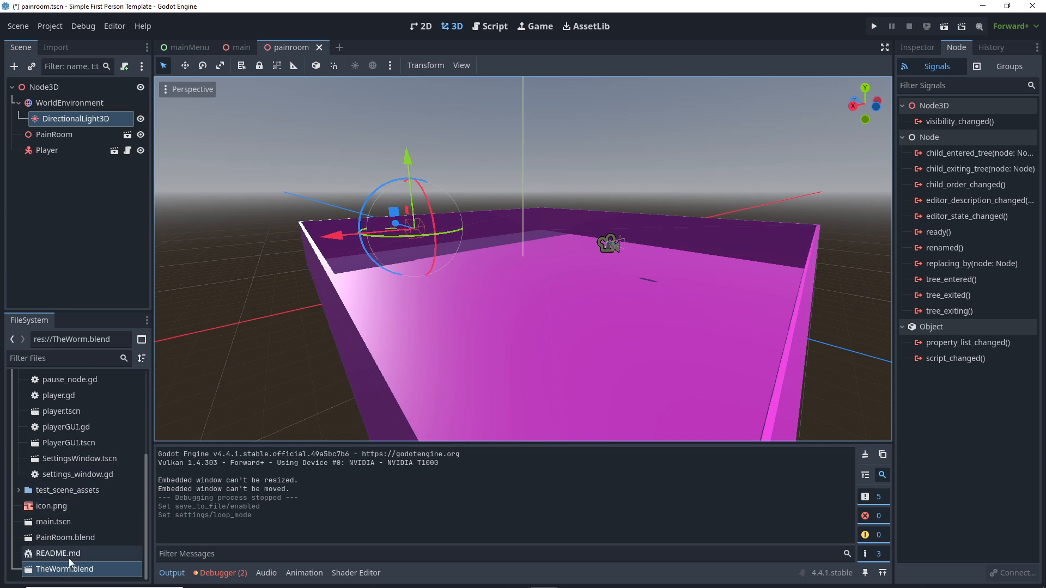
Step: Create a New Inherited Scene from TheWorm.blend
scroll(112, 469, "up", 3)
scroll(115, 472, "down", 3)
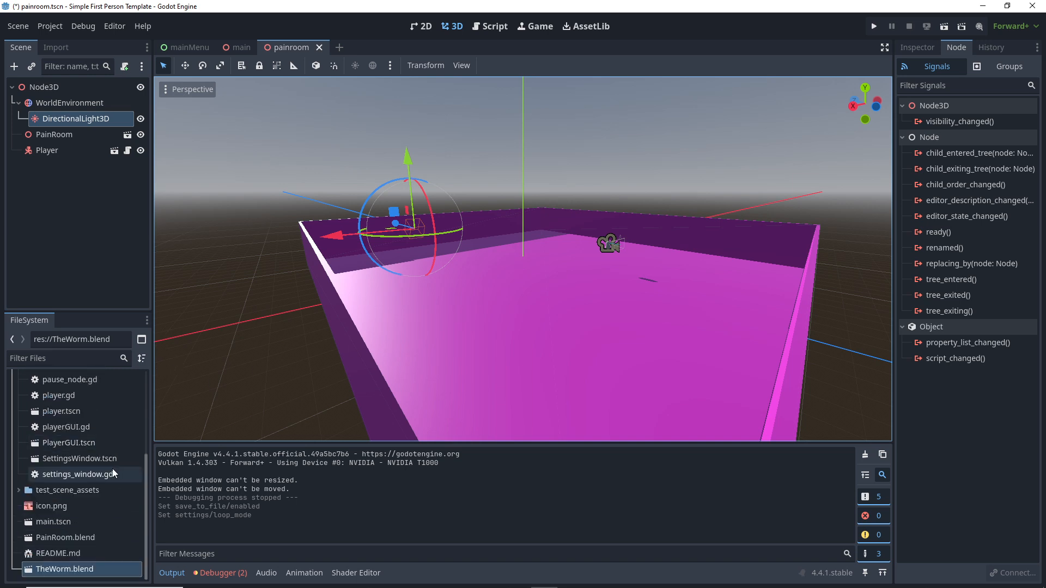
right_click(84, 575)
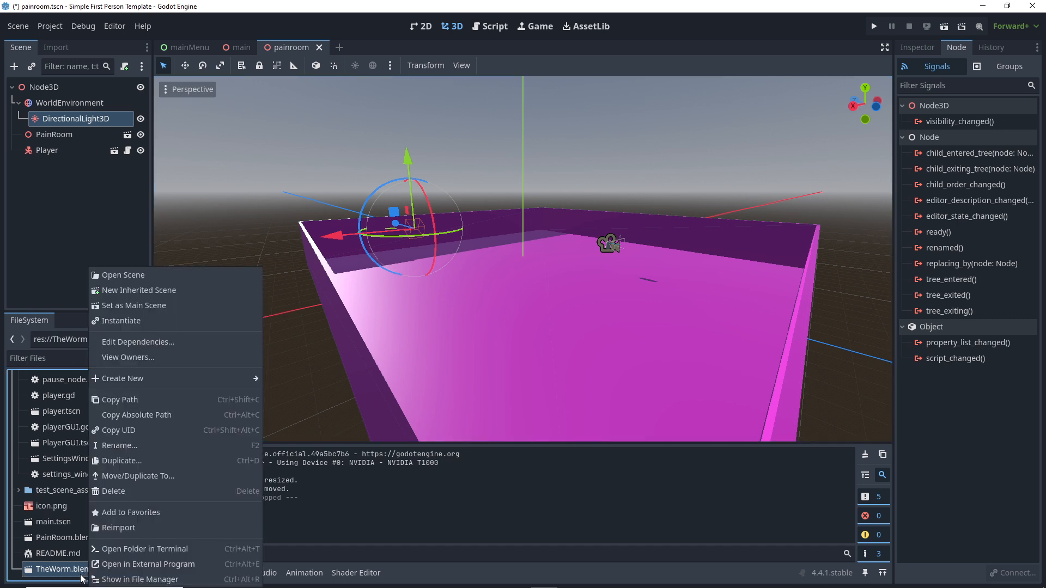
left_click(135, 290)
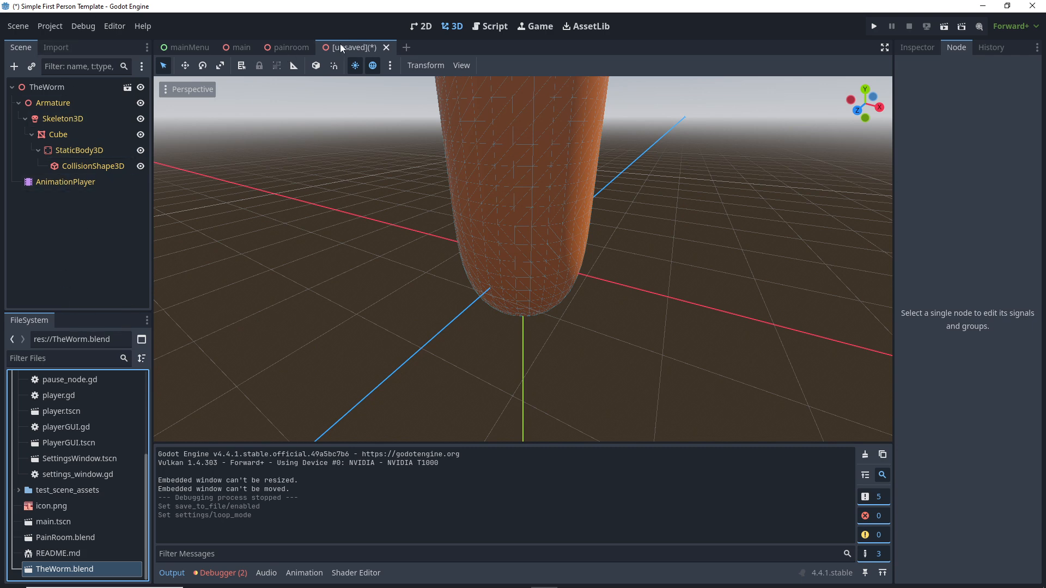
Step: Set the AnimationPlayer's wiggle animation to Autoplay on Load, checking it on the enlarged timeline
scroll(389, 190, "down", 5)
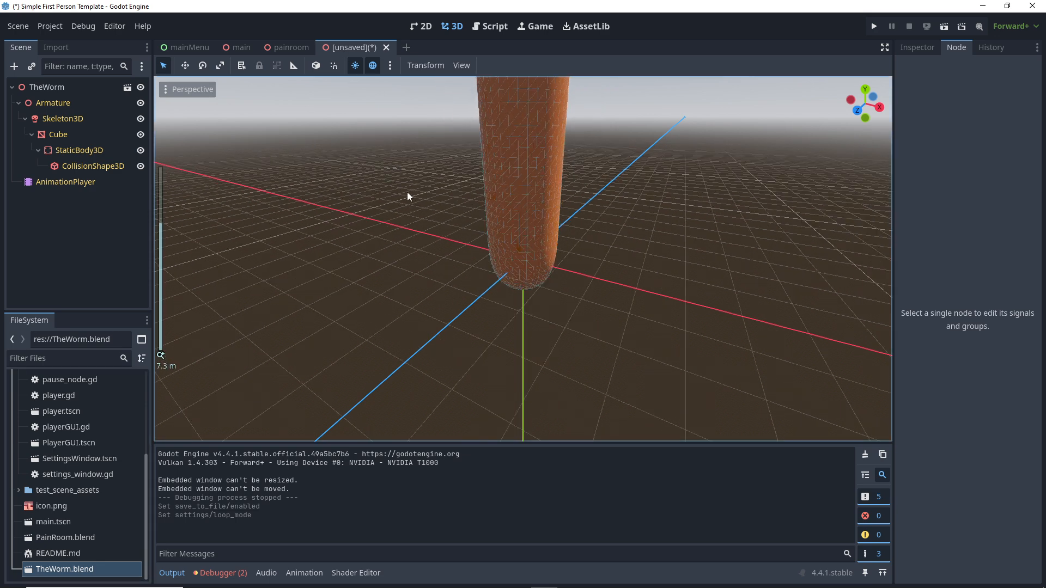
left_click(91, 183)
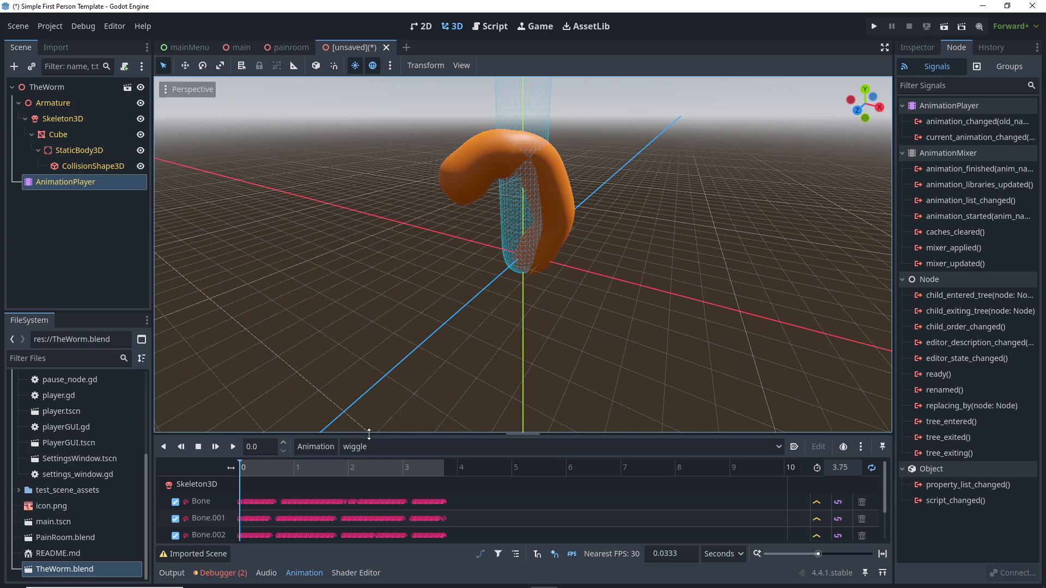
left_click_drag(370, 434, 360, 344)
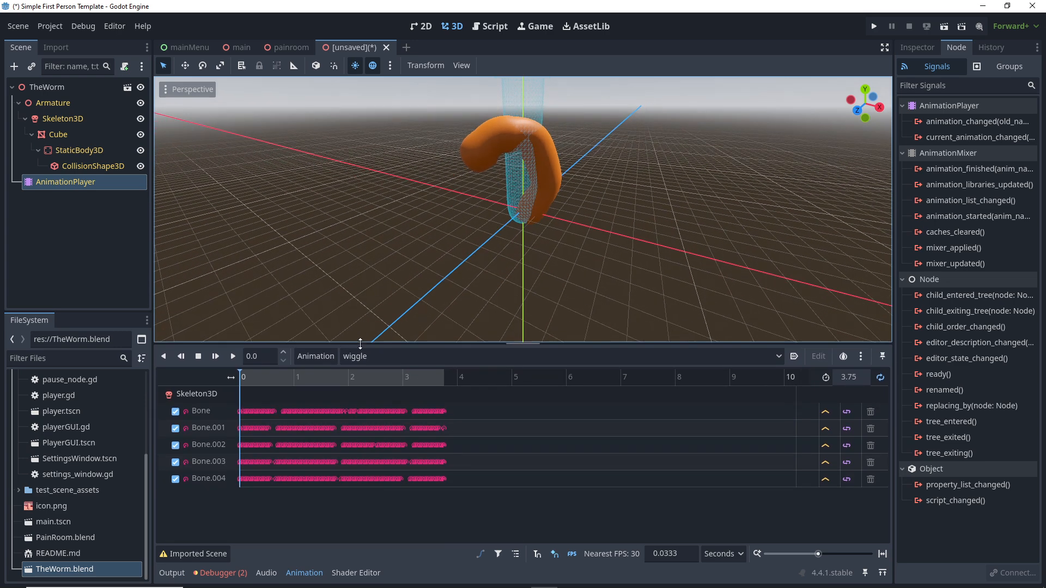
left_click(243, 374)
left_click_drag(243, 374, 228, 397)
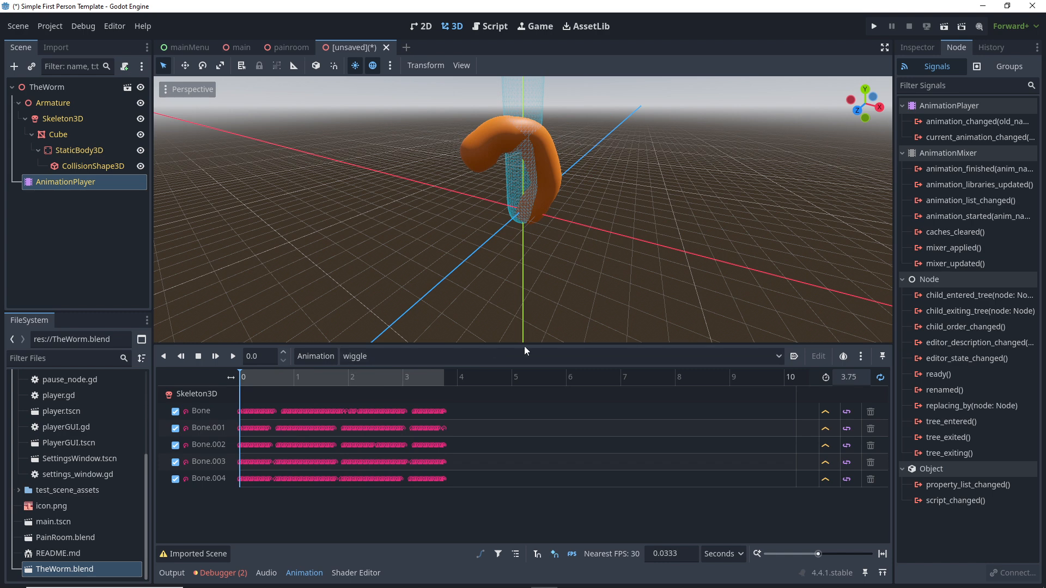
left_click(795, 358)
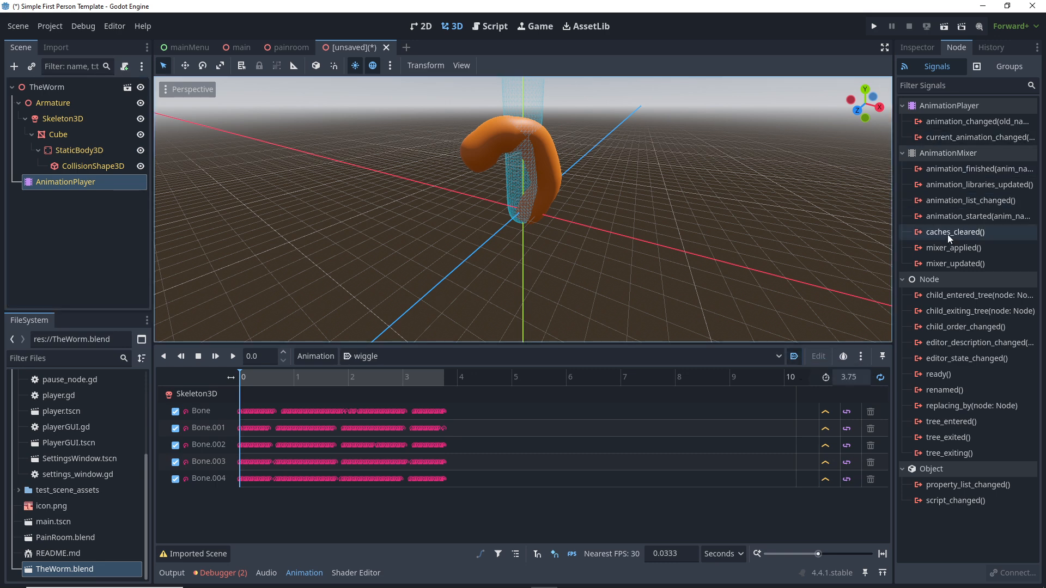
left_click(924, 47)
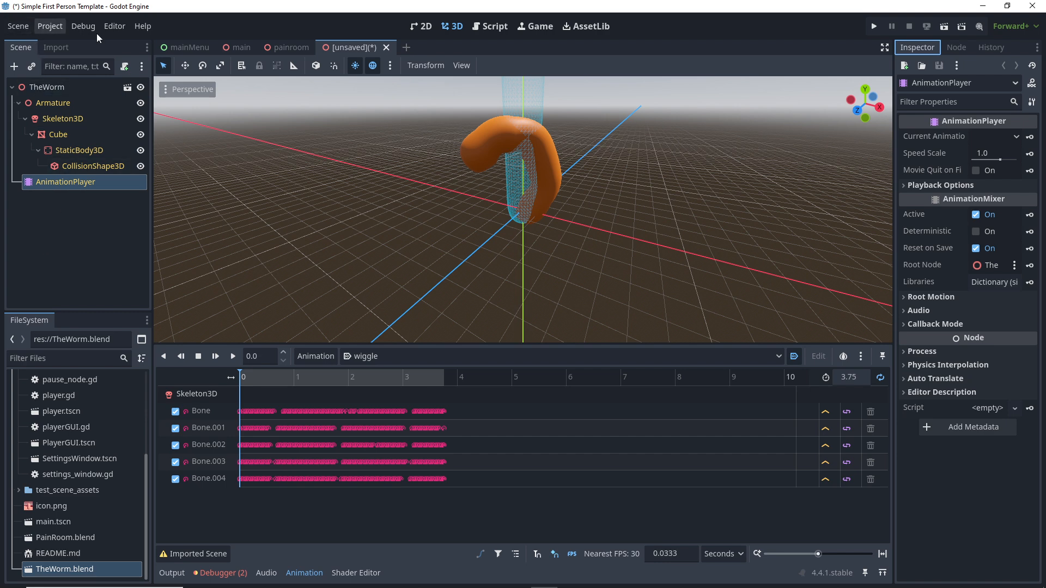
Step: Save the inherited worm scene as painworm.tscn
right_click(357, 47)
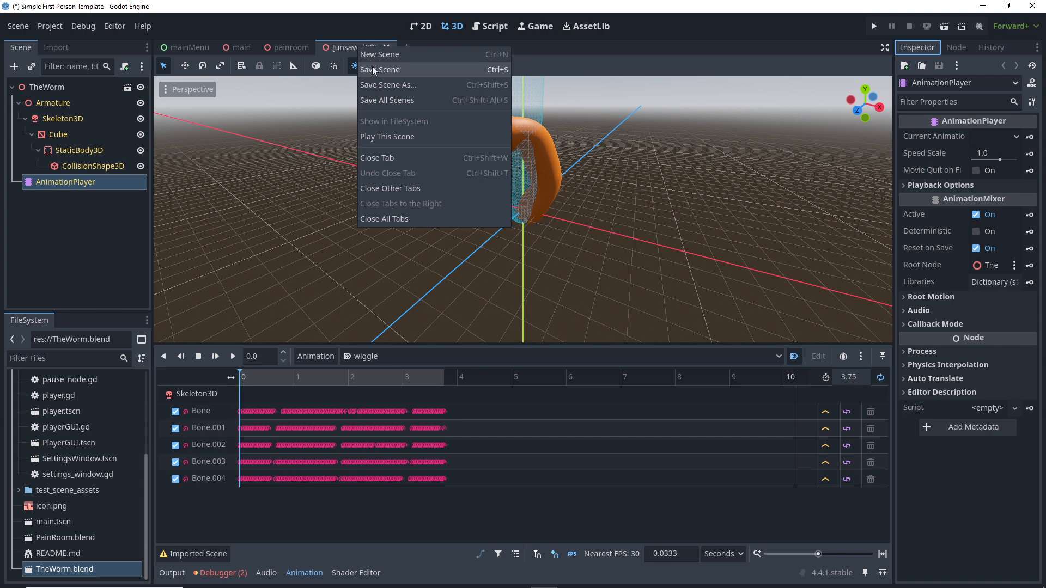
left_click(373, 70)
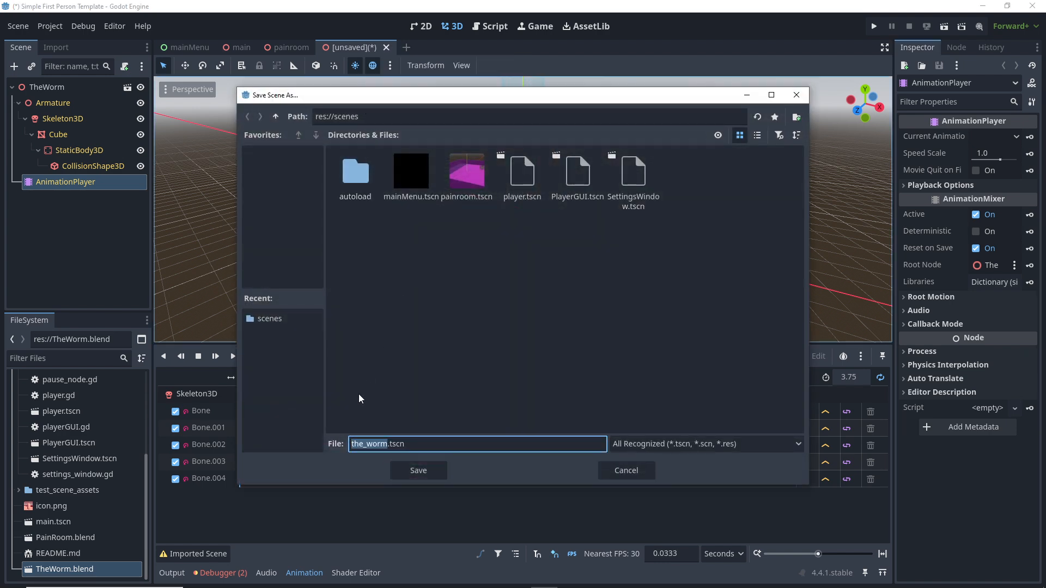
type("painworm")
left_click(413, 470)
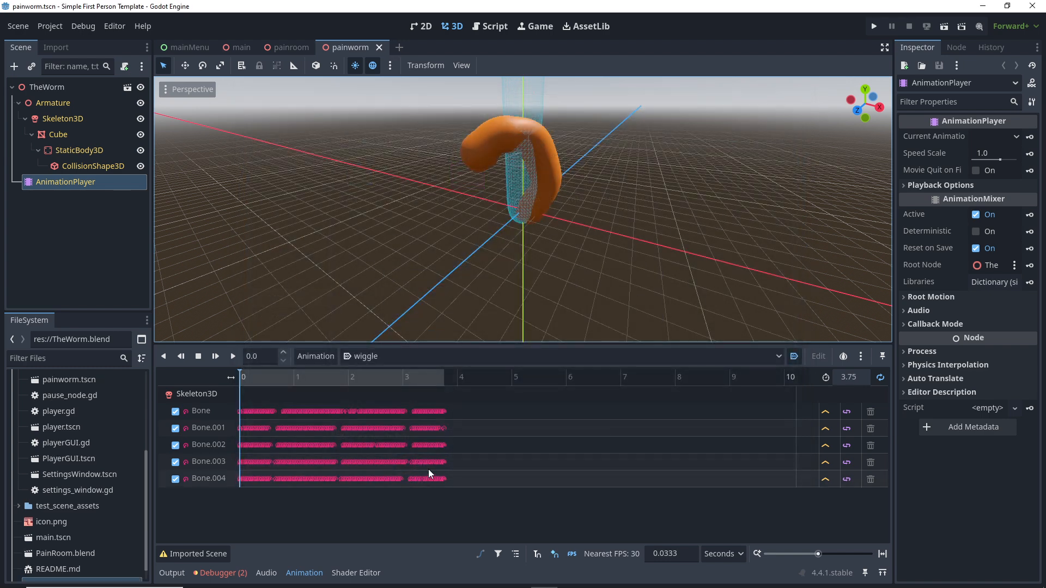
mouse_move(275, 49)
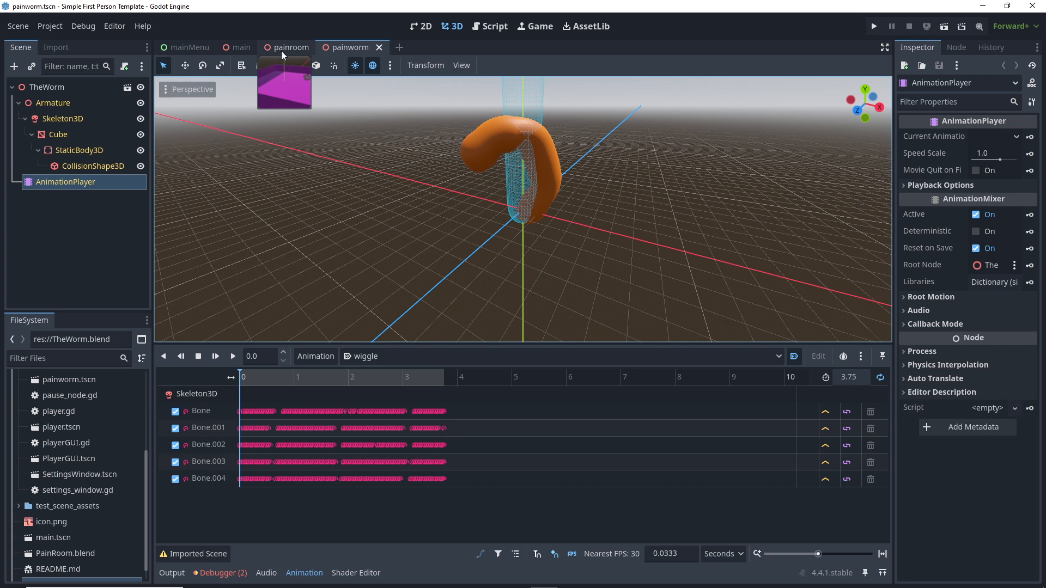
Step: In the painroom scene, drag painworm.tscn from FileSystem into the room
left_click(281, 50)
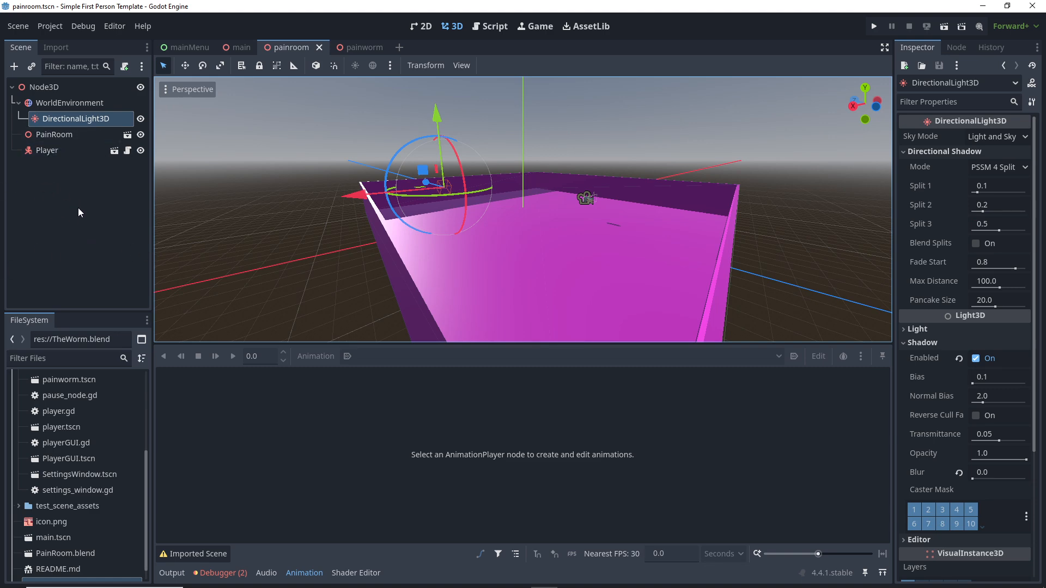
scroll(49, 476, "up", 3)
scroll(51, 463, "down", 2)
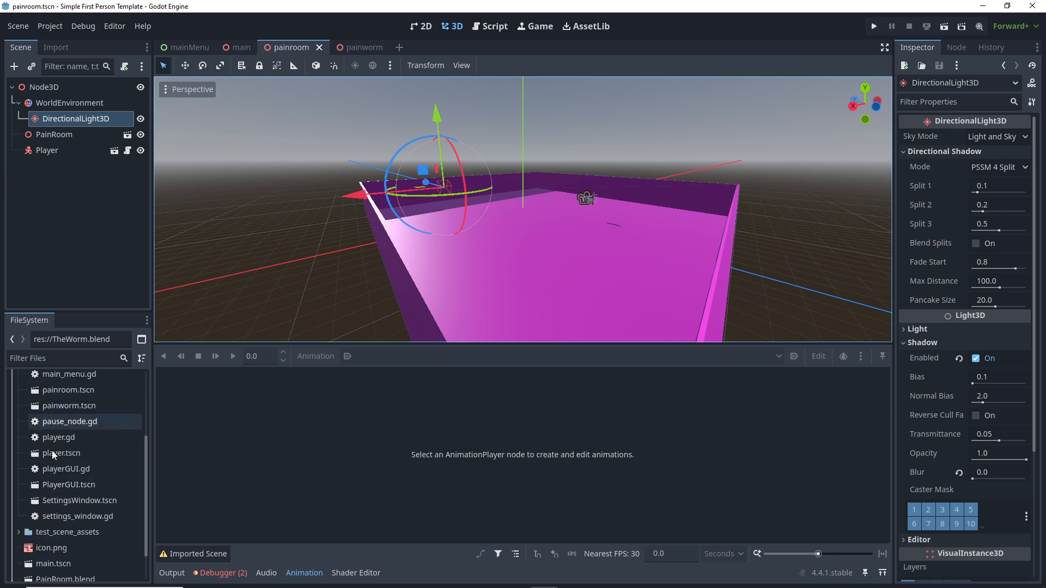
scroll(53, 463, "down", 2)
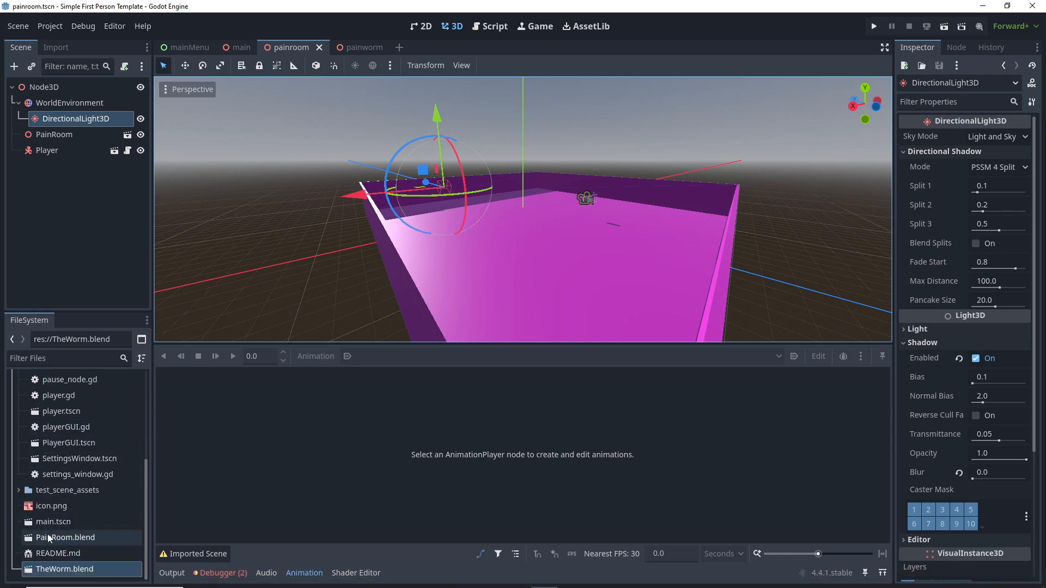
left_click(29, 570)
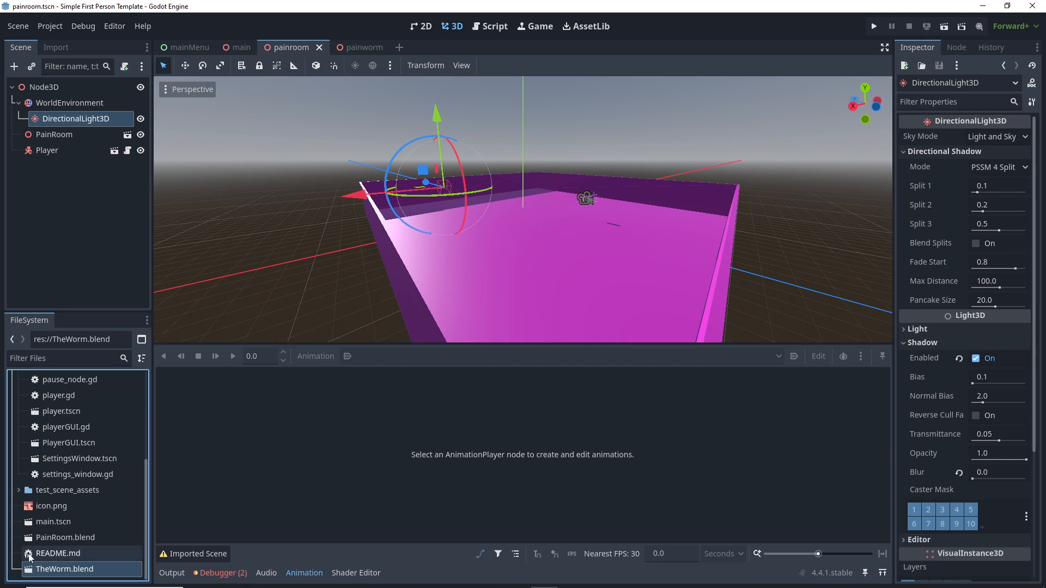
left_click(33, 538)
scroll(33, 463, "up", 3)
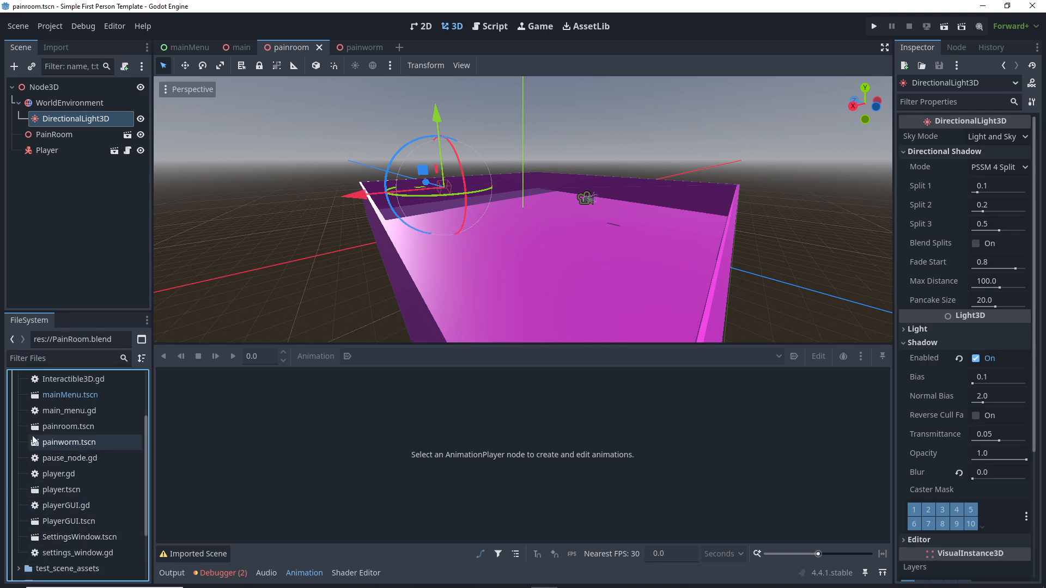
left_click(35, 447)
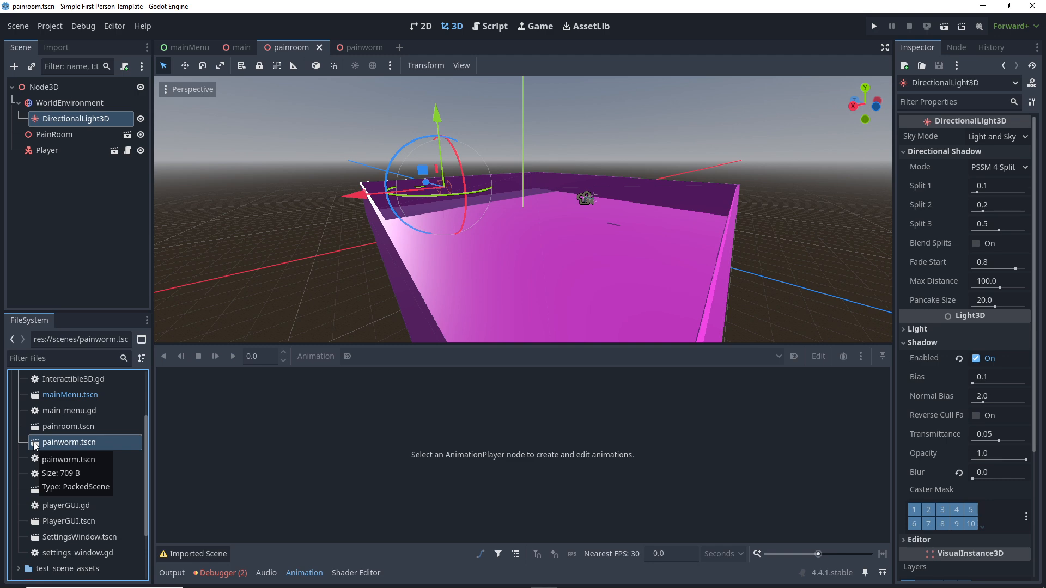
left_click_drag(34, 445, 529, 264)
Step: Inspect the placed worm and run the painroom scene
scroll(552, 249, "down", 7)
middle_click_drag(552, 250, 259, 256)
scroll(407, 251, "up", 6)
scroll(408, 251, "up", 3)
left_click(947, 29)
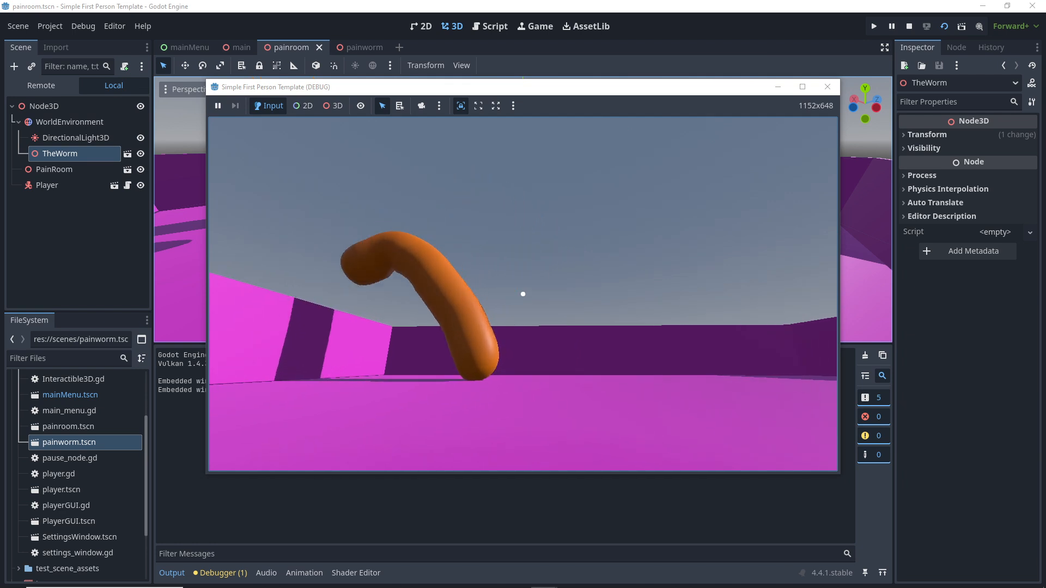
Step: Walk around the swaying worm with W, S and D, then pause and close the game
key("w")
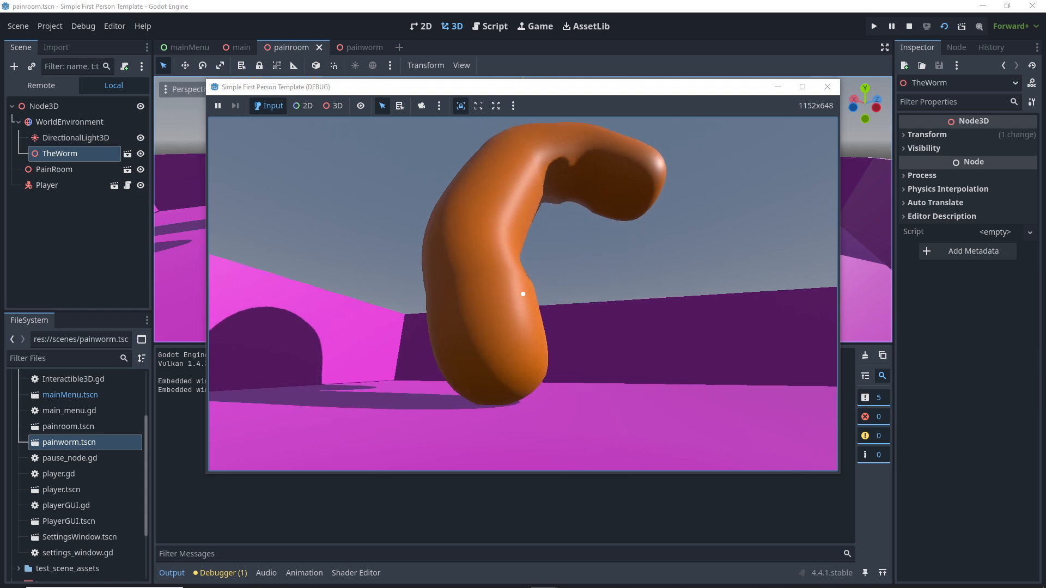
key("s")
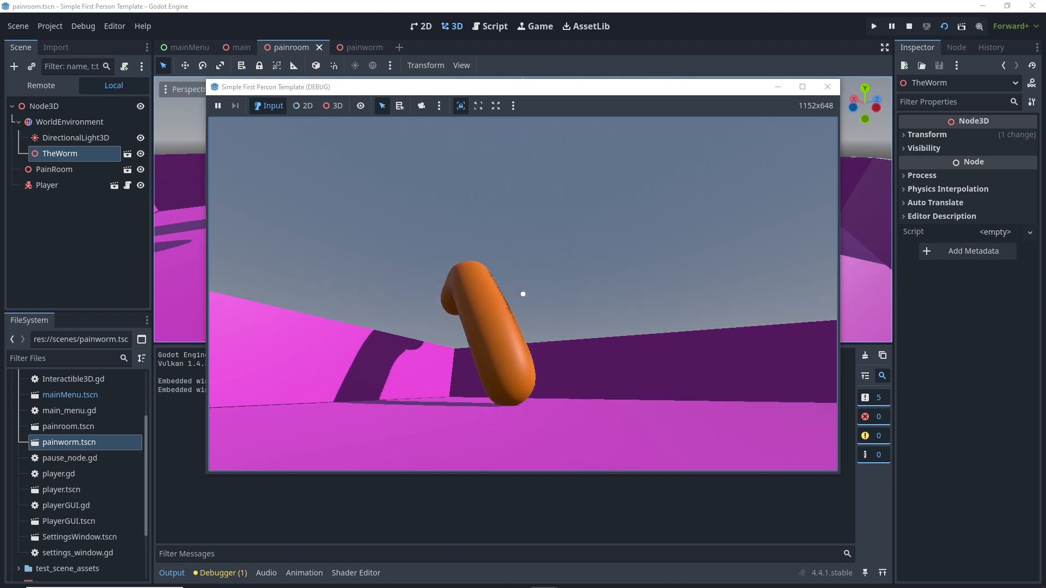
key("s")
key("d")
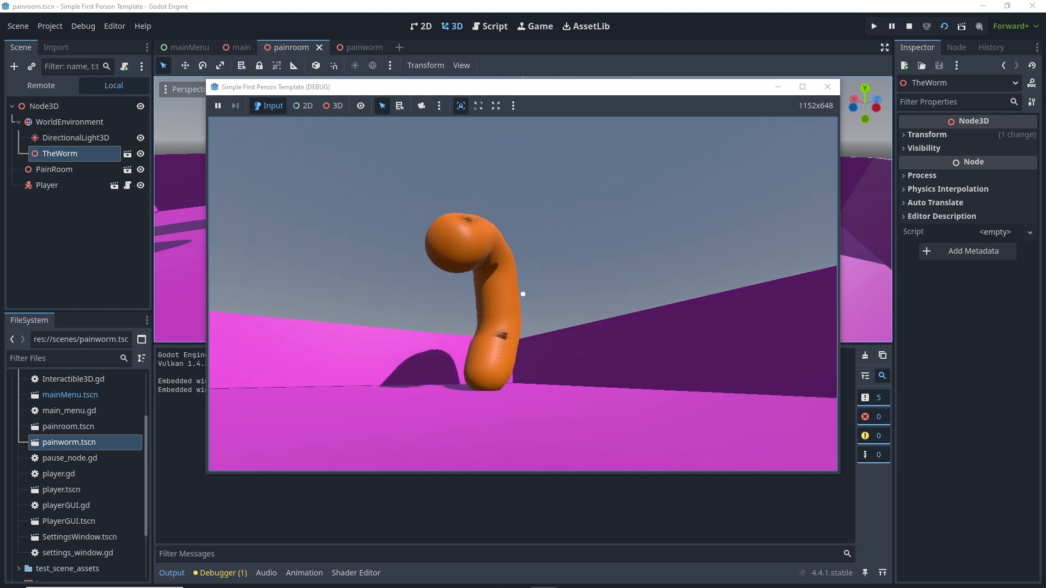
key("Escape")
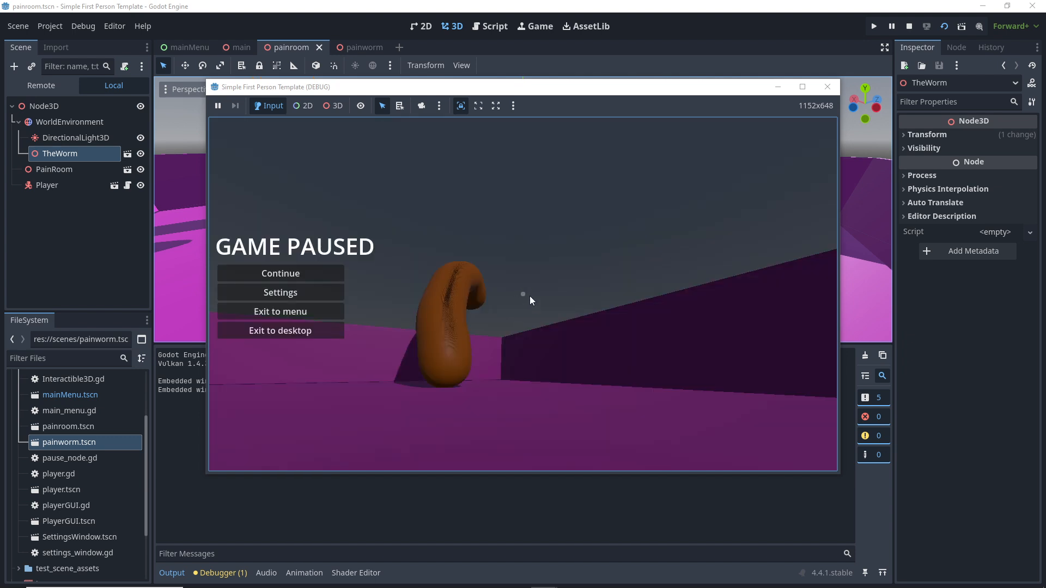
left_click(828, 87)
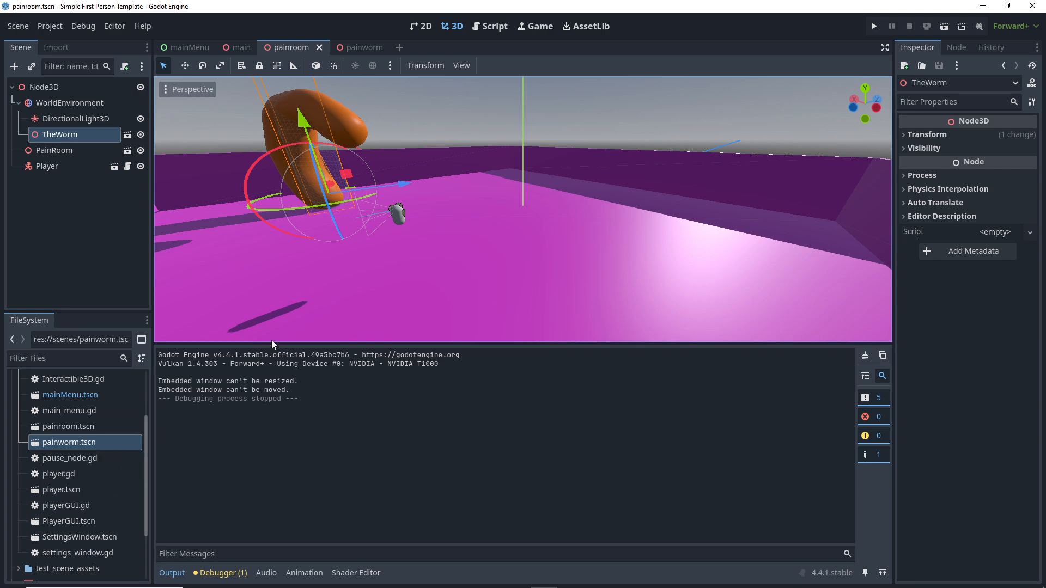
Step: Turn off Autoplay on Load for the wiggle animation in the painworm scene
left_click(361, 47)
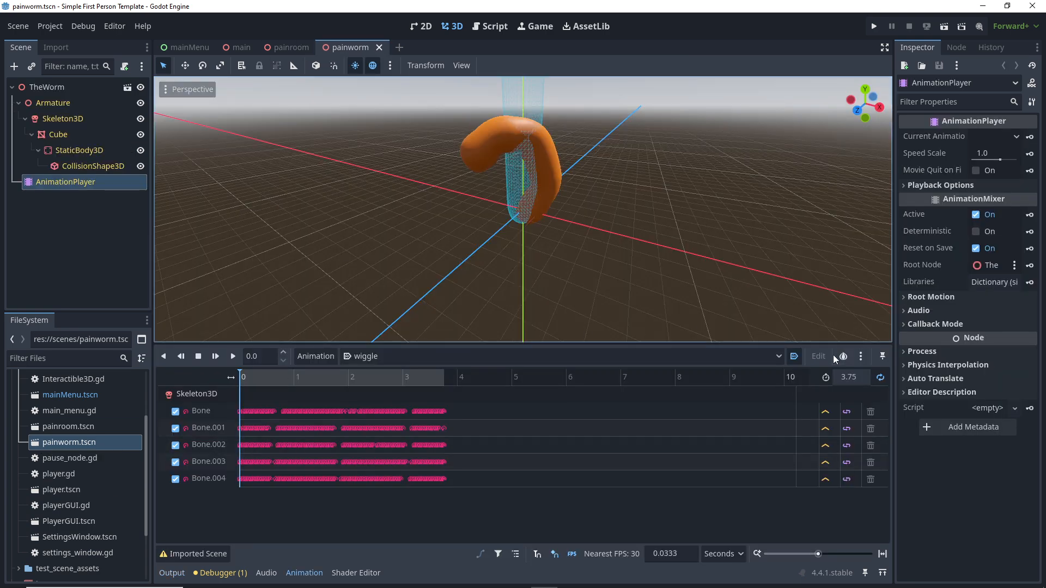
left_click(796, 356)
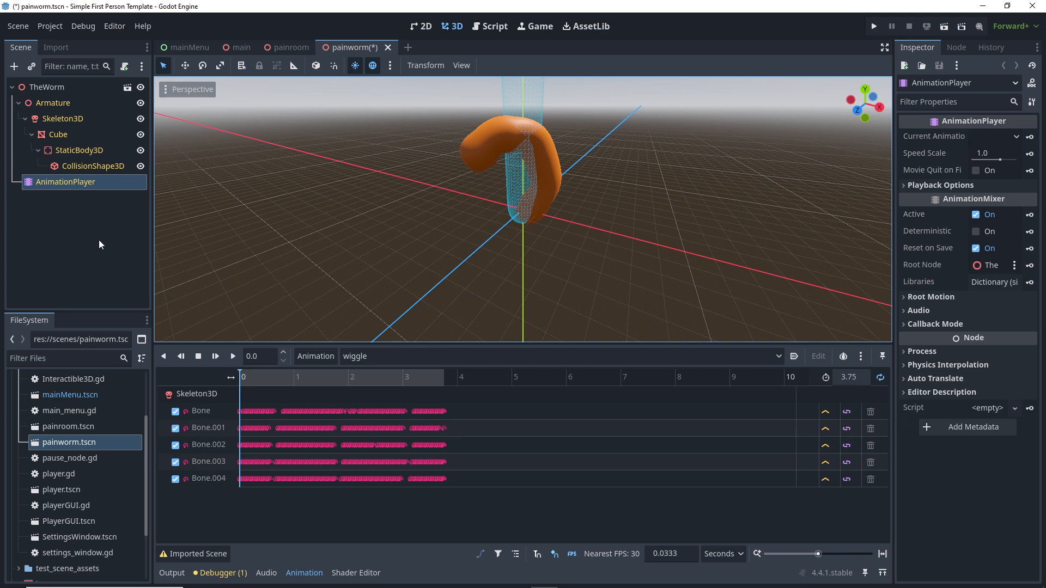
left_click(288, 48)
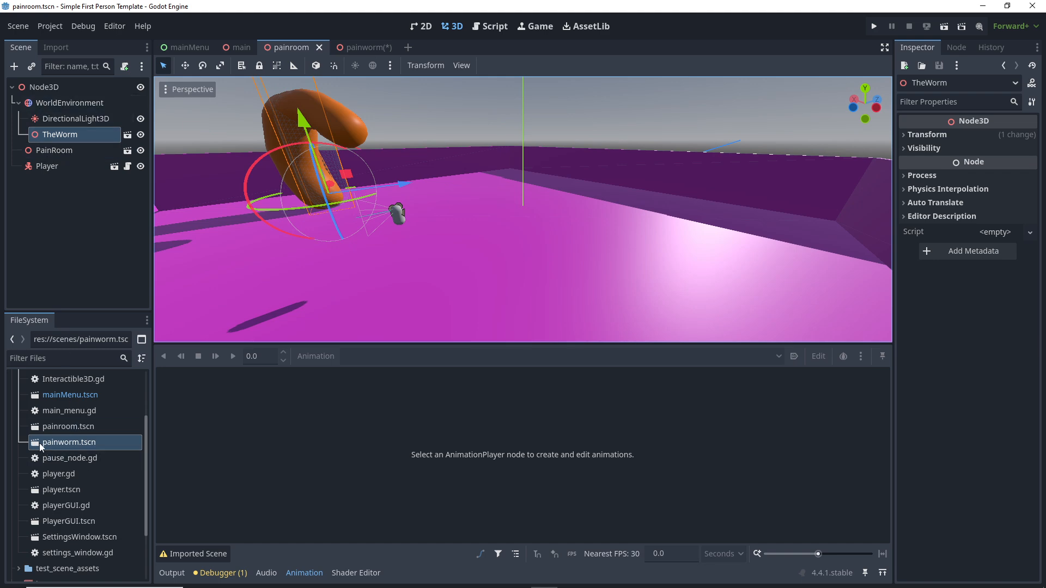
left_click(370, 47)
Step: Orbit around the worm in painworm and select the TheWorm node
middle_click_drag(400, 298, 749, 211)
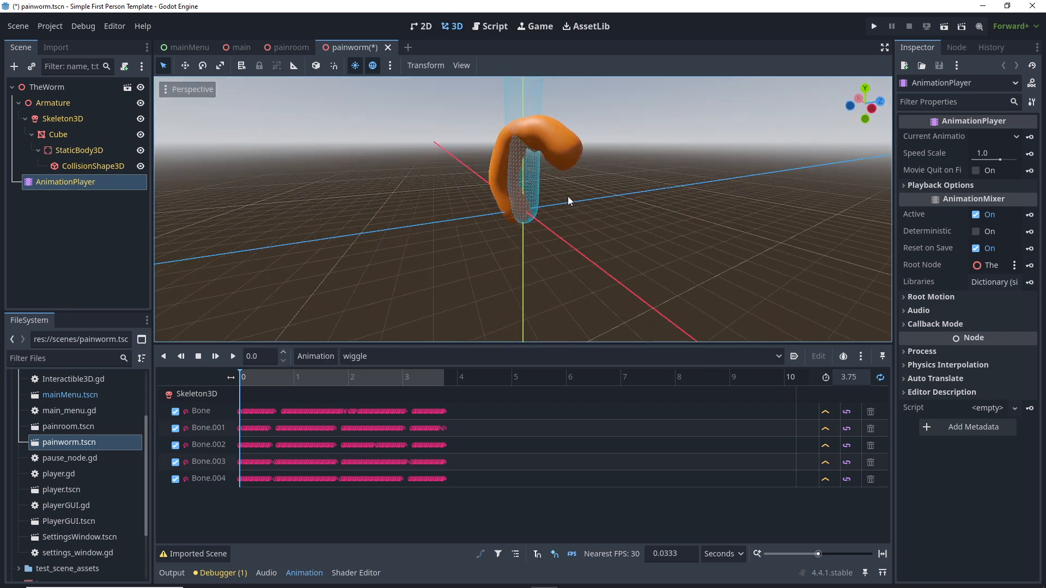
middle_click_drag(568, 196, 666, 192)
scroll(537, 220, "up", 5)
middle_click_drag(536, 220, 515, 222)
scroll(511, 223, "up", 3)
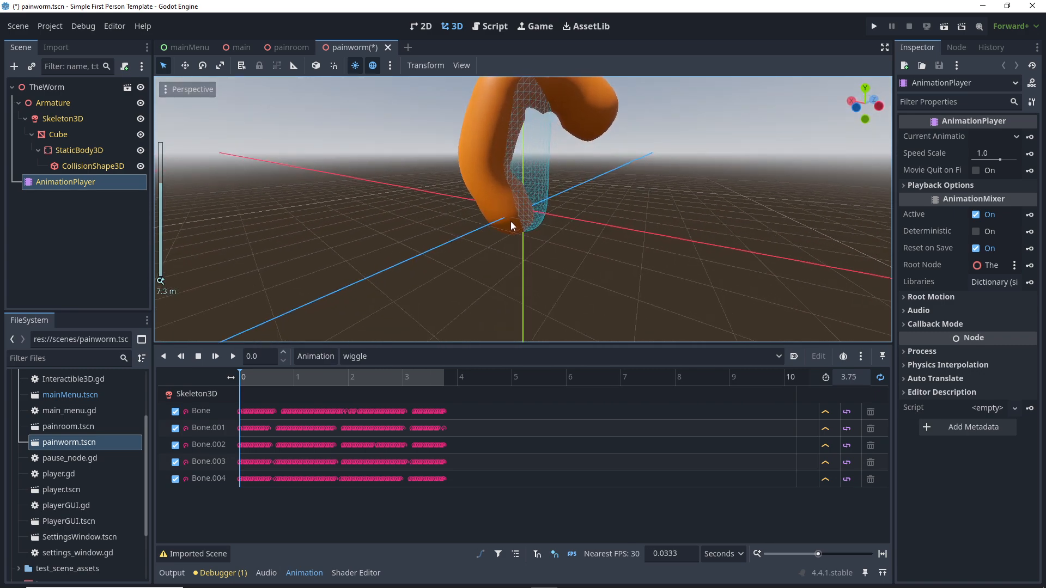
scroll(513, 225, "down", 2)
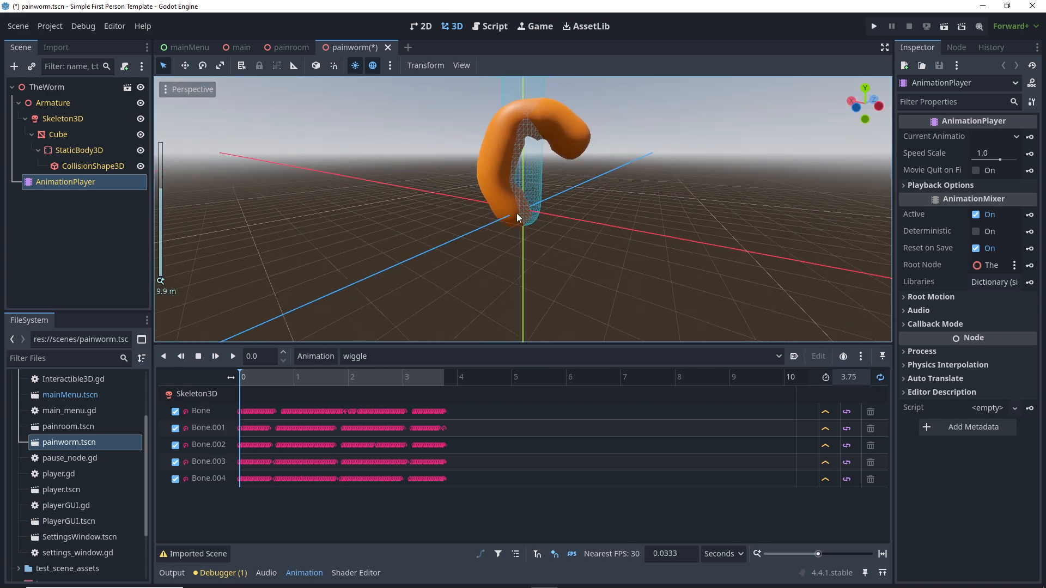
left_click(43, 87)
Step: Add an Area3D child node under TheWorm
right_click(40, 83)
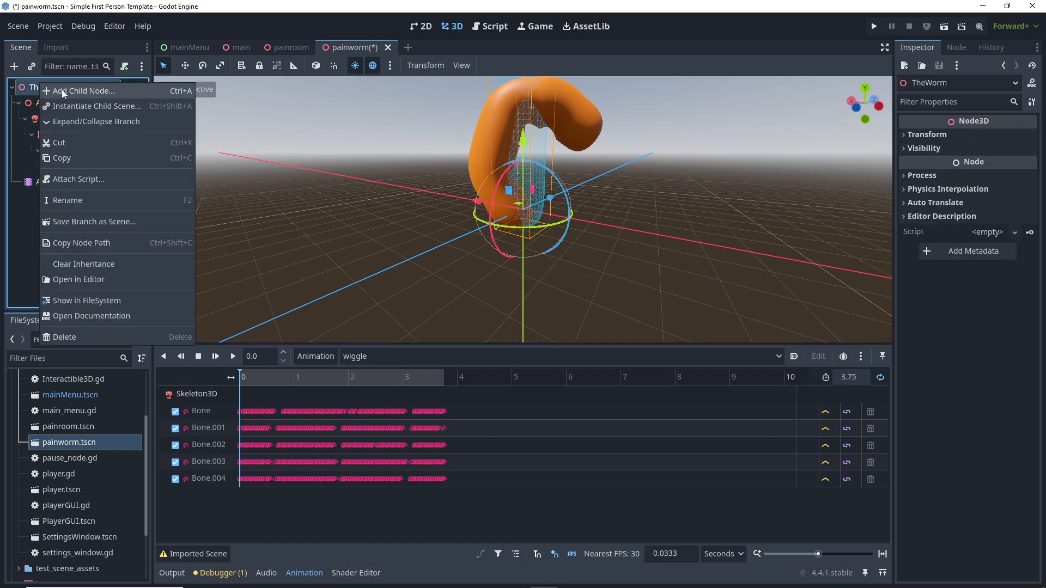
left_click(61, 91)
type("area")
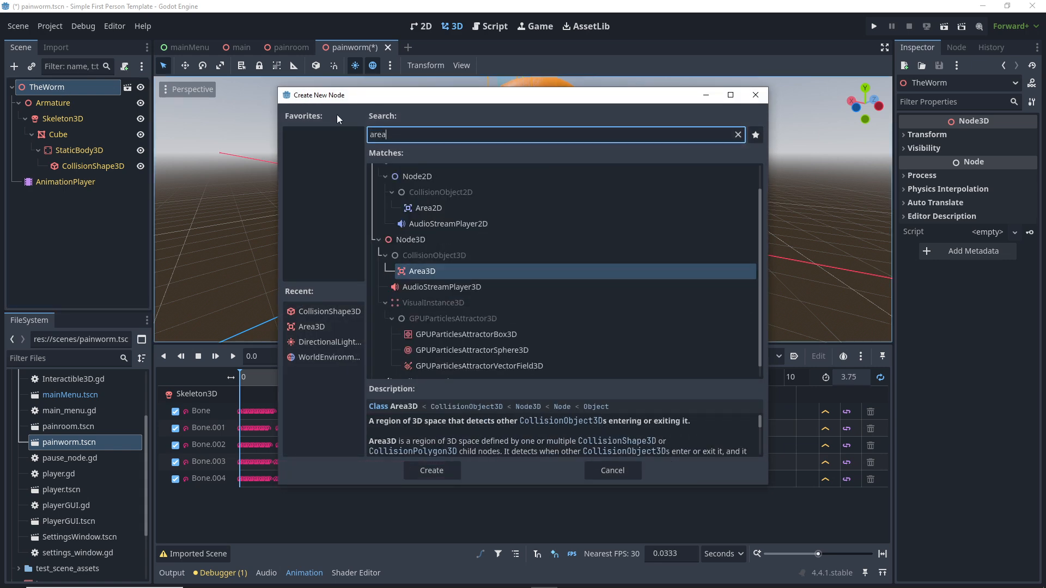
left_click(442, 477)
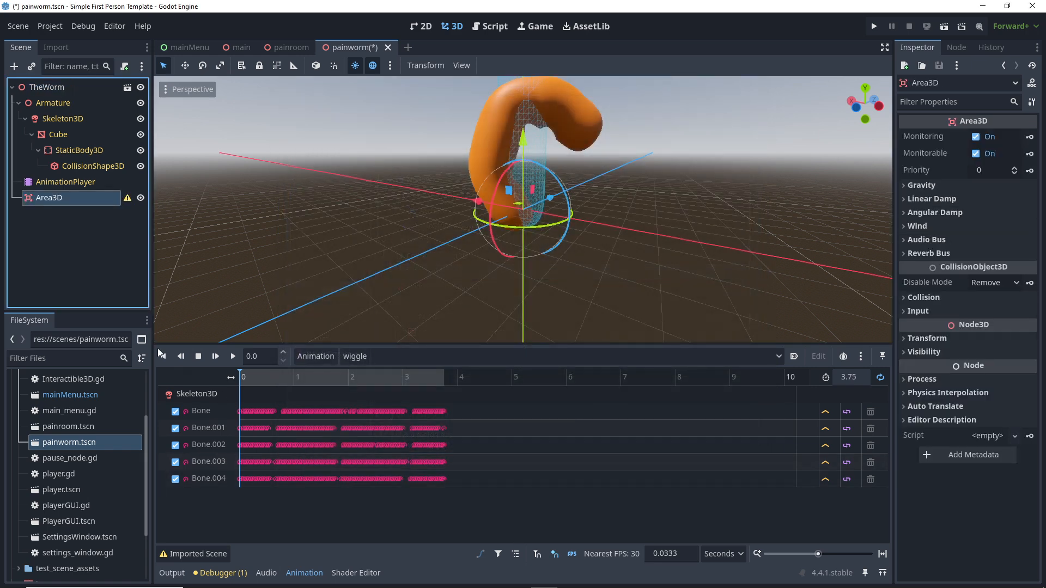
Step: Add a CollisionShape3D child under the Area3D
right_click(35, 200)
left_click(69, 202)
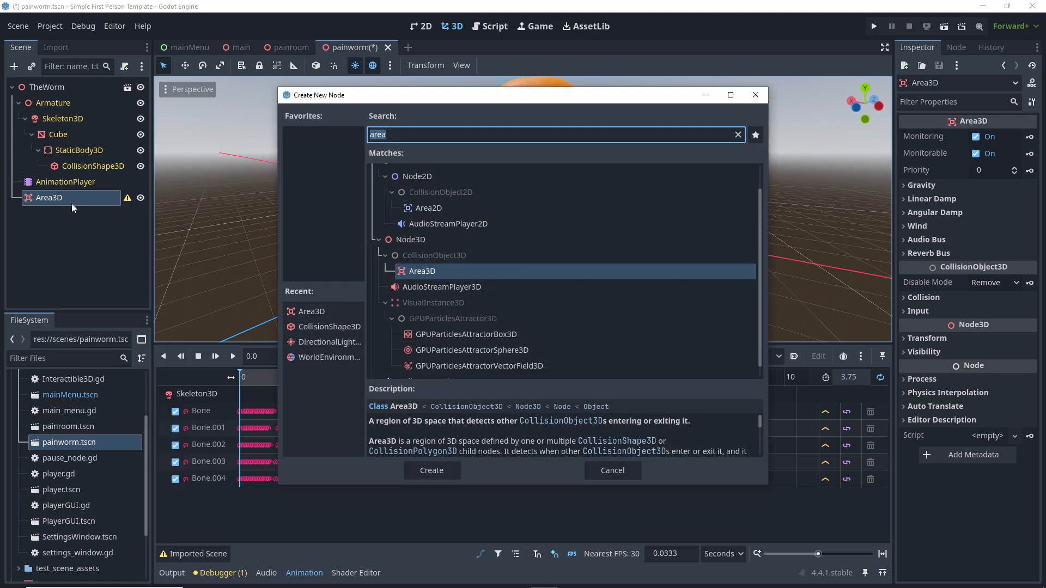
type("coll")
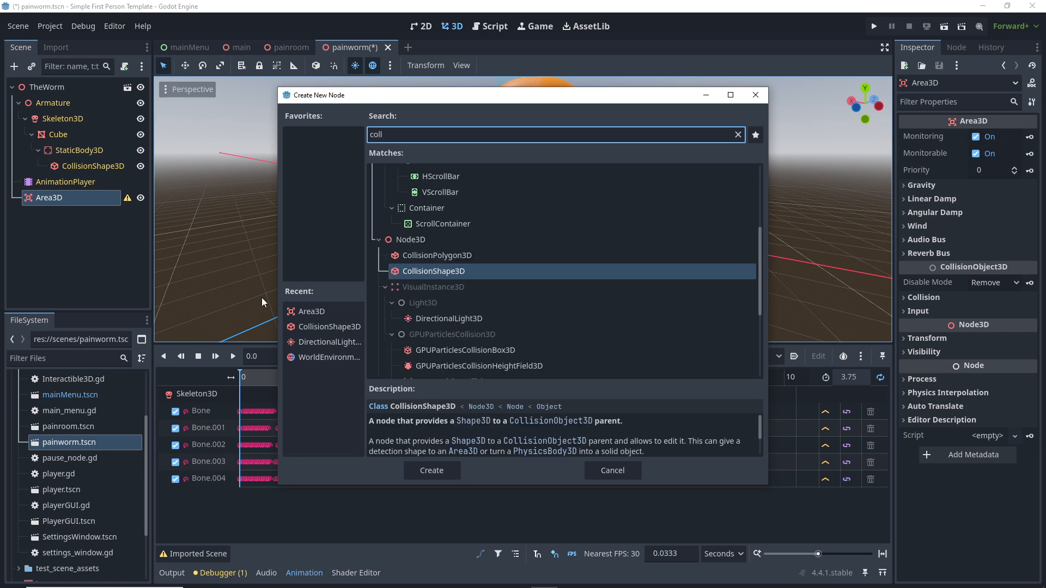
double_click(454, 270)
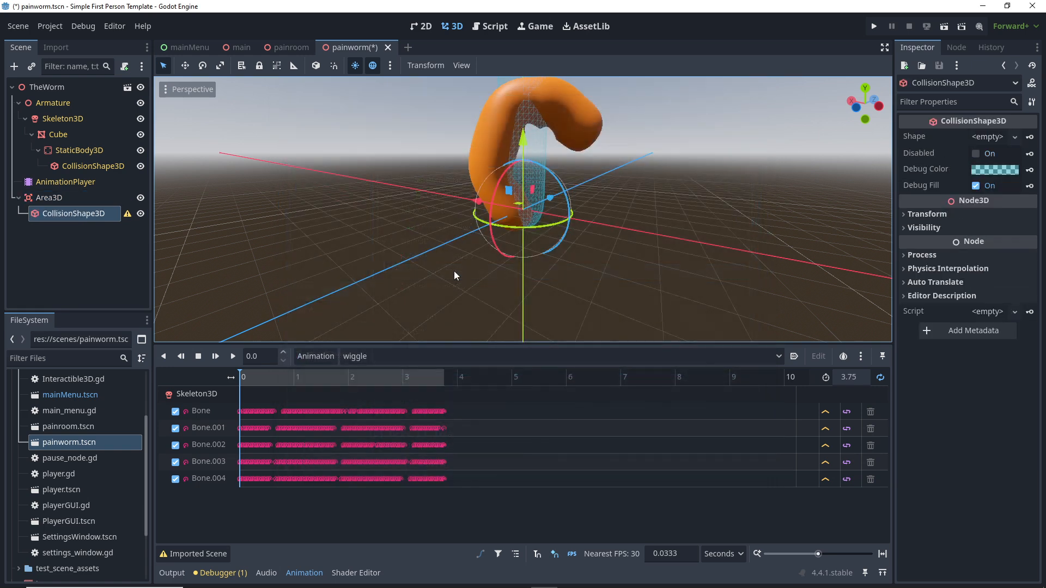
middle_click_drag(514, 262, 2, 228)
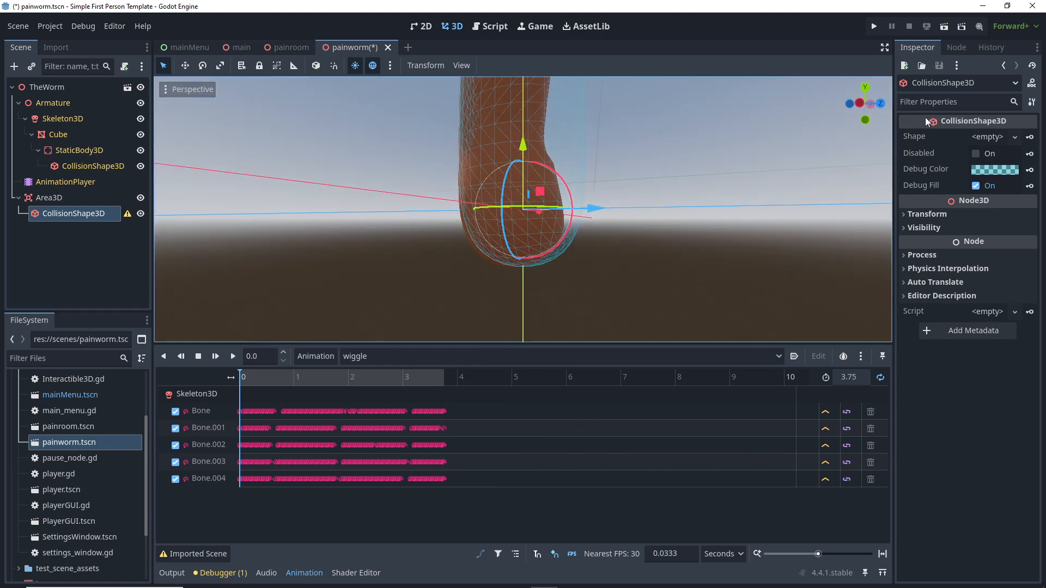
Step: Give the CollisionShape3D a new BoxShape3D and stretch it along Z and X
left_click(993, 140)
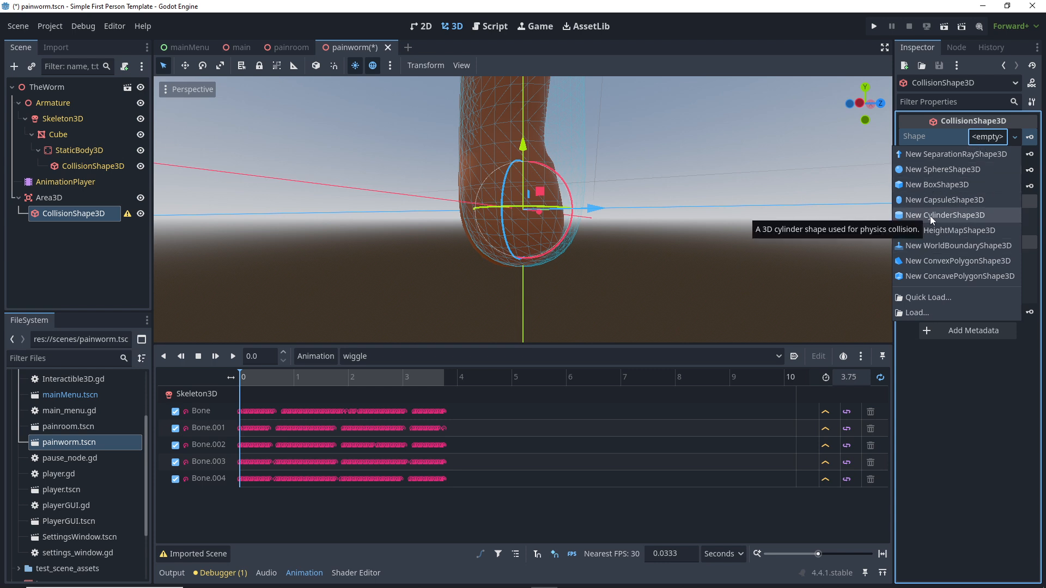
left_click(927, 185)
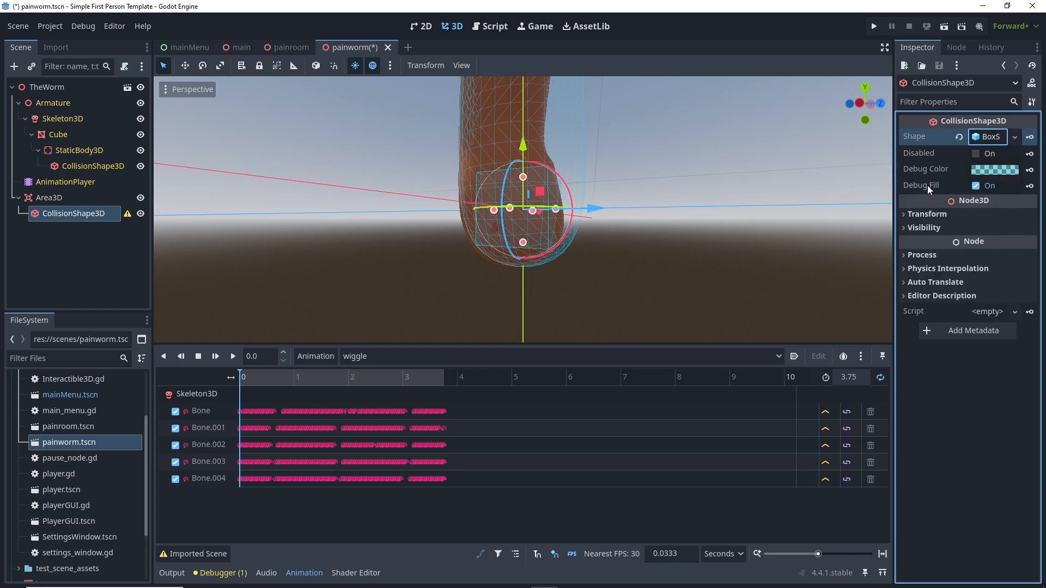
middle_click_drag(551, 233, 559, 211)
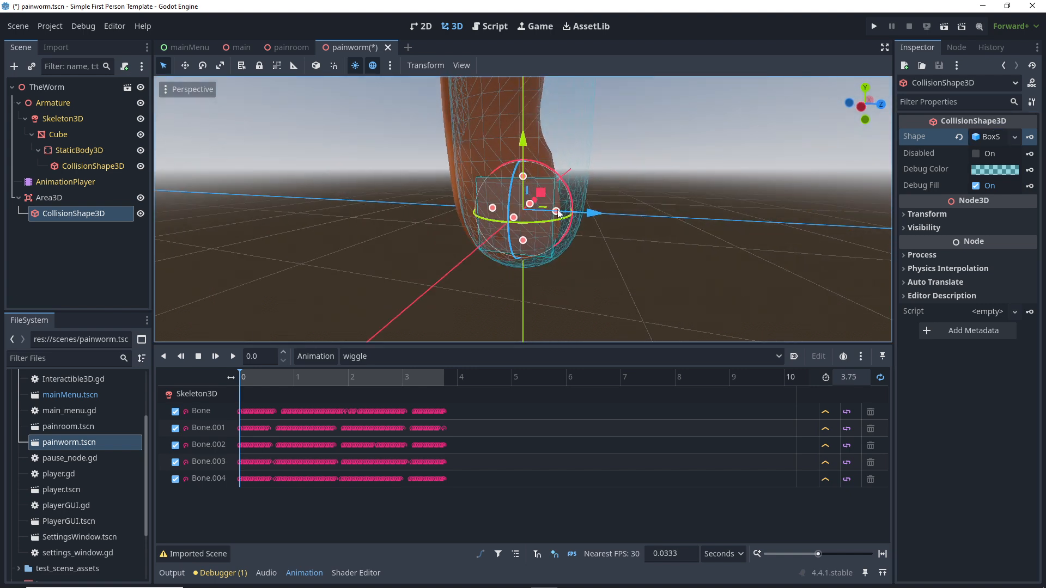
left_click_drag(557, 212, 708, 219)
left_click_drag(492, 208, 382, 217)
middle_click_drag(381, 217, 486, 214)
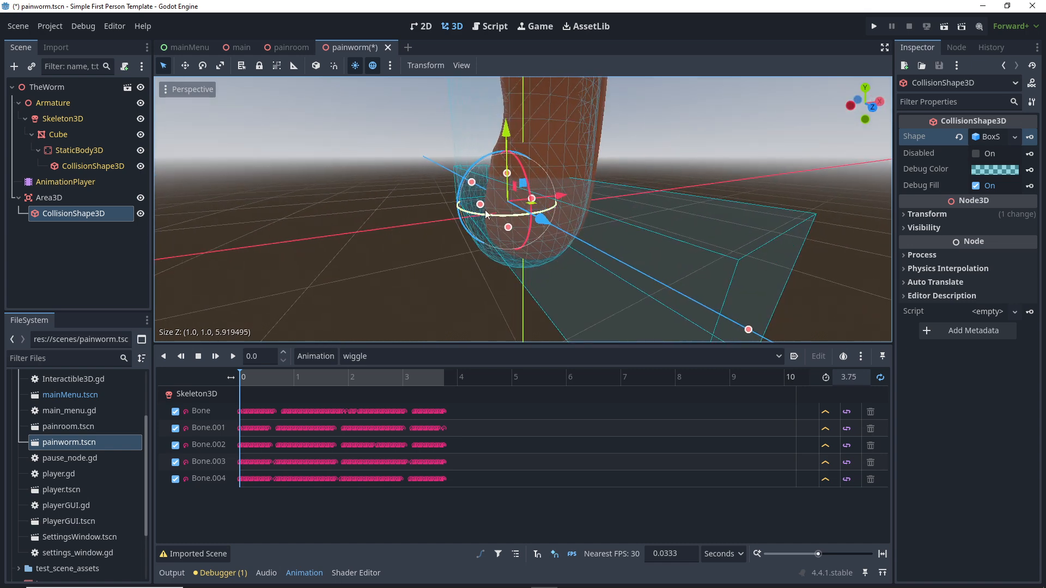
left_click_drag(487, 214, 370, 225)
left_click_drag(532, 200, 619, 211)
Step: Widen the collision box on the other side and pull its back face inward
scroll(597, 222, "down", 3)
middle_click_drag(585, 217, 535, 220)
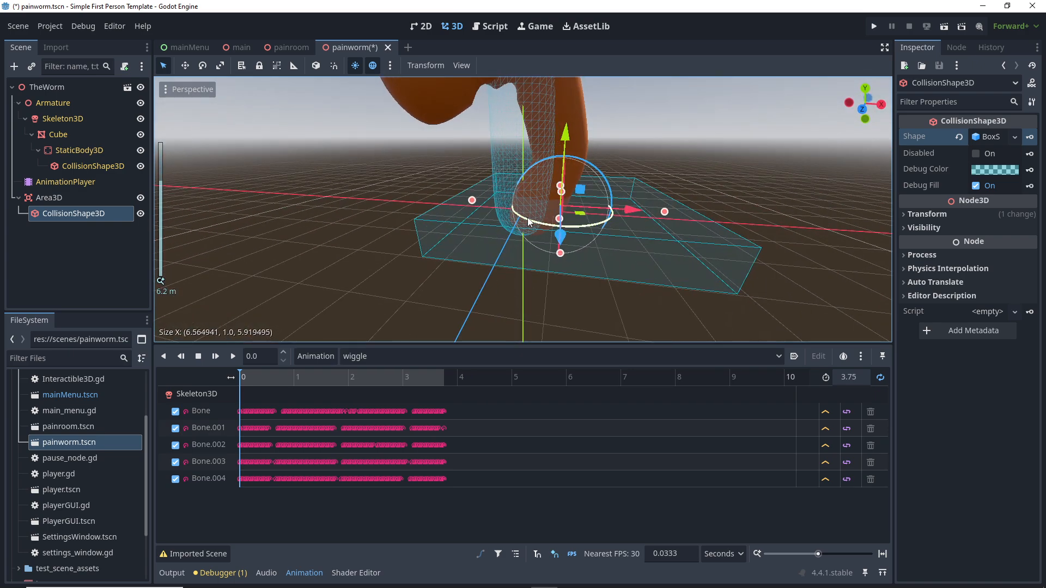
scroll(545, 215, "up", 3)
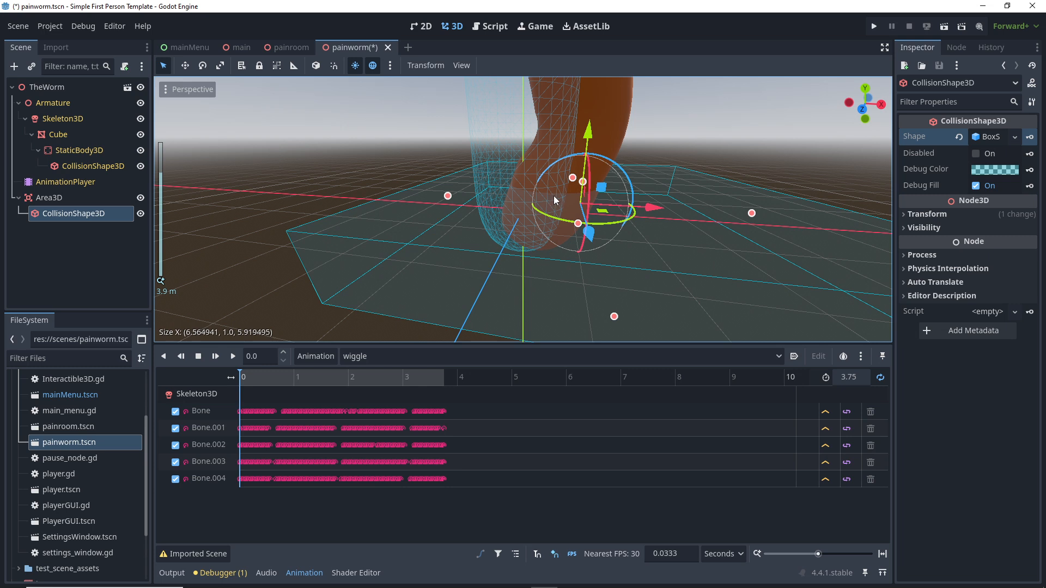
left_click_drag(448, 195, 424, 194)
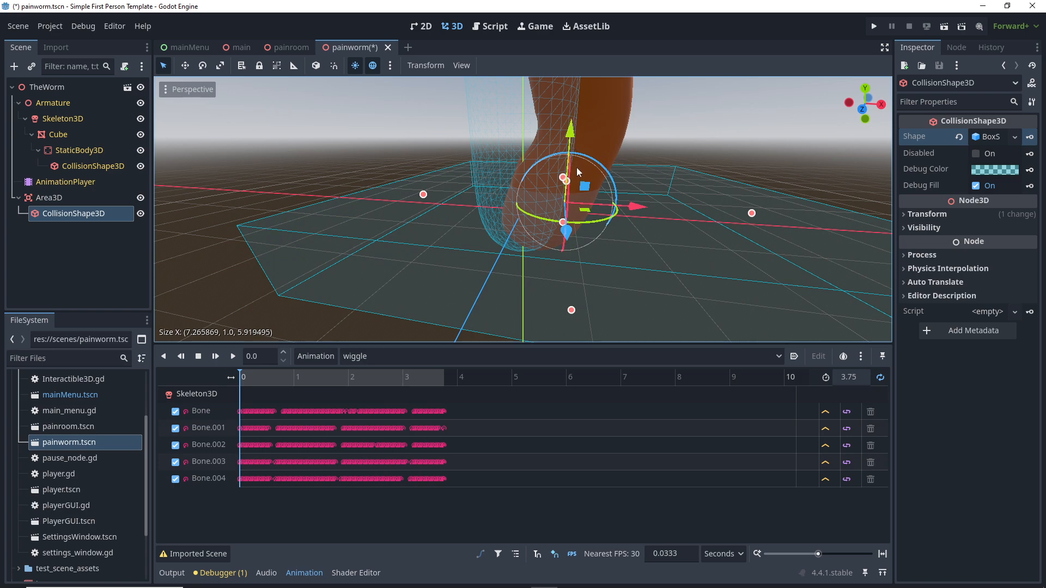
scroll(574, 174, "down", 4)
middle_click_drag(475, 220, 584, 227)
left_click_drag(454, 178, 579, 212)
scroll(575, 214, "up", 2)
Step: Narrow and raise the box to about 7.57 × 1.42 × 2.10, then save the scene
middle_click_drag(608, 230, 540, 217)
scroll(518, 233, "up", 3)
scroll(507, 217, "down", 6)
left_click_drag(532, 205, 531, 192)
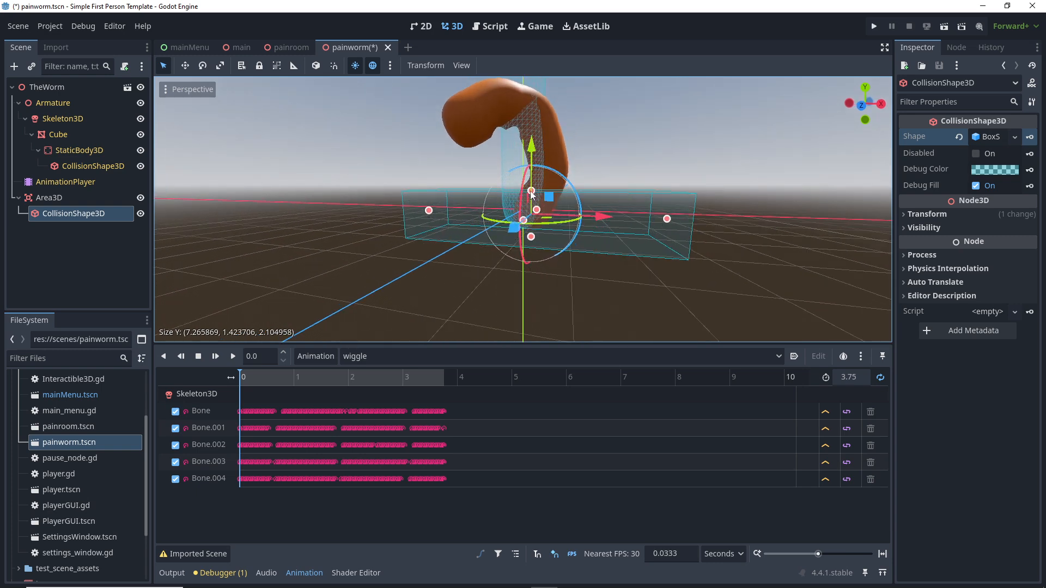
middle_click_drag(548, 212, 673, 216)
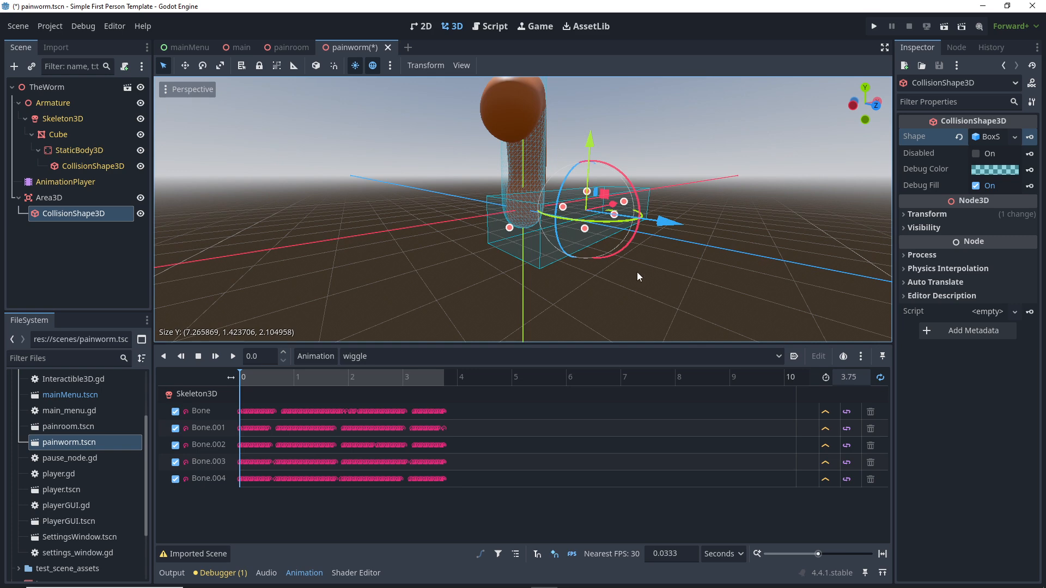
left_click_drag(510, 228, 499, 230)
middle_click_drag(641, 242, 590, 239)
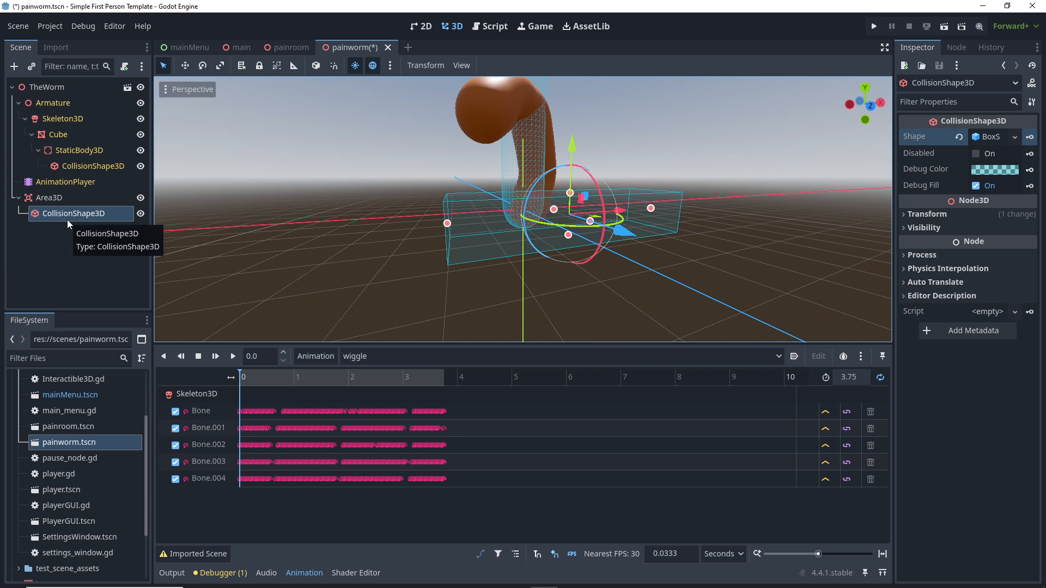
key("ctrl+s")
Step: Try connecting Area3D's body_entered signal to the AnimationPlayer
left_click(956, 47)
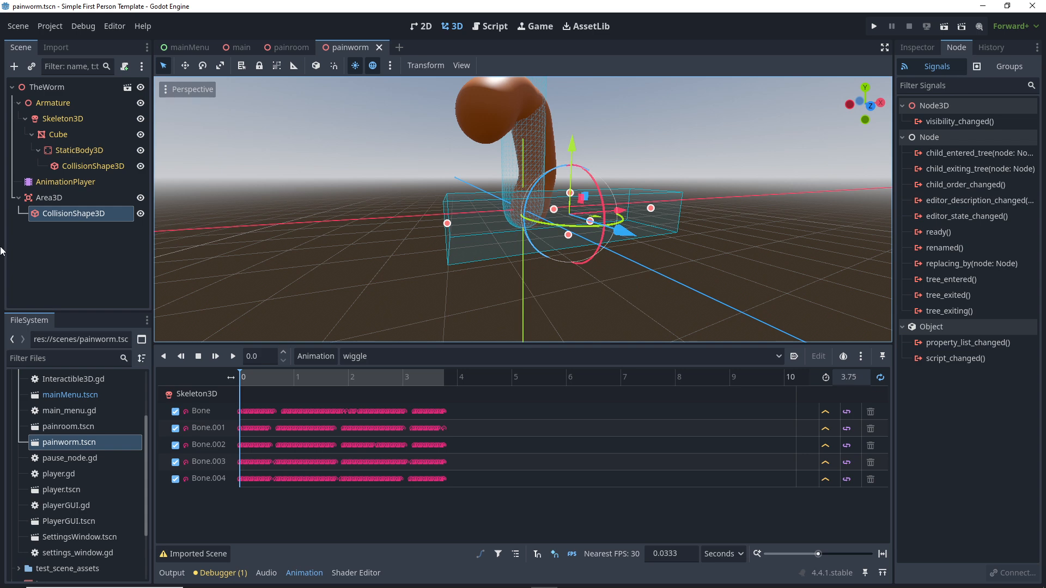
left_click(48, 197)
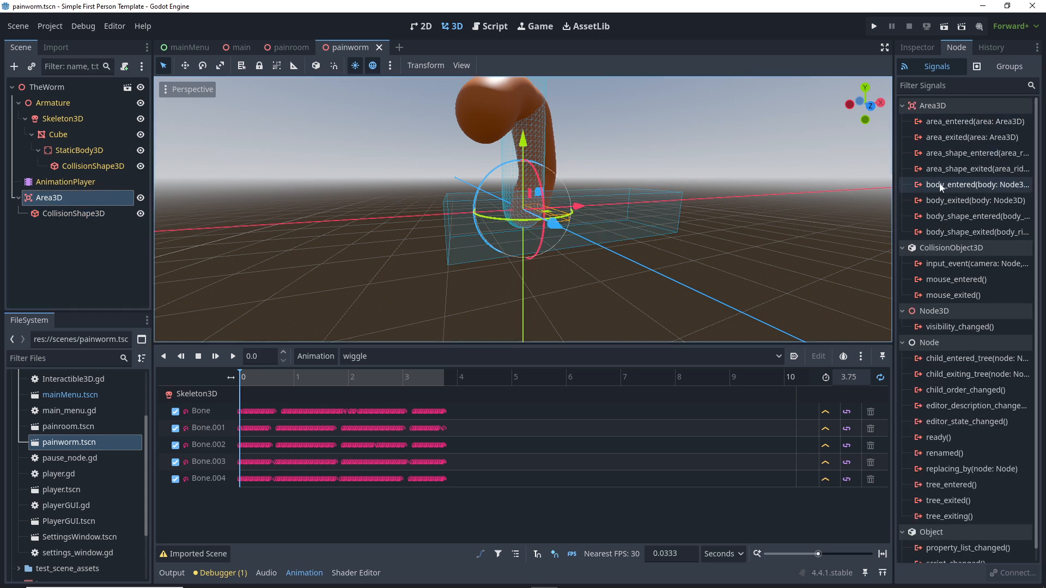
double_click(943, 185)
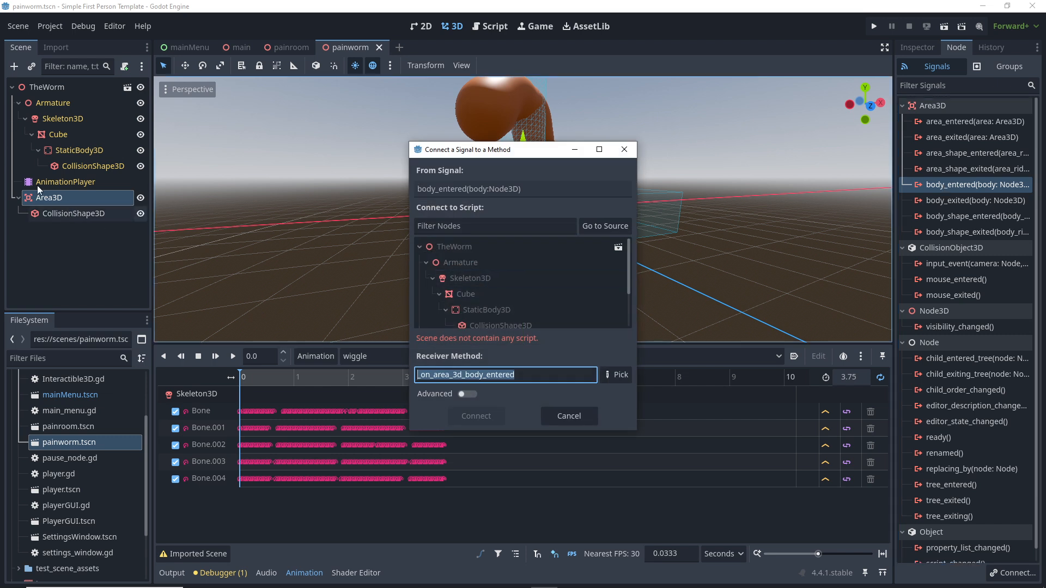
scroll(508, 283, "down", 3)
left_click(484, 286)
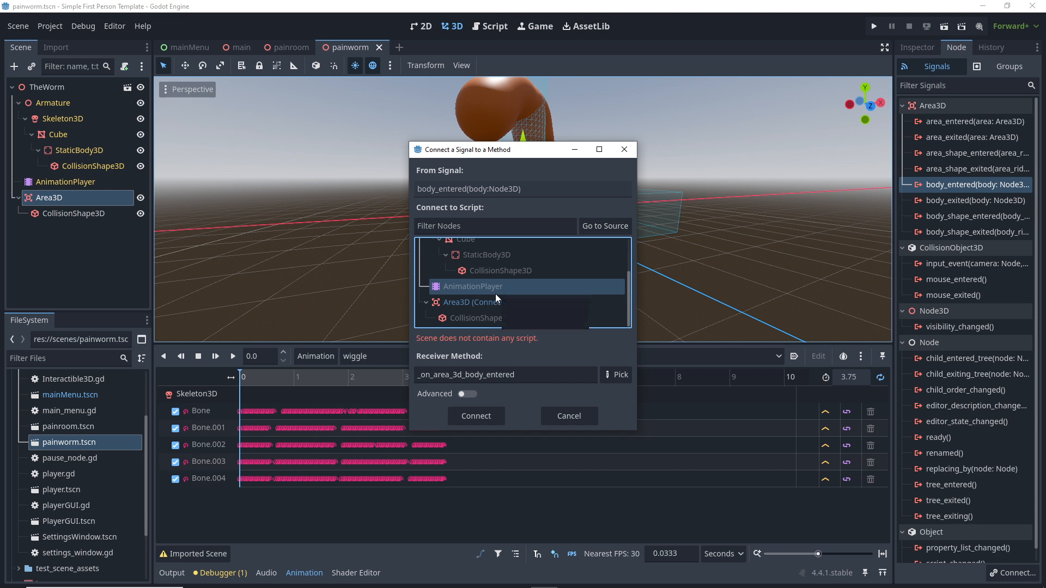
left_click(491, 415)
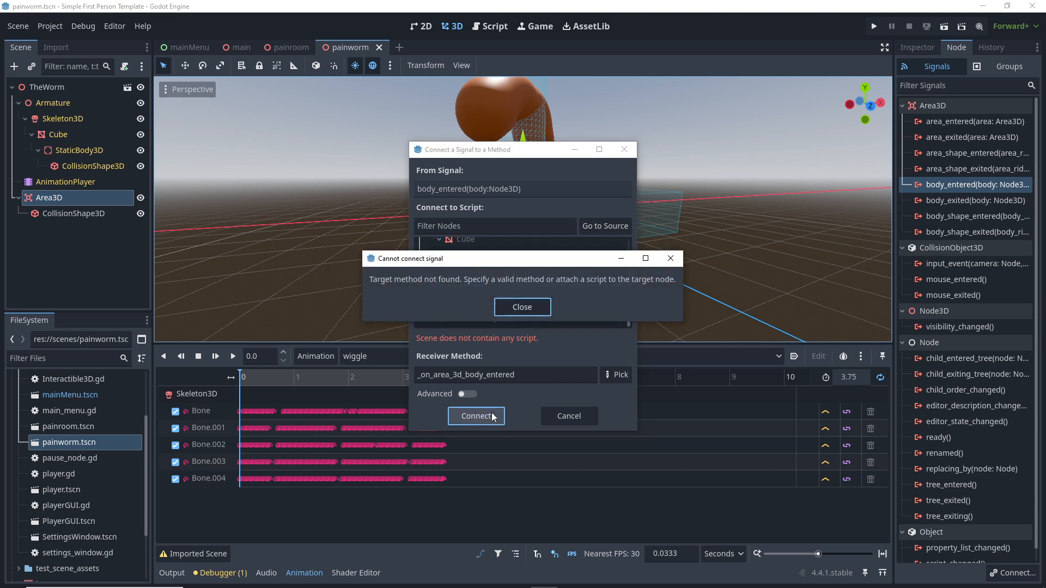
Step: Dismiss the connection error, cancel, and start attaching a script to AnimationPlayer
left_click(530, 308)
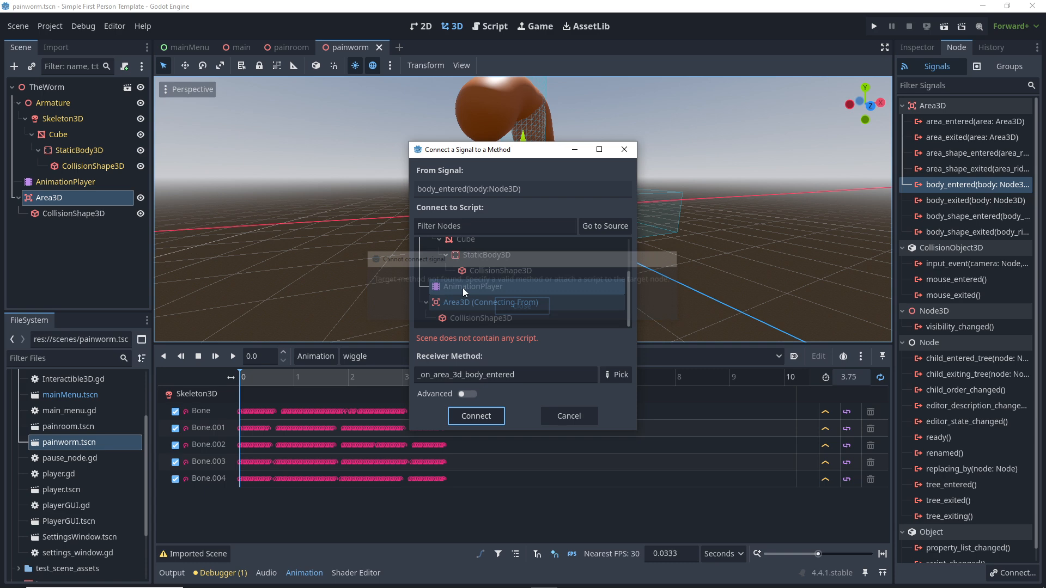
left_click(569, 416)
left_click(67, 183)
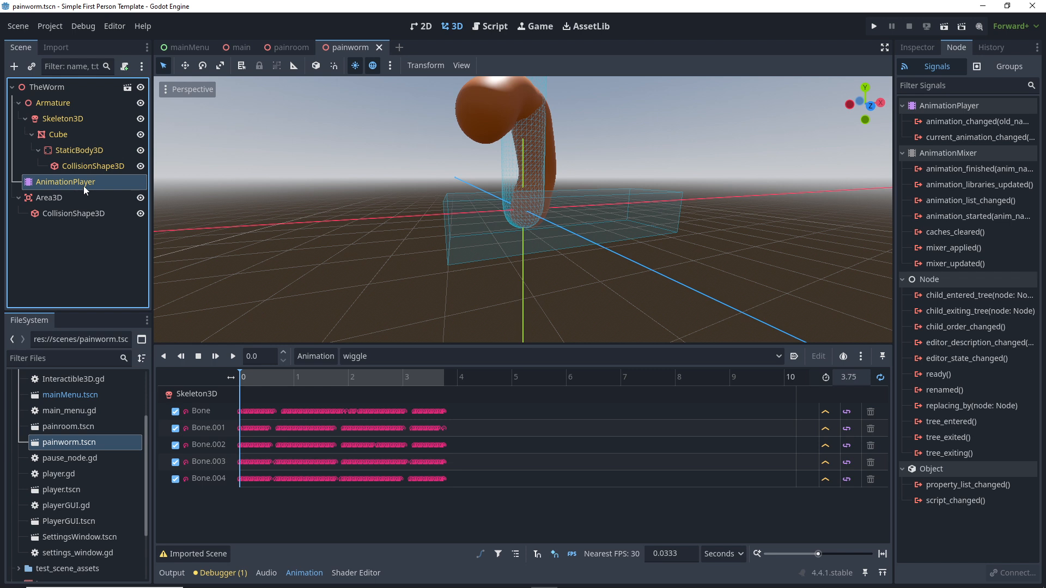
left_click(124, 68)
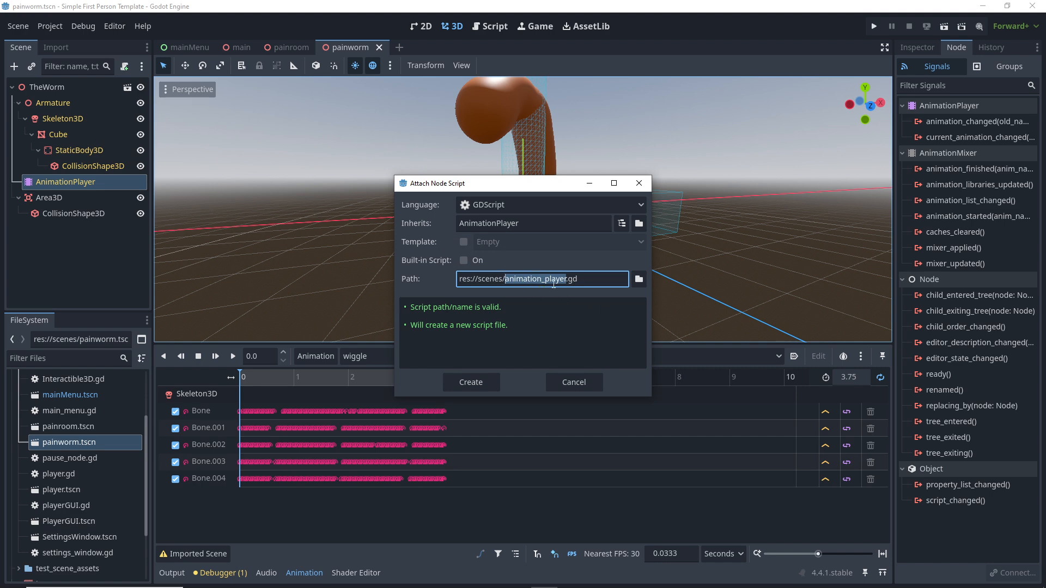
Step: Attach a new animation_player.gd script and connect Area3D's body_entered signal to AnimationPlayer
left_click(488, 382)
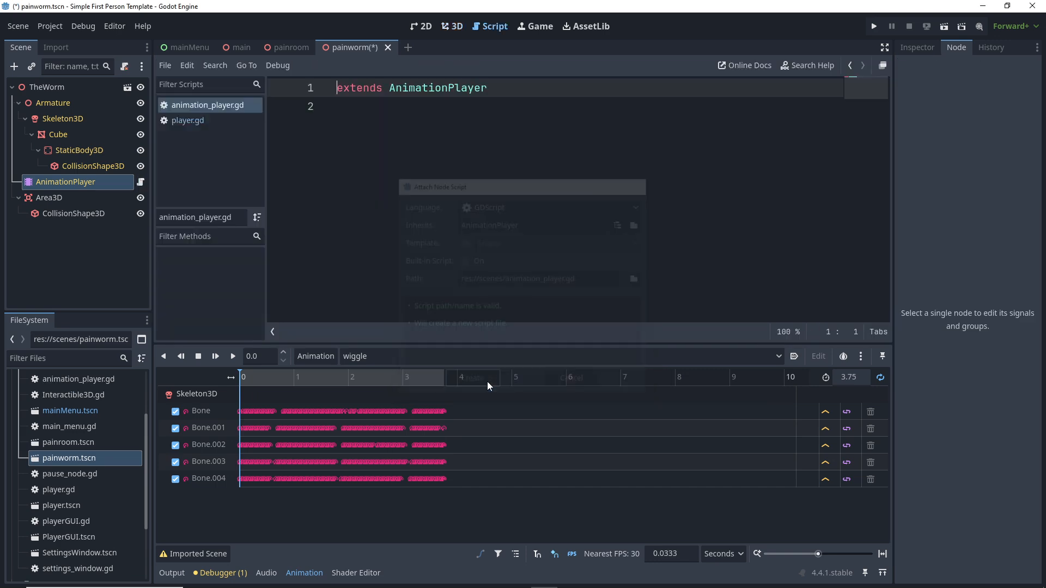
left_click(66, 198)
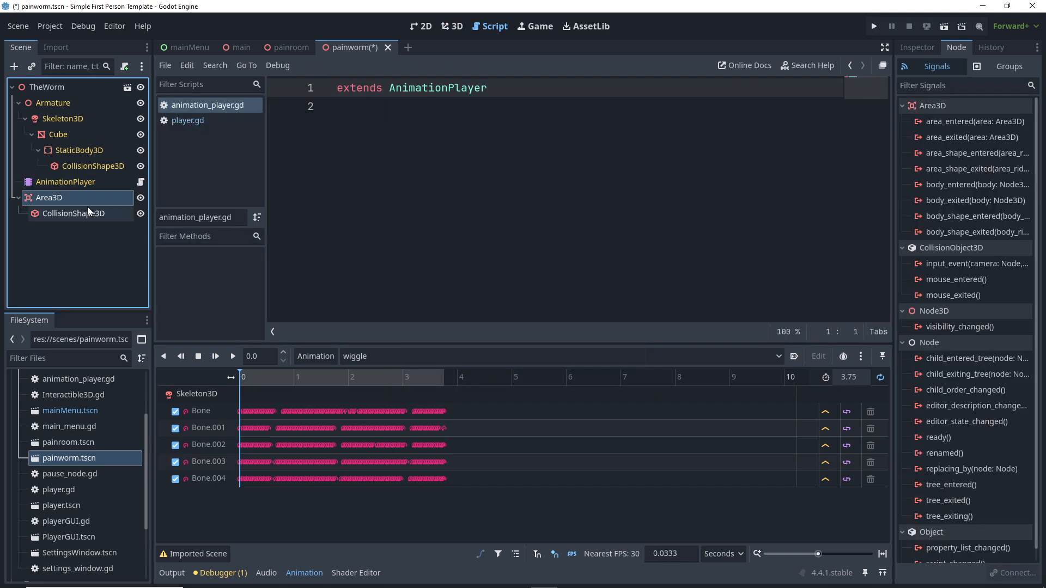
double_click(937, 186)
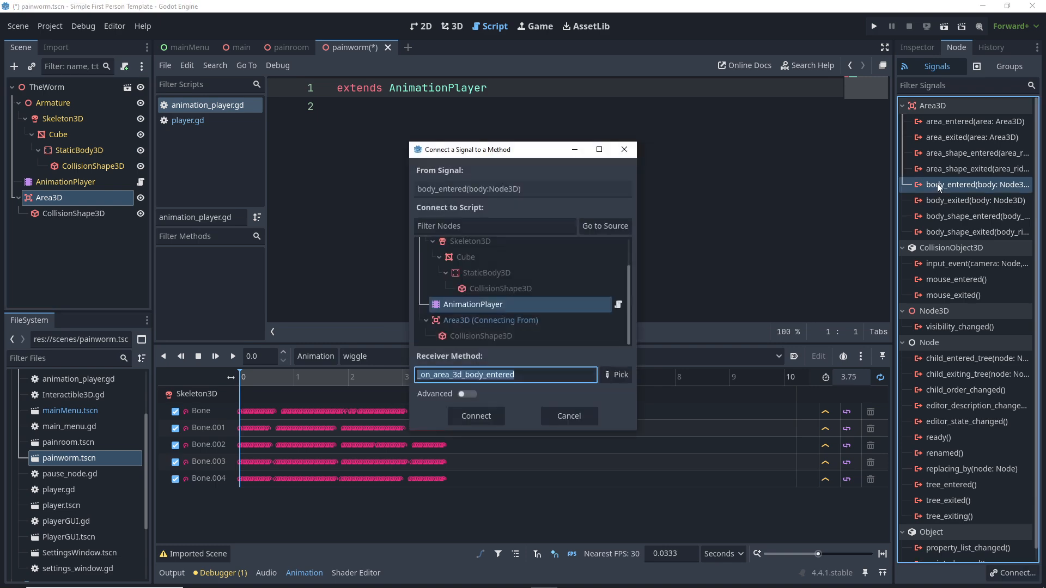
left_click(476, 416)
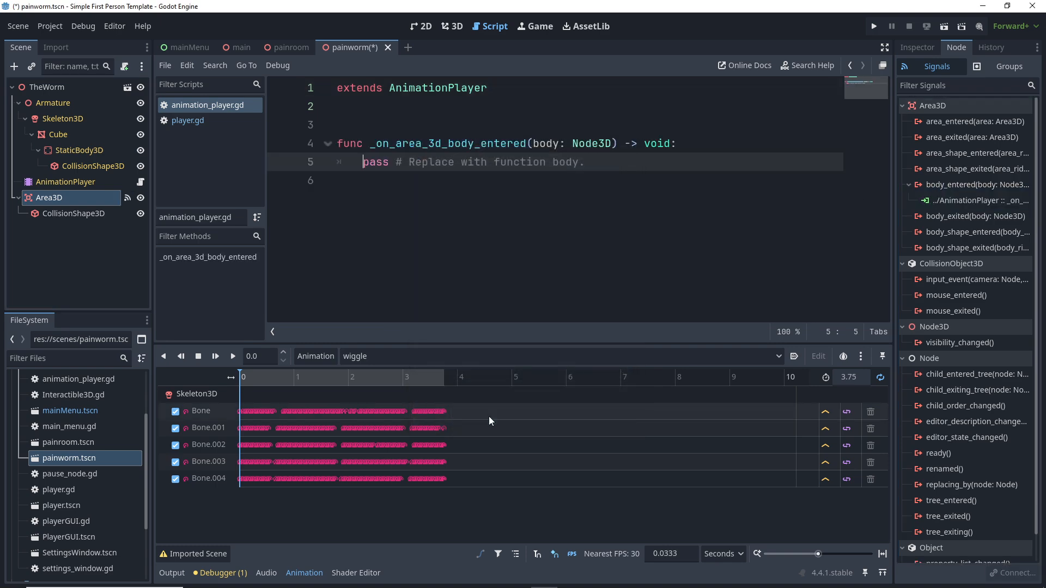
Step: Replace the handler's pass with play("wiggle") and save the scene and script
left_click_drag(587, 163, 365, 166)
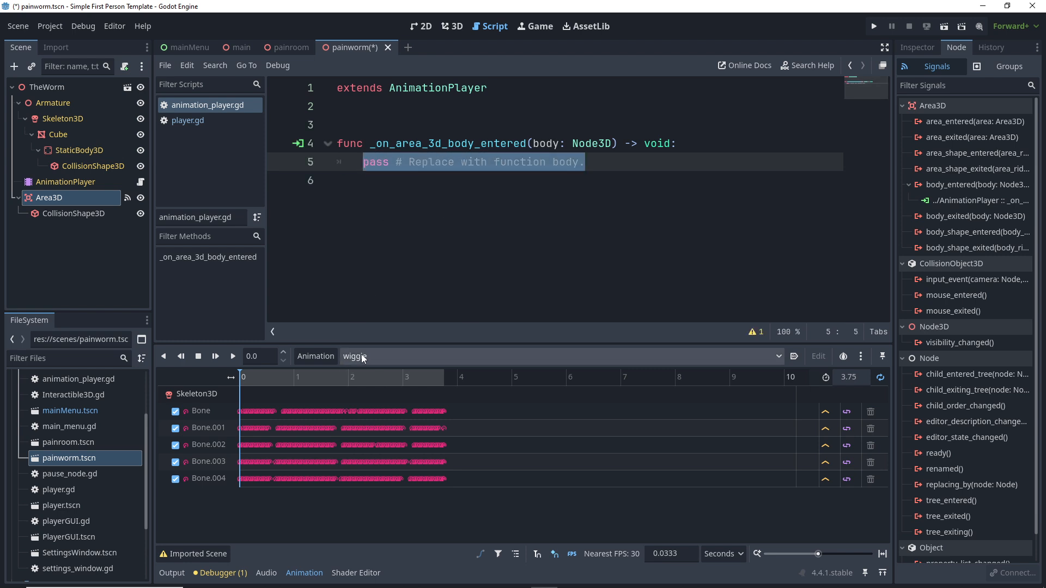
type("play")
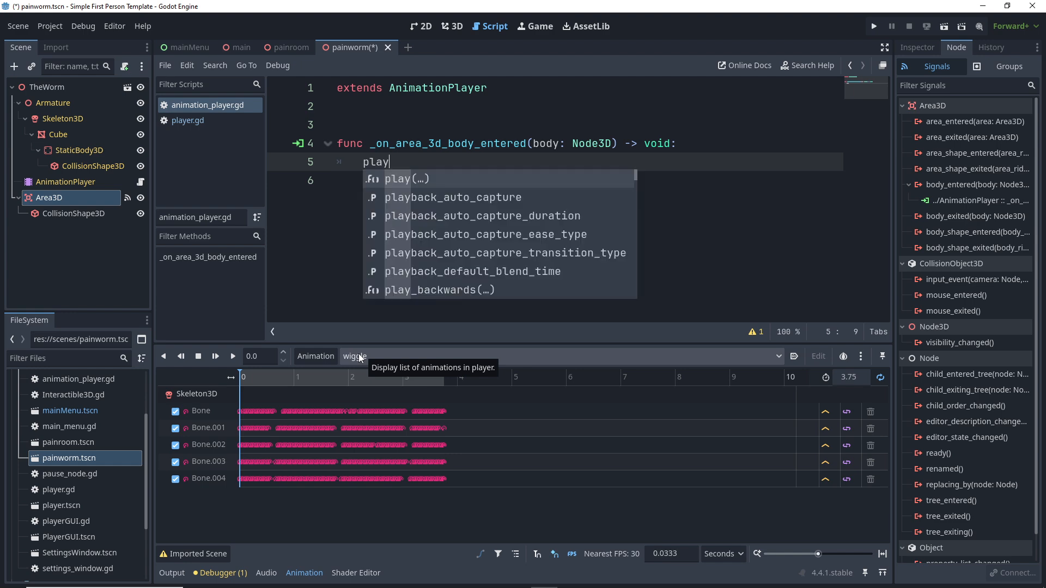
left_click(414, 180)
type("\"")
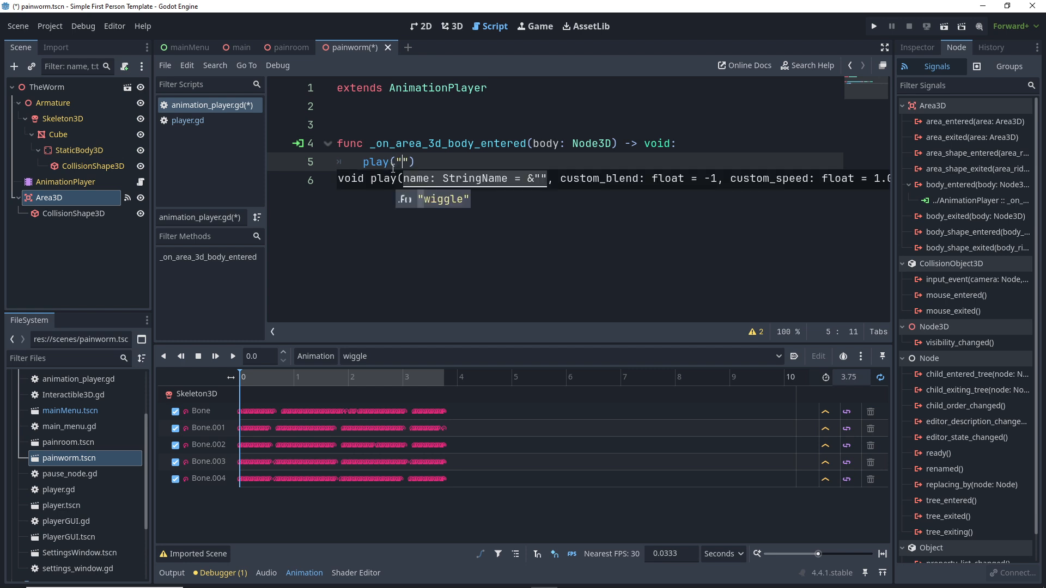
left_click(441, 200)
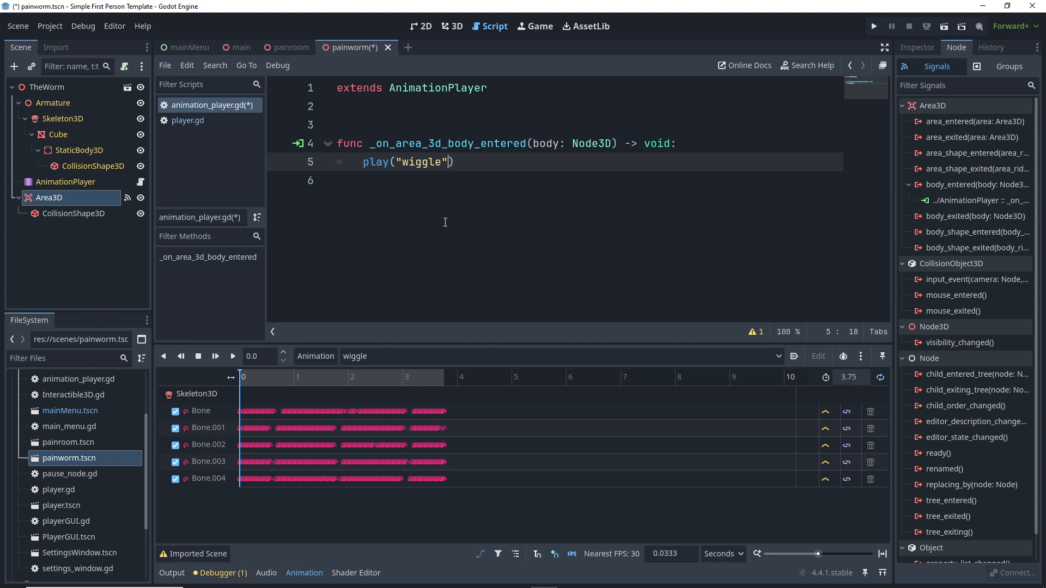
key("ctrl+s")
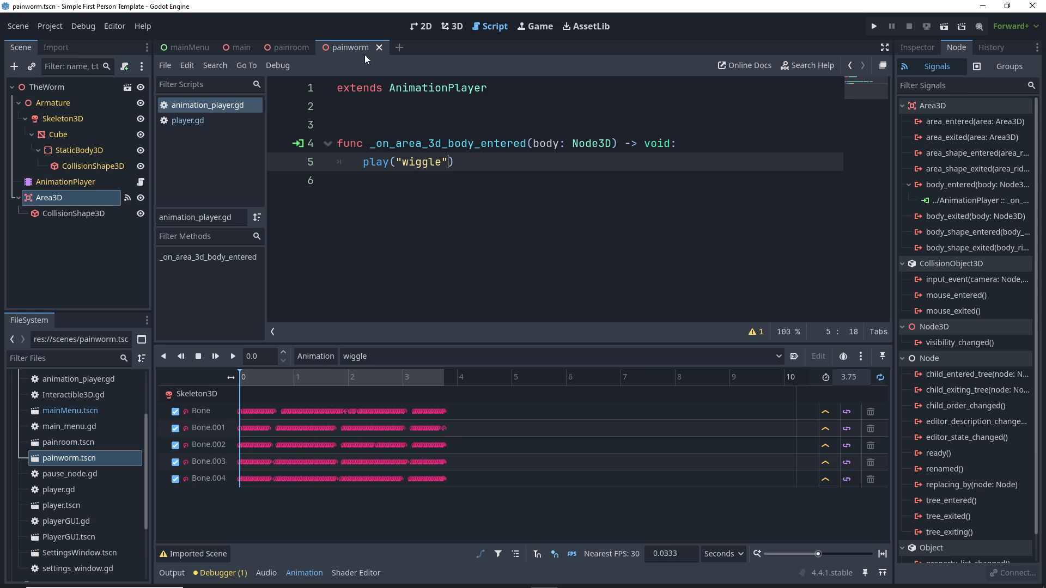
Step: In the painroom scene's 3D view, run the scene, walk up to the worm, then stop the game
left_click(290, 47)
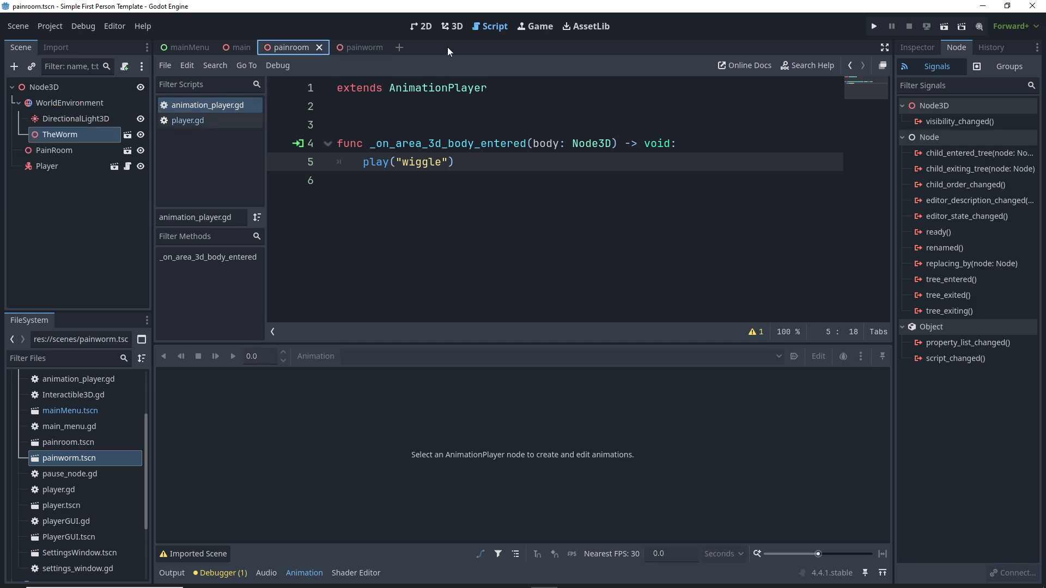
left_click(452, 26)
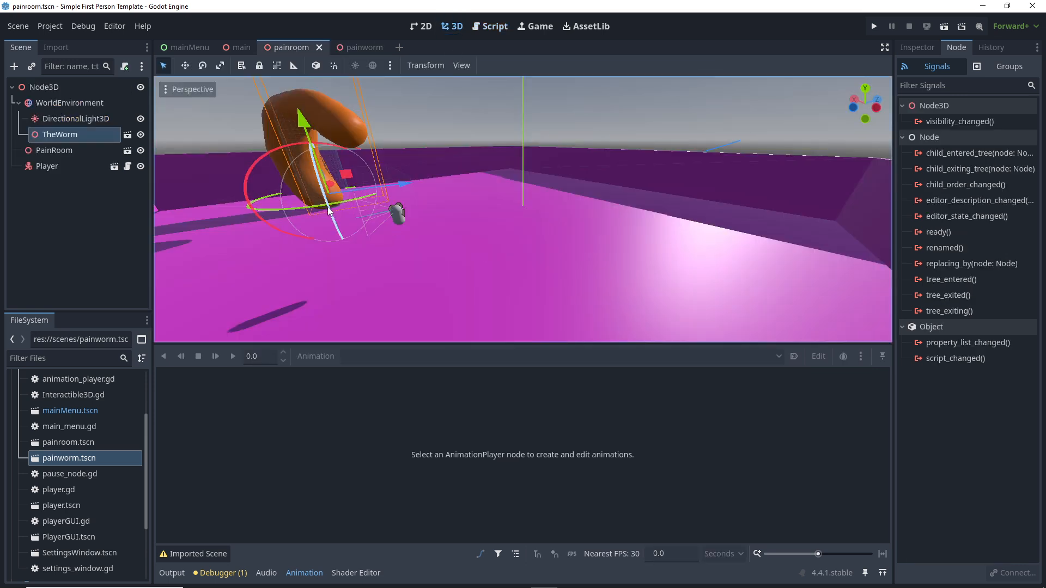
middle_click_drag(404, 192, 305, 197)
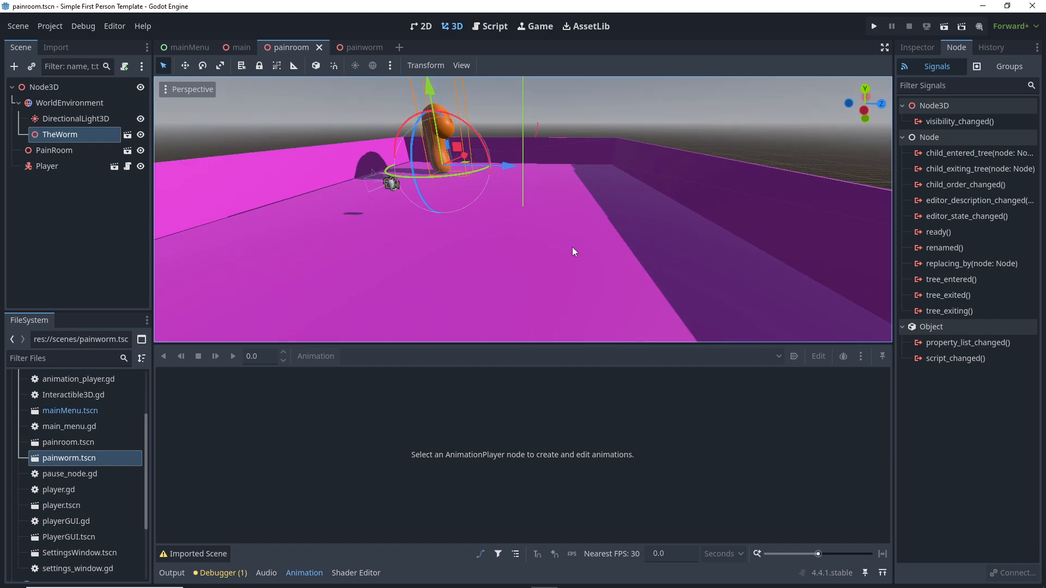
left_click(926, 27)
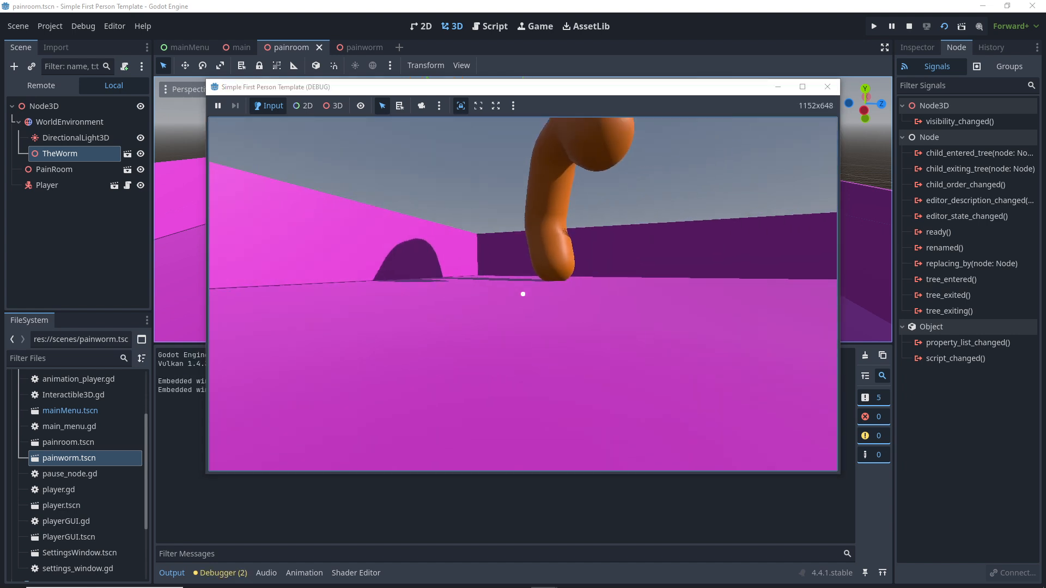
key("w")
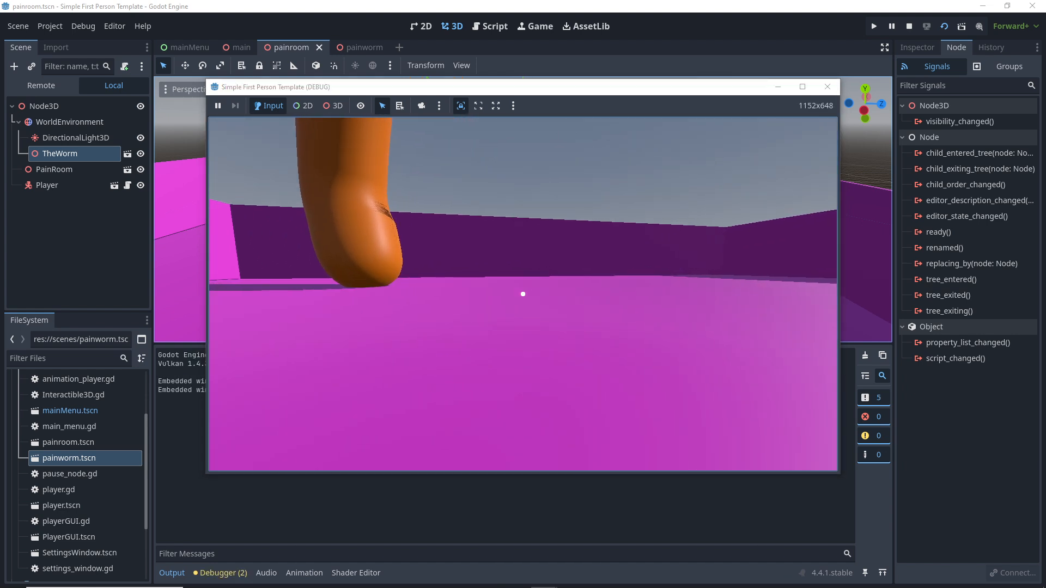
key("w")
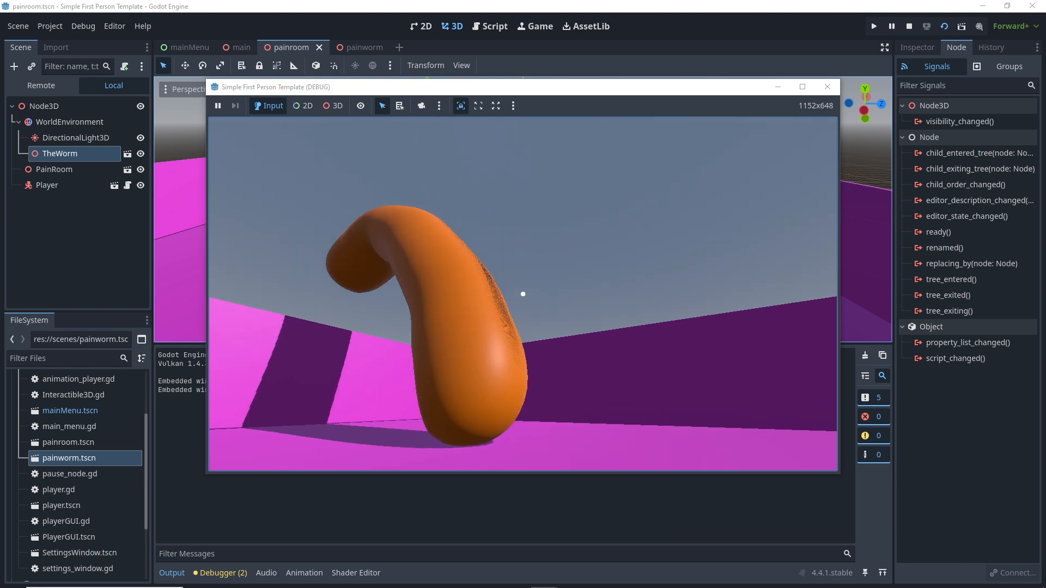
key("s")
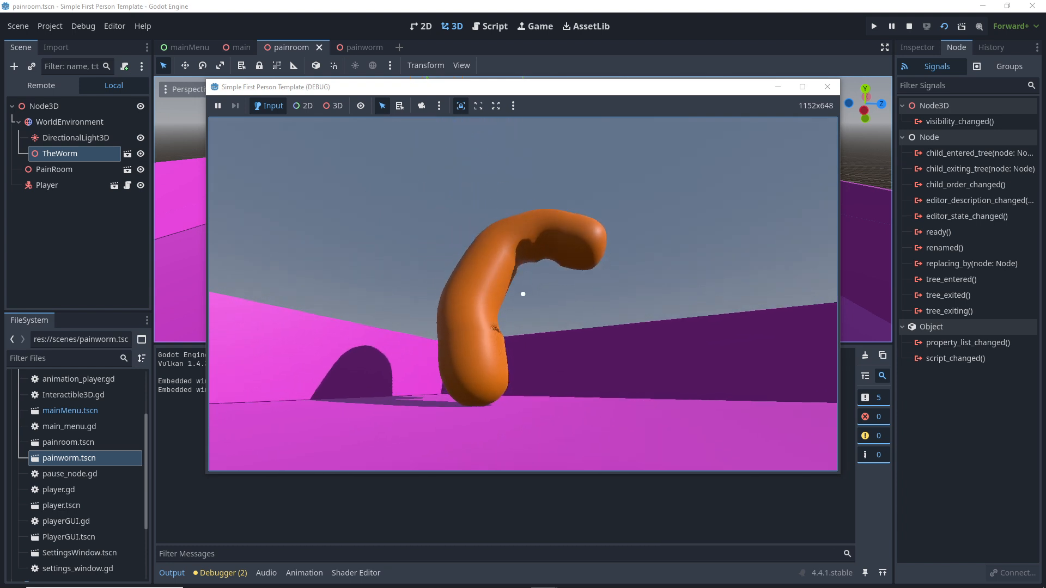
key("w")
key("Escape")
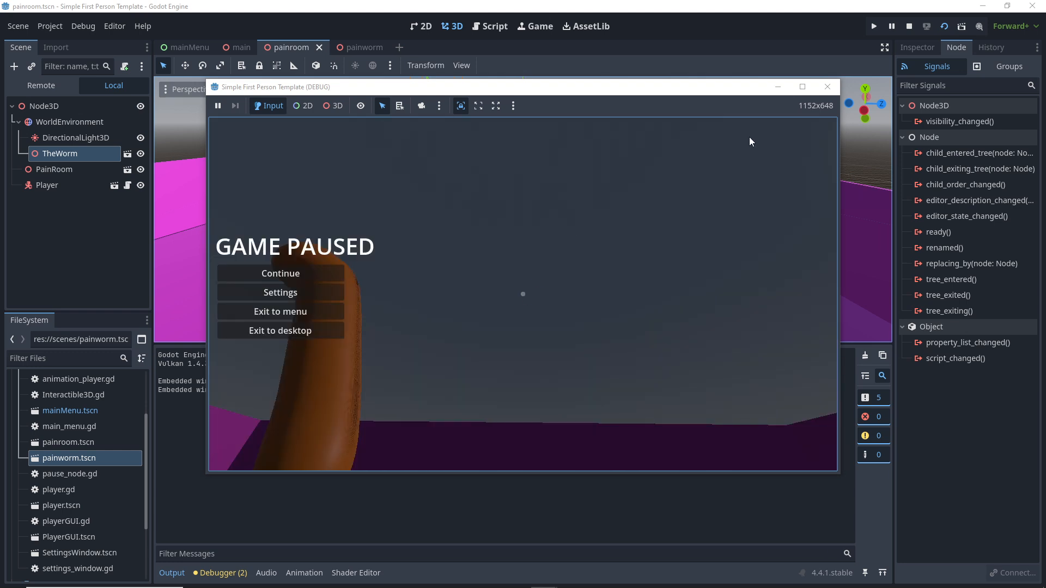
left_click(826, 89)
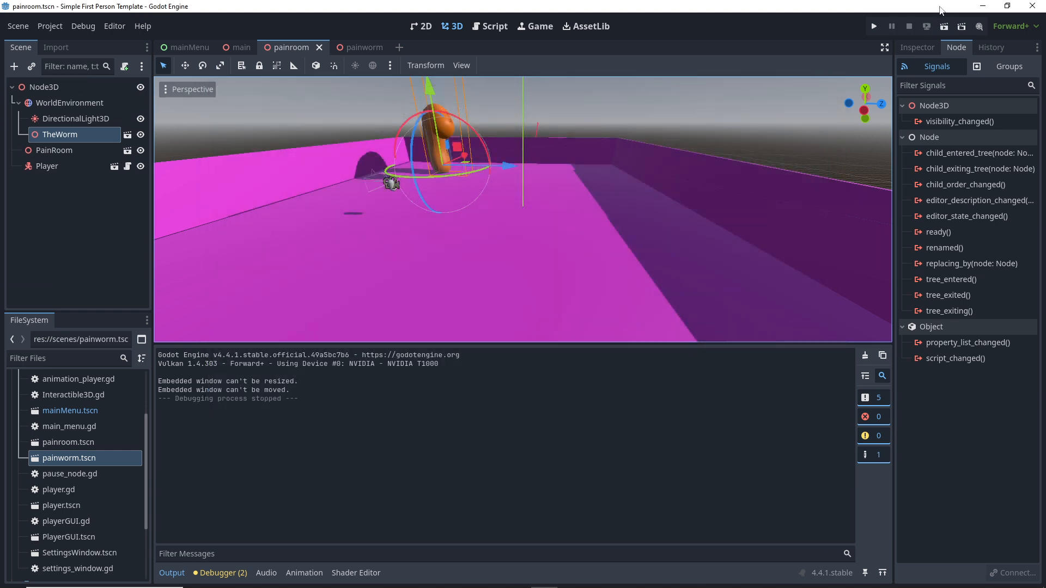
Step: Rerun painroom, walk into and back from the worm, stop, then launch the whole project
left_click(942, 26)
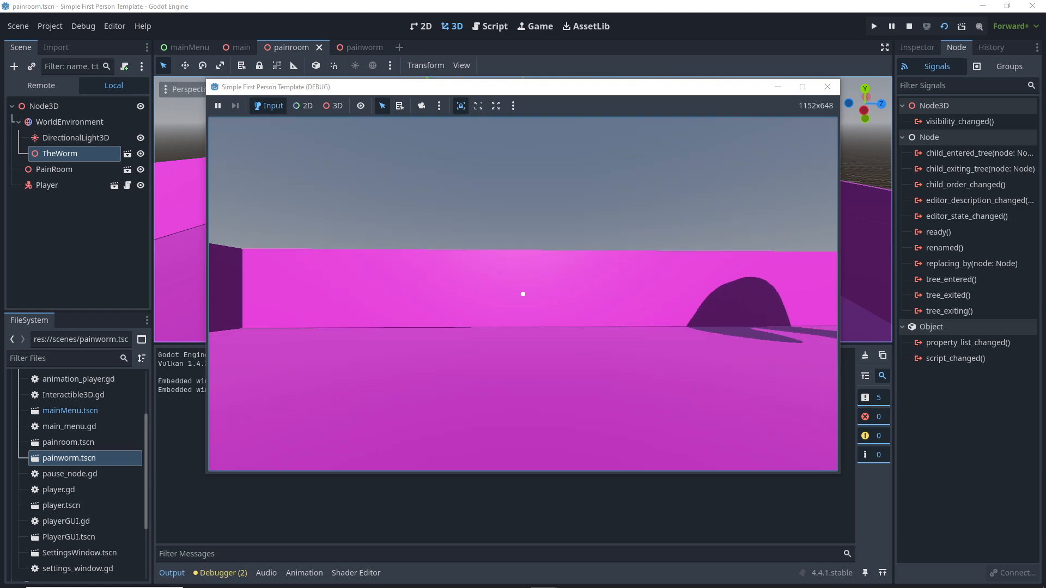
key("w")
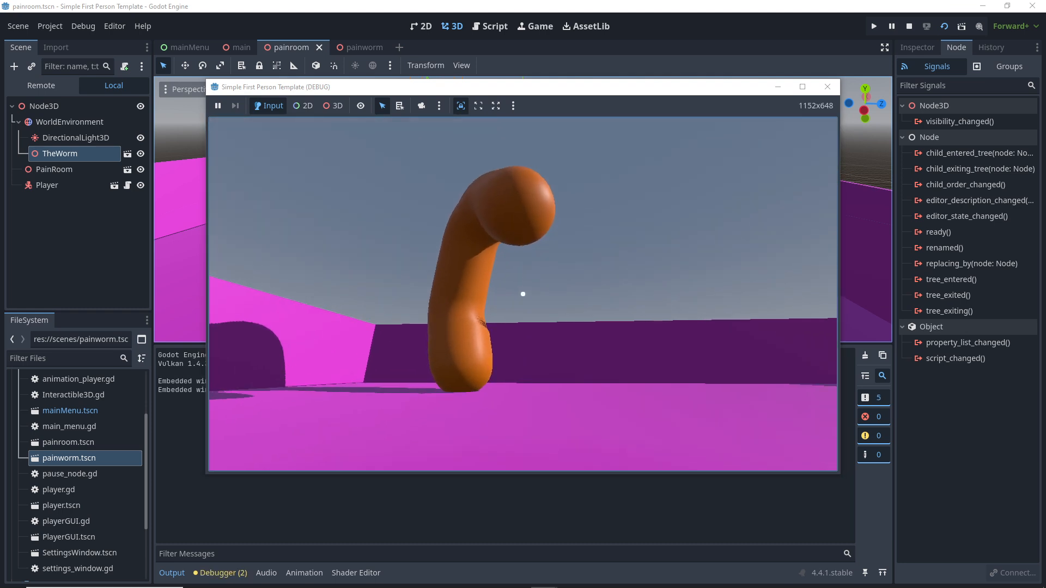
key("w")
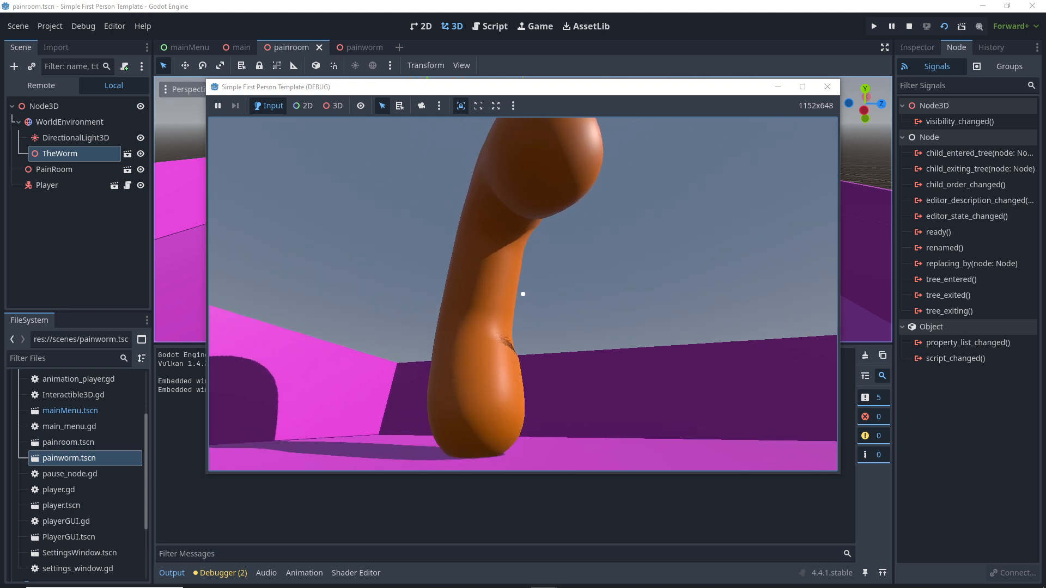
key("w")
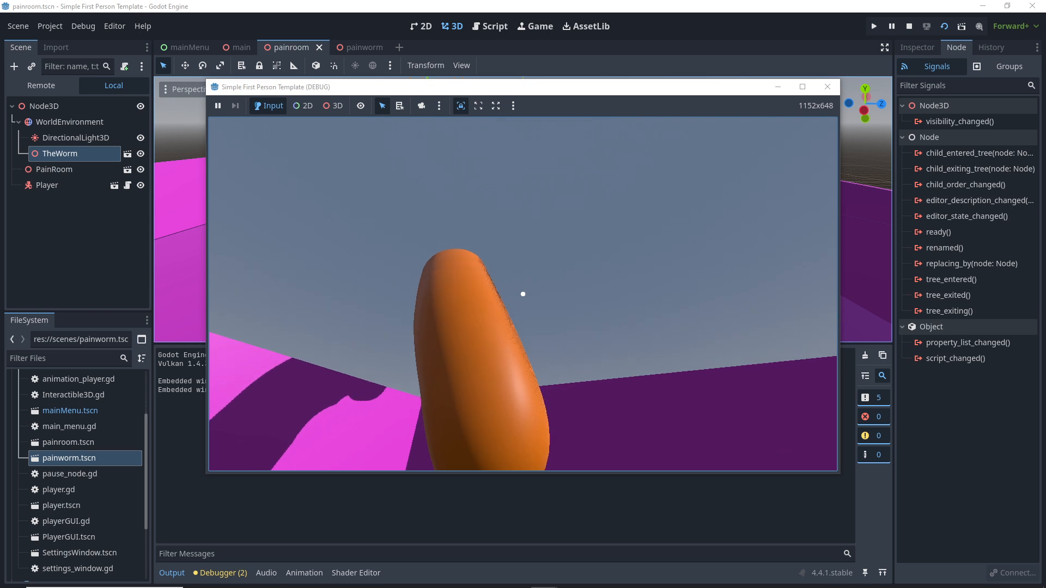
key("s")
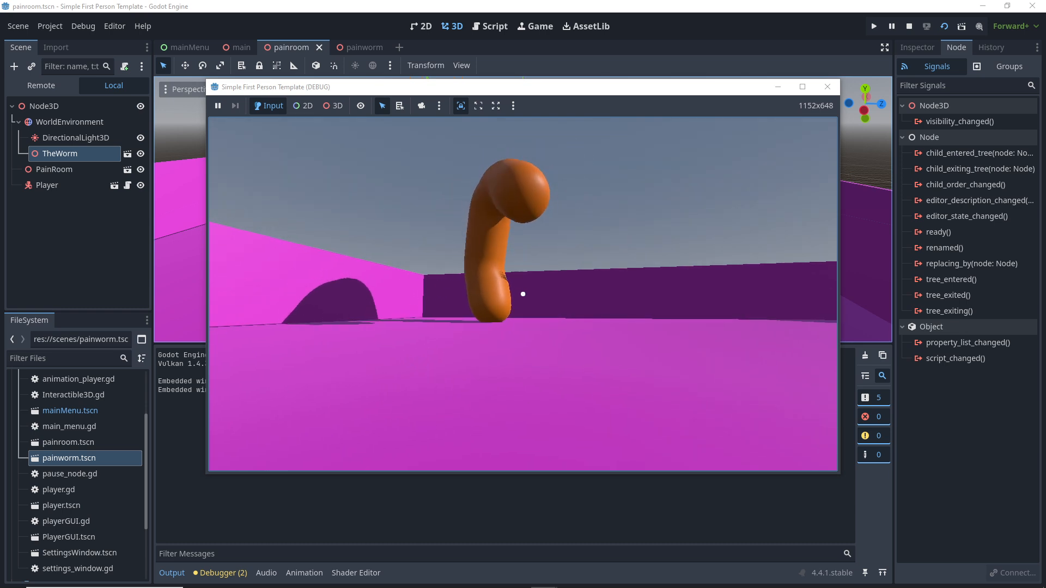
key("Escape")
left_click(827, 87)
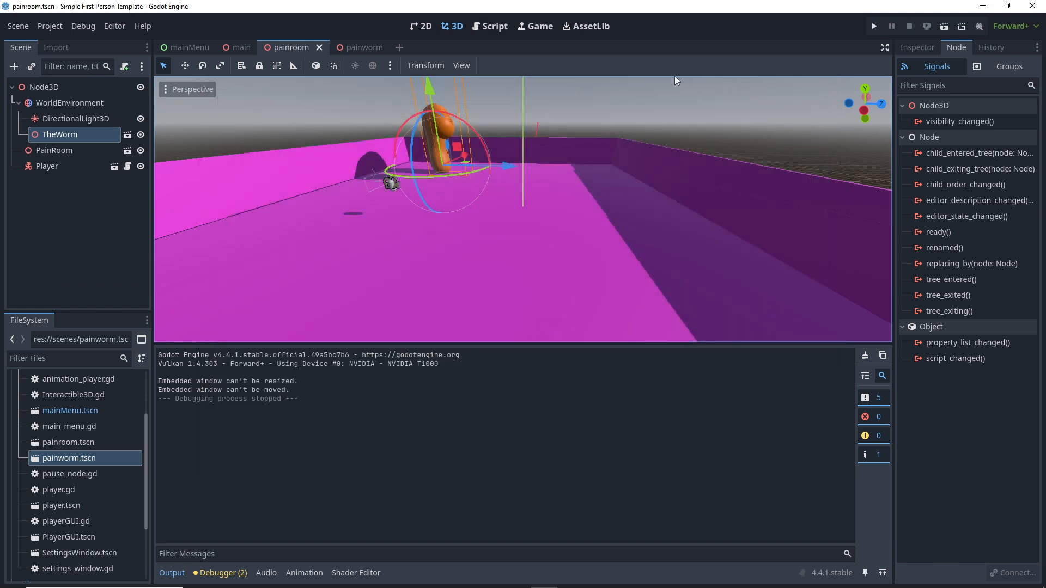
left_click(874, 27)
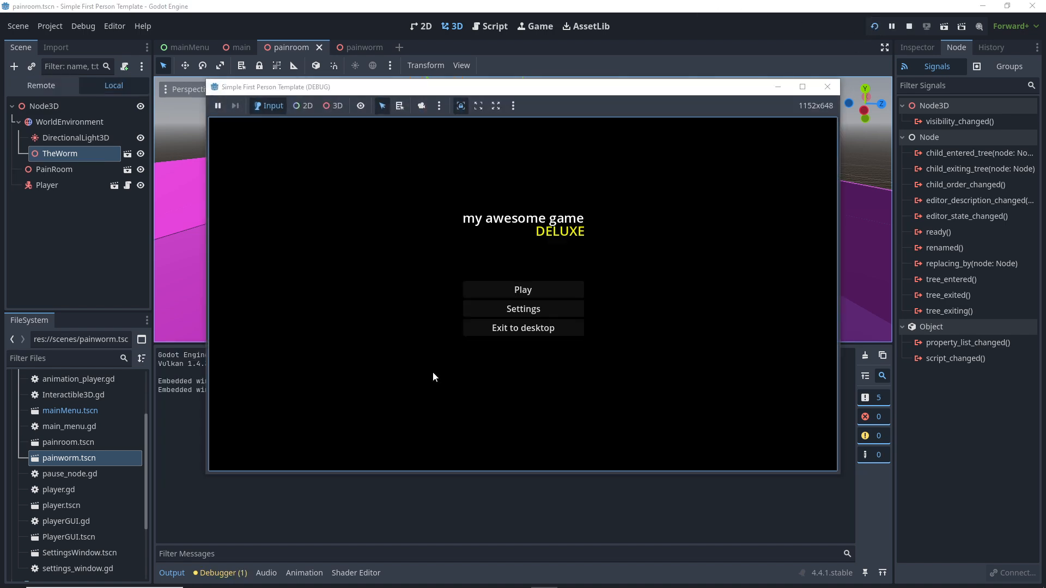
Step: Start from the main menu, walk to and circle the orange worm, then pause and exit the game
left_click(557, 292)
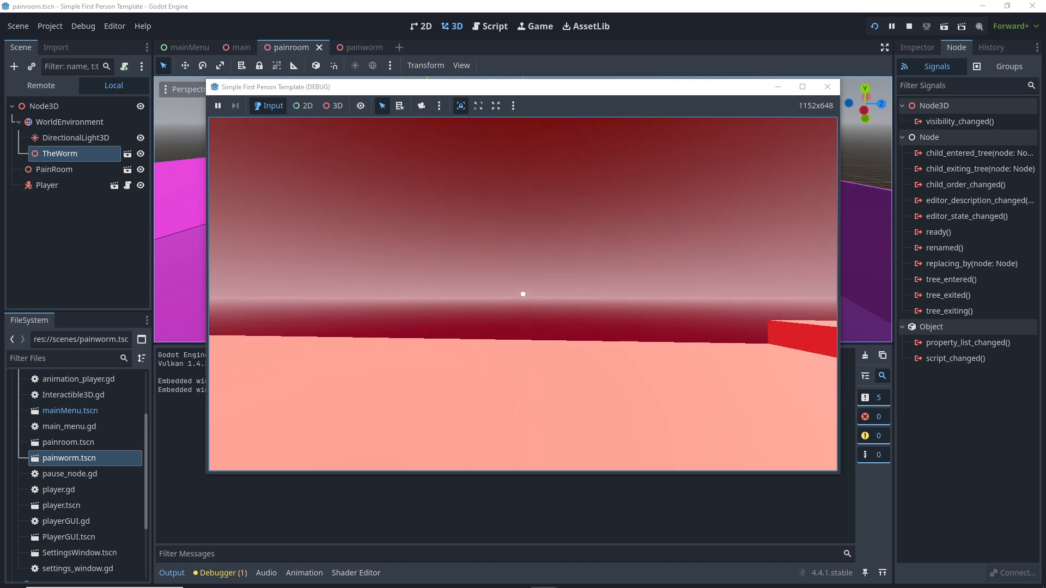
key("w")
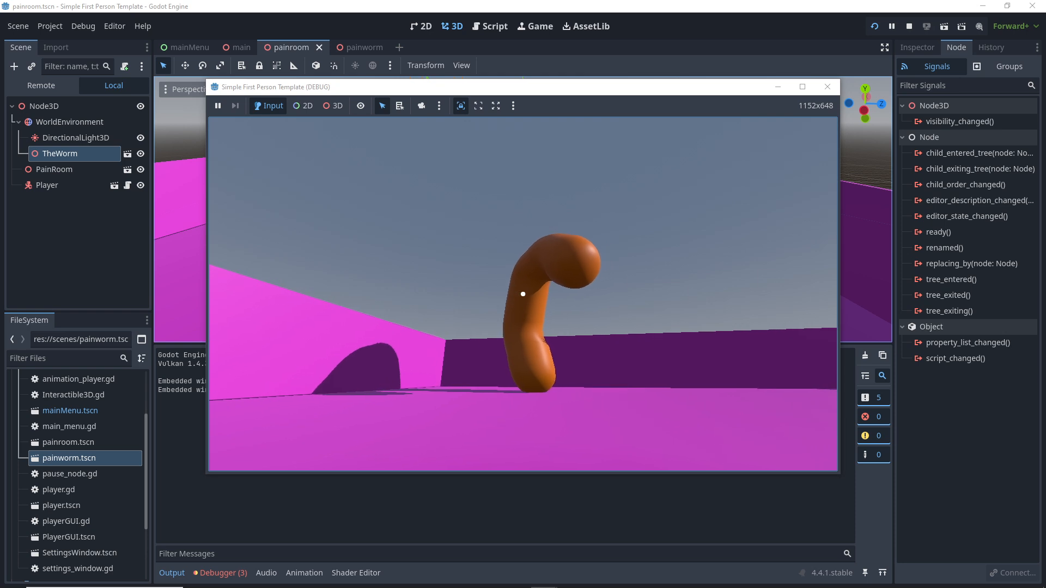
key("w")
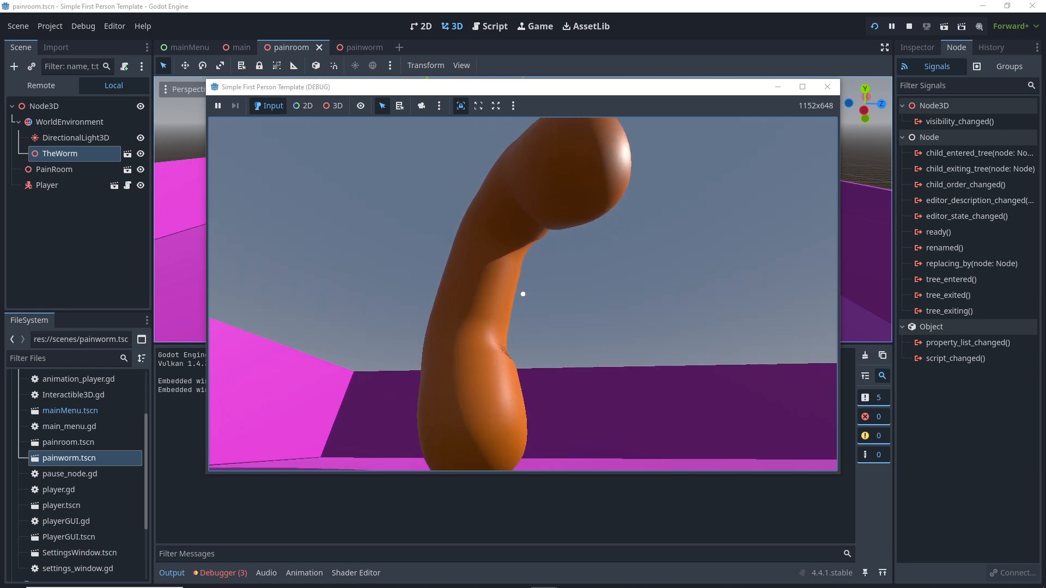
key("d")
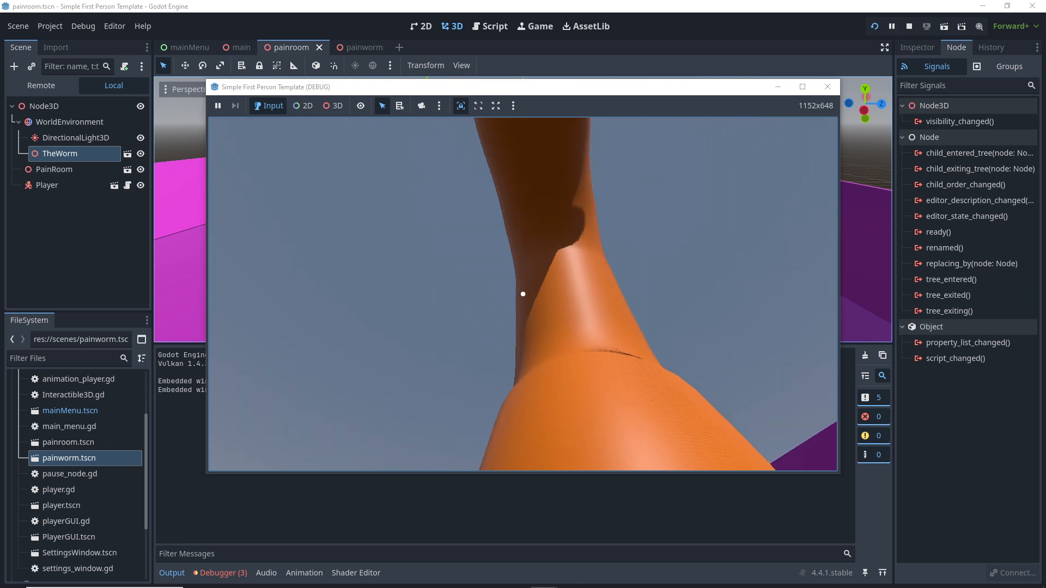
key("s")
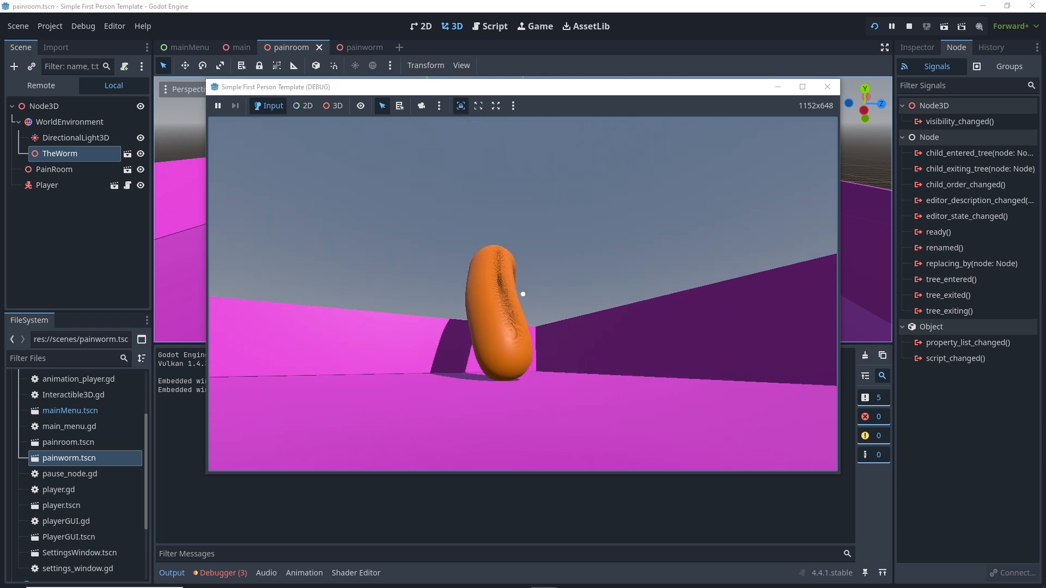
key("s")
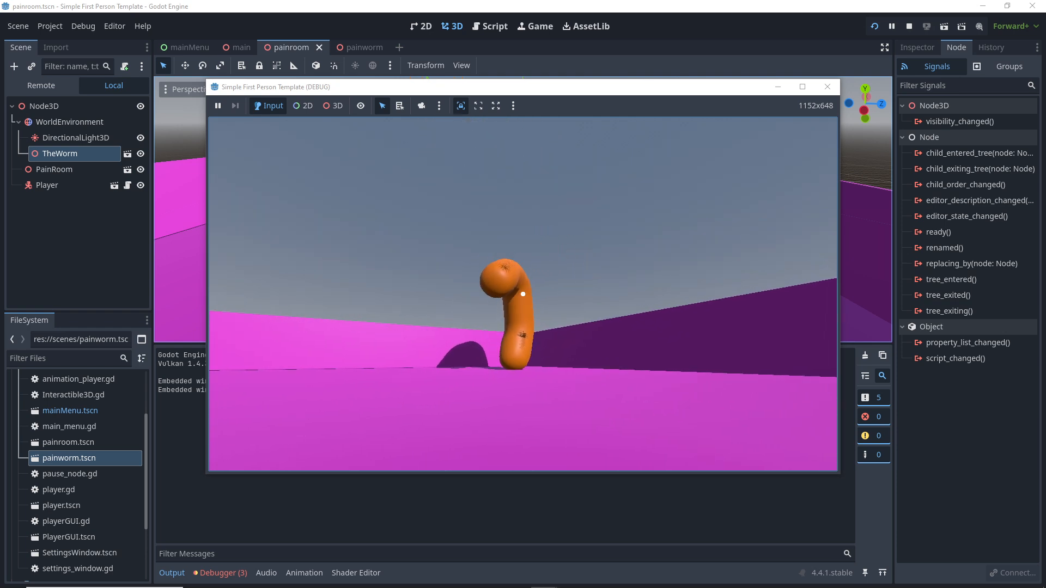
key("Escape")
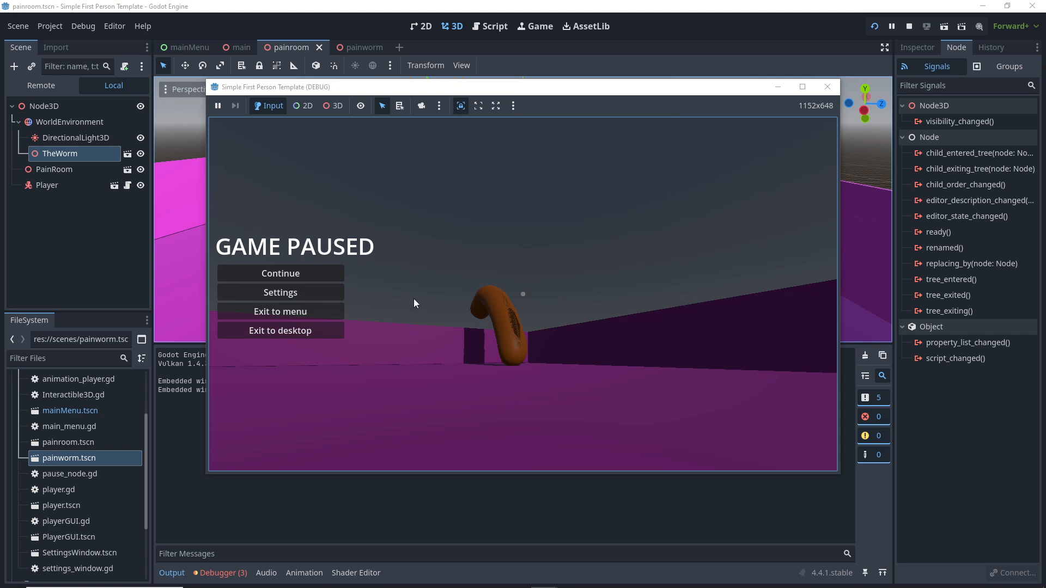
left_click(296, 331)
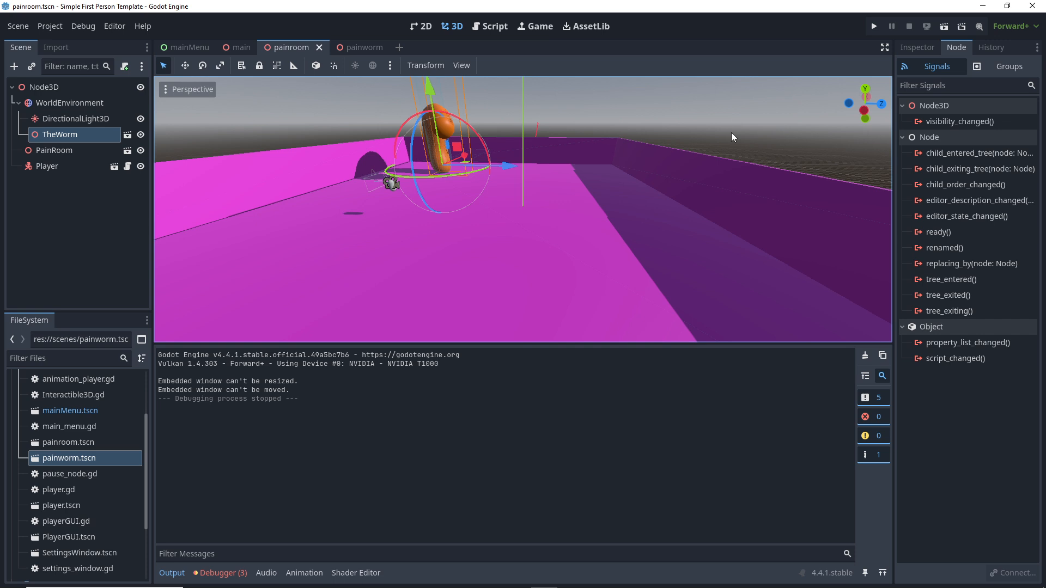
Step: Switch to the Script workspace showing animation_player.gd's _on_area_3d_body_entered handler
left_click(490, 26)
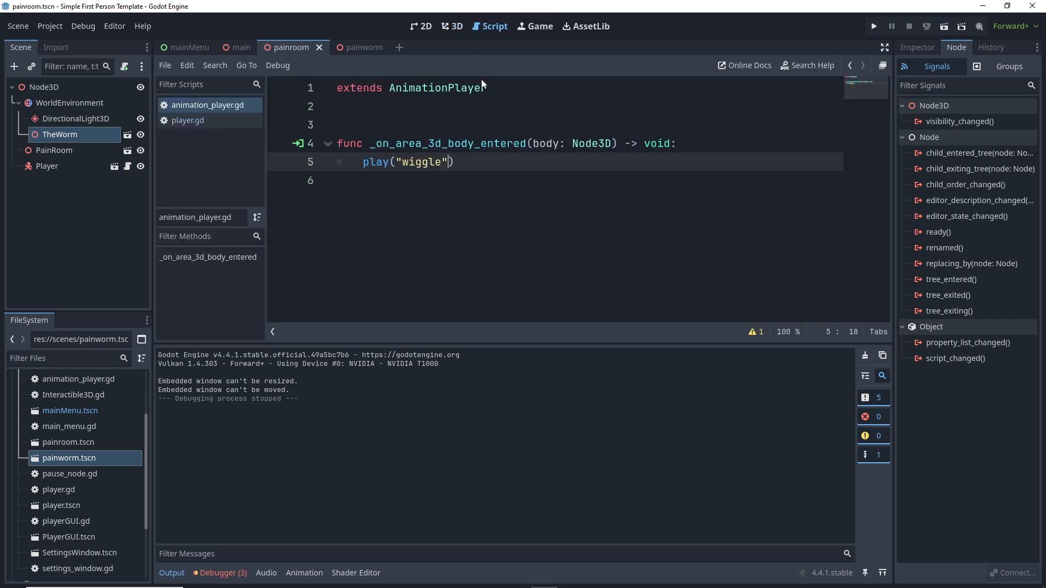
Step: Retype the closing quote and parenthesis so line 5 reads play("wiggle"), then open AssetLib
left_click(469, 164)
key("BackSpace")
key("BackSpace")
key("BackSpace")
left_click(434, 218)
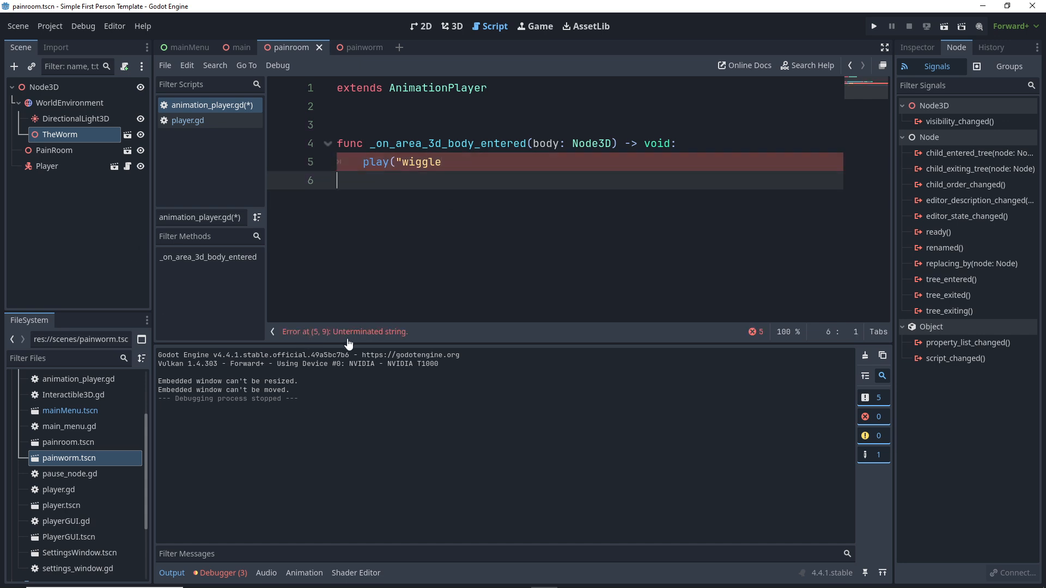
left_click(453, 162)
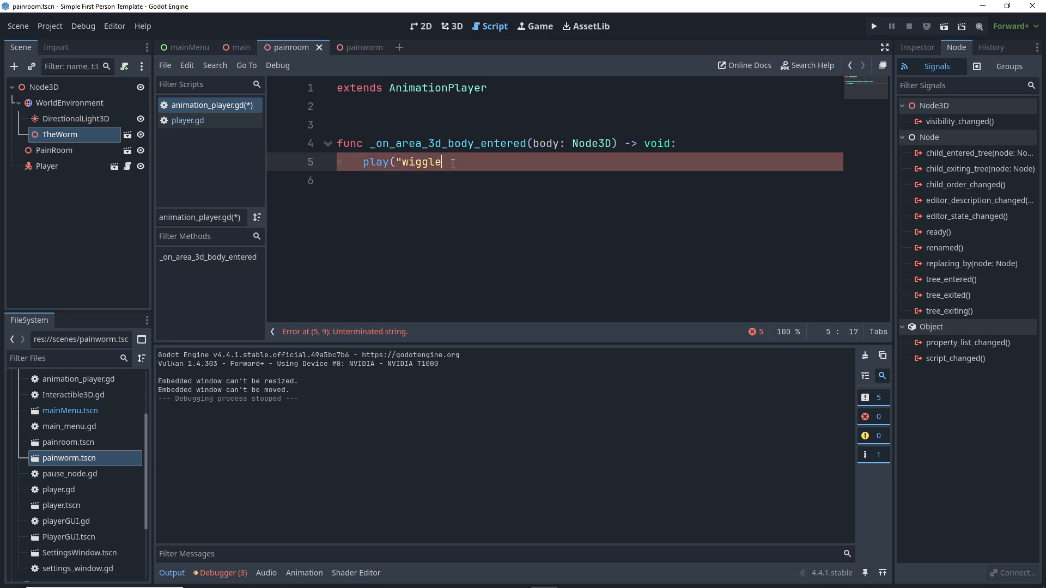
type("\"")
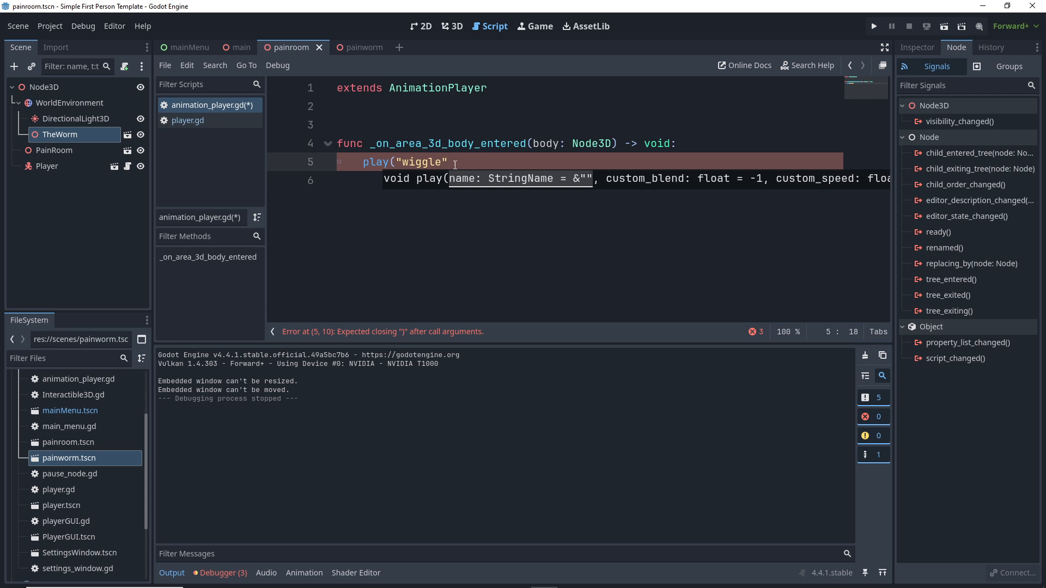
type(")")
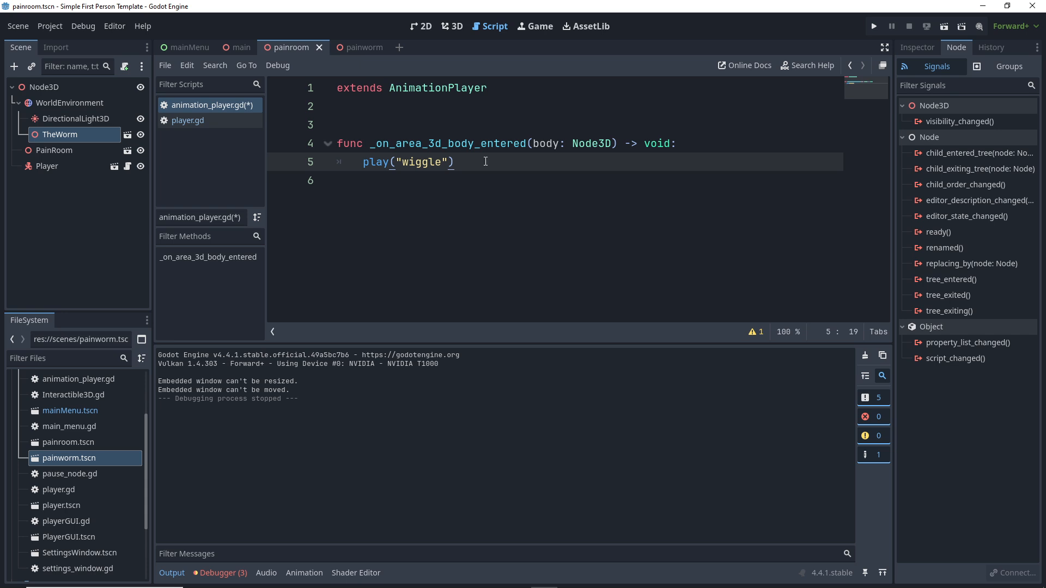
left_click(583, 32)
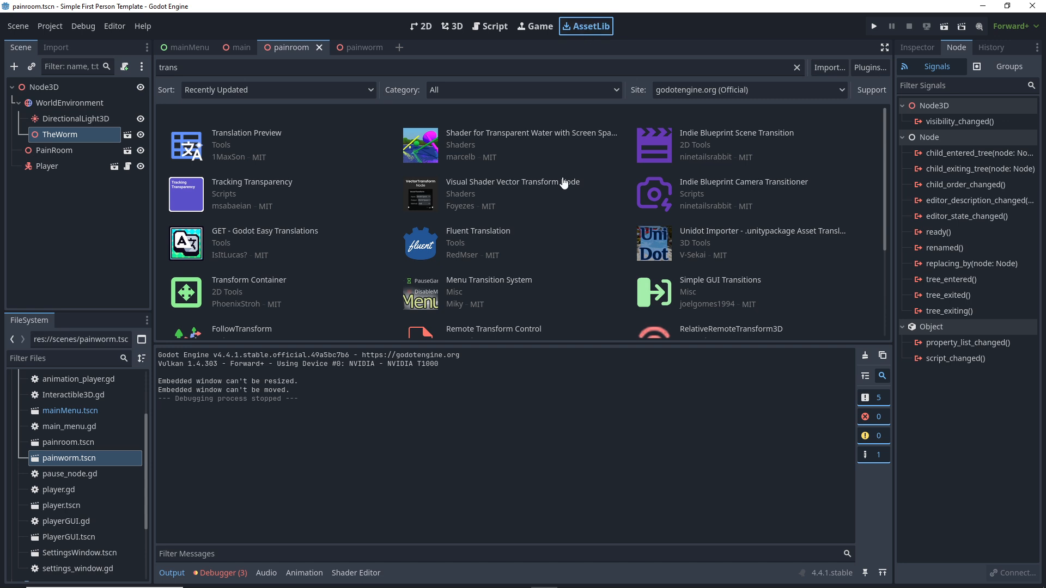
mouse_move(433, 587)
left_click(357, 578)
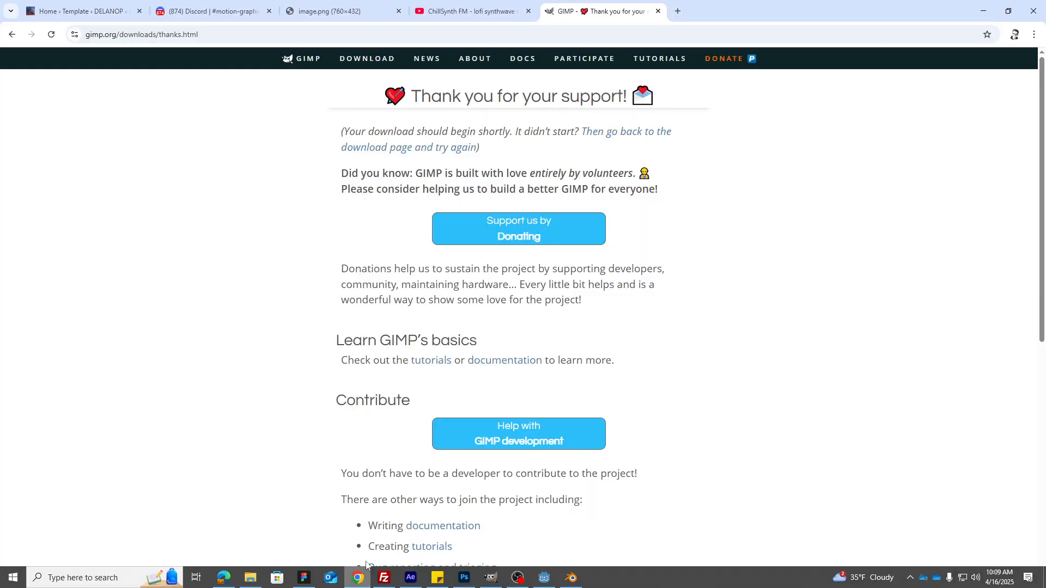
left_click(642, 29)
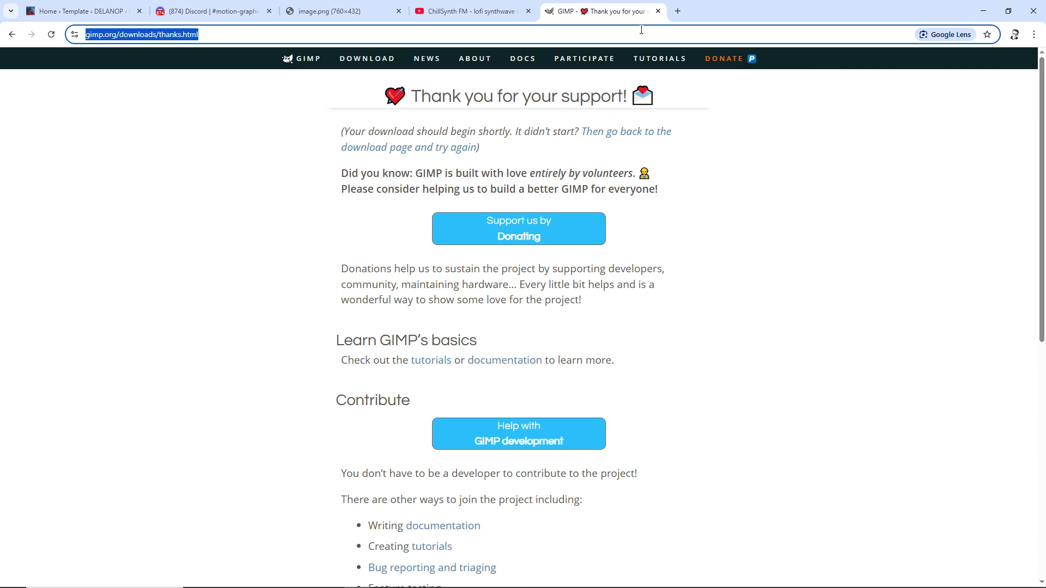
type("gd qques")
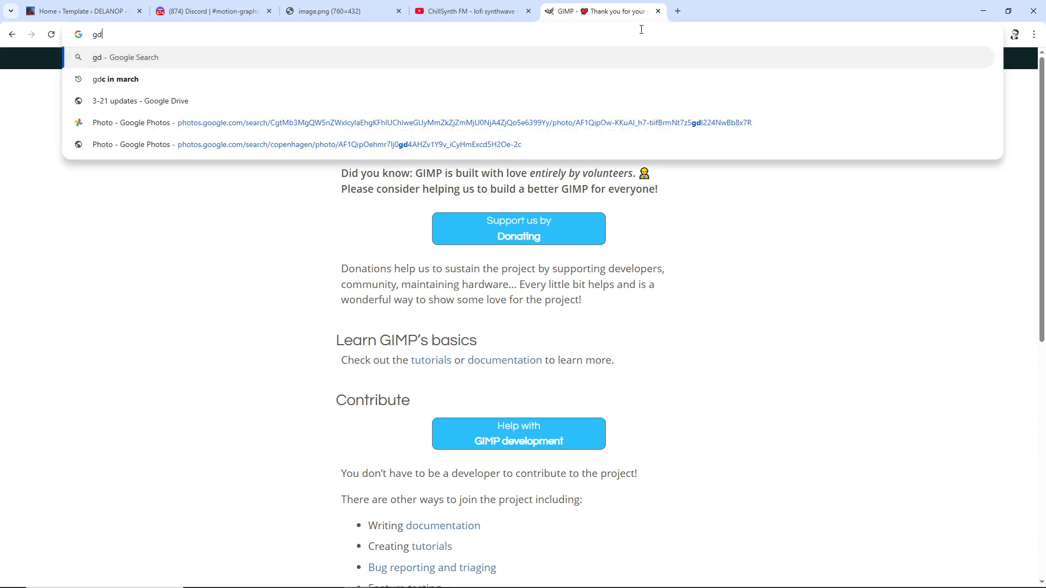
key("BackSpace")
key("BackSpace")
key("BackSpace")
key("BackSpace")
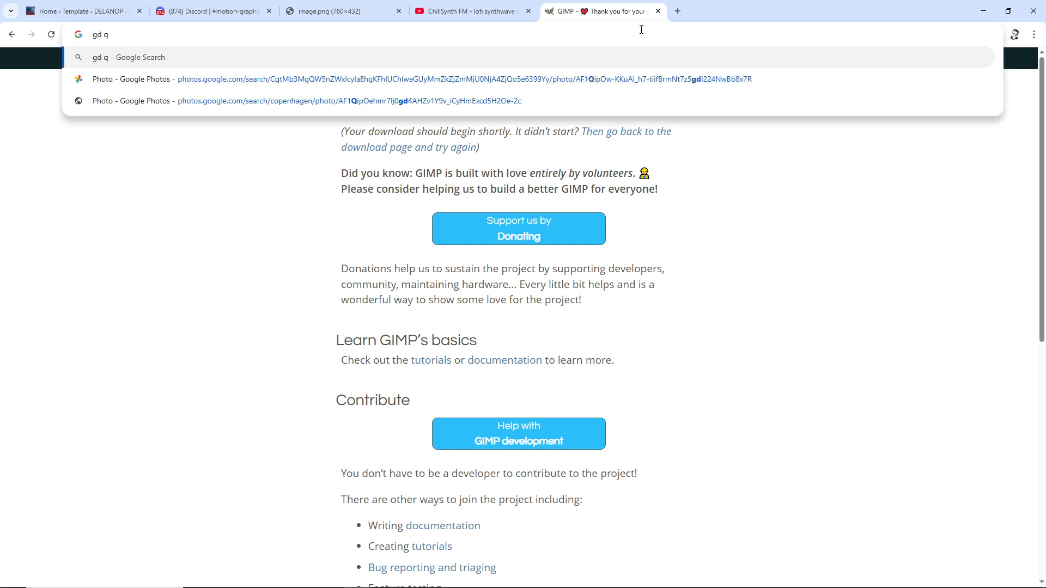
type("uest")
key("Return")
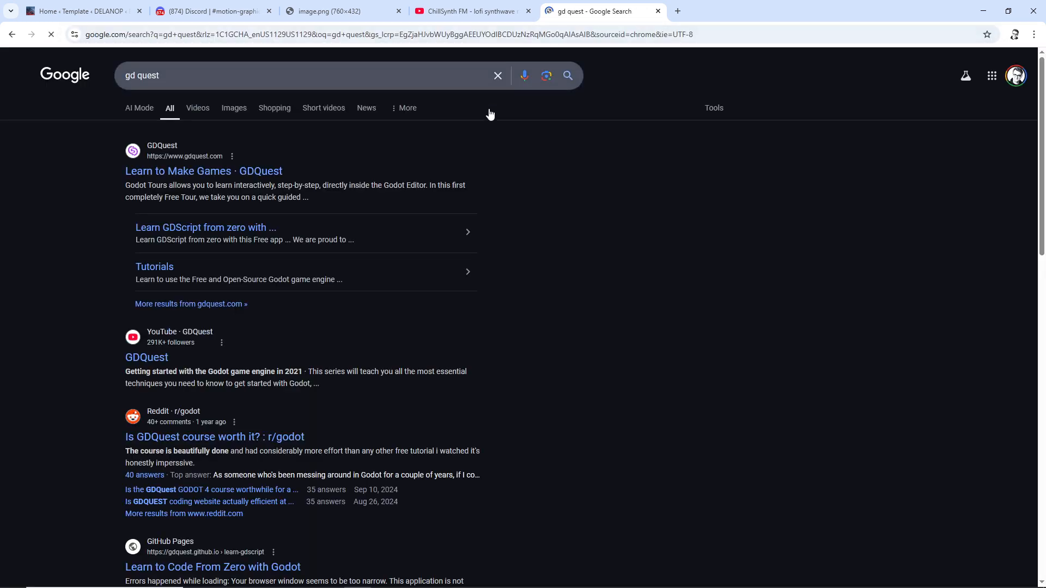
left_click(149, 171)
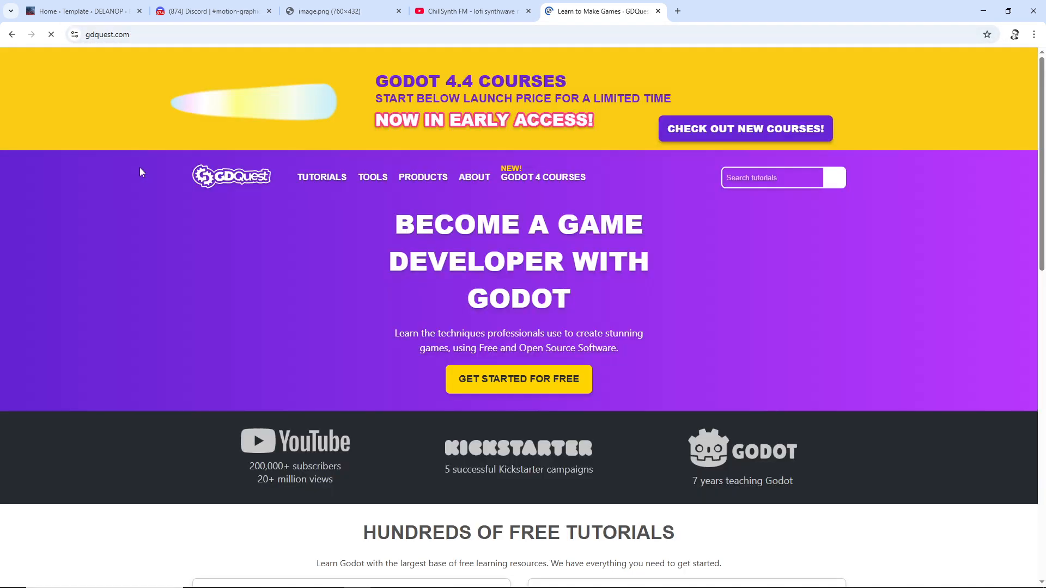
scroll(158, 146, "down", 9)
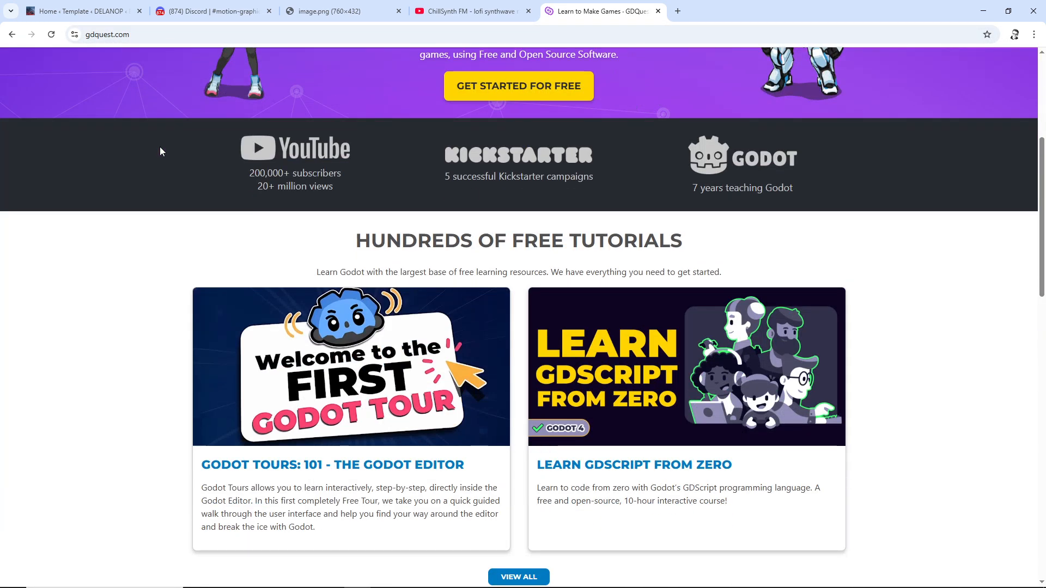
scroll(161, 152, "down", 7)
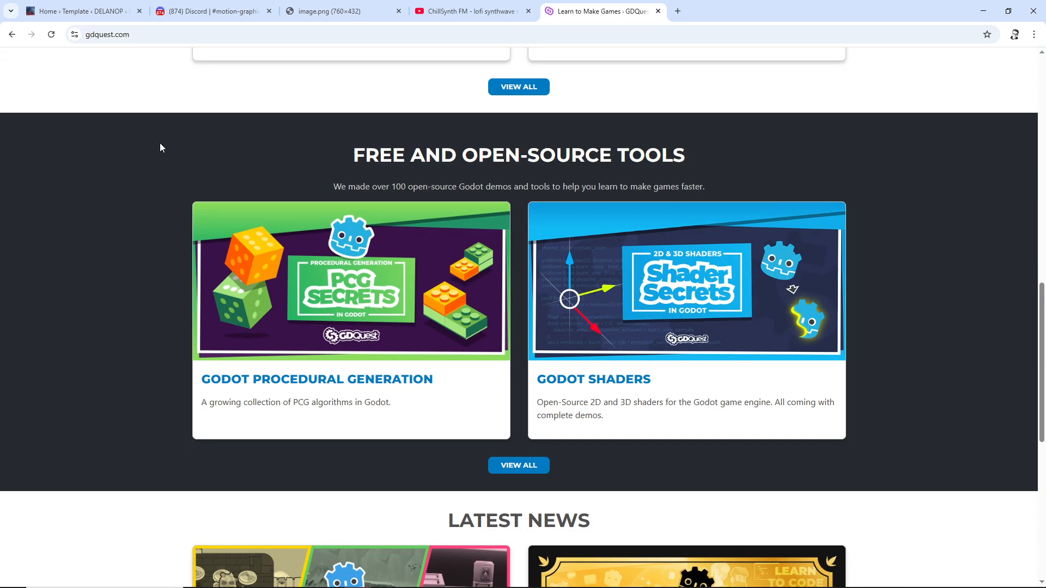
scroll(156, 142, "down", 1)
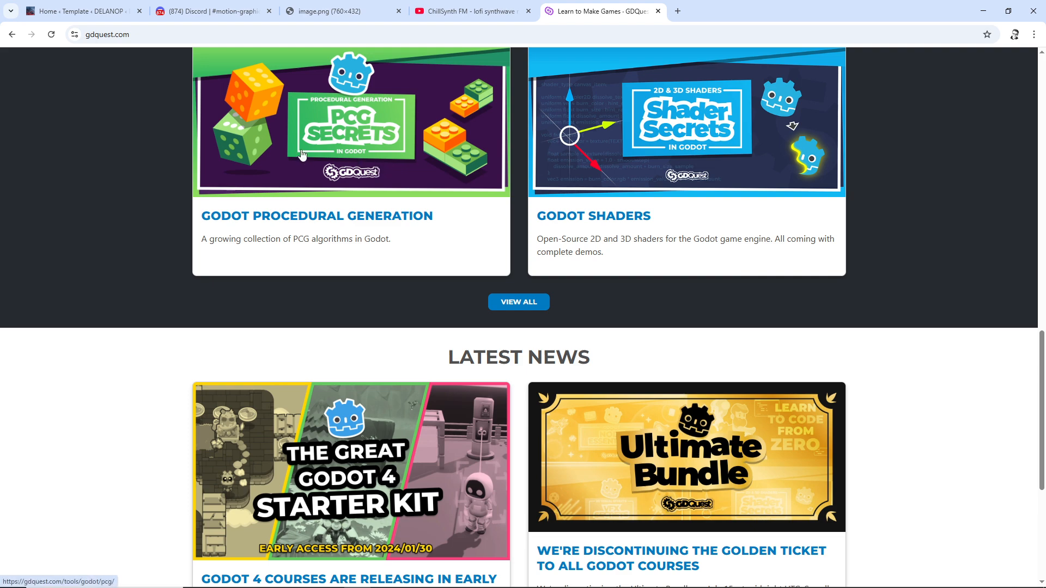
scroll(207, 153, "down", 5)
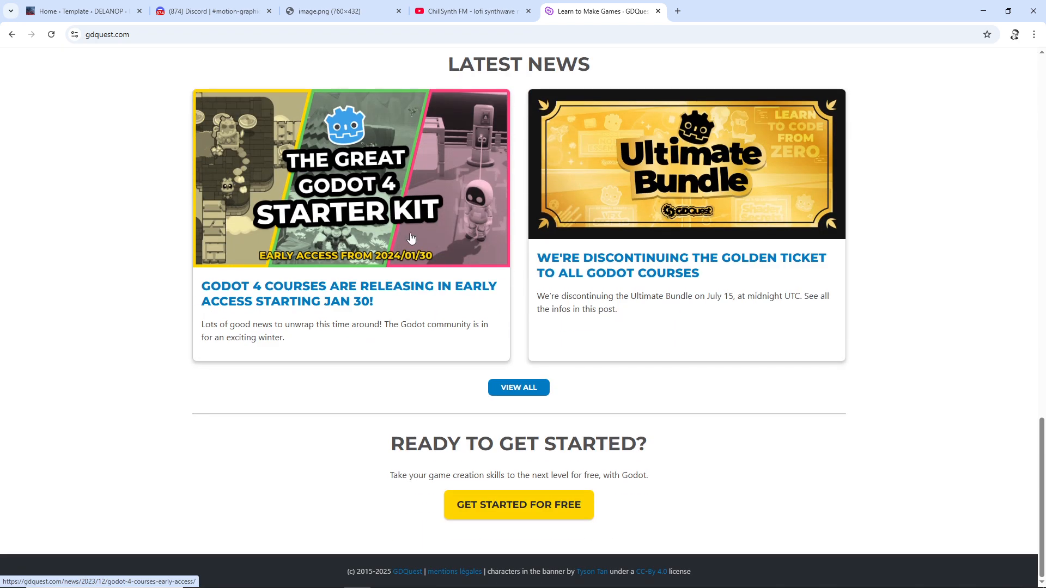
scroll(894, 220, "up", 15)
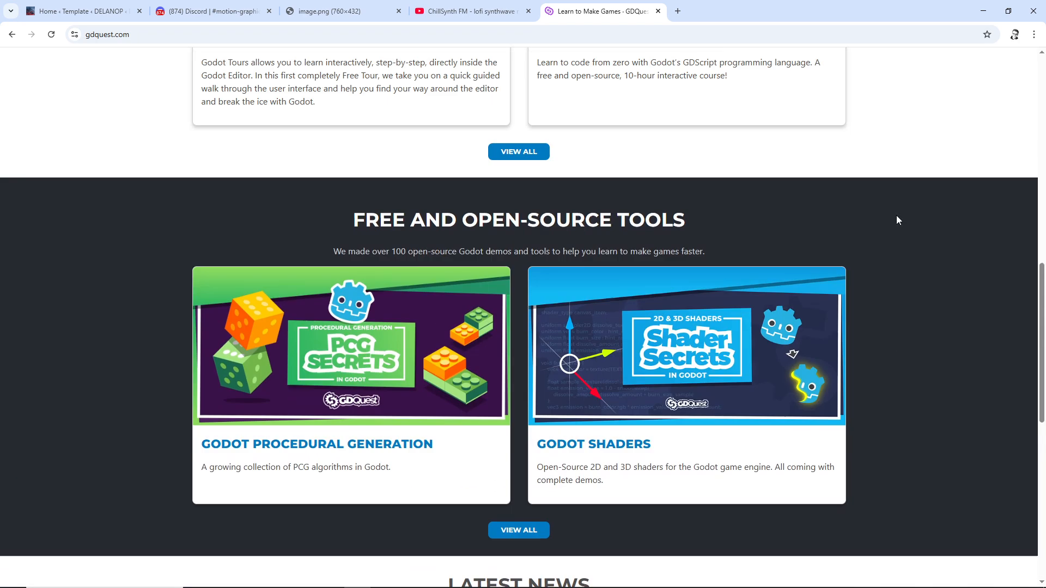
scroll(878, 180, "up", 1)
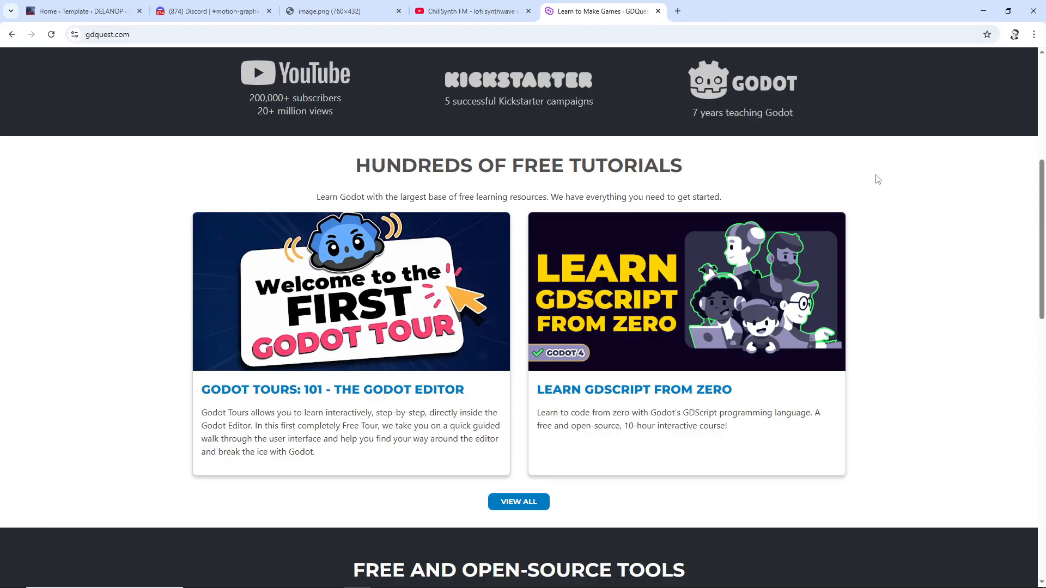
key("alt+Tab")
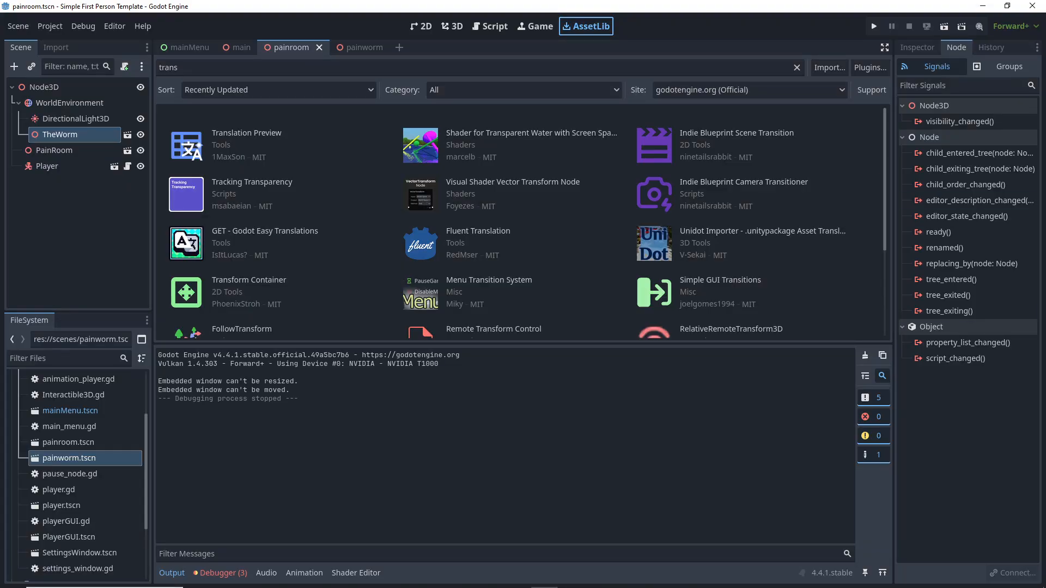